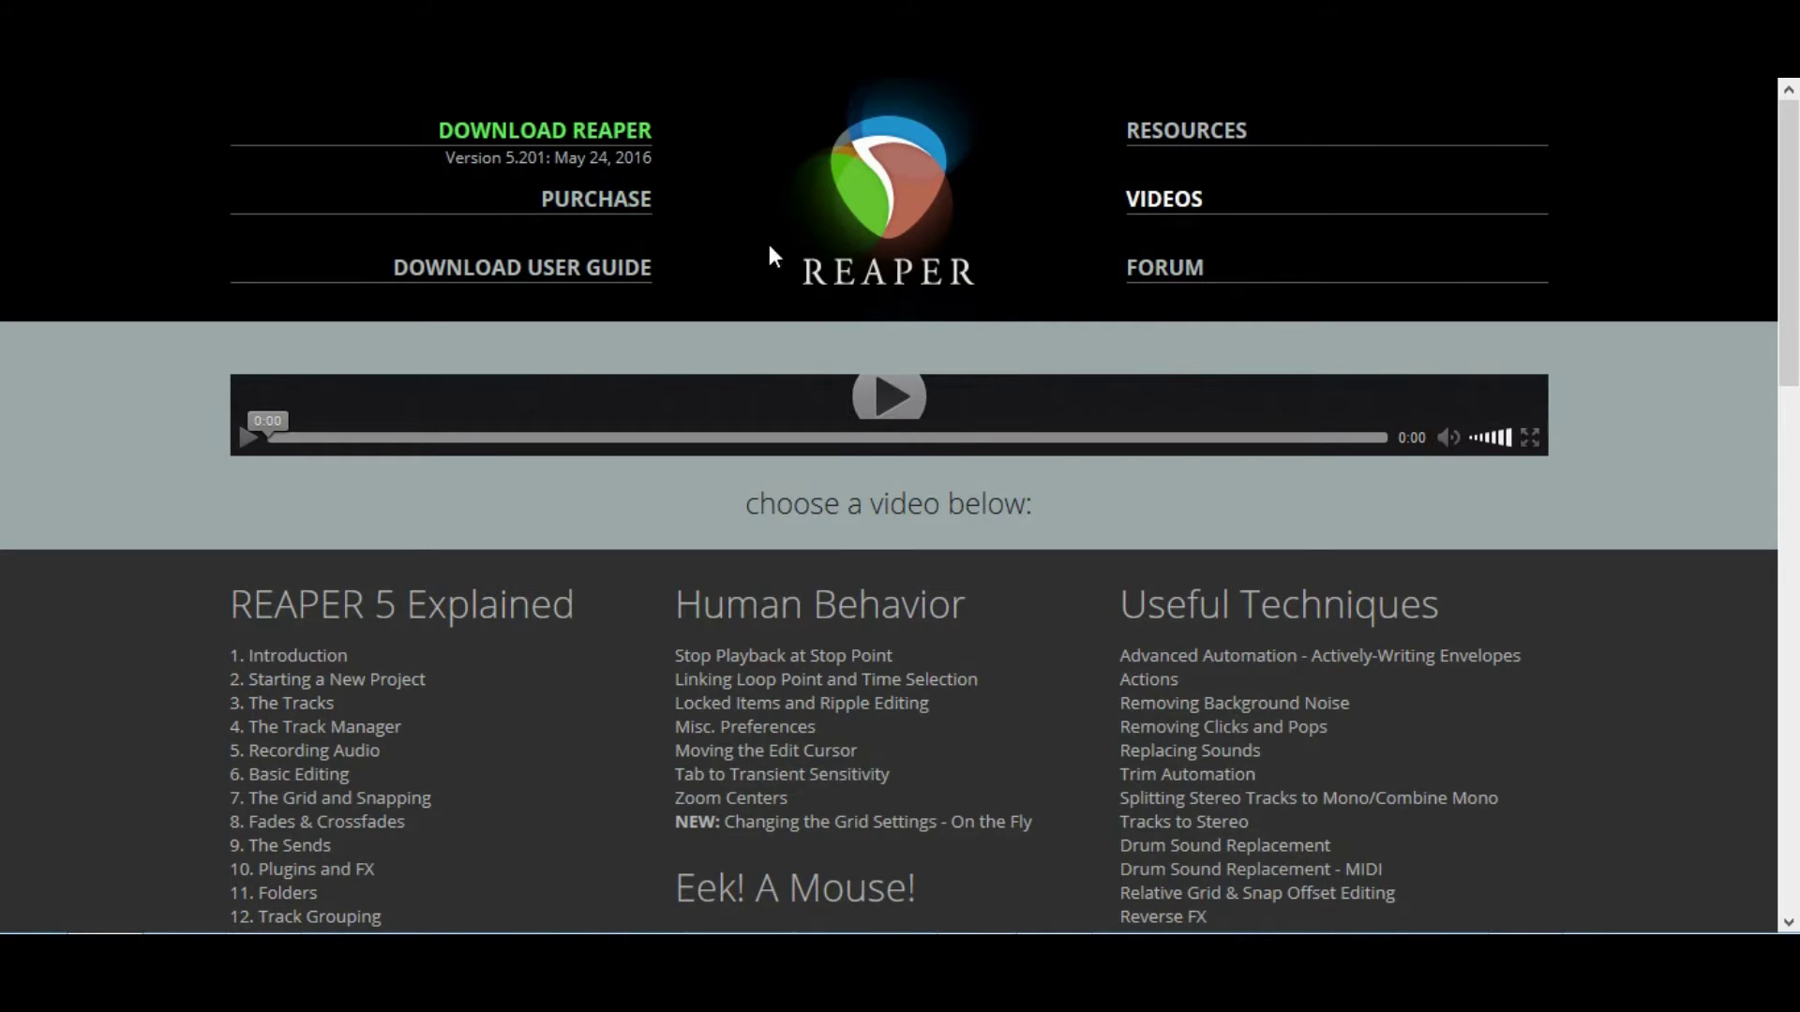
Step: Look through the list of tutorial videos on the REAPER website and open the site's forum
scroll(630, 627, down, 5)
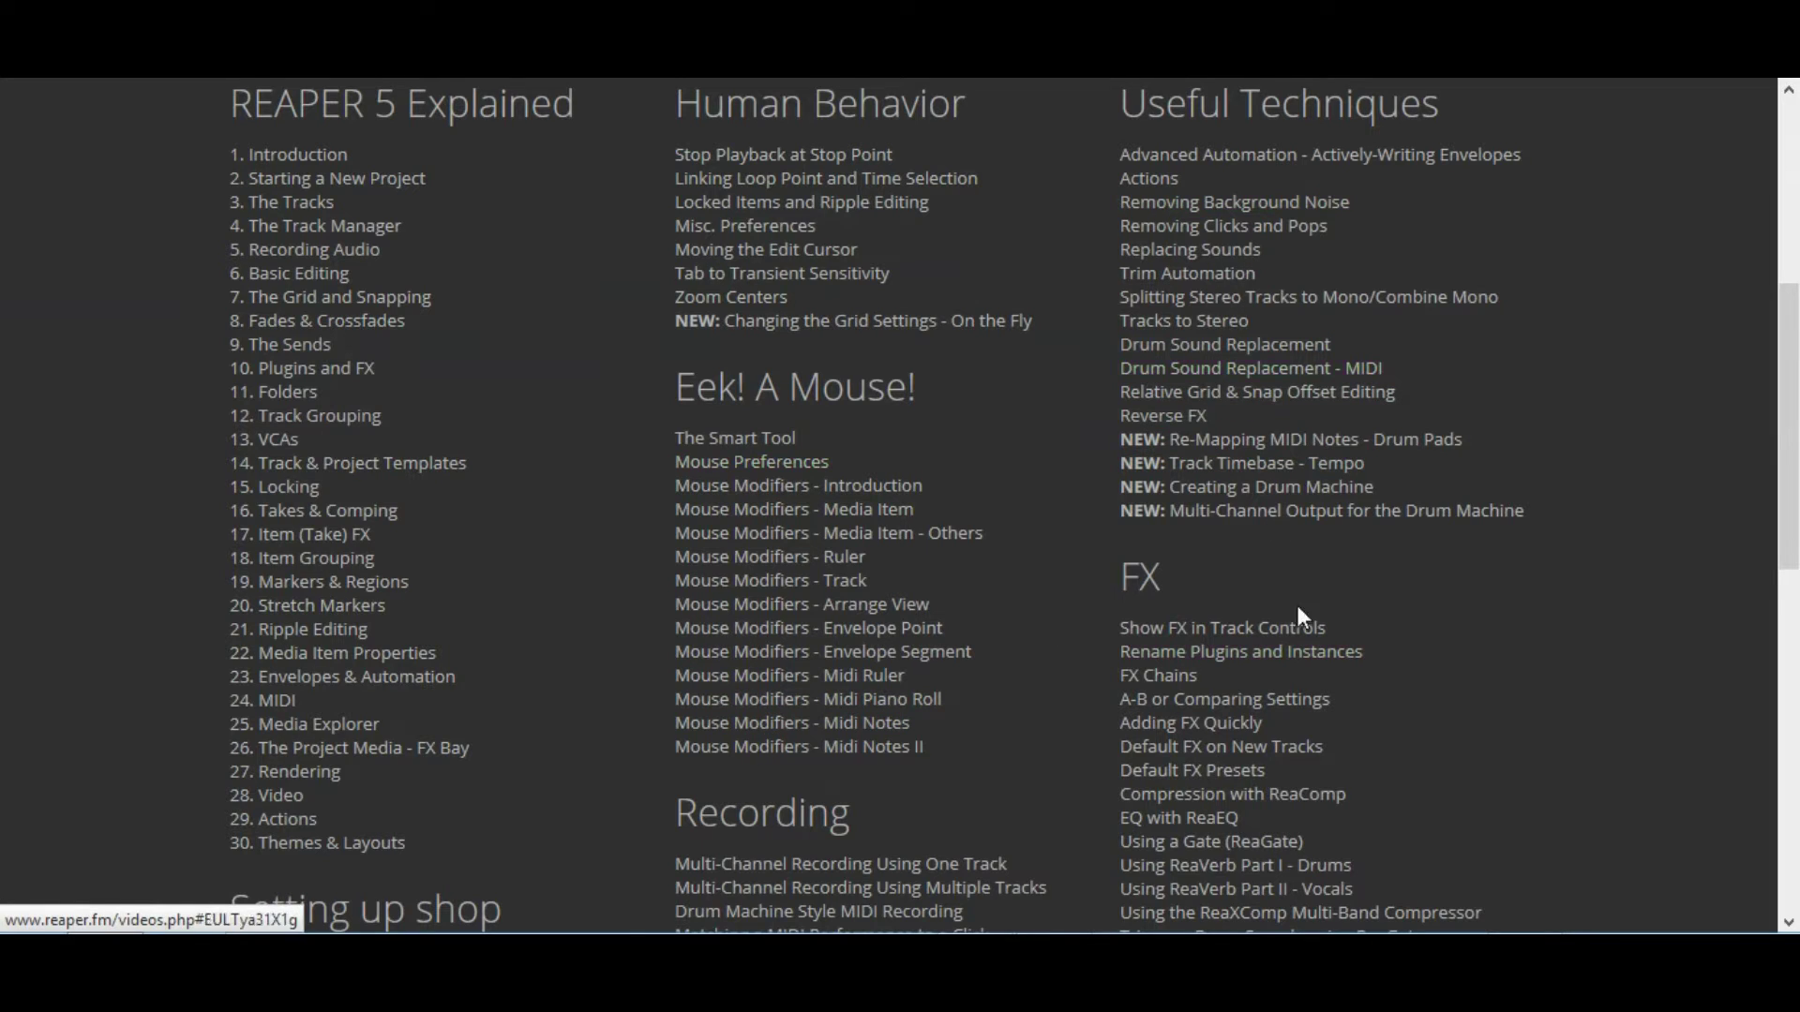
scroll(1576, 718, down, 5)
scroll(1611, 705, down, 2)
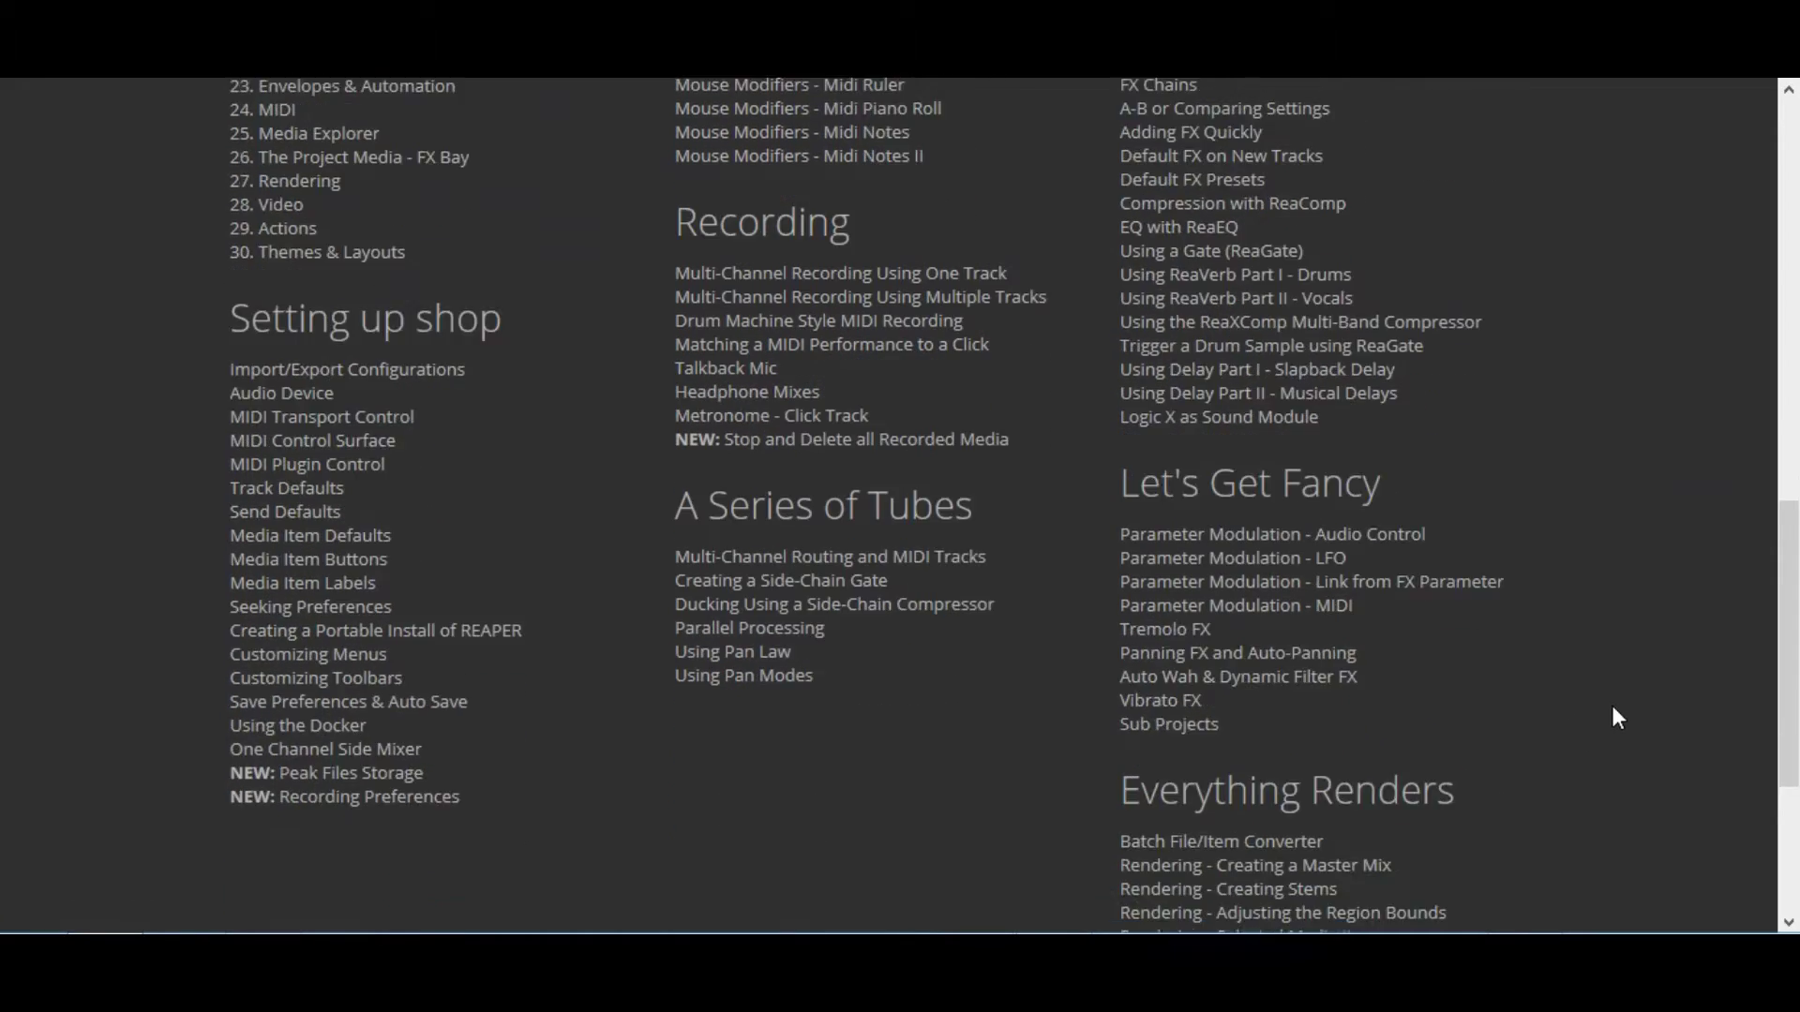
scroll(1603, 684, up, 20)
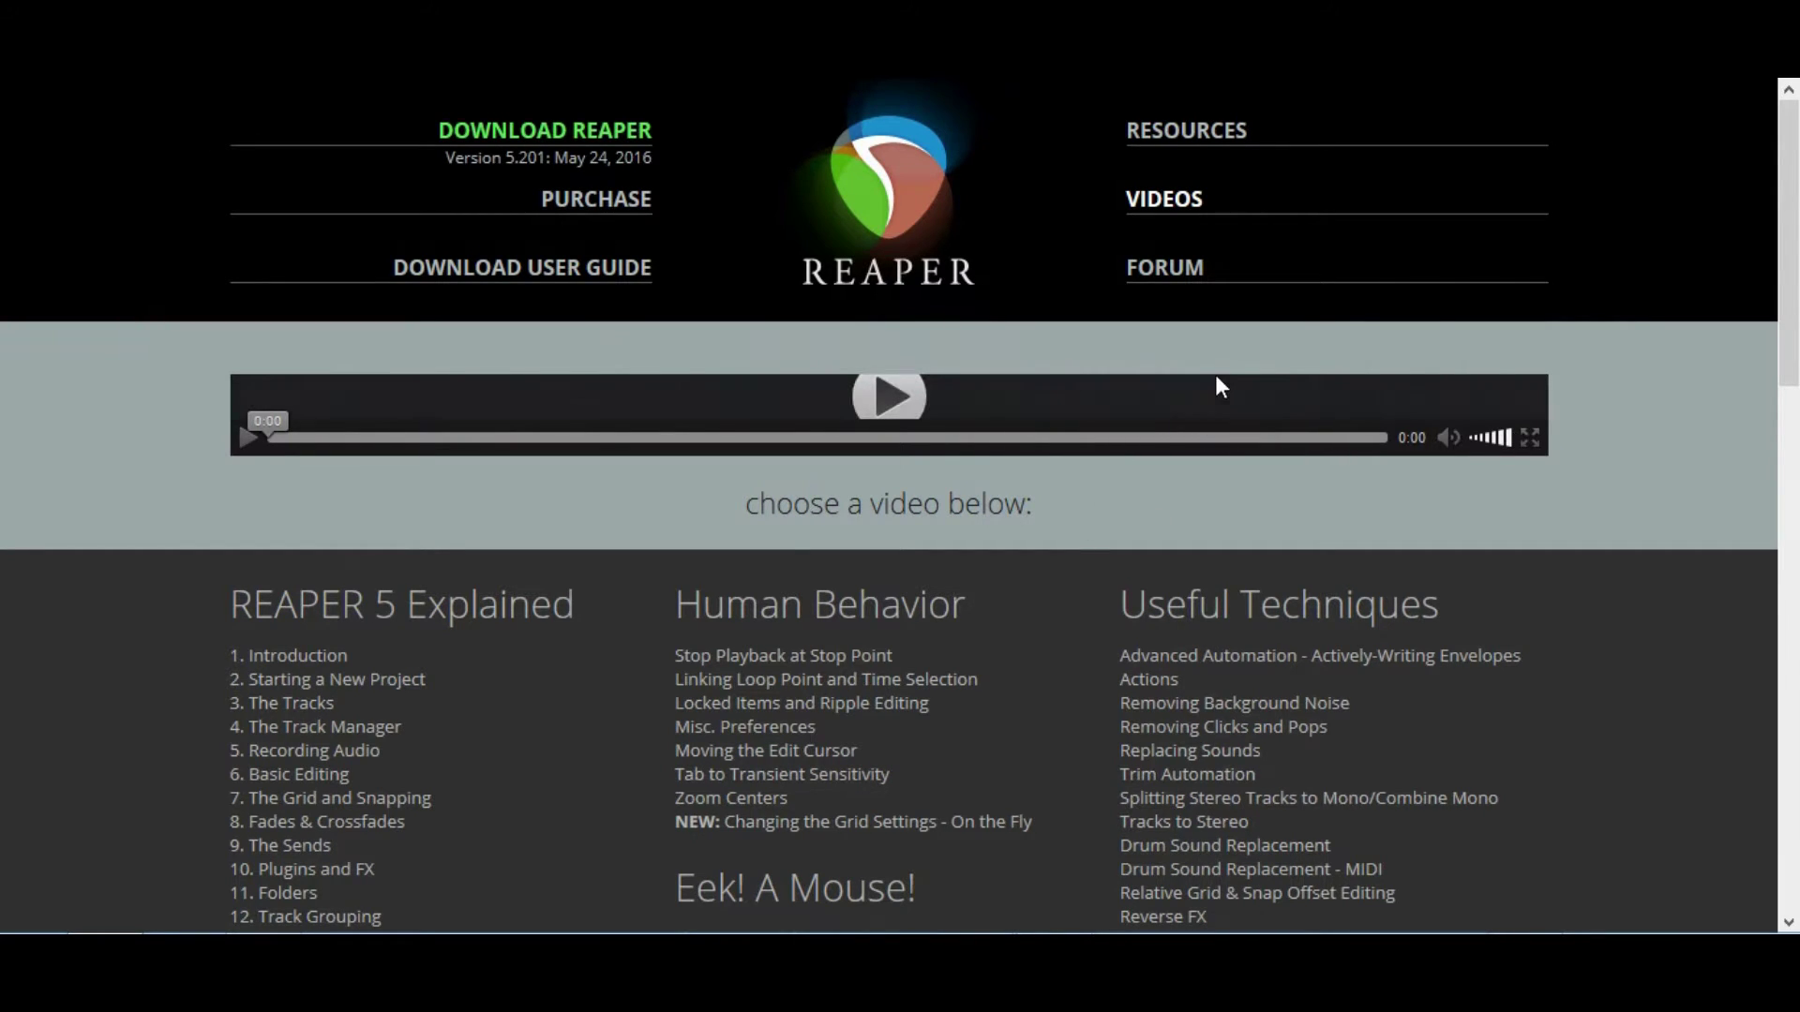
click(1172, 269)
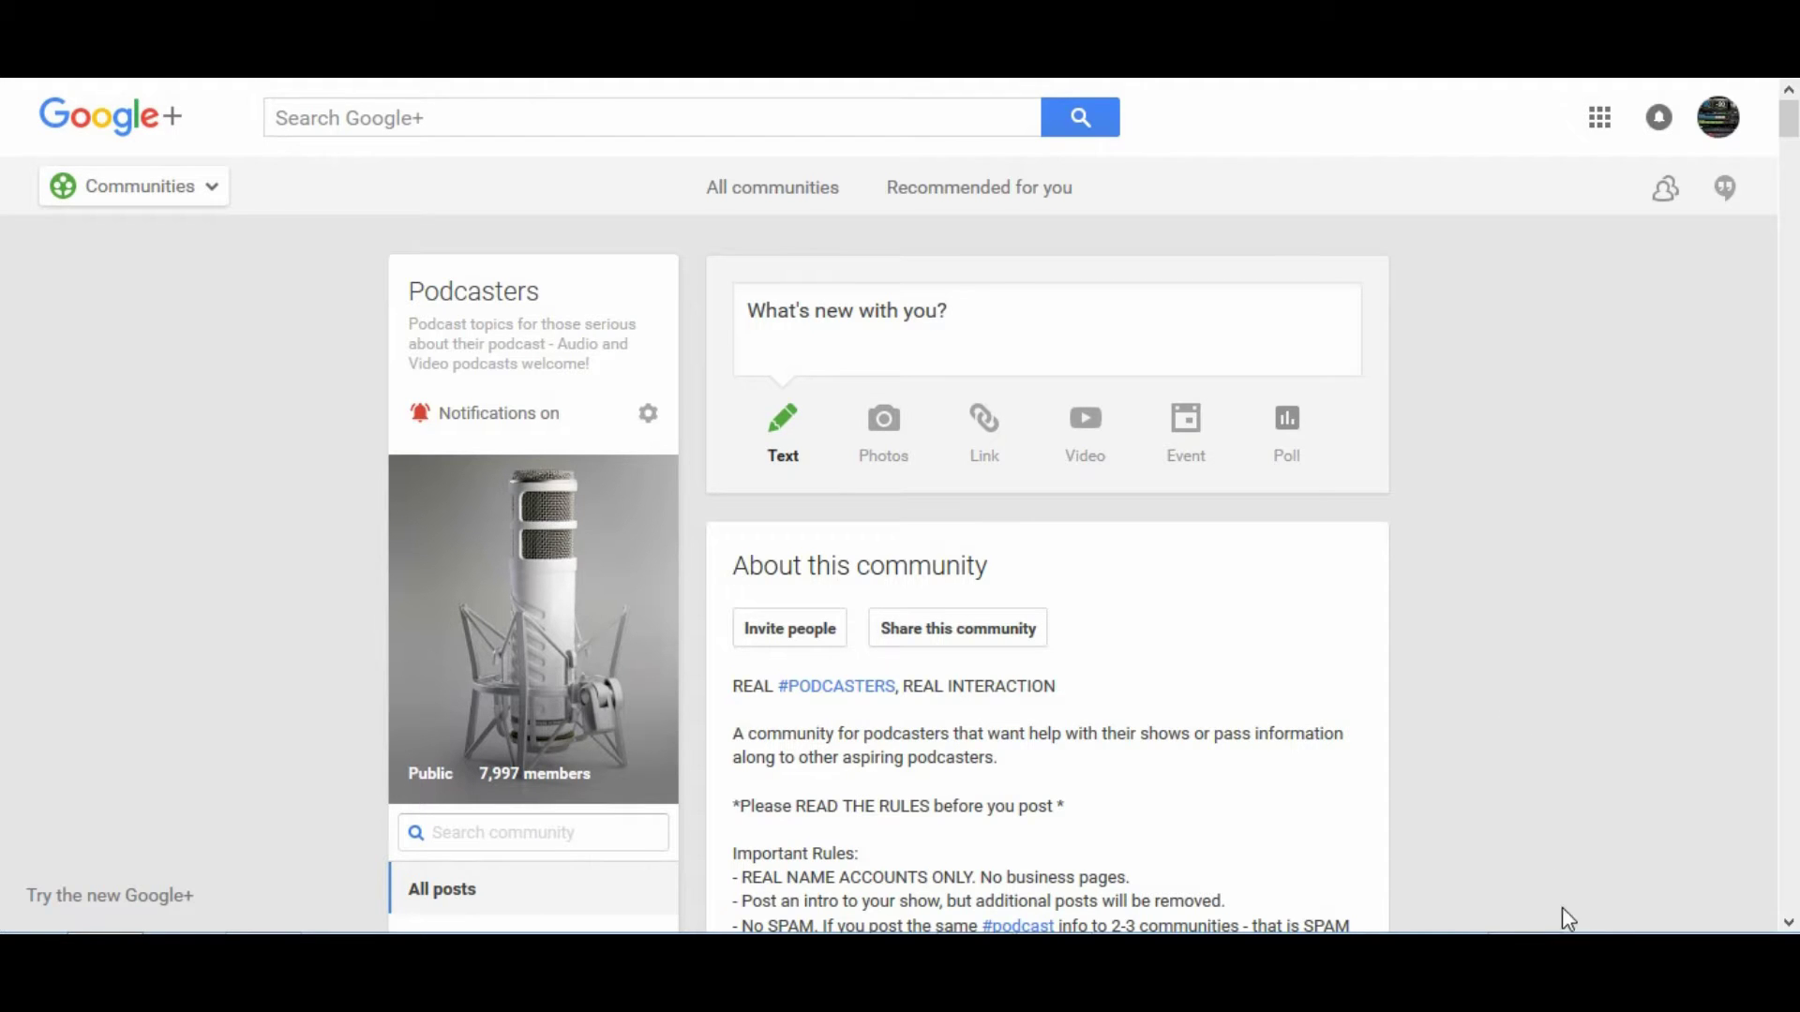
Step: Switch to the image viewer and examine the spectrogram and loudness graph images of the podcast episodes
click(1534, 923)
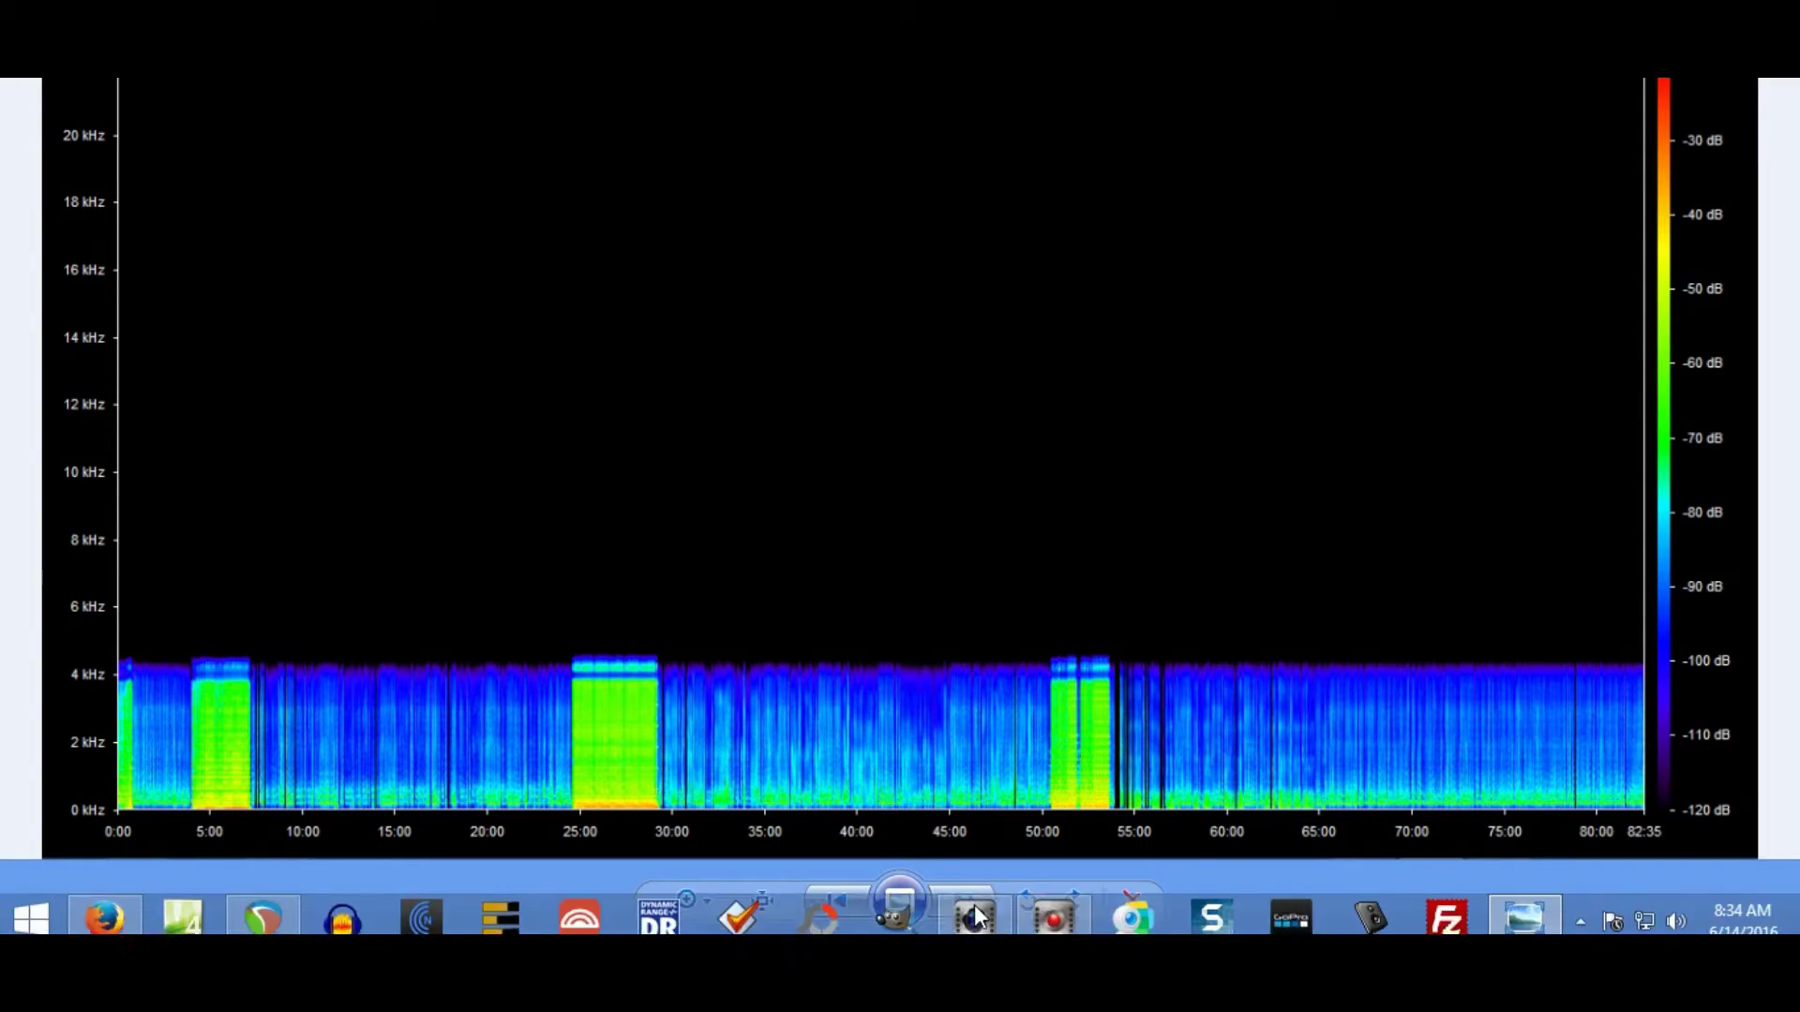
click(953, 898)
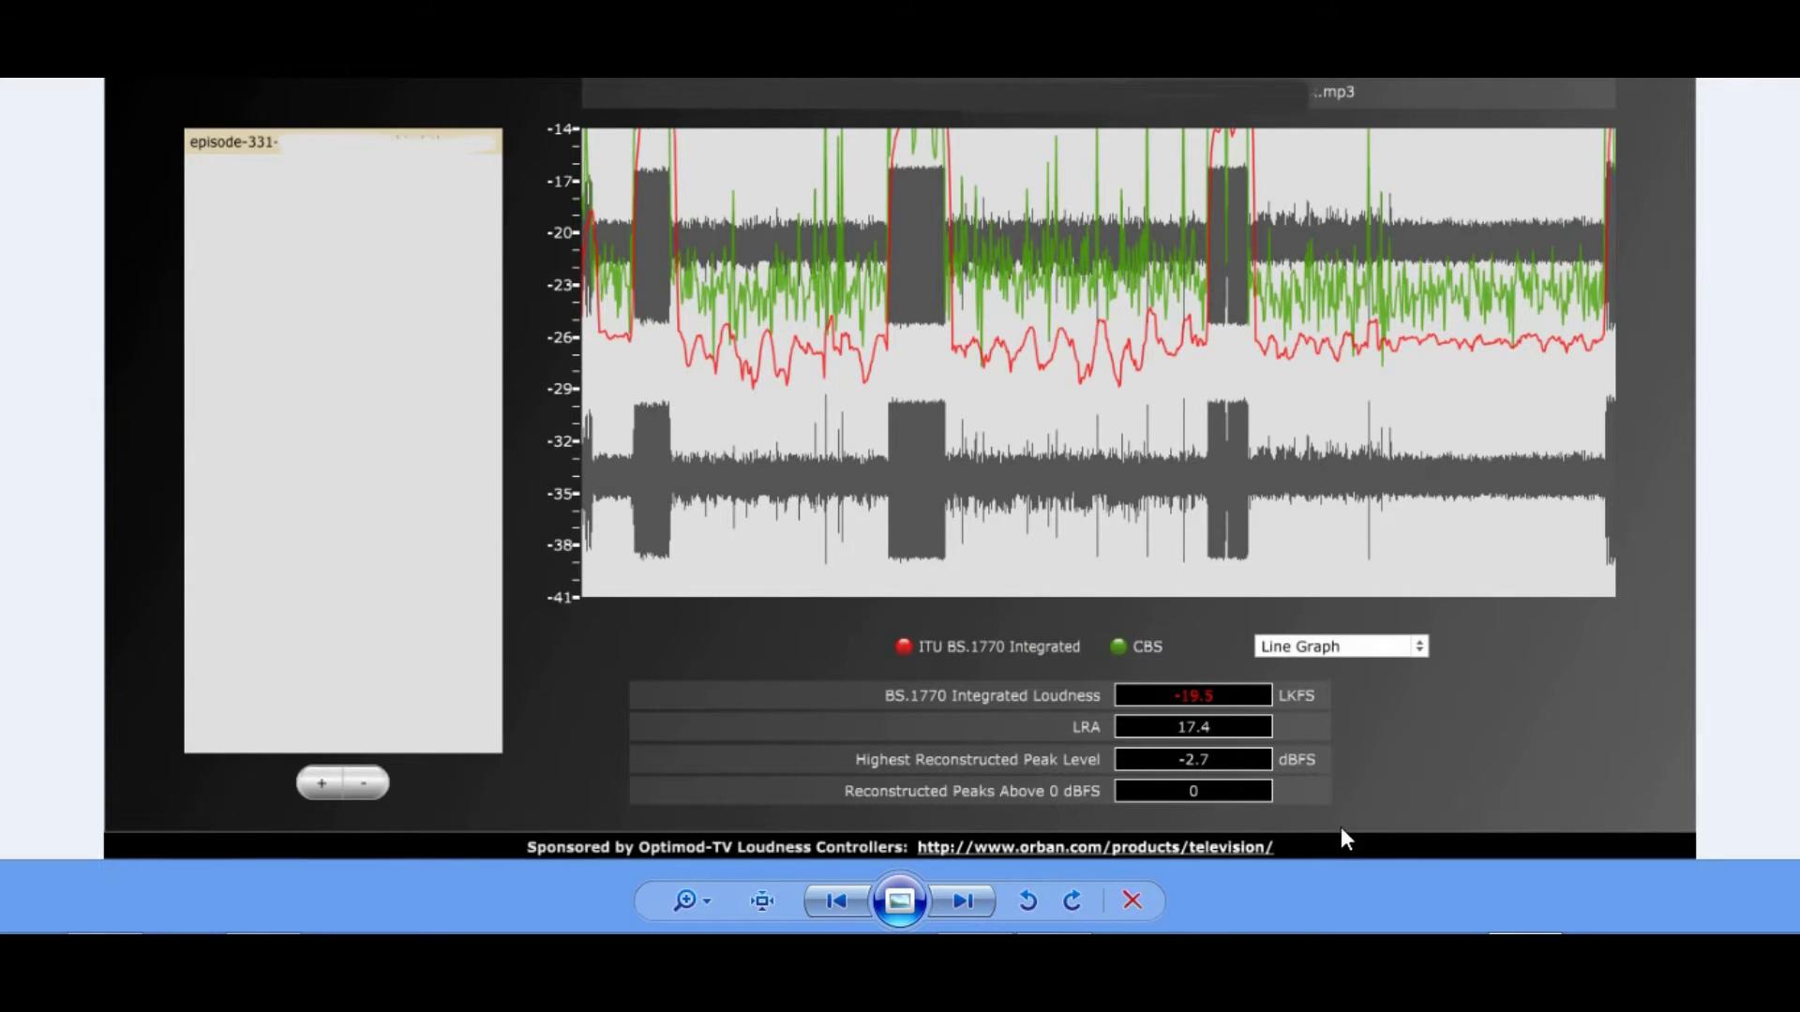
click(962, 902)
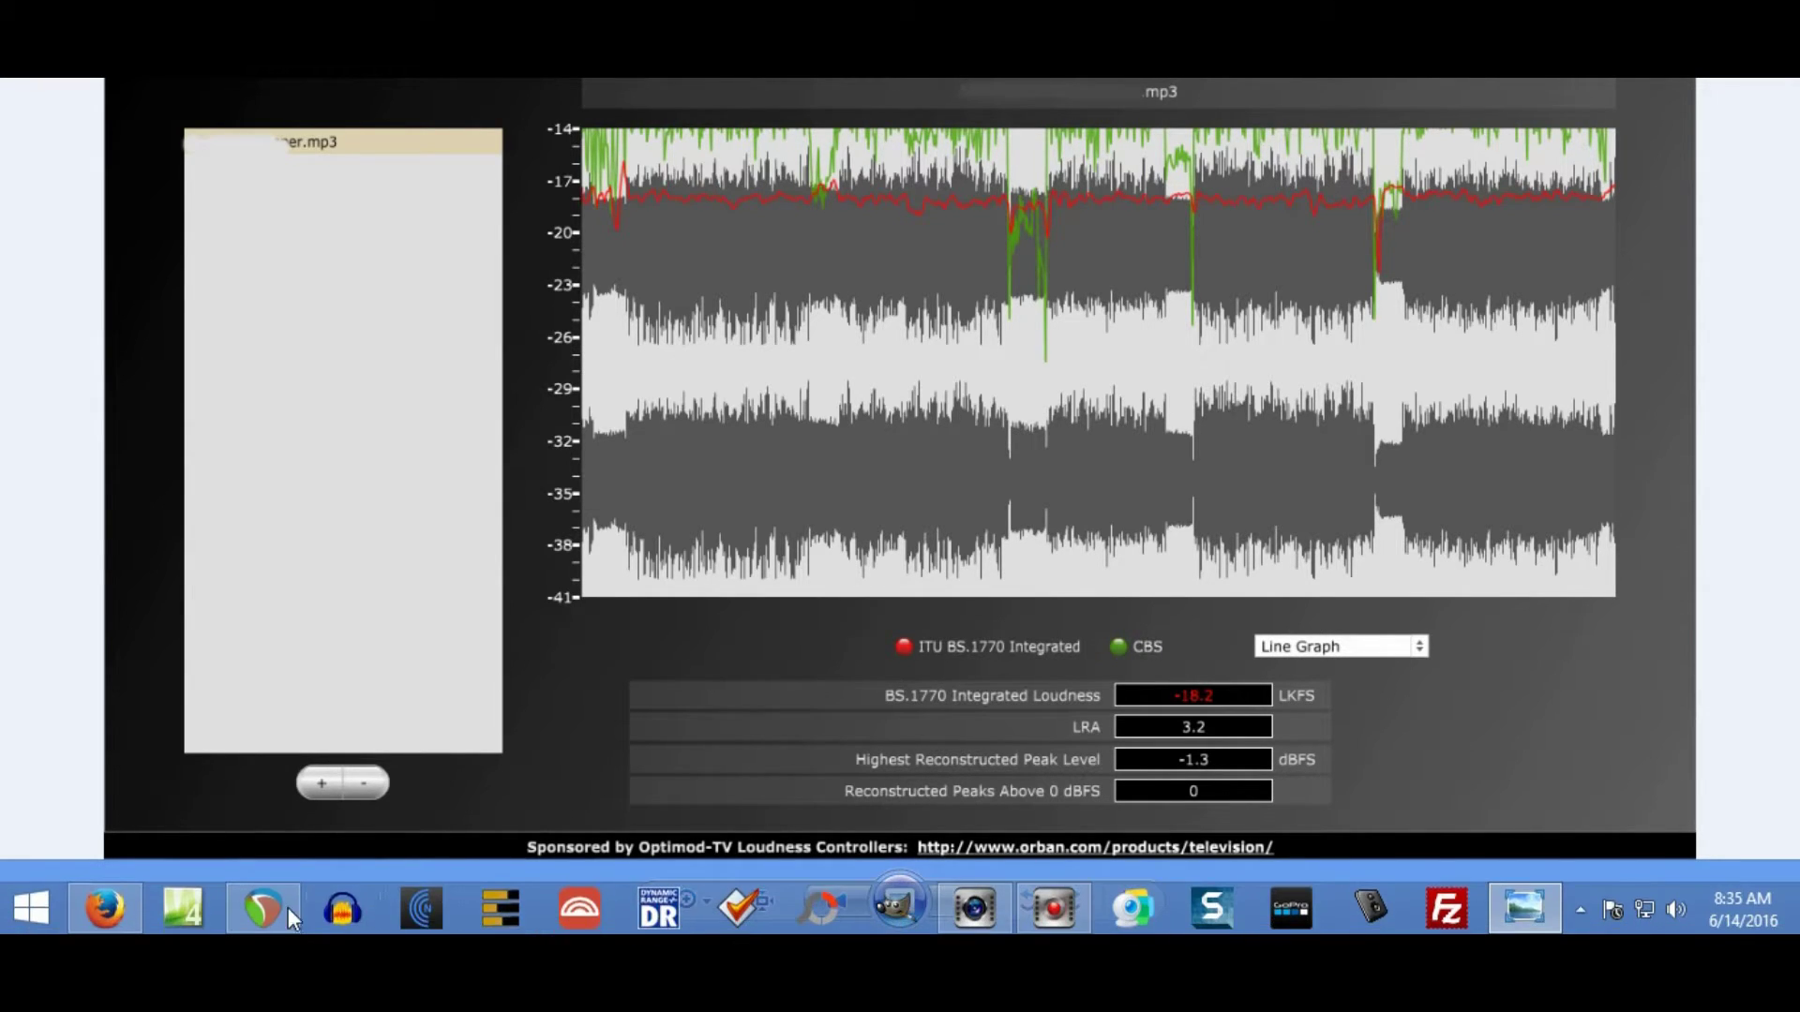
Step: Switch to REAPER and examine the Master Track's waveform at a larger track height
click(277, 921)
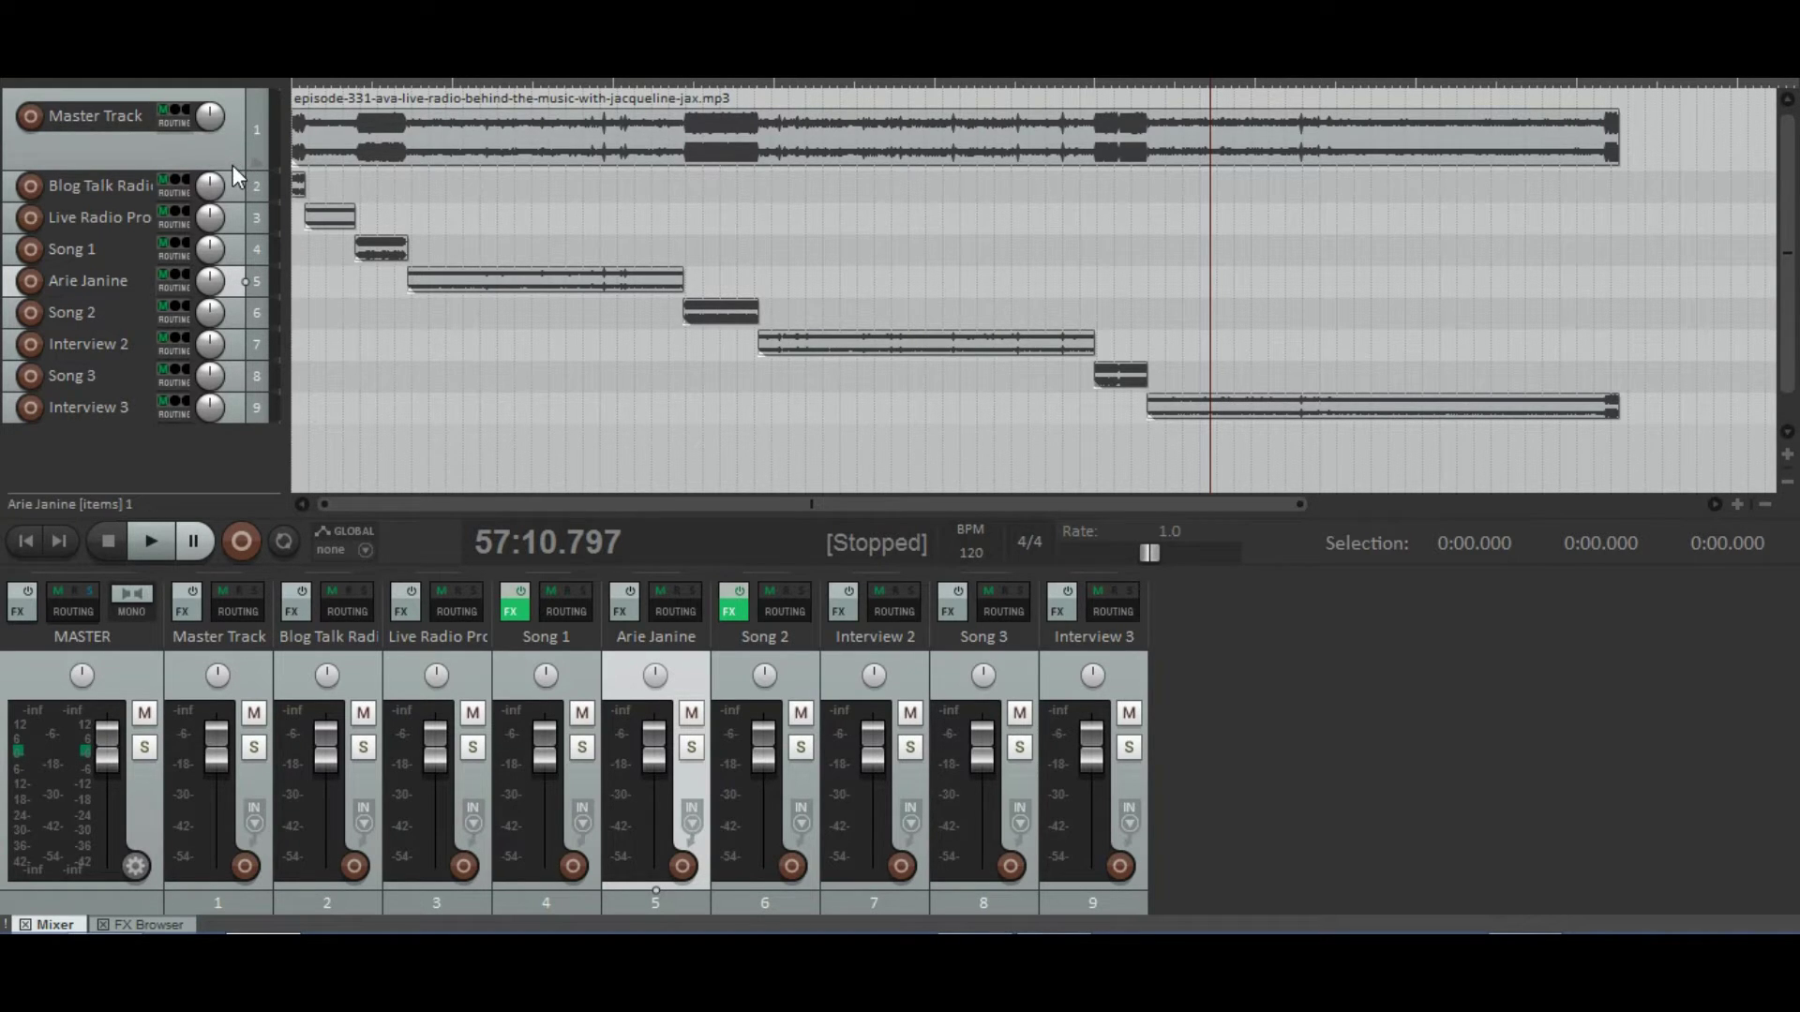
drag(232, 165, 226, 506)
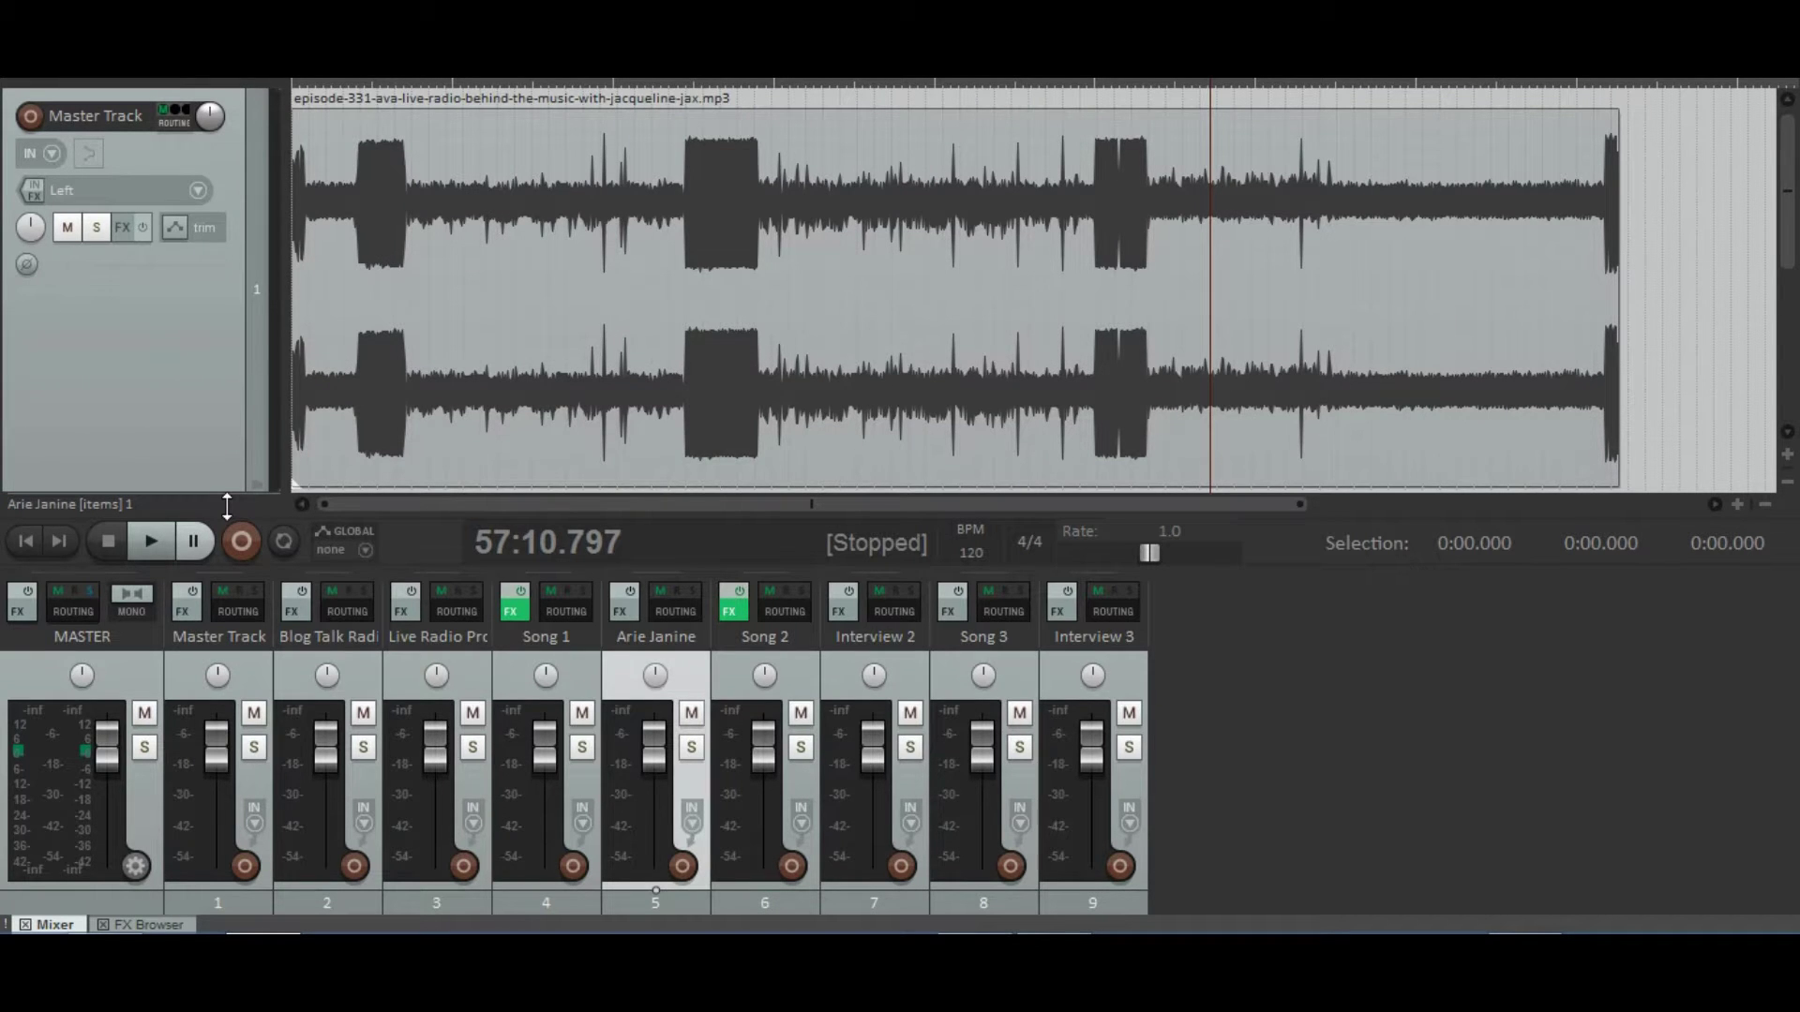
drag(226, 506, 269, 106)
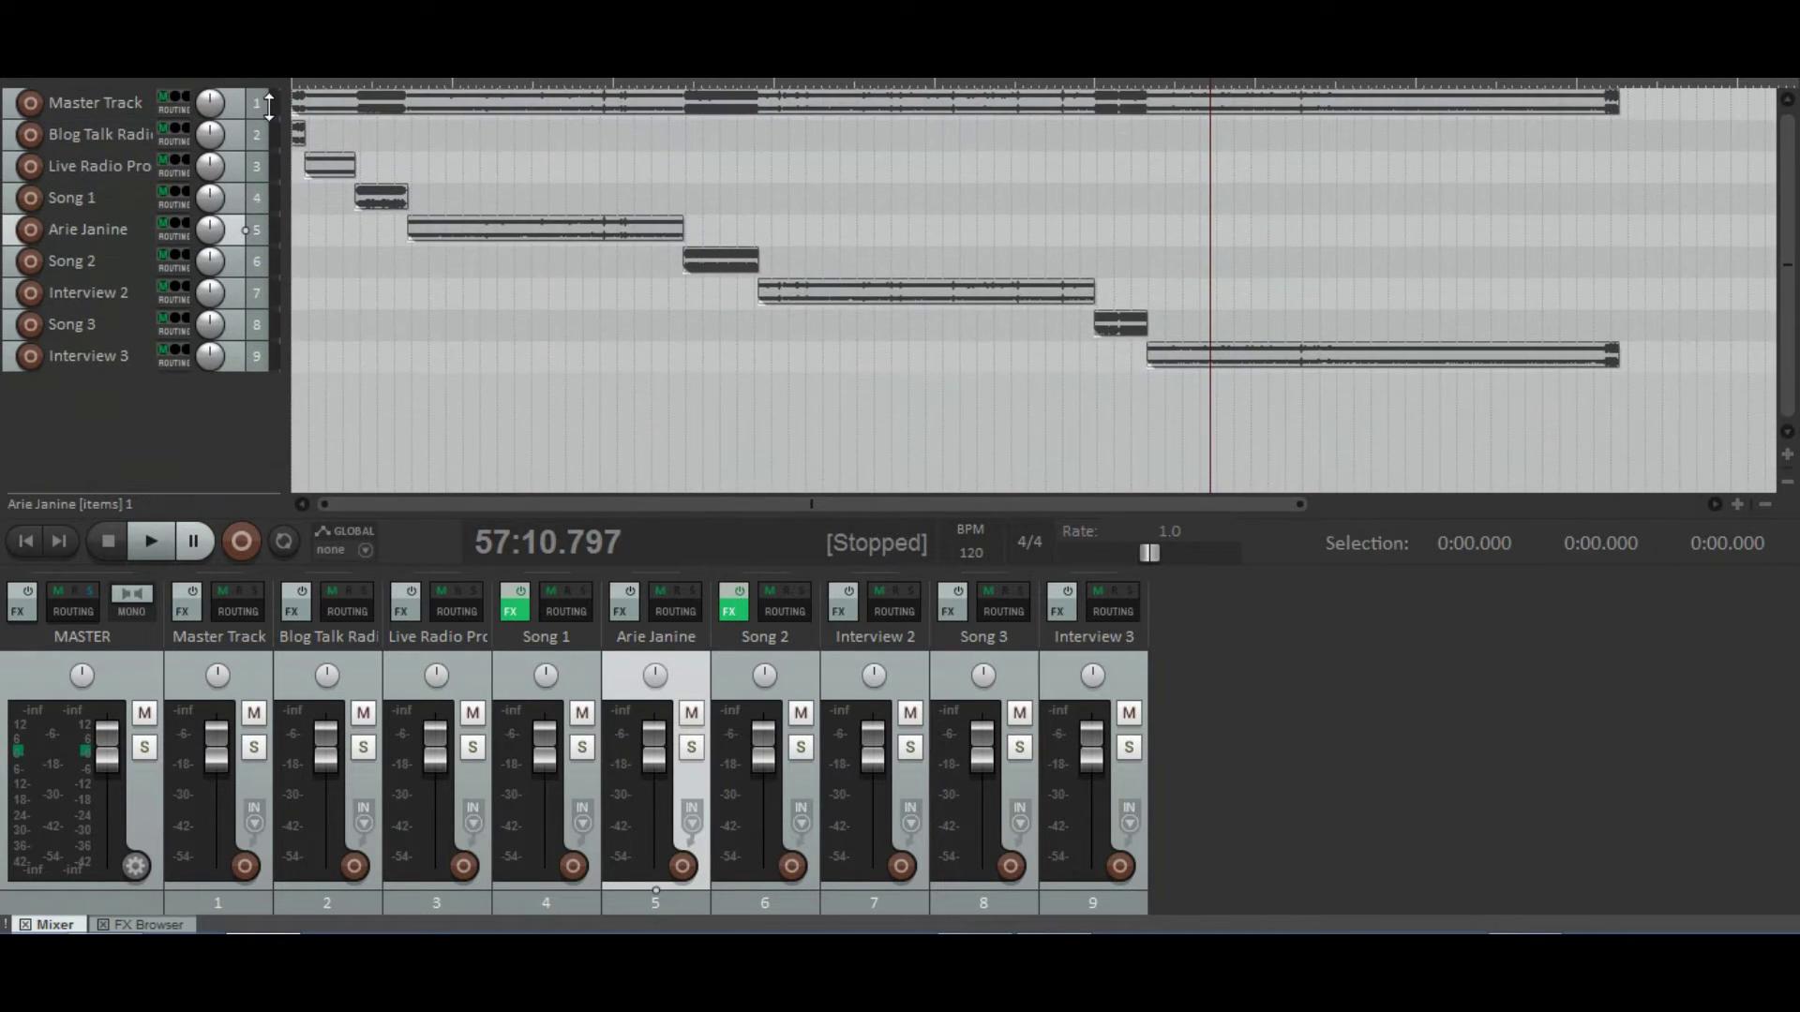
Step: Delete the Master Track from the project
click(236, 111)
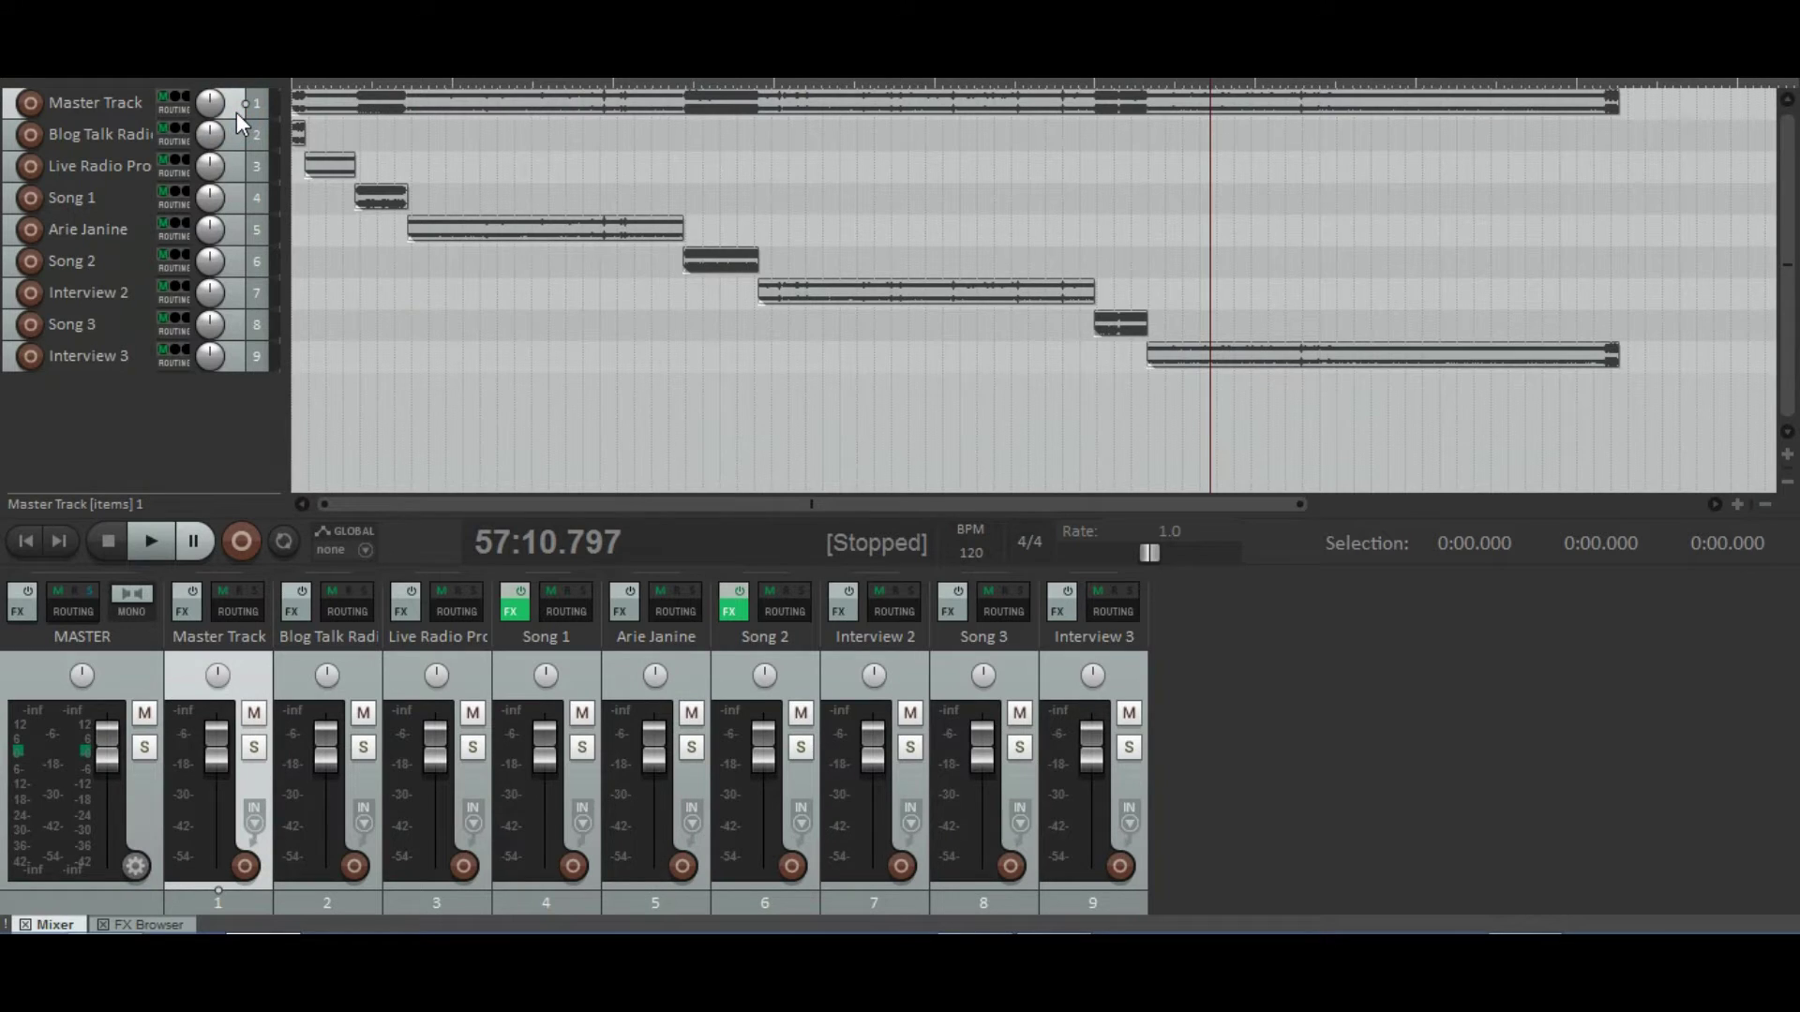
key(Delete)
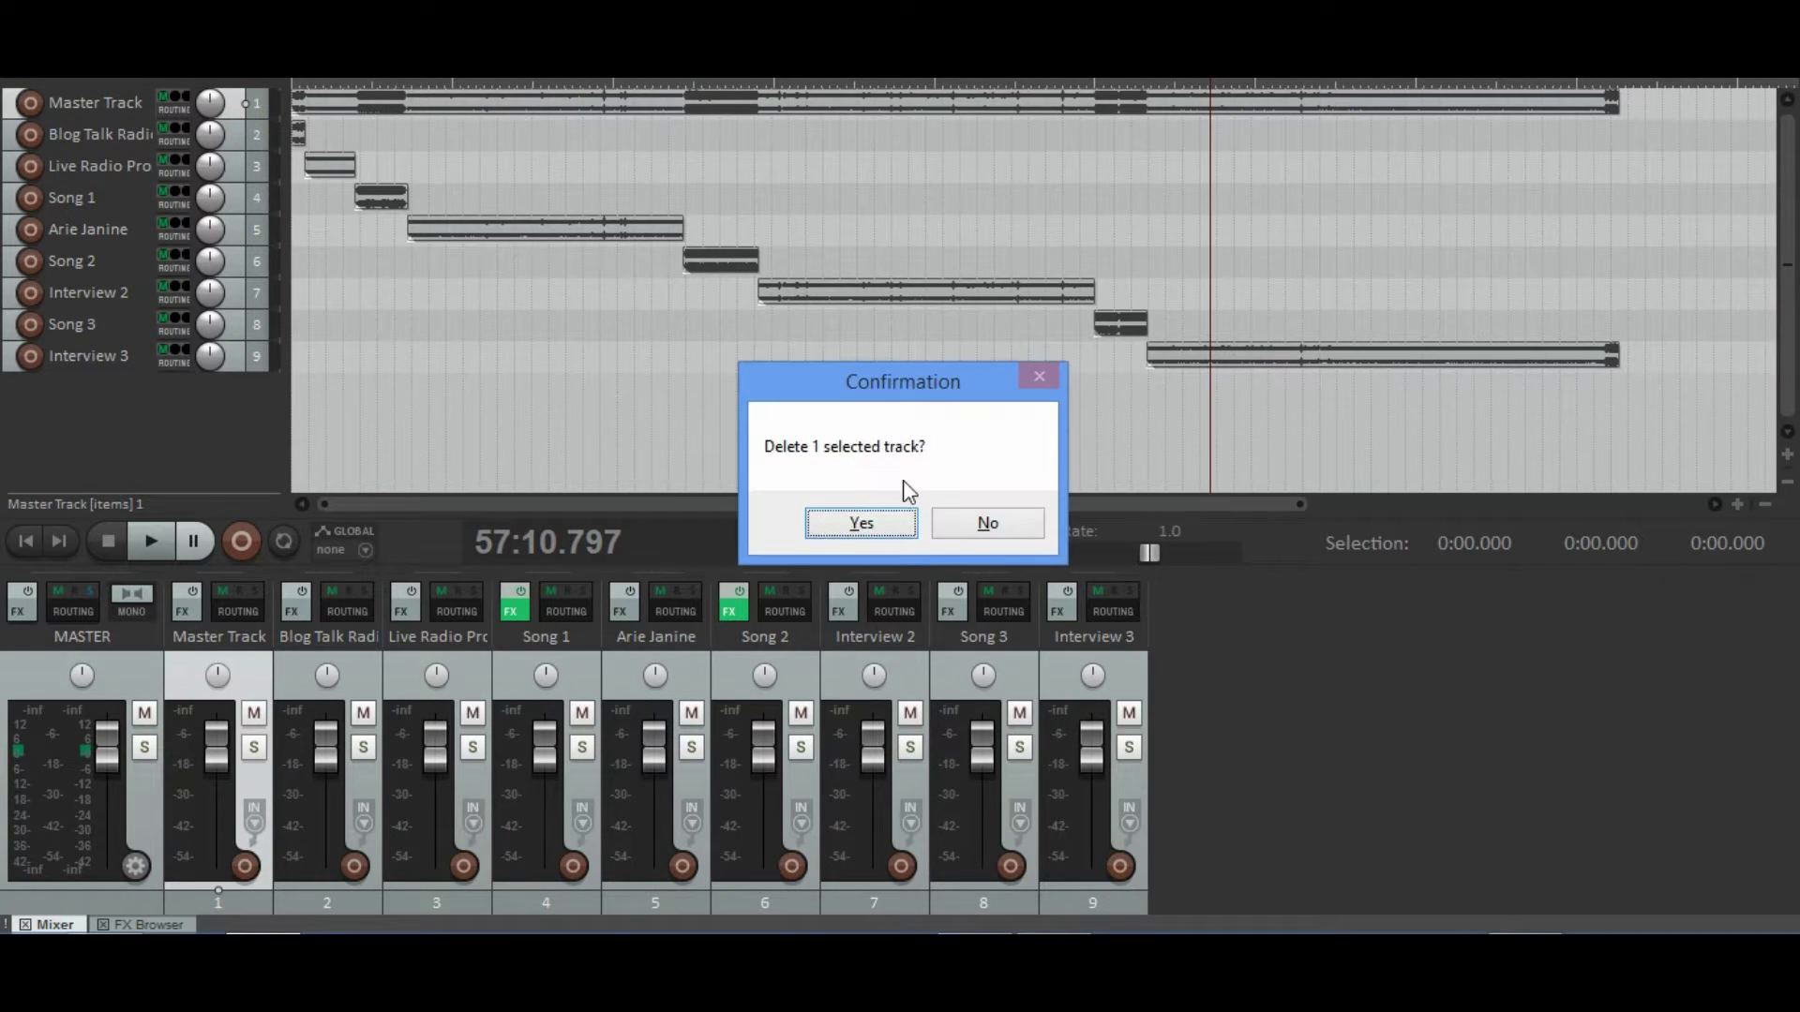
click(843, 521)
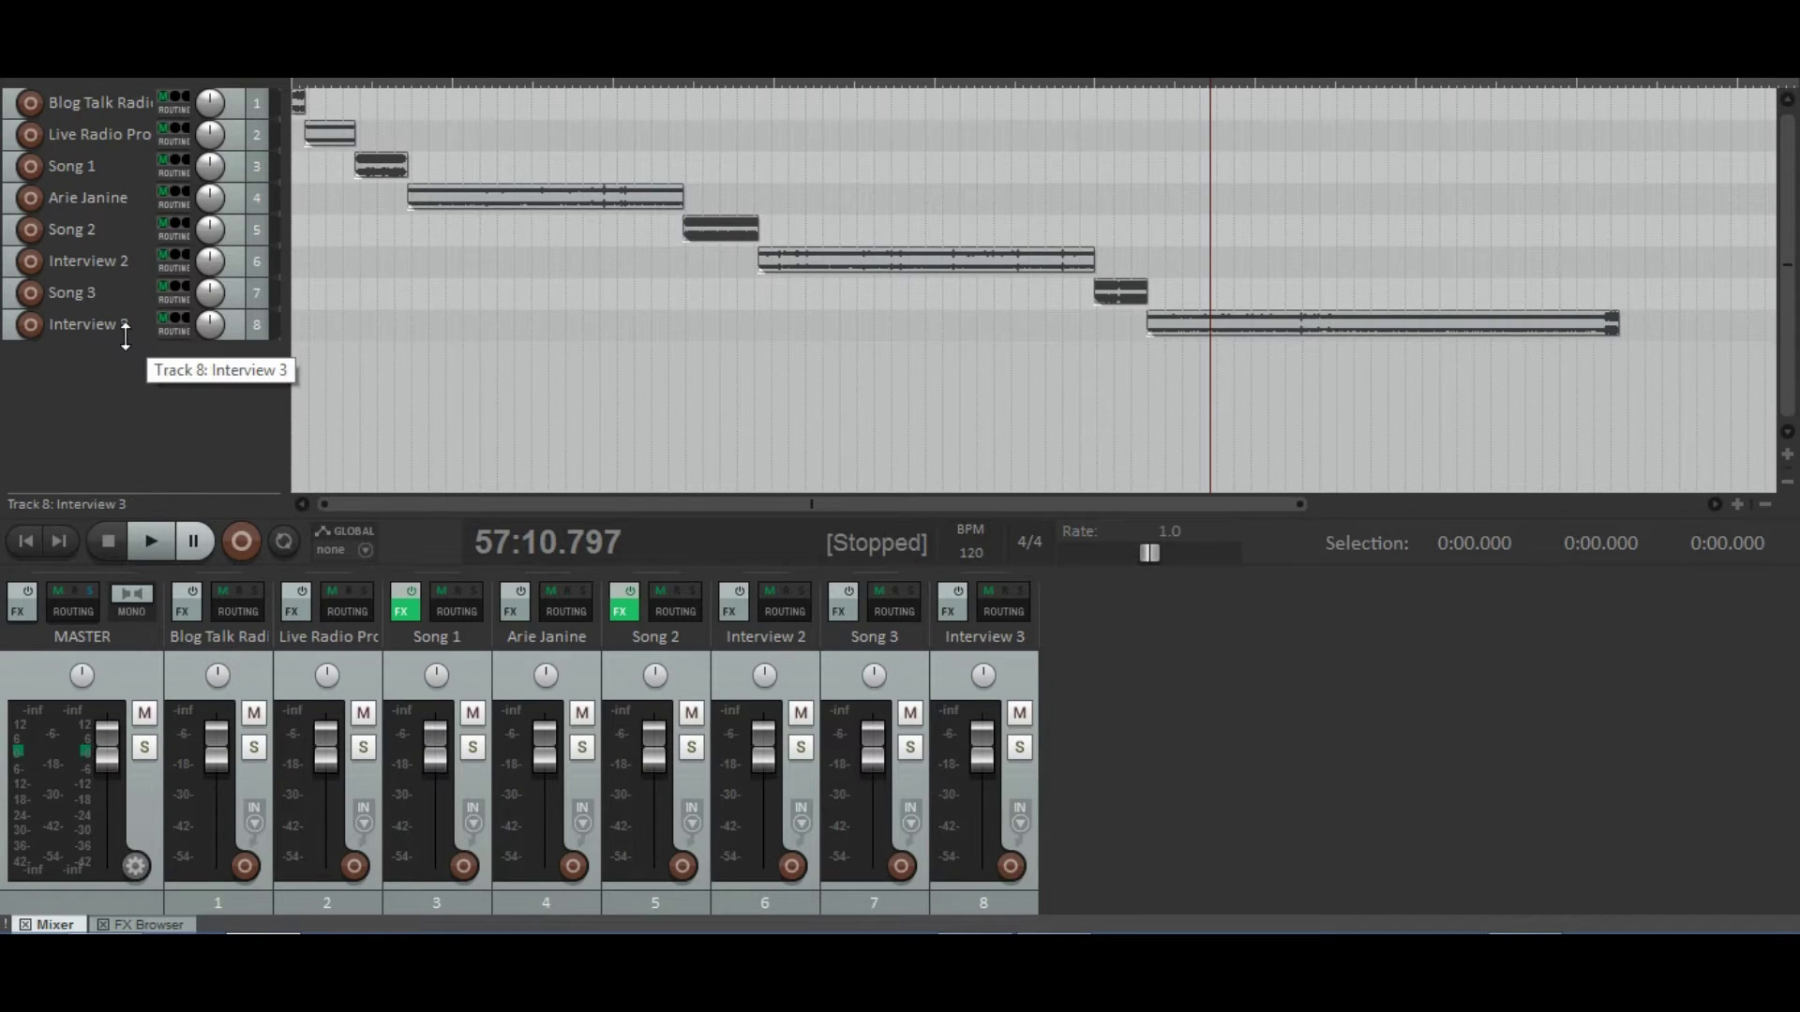
Step: Enlarge the Interview 3 track and split its audio item at 1:21:48.254, just before the loud closing section
drag(125, 334, 127, 456)
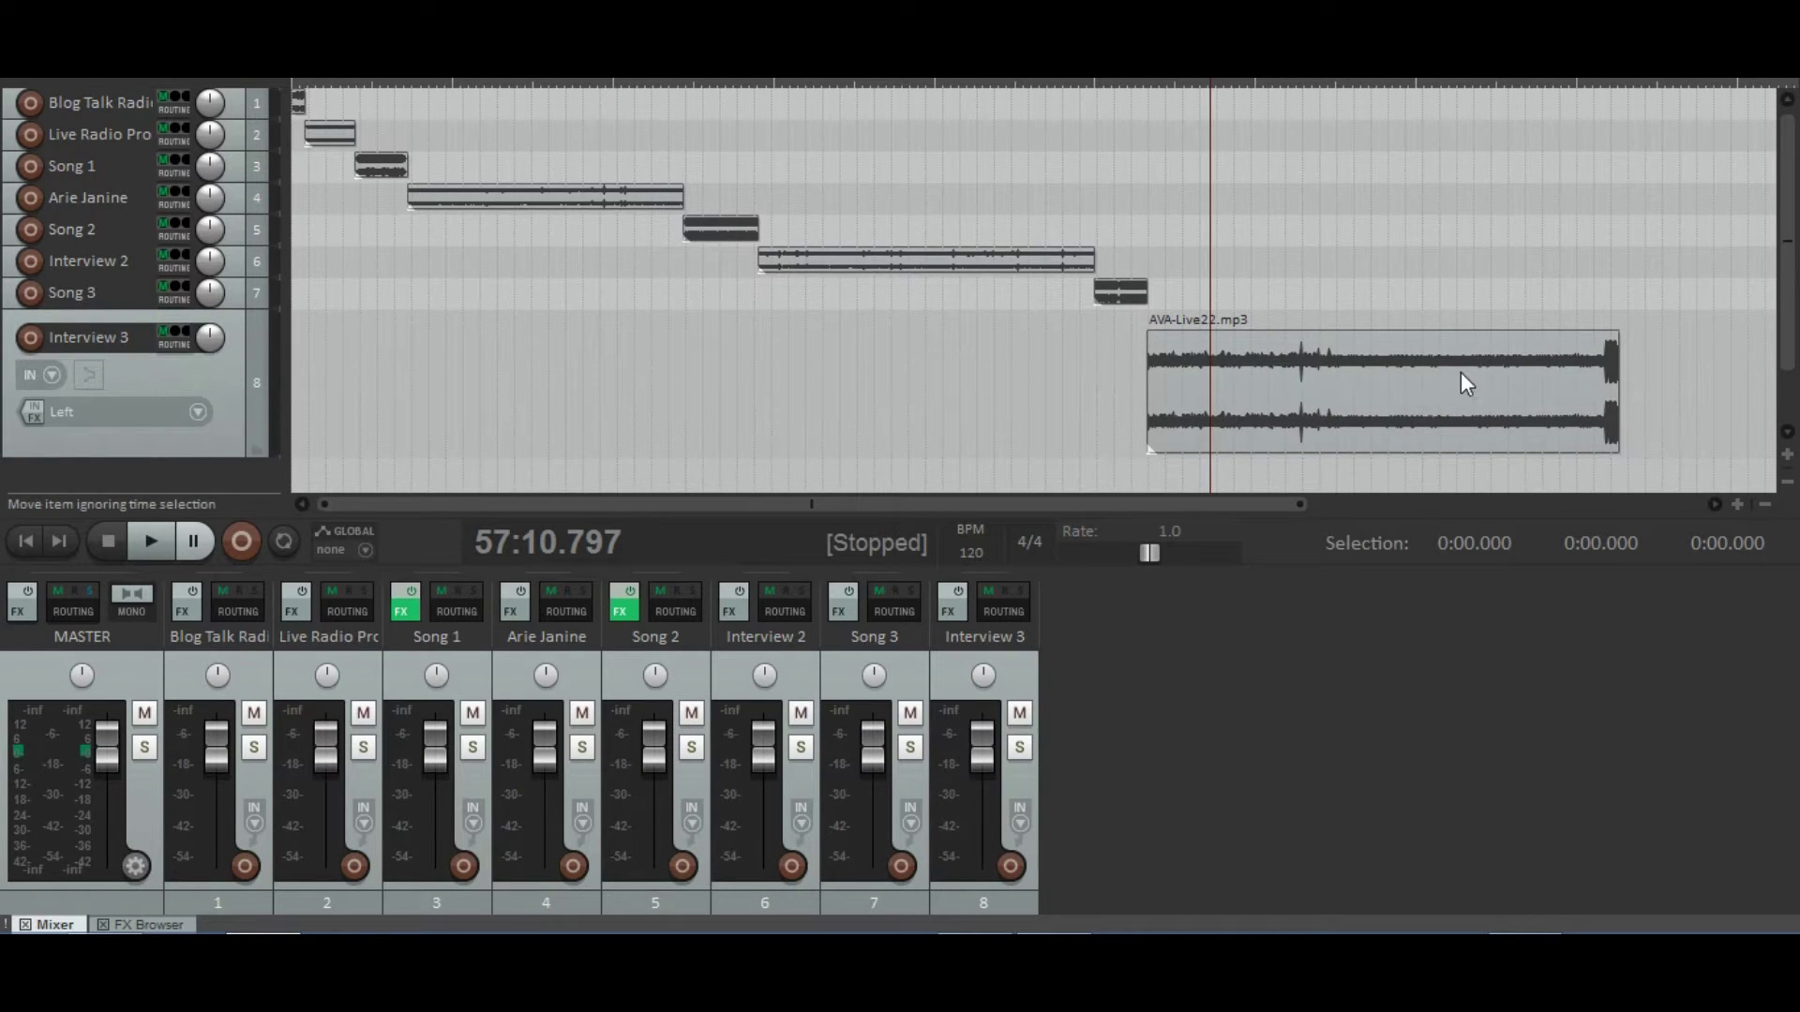
click(1600, 360)
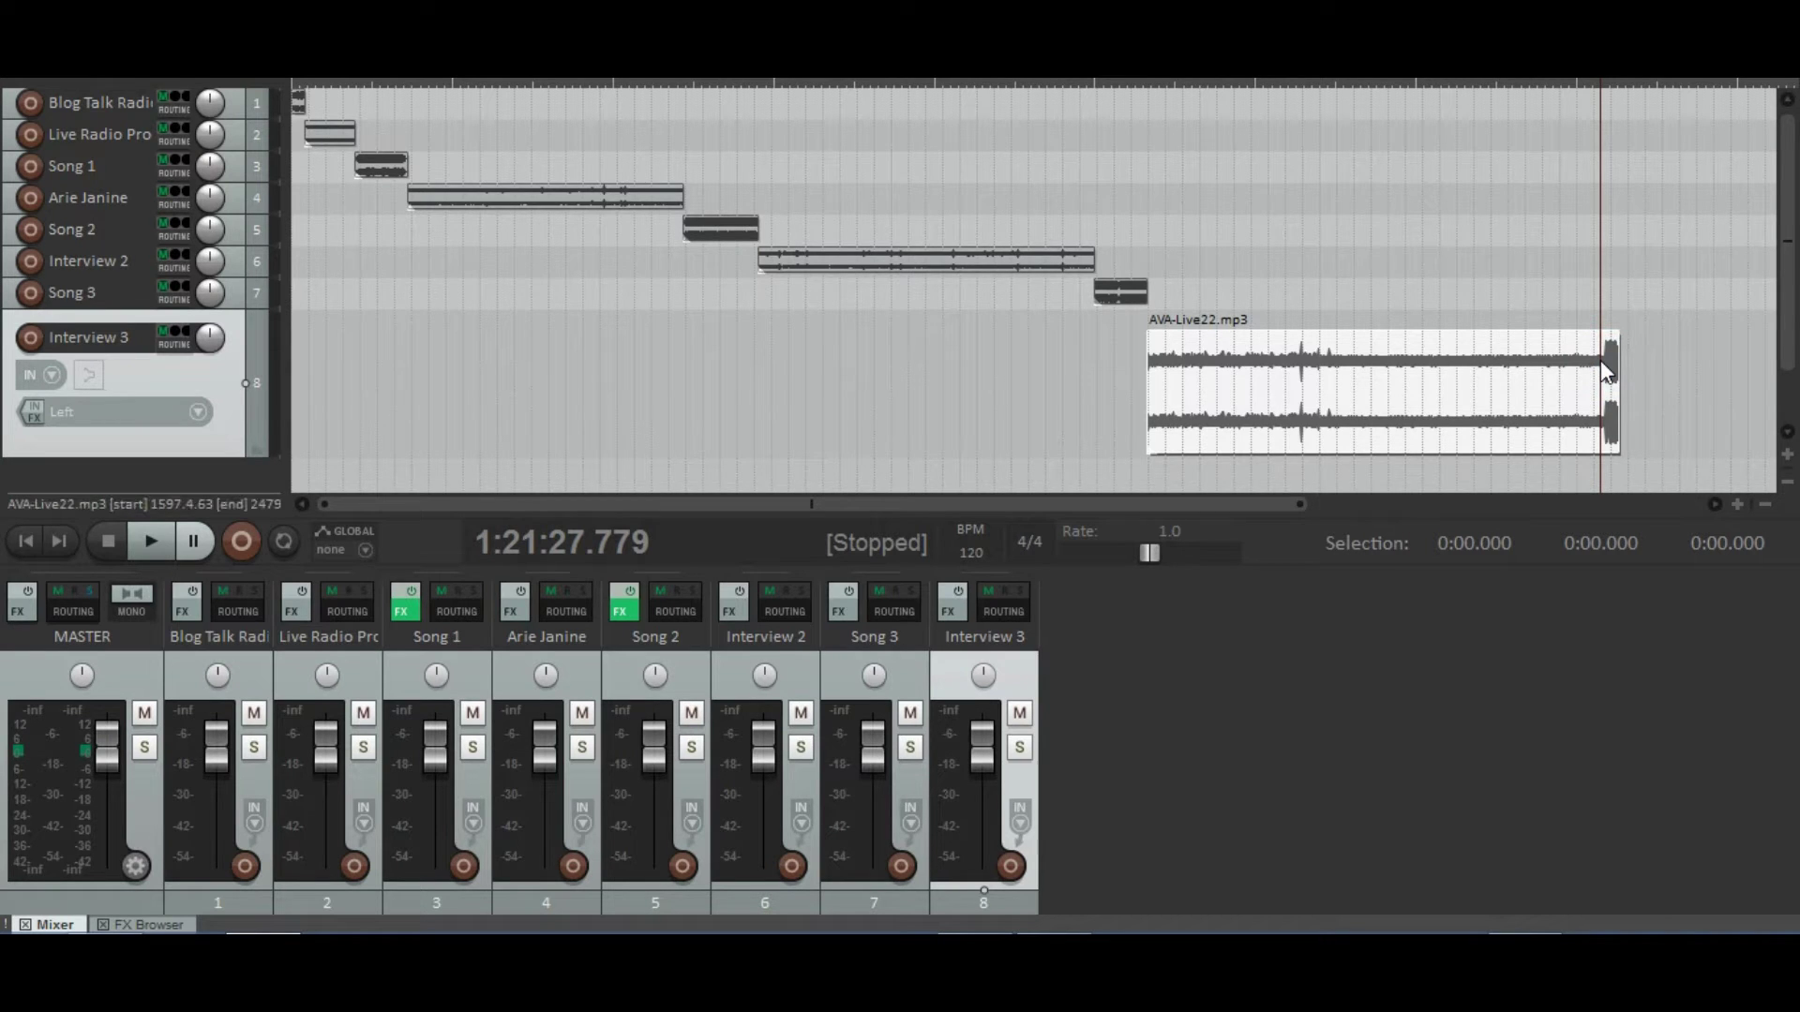
scroll(1600, 360, up, 6)
scroll(1127, 402, up, 8)
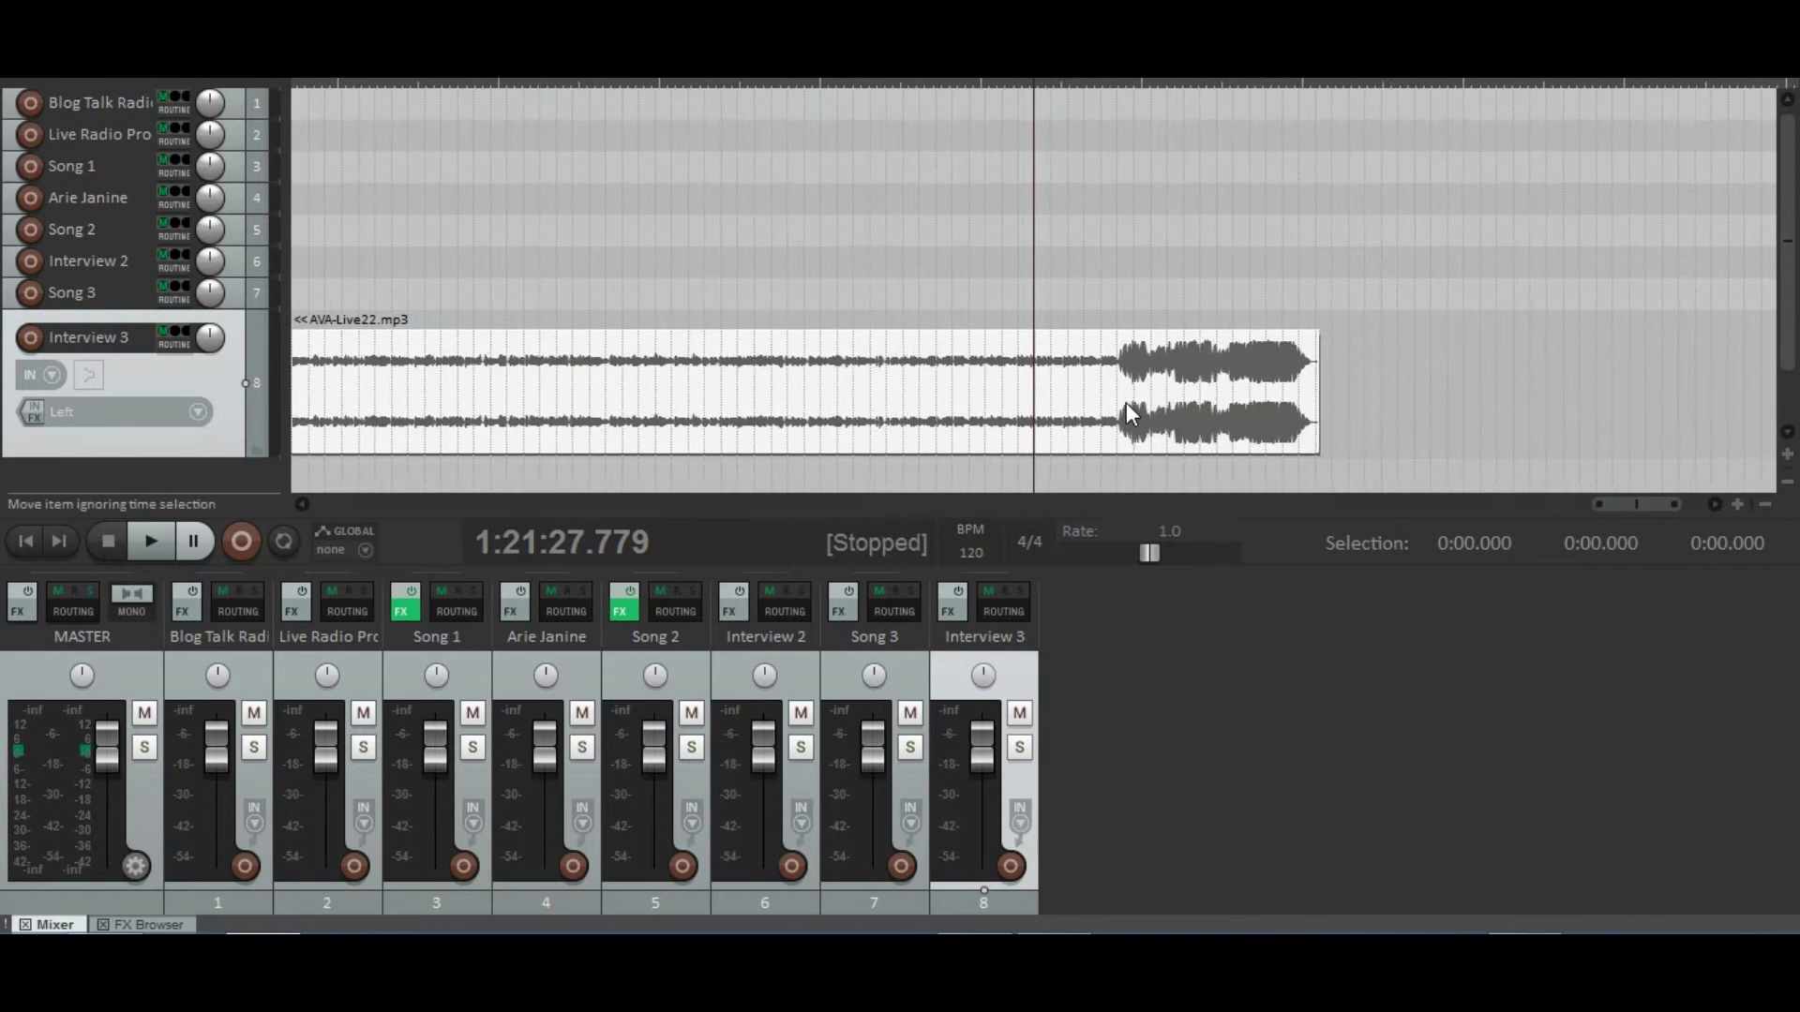
click(1176, 369)
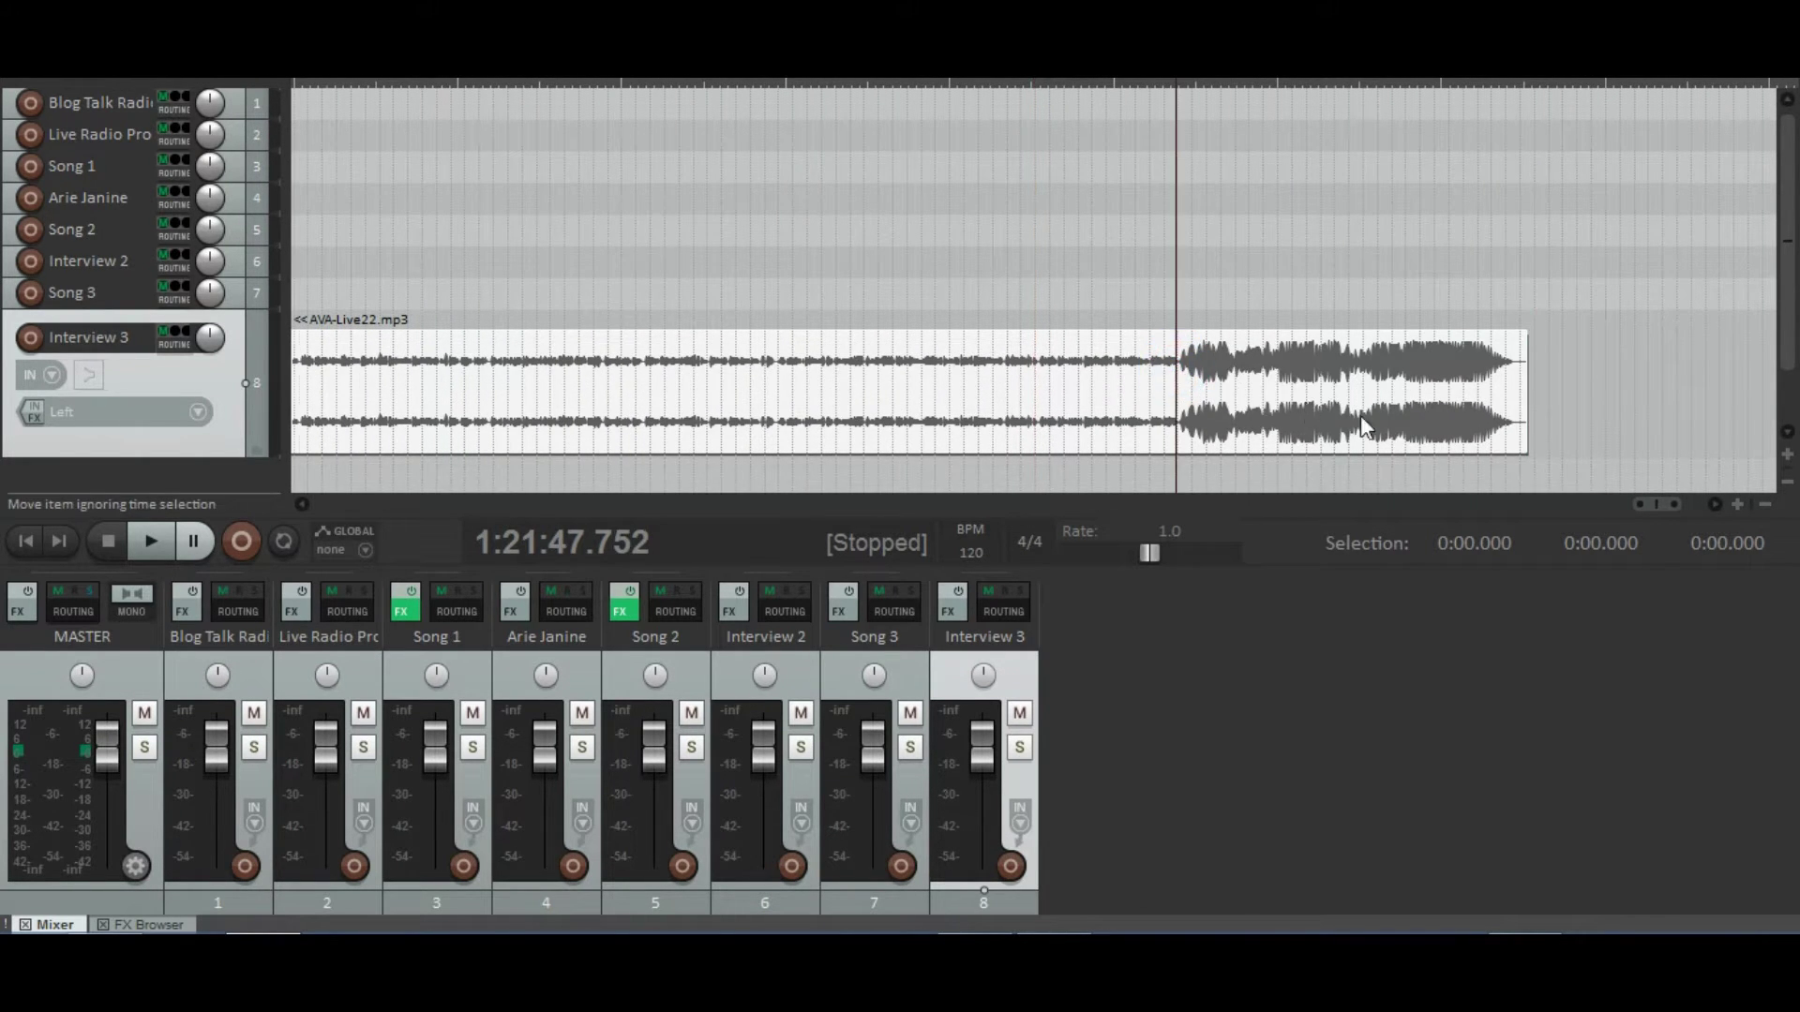
scroll(1172, 377, up, 8)
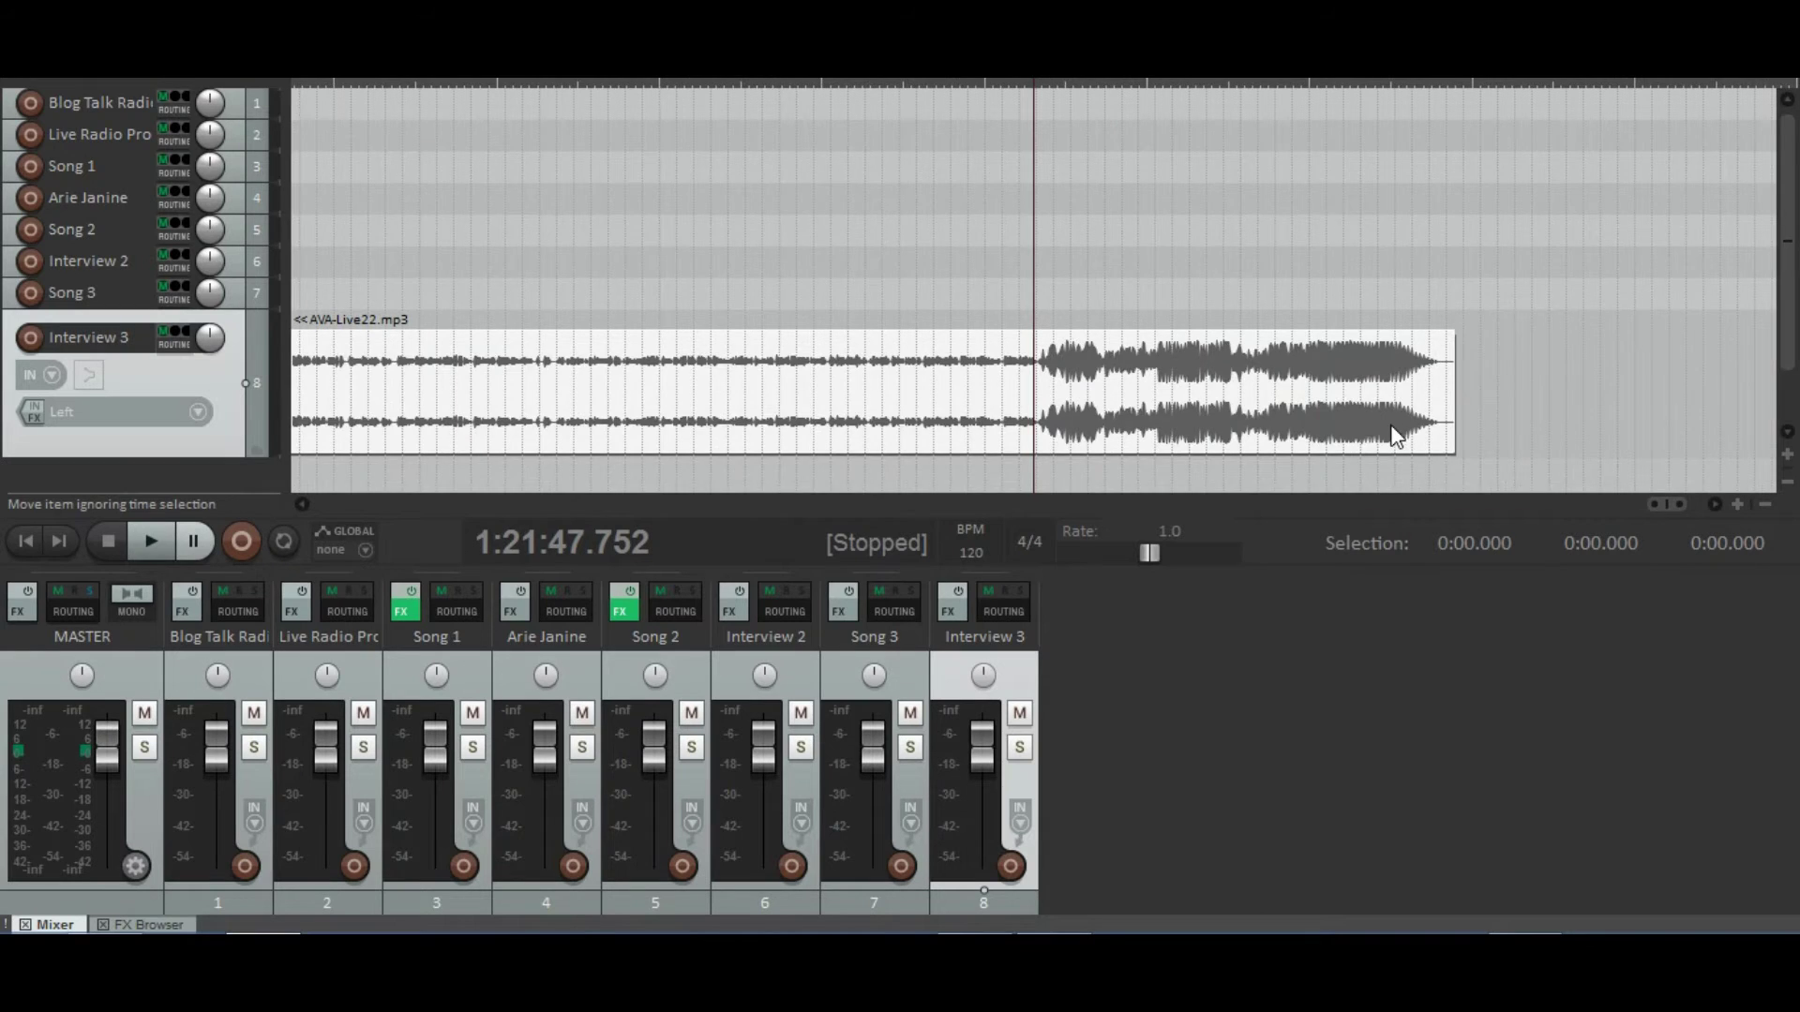
click(1080, 365)
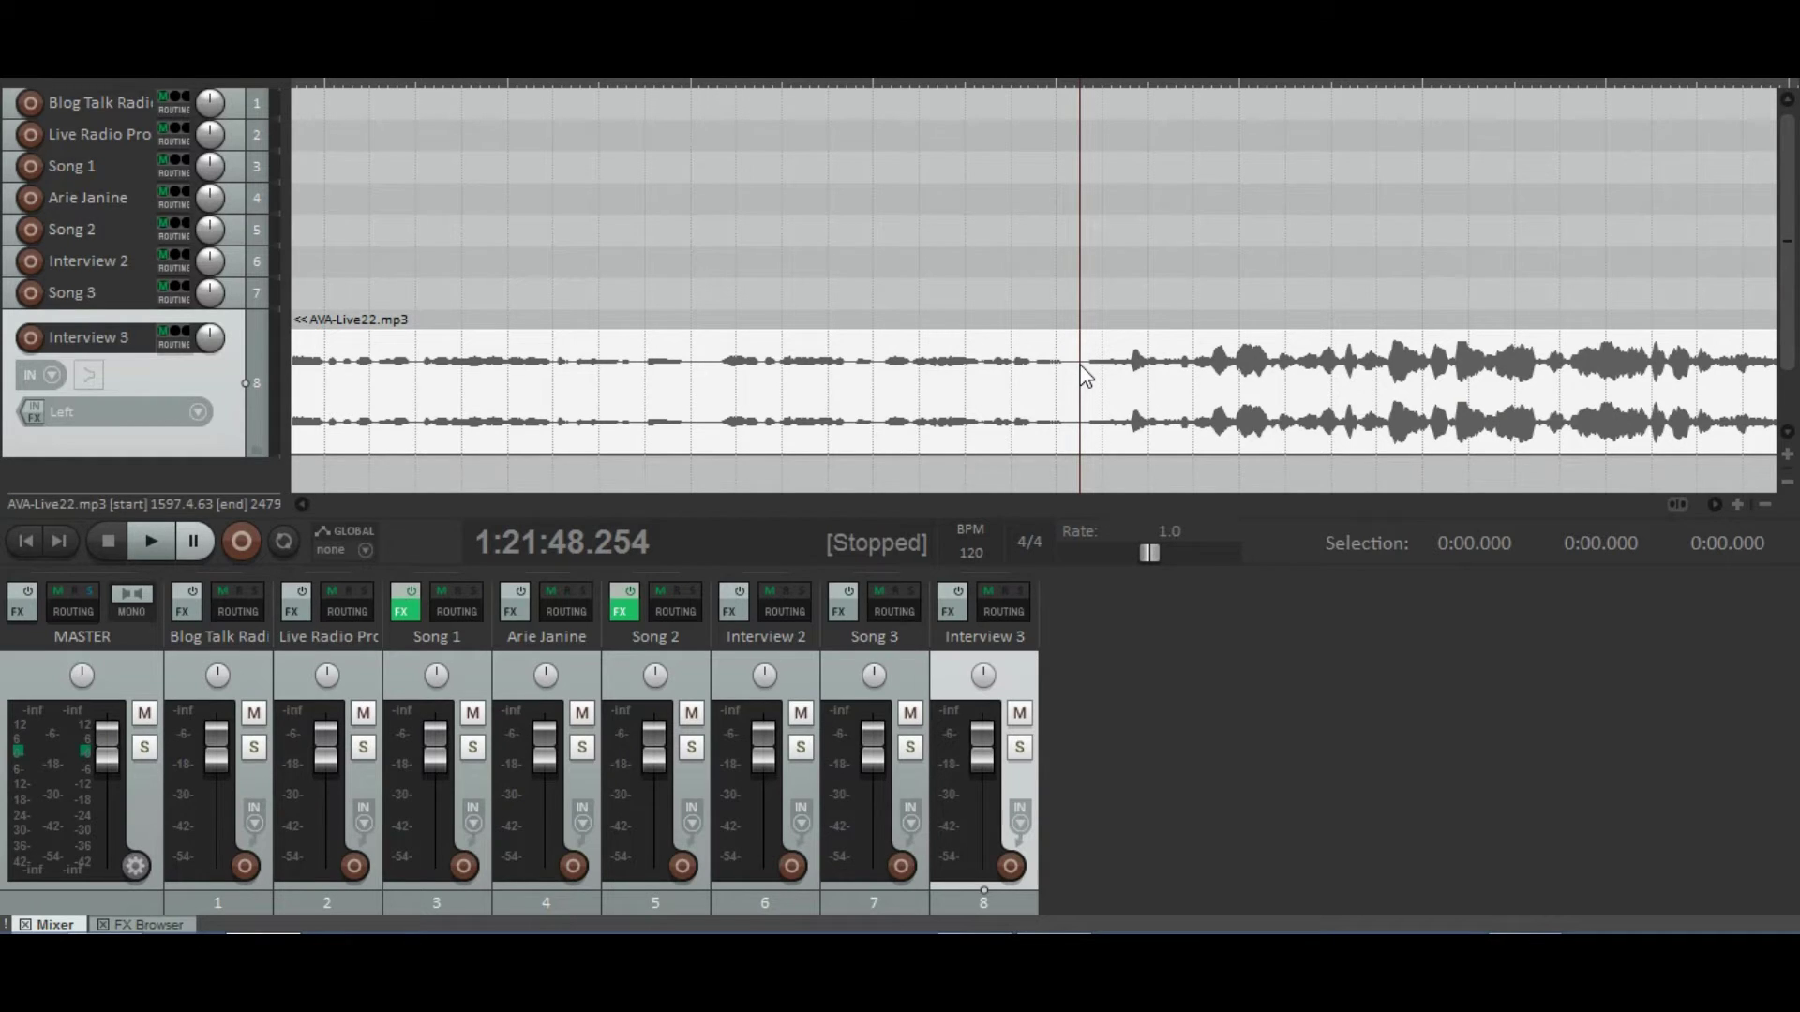
key(s)
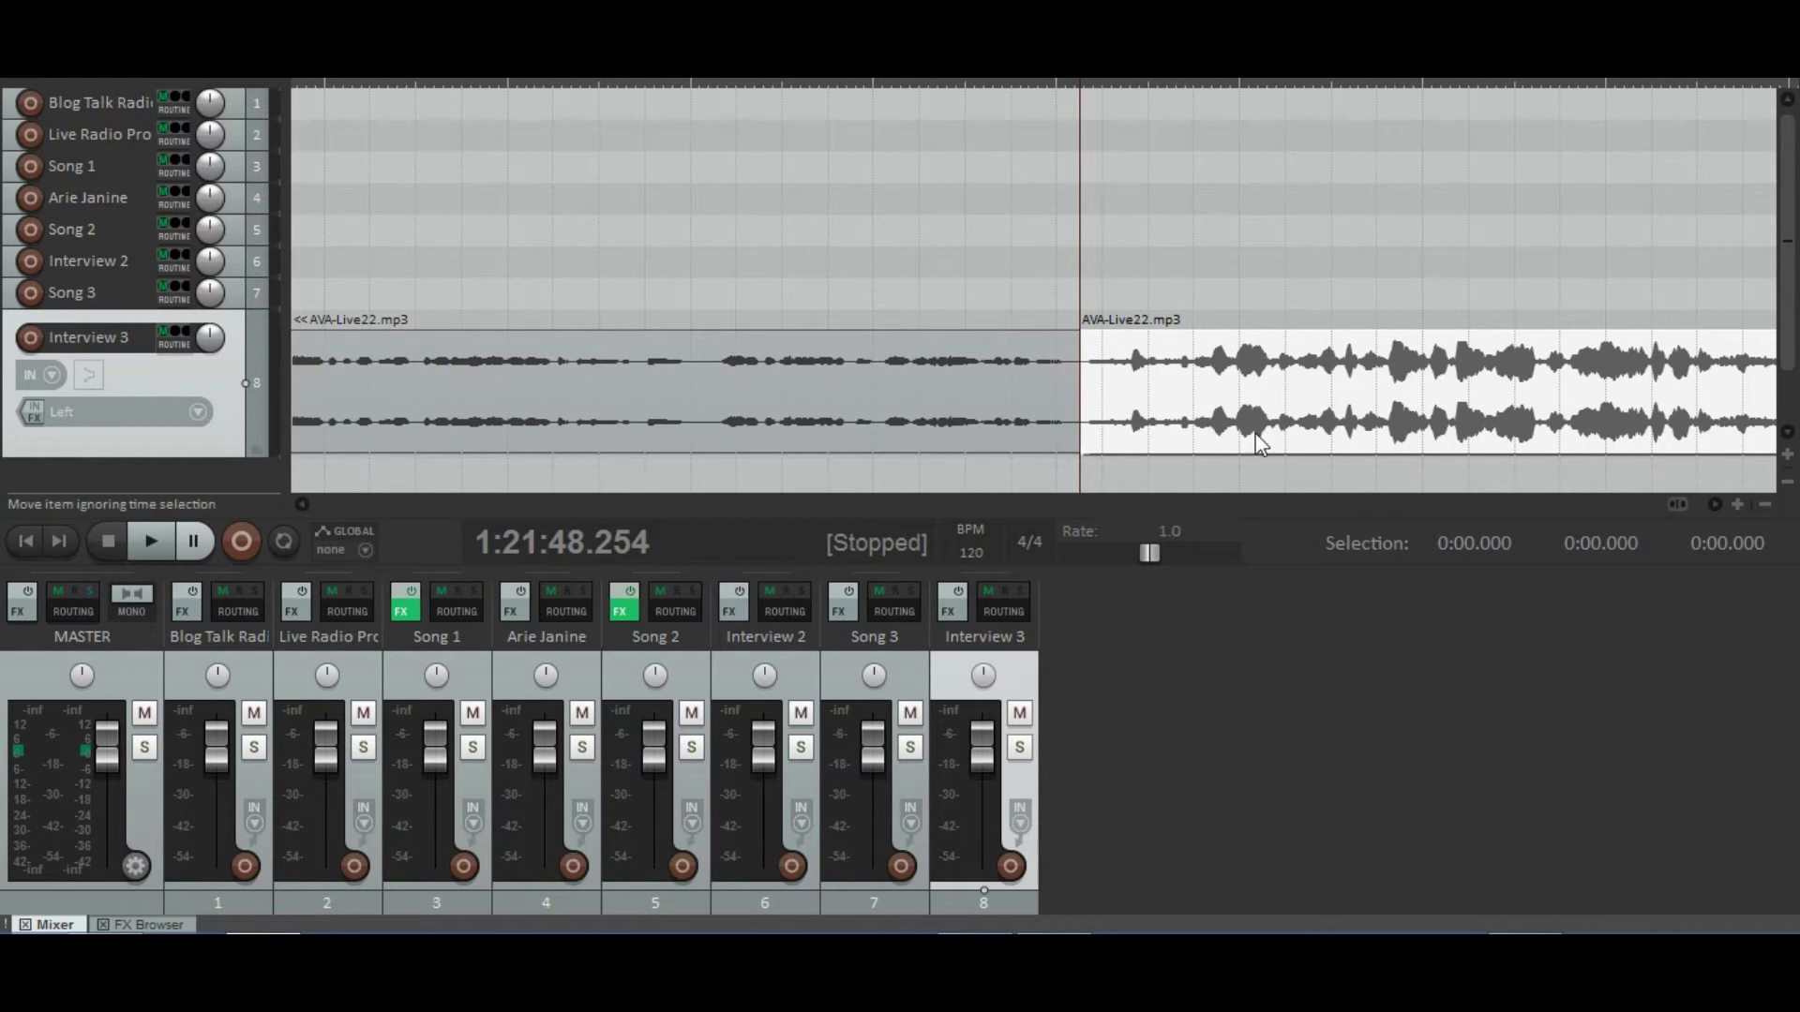
Step: Move the split-off closing section onto a new track below Interview 3 and collapse the Interview 3 track
click(1314, 394)
drag(1319, 405, 1326, 492)
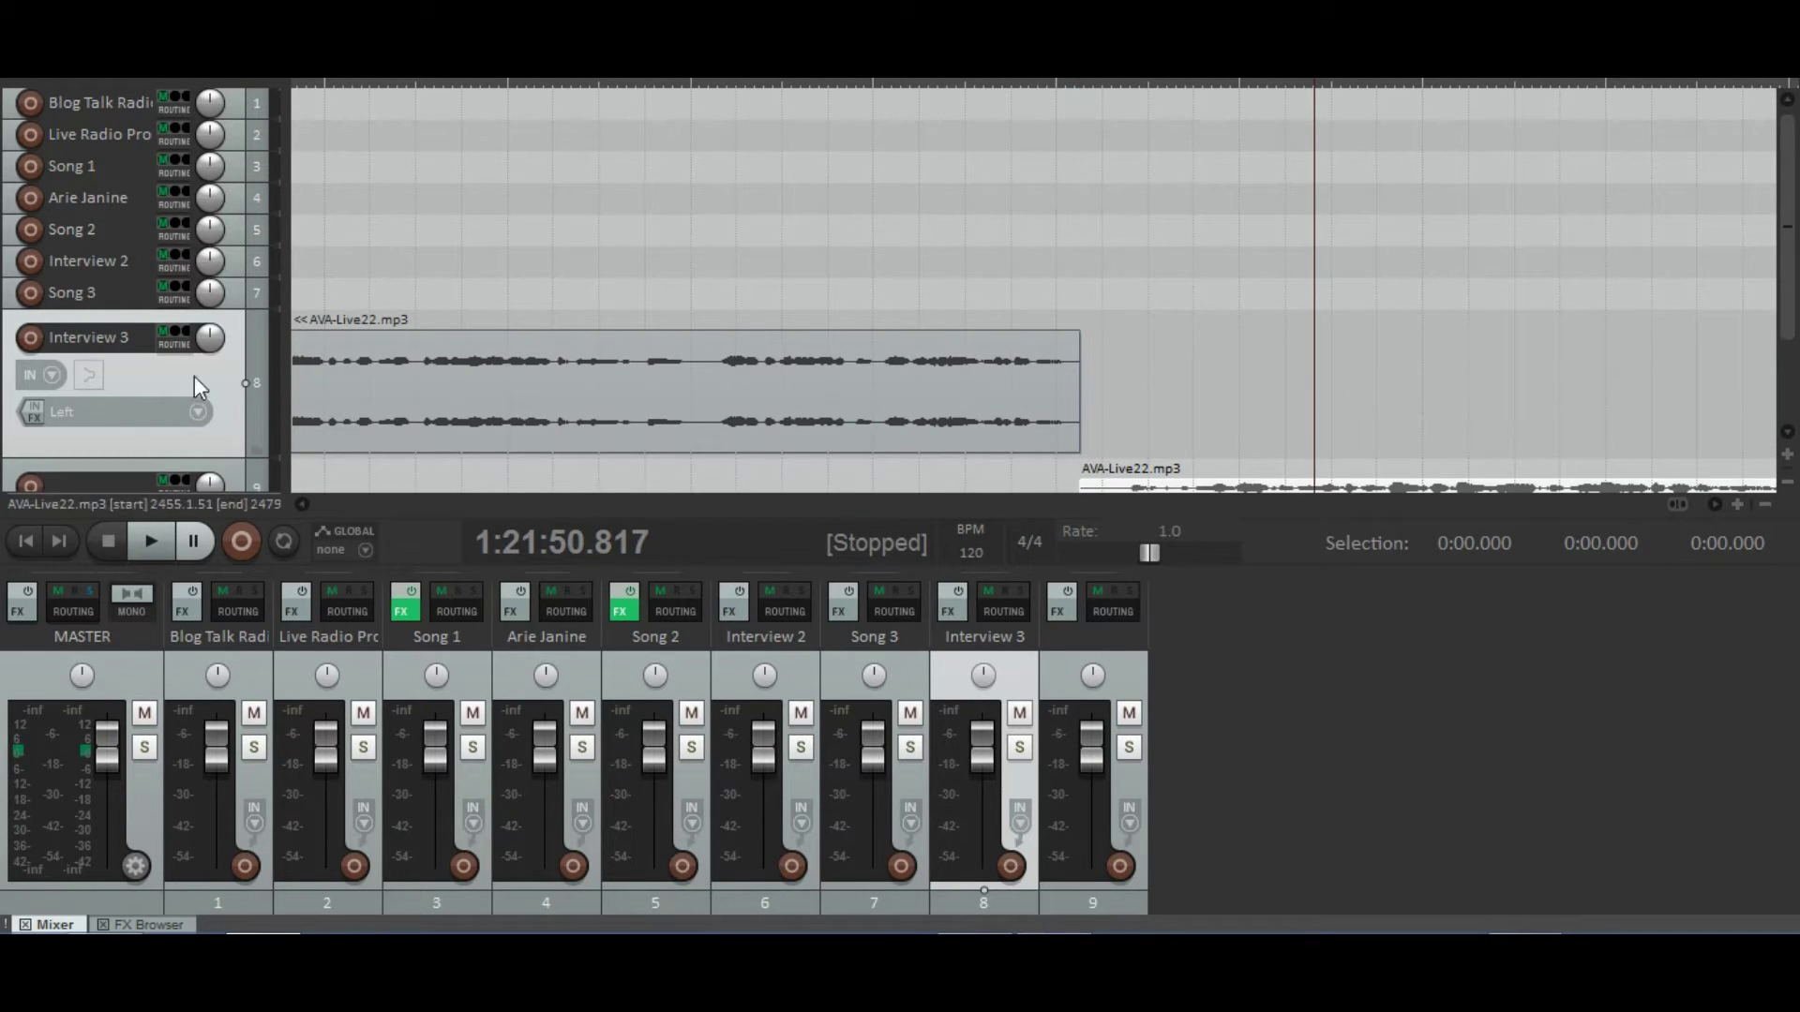
drag(214, 453, 229, 339)
Step: Name the new track Outro
click(1114, 692)
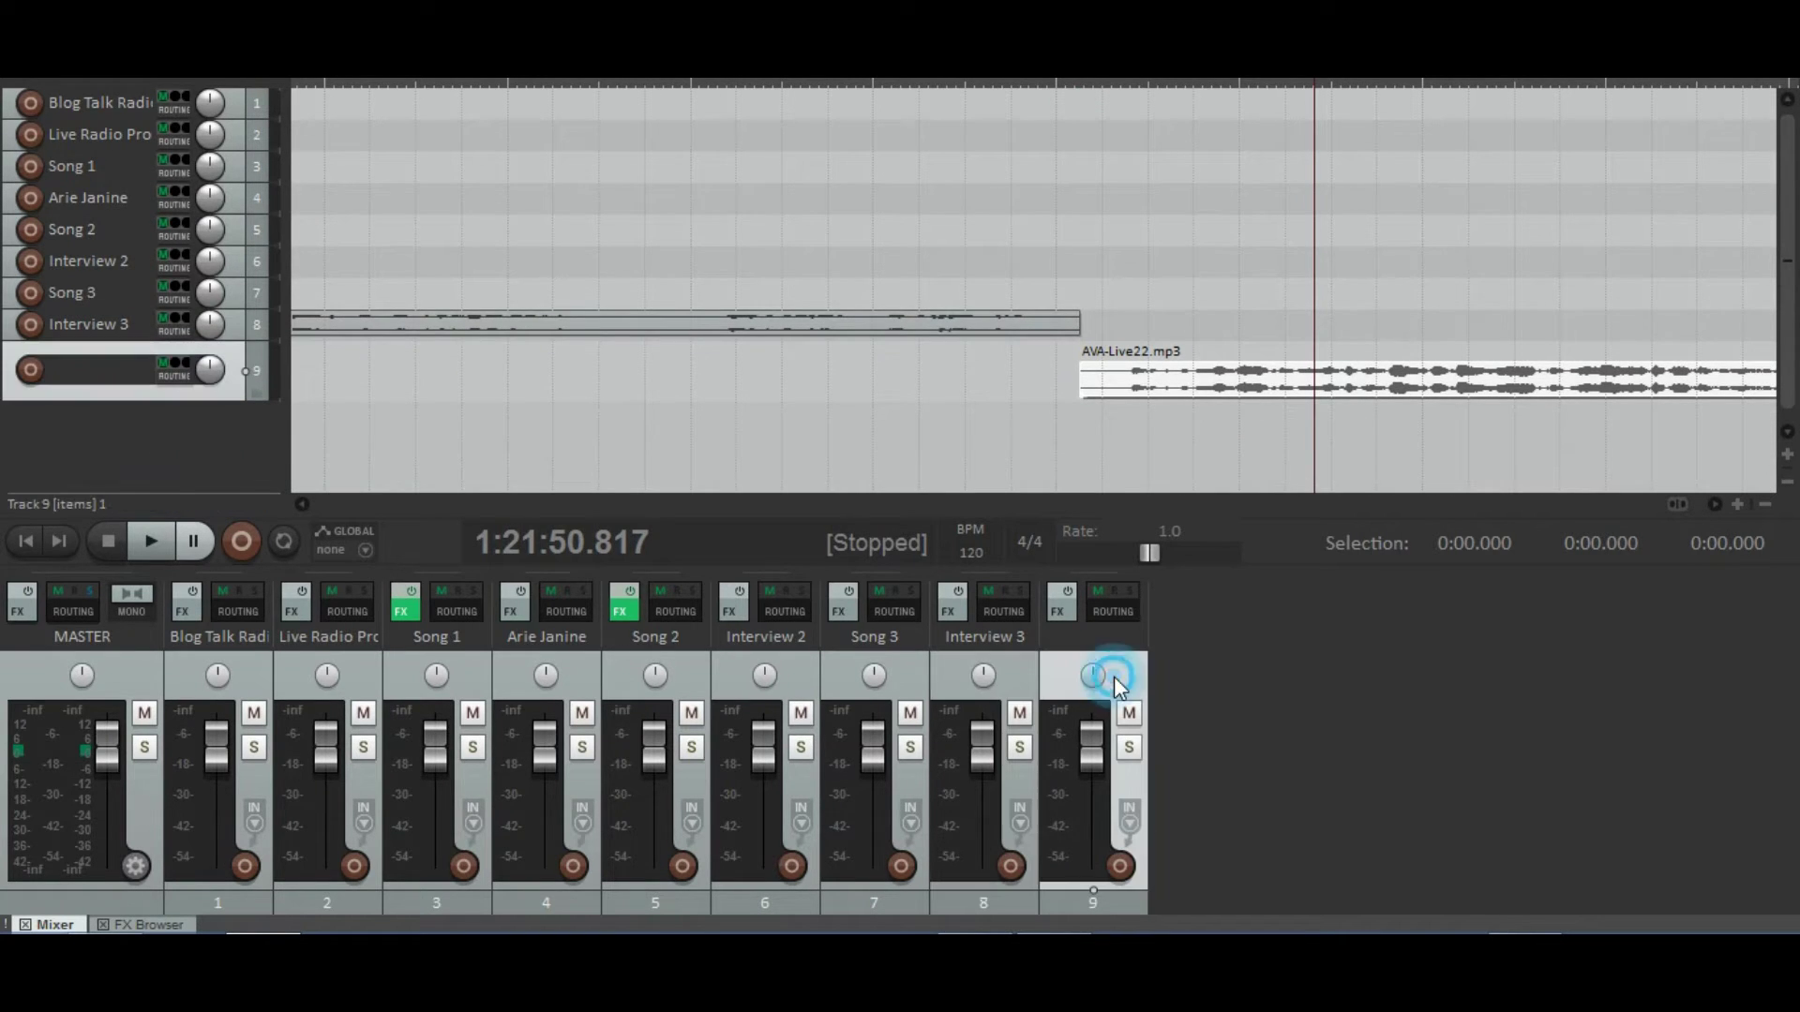
double_click(104, 372)
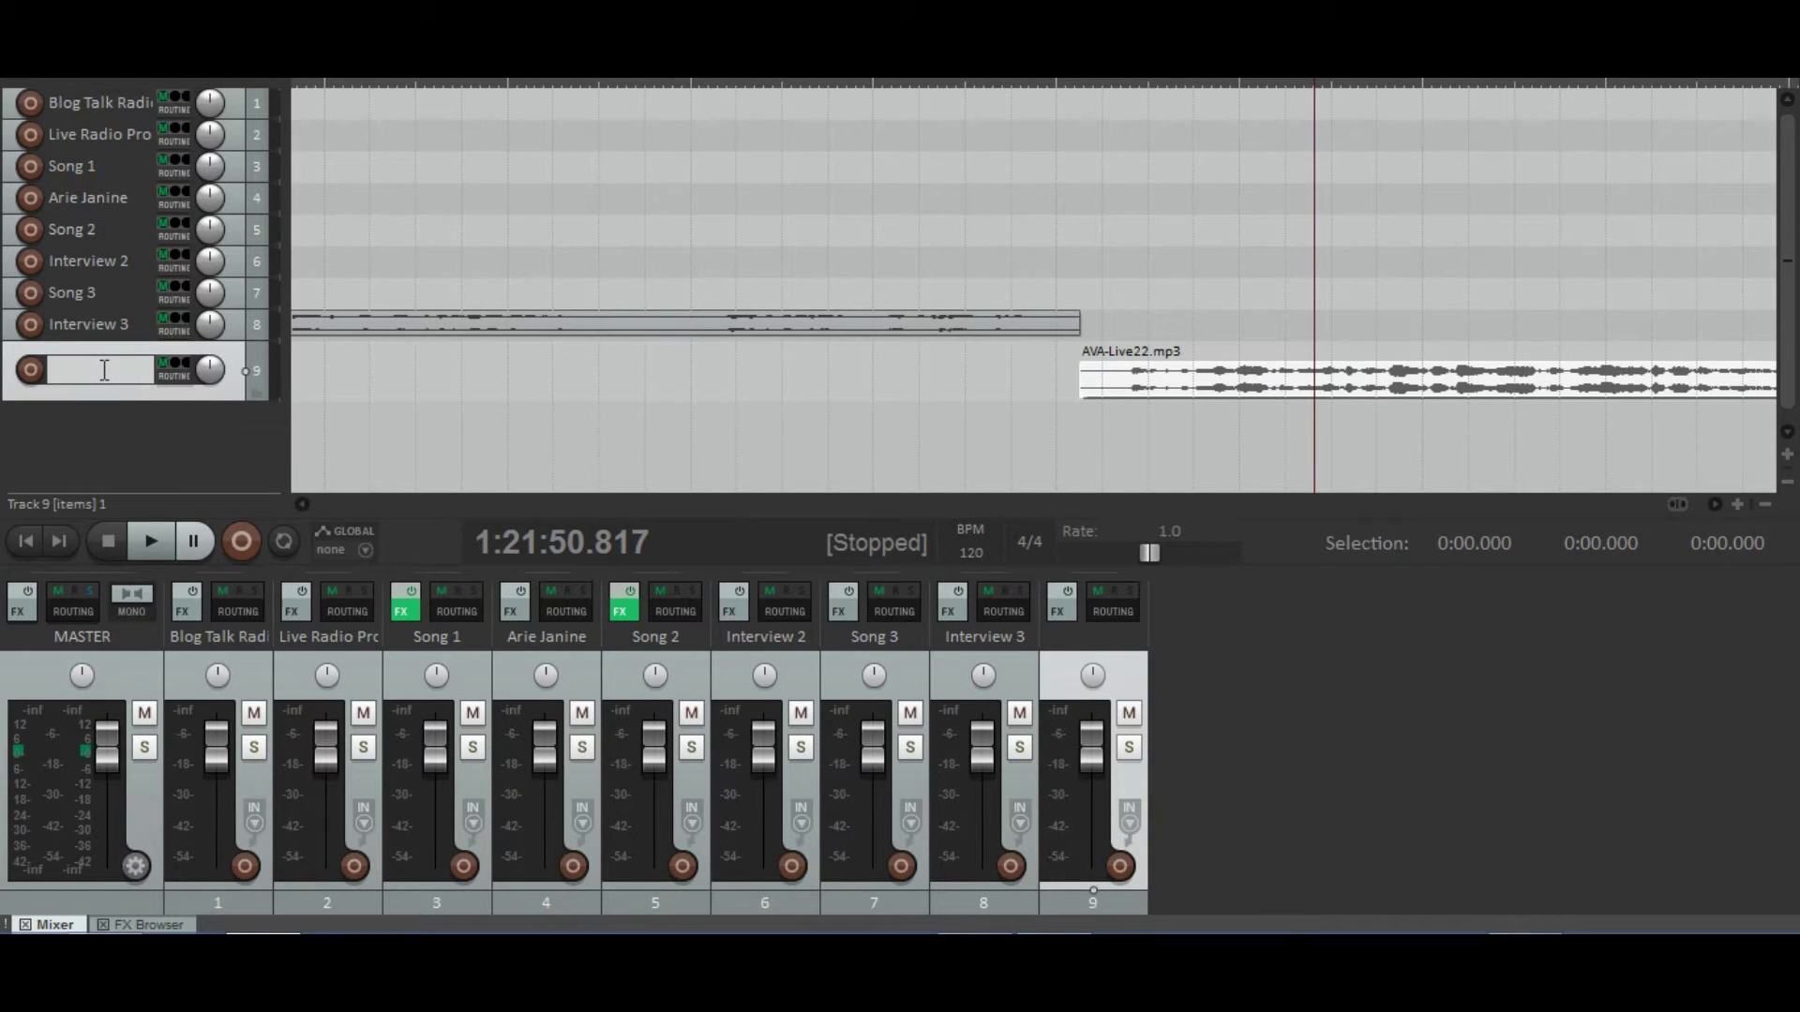
text(Outro)
click(171, 444)
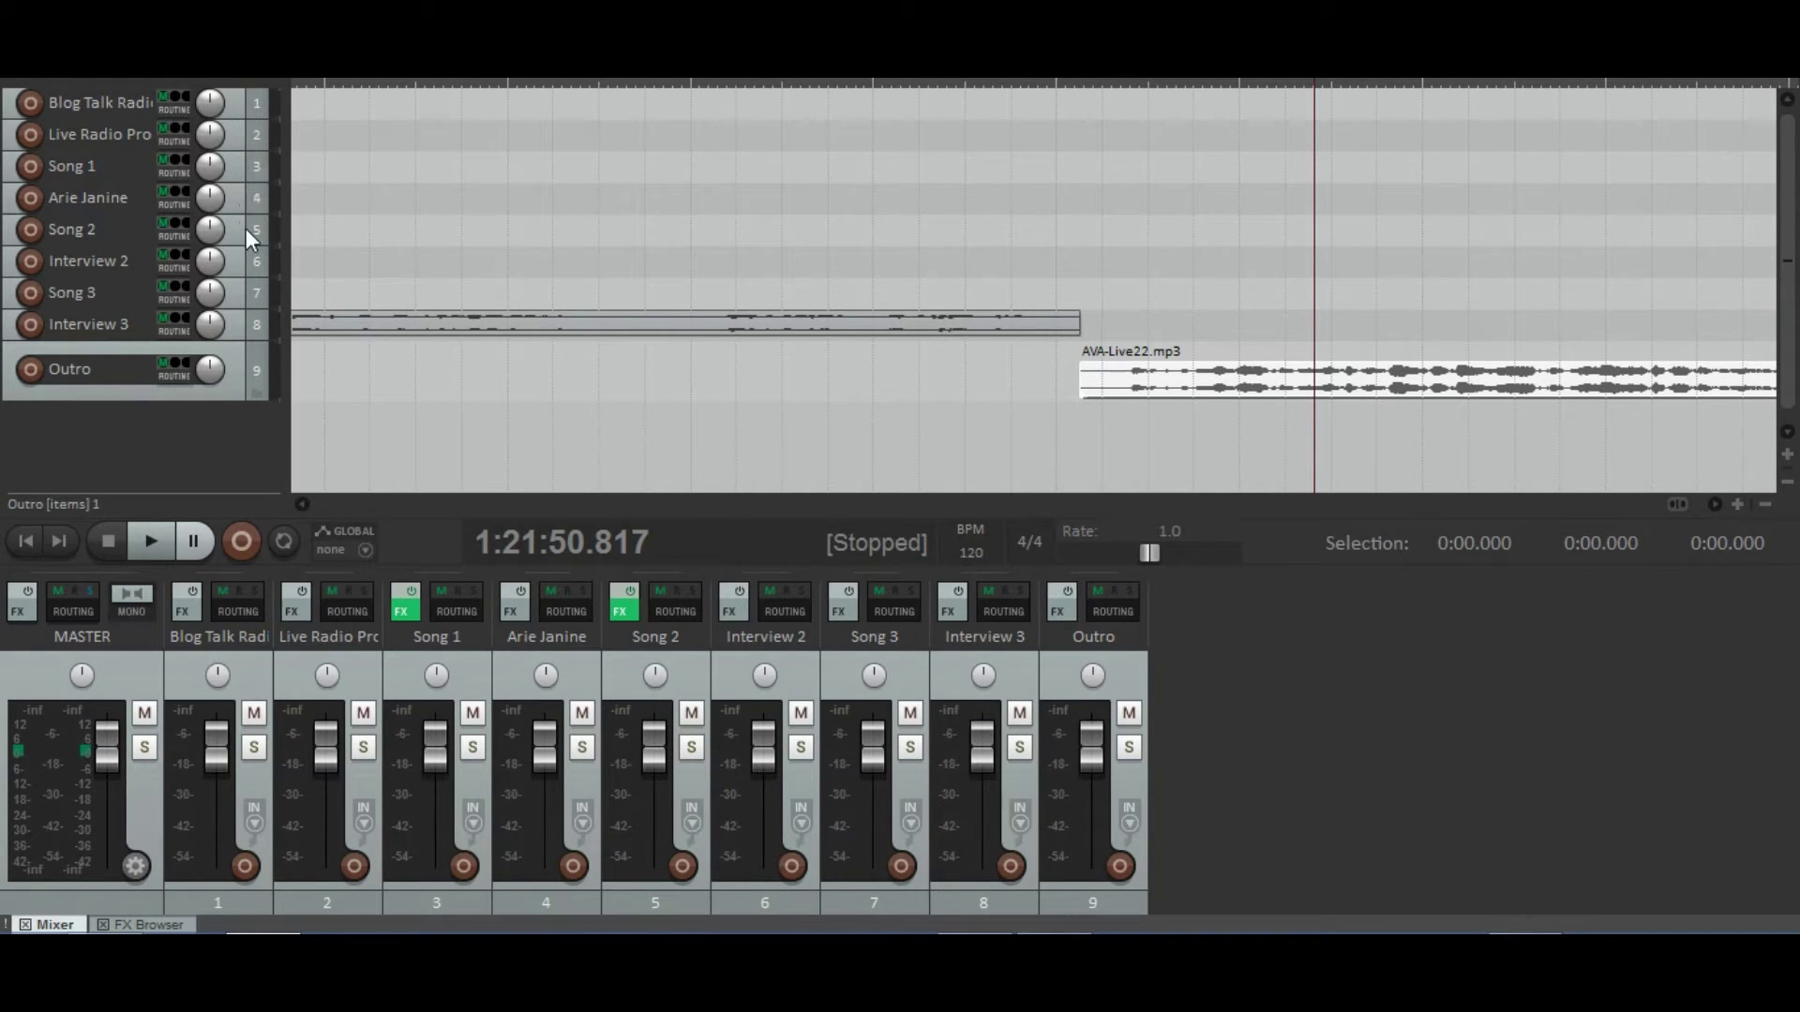
Step: Review the whole episode's track layout and select the first interview's track and audio item
click(235, 199)
click(234, 199)
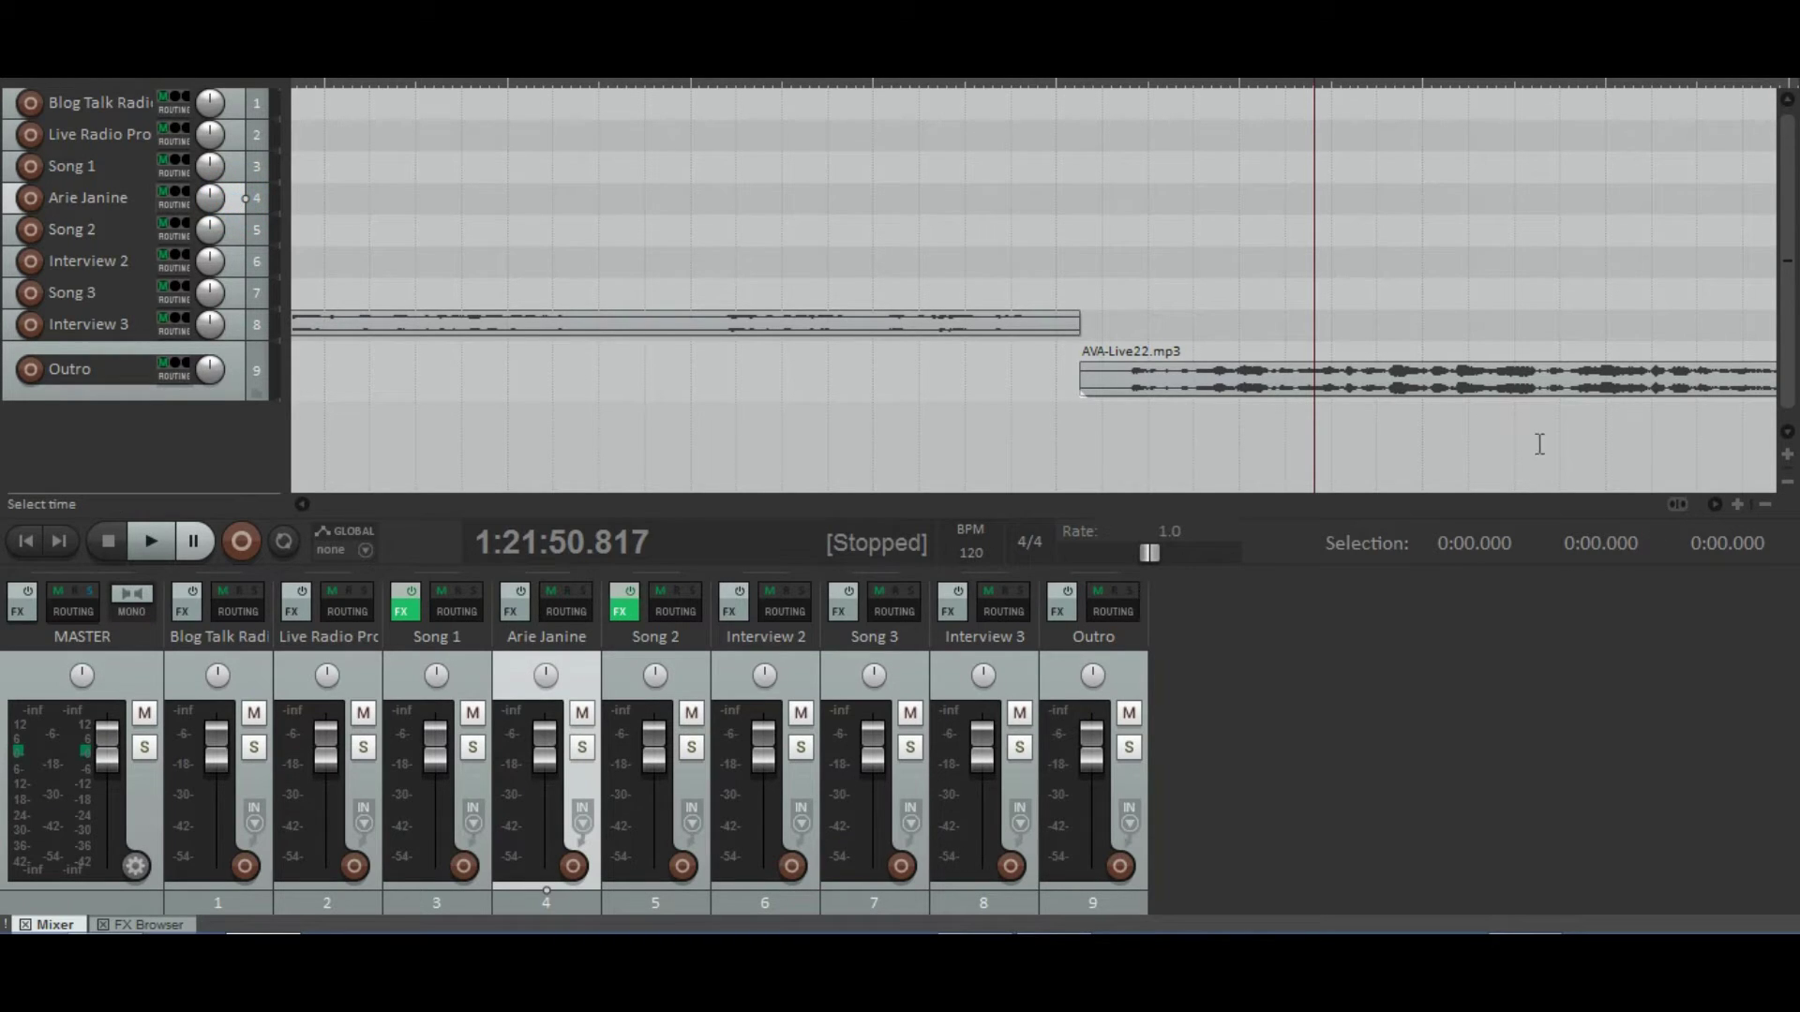
click(350, 198)
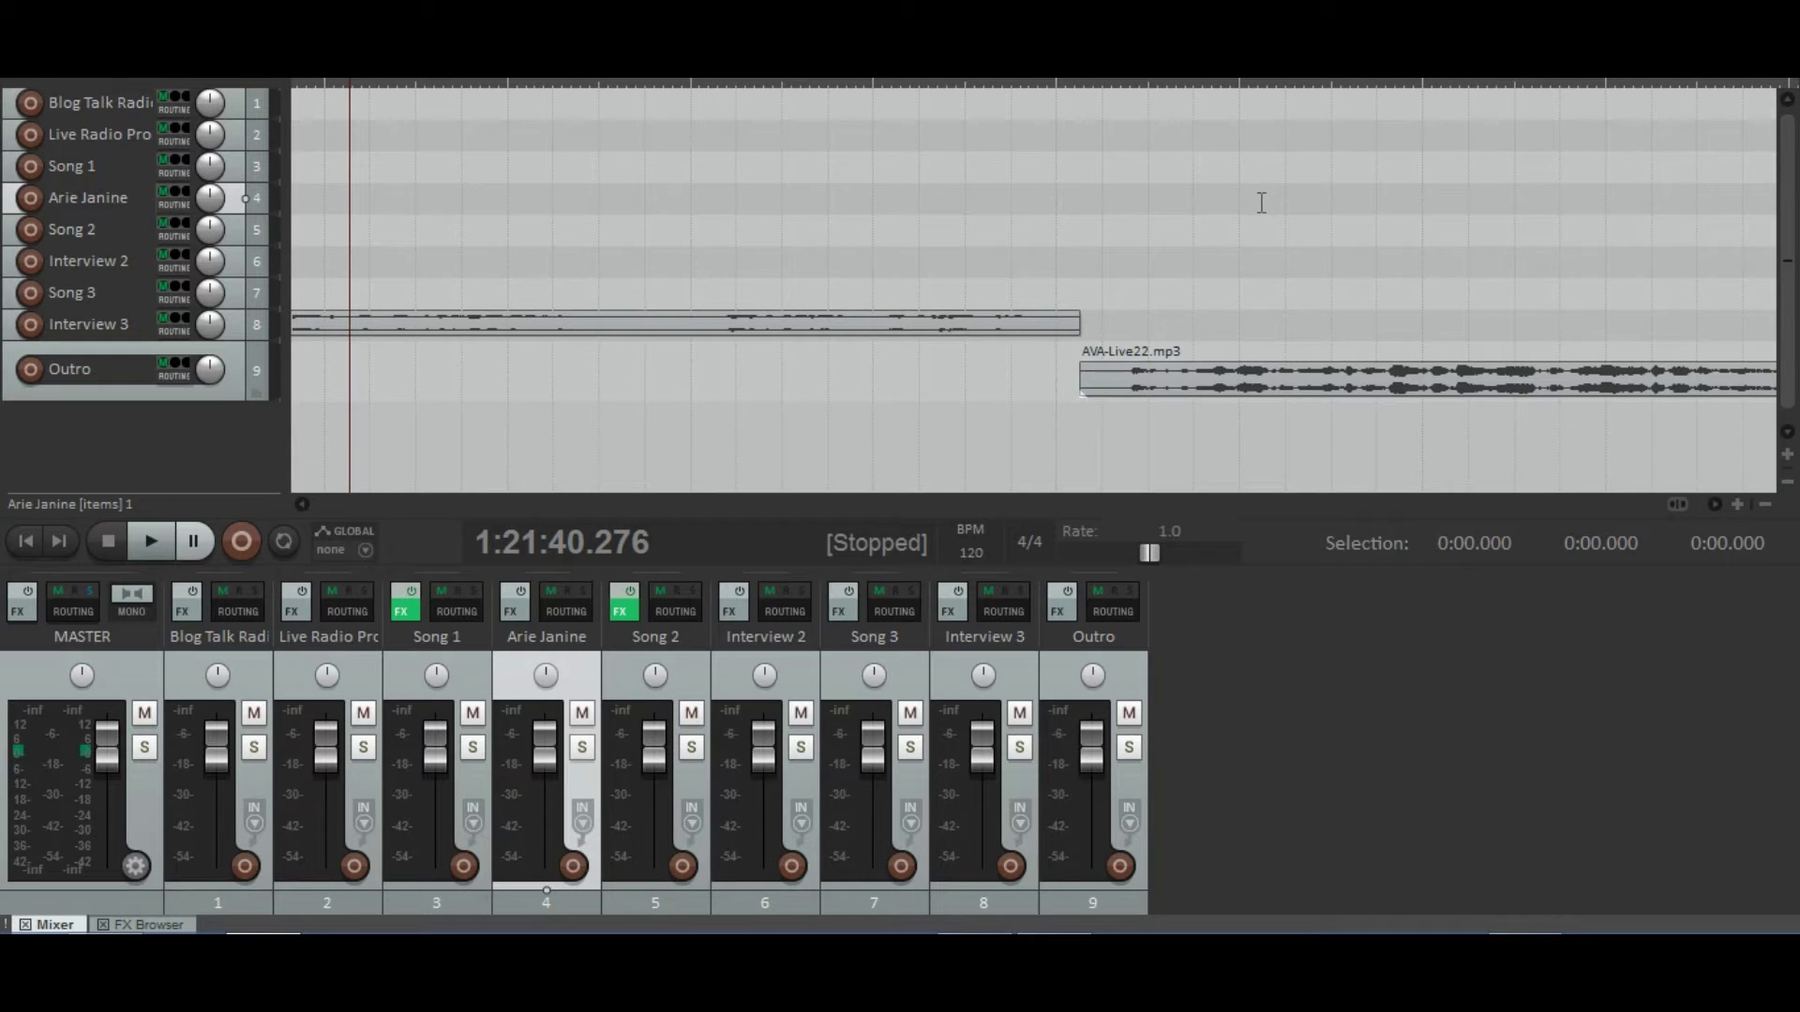
scroll(1261, 202, down, 8)
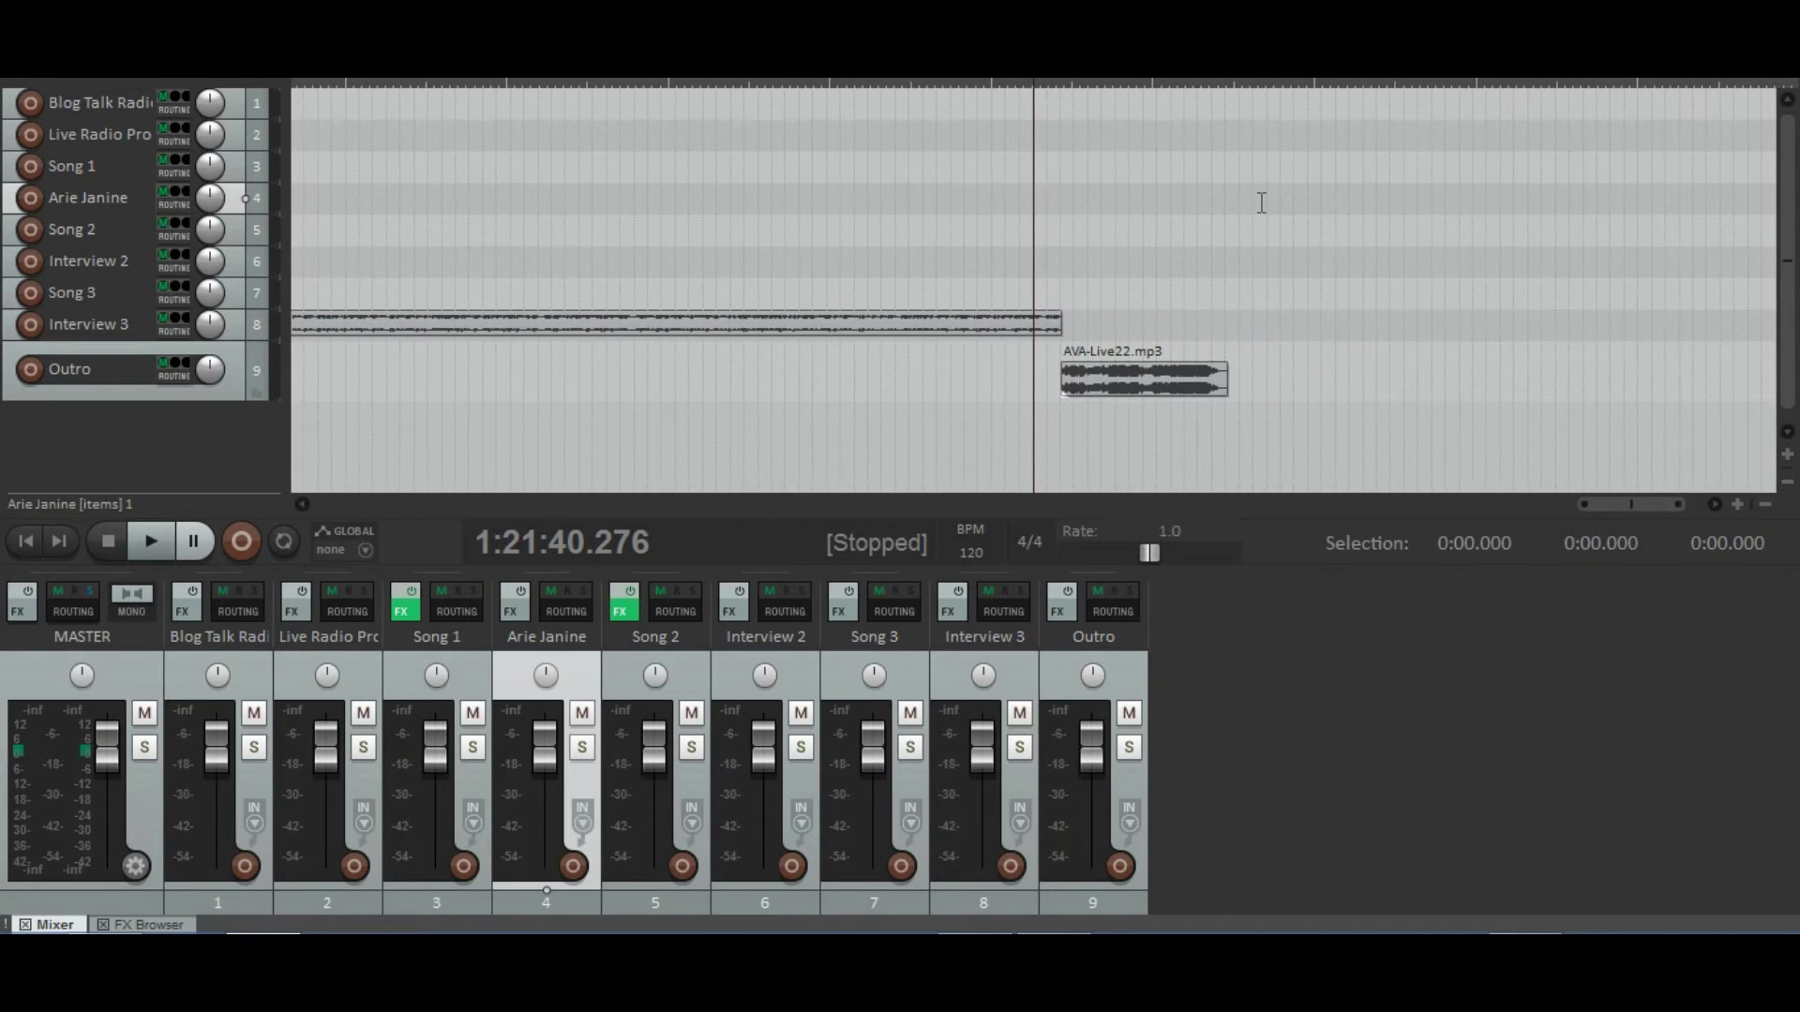
scroll(1260, 202, down, 5)
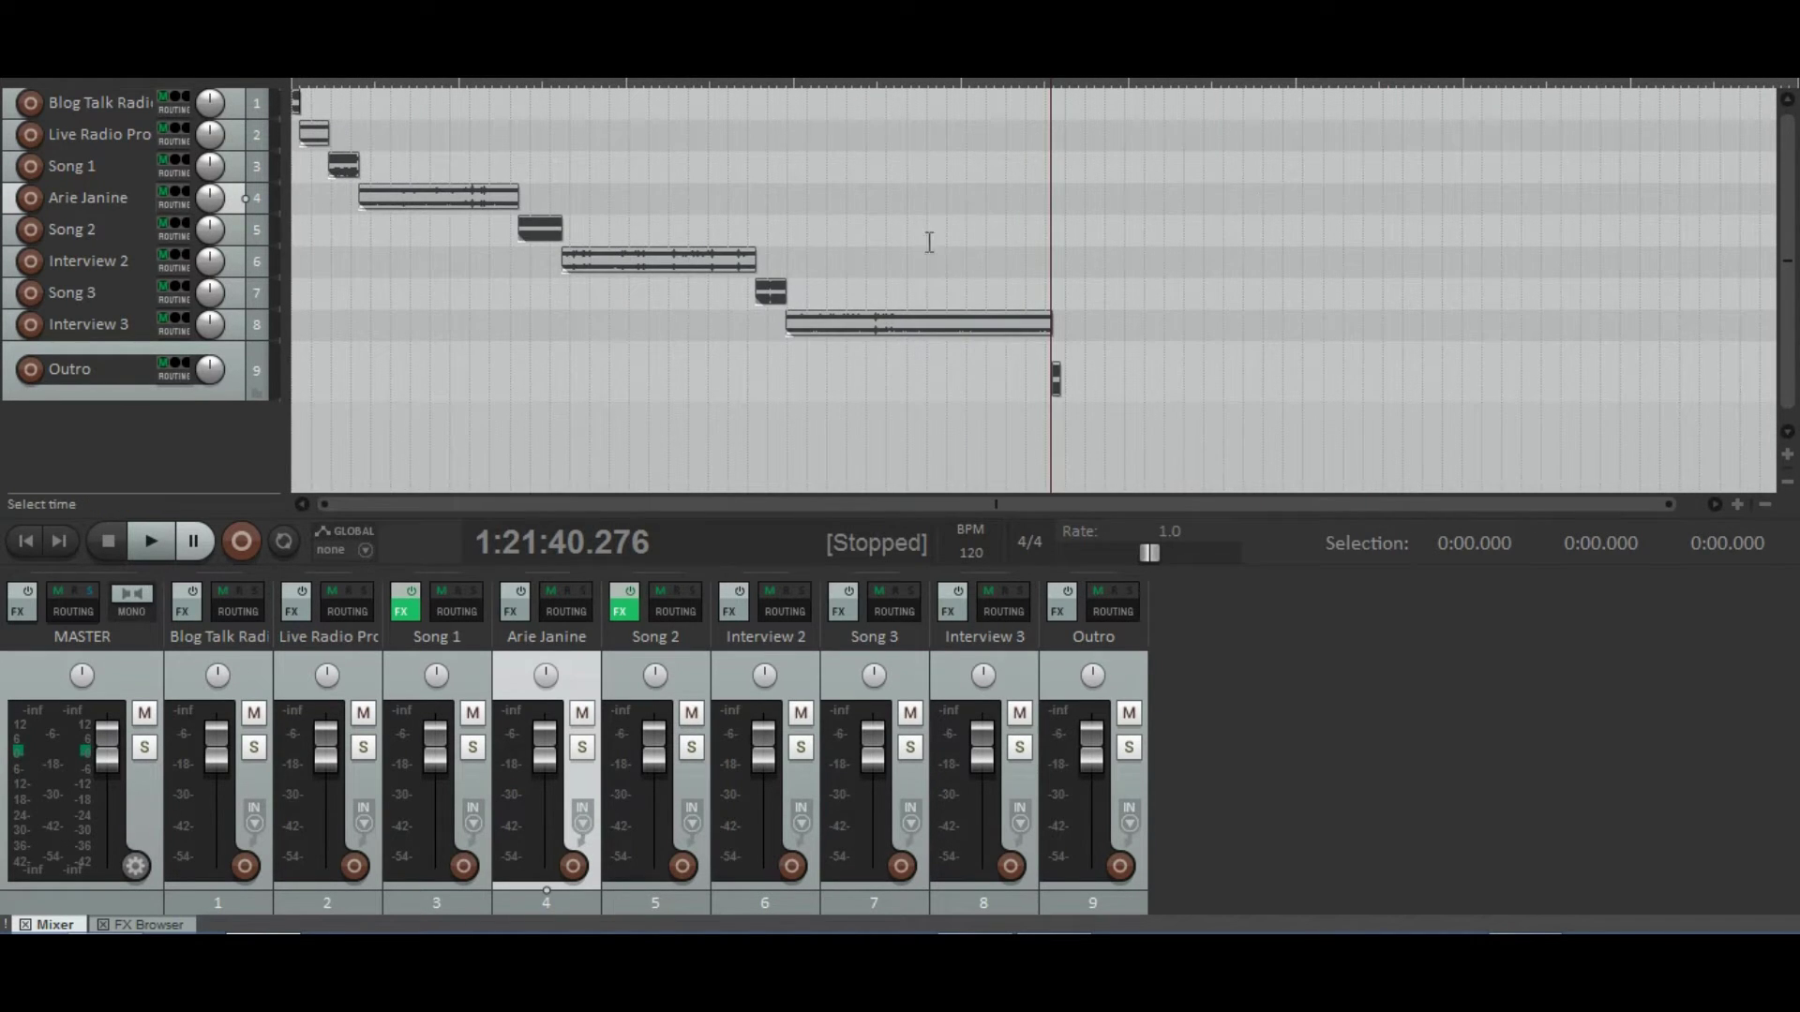
click(415, 194)
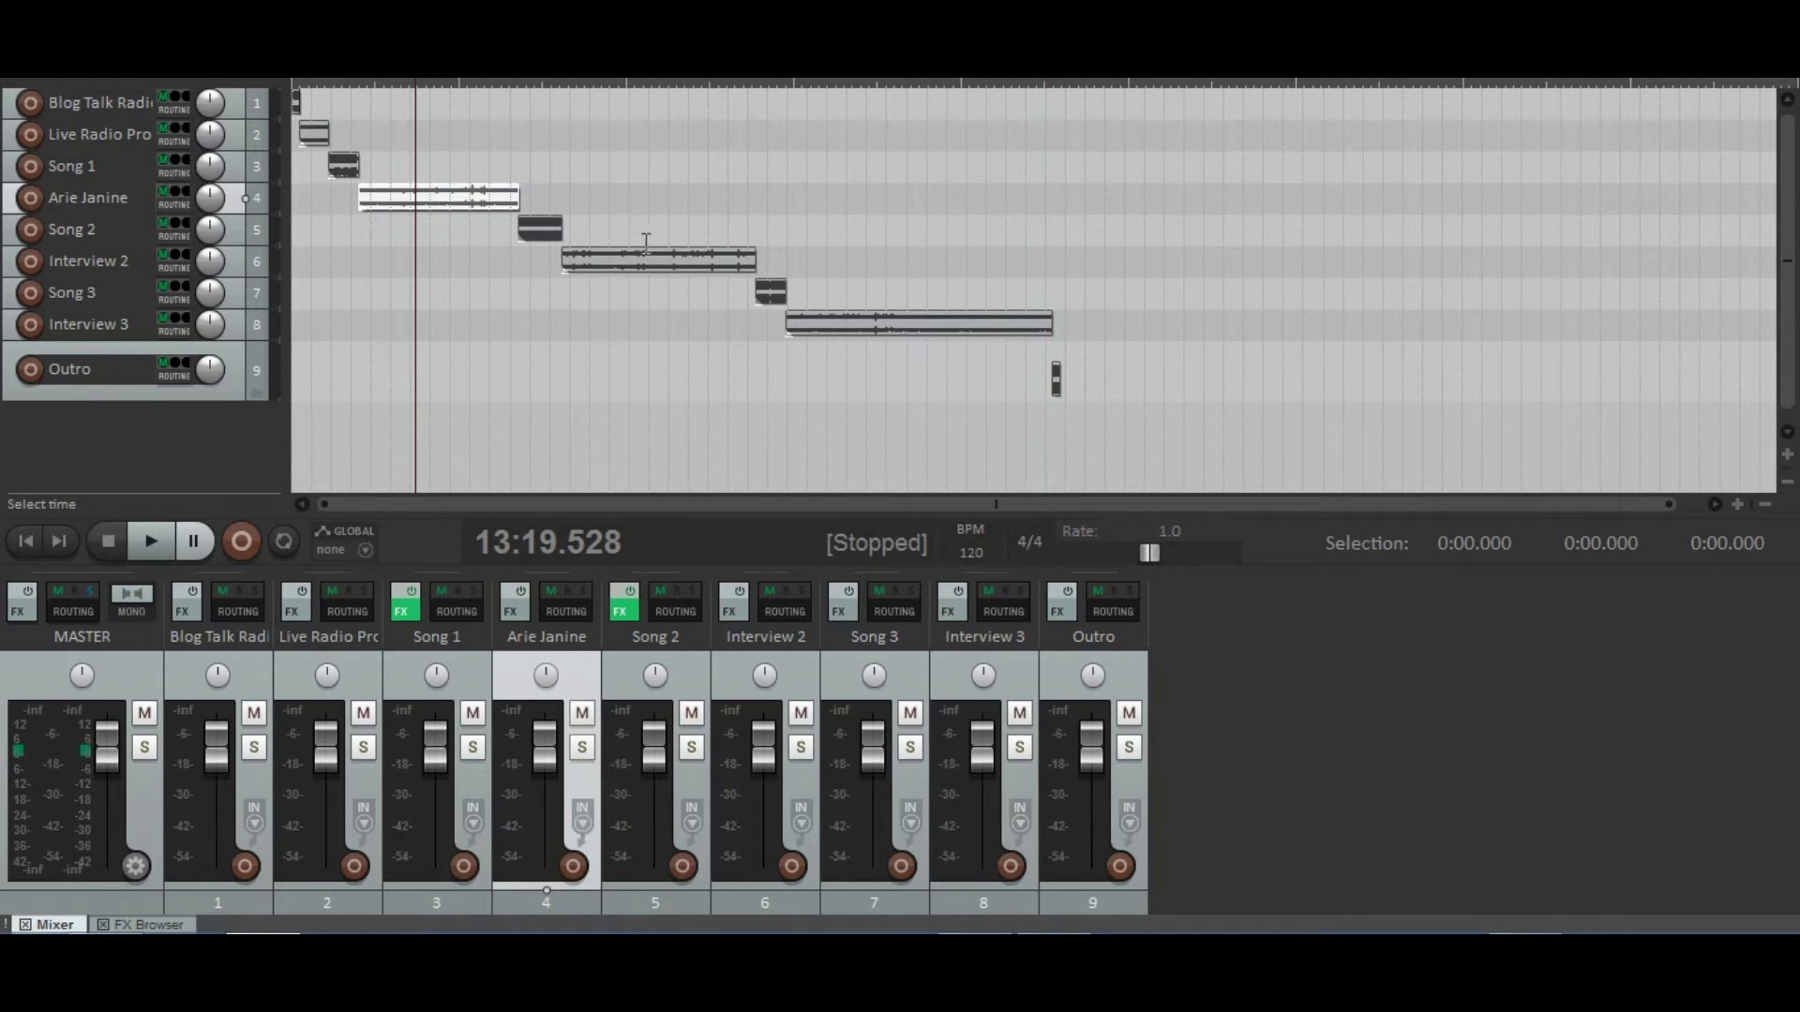
Step: Enlarge the Interview 3 track and place the edit cursor at 1:02:51.780, just before its loud peak
click(873, 319)
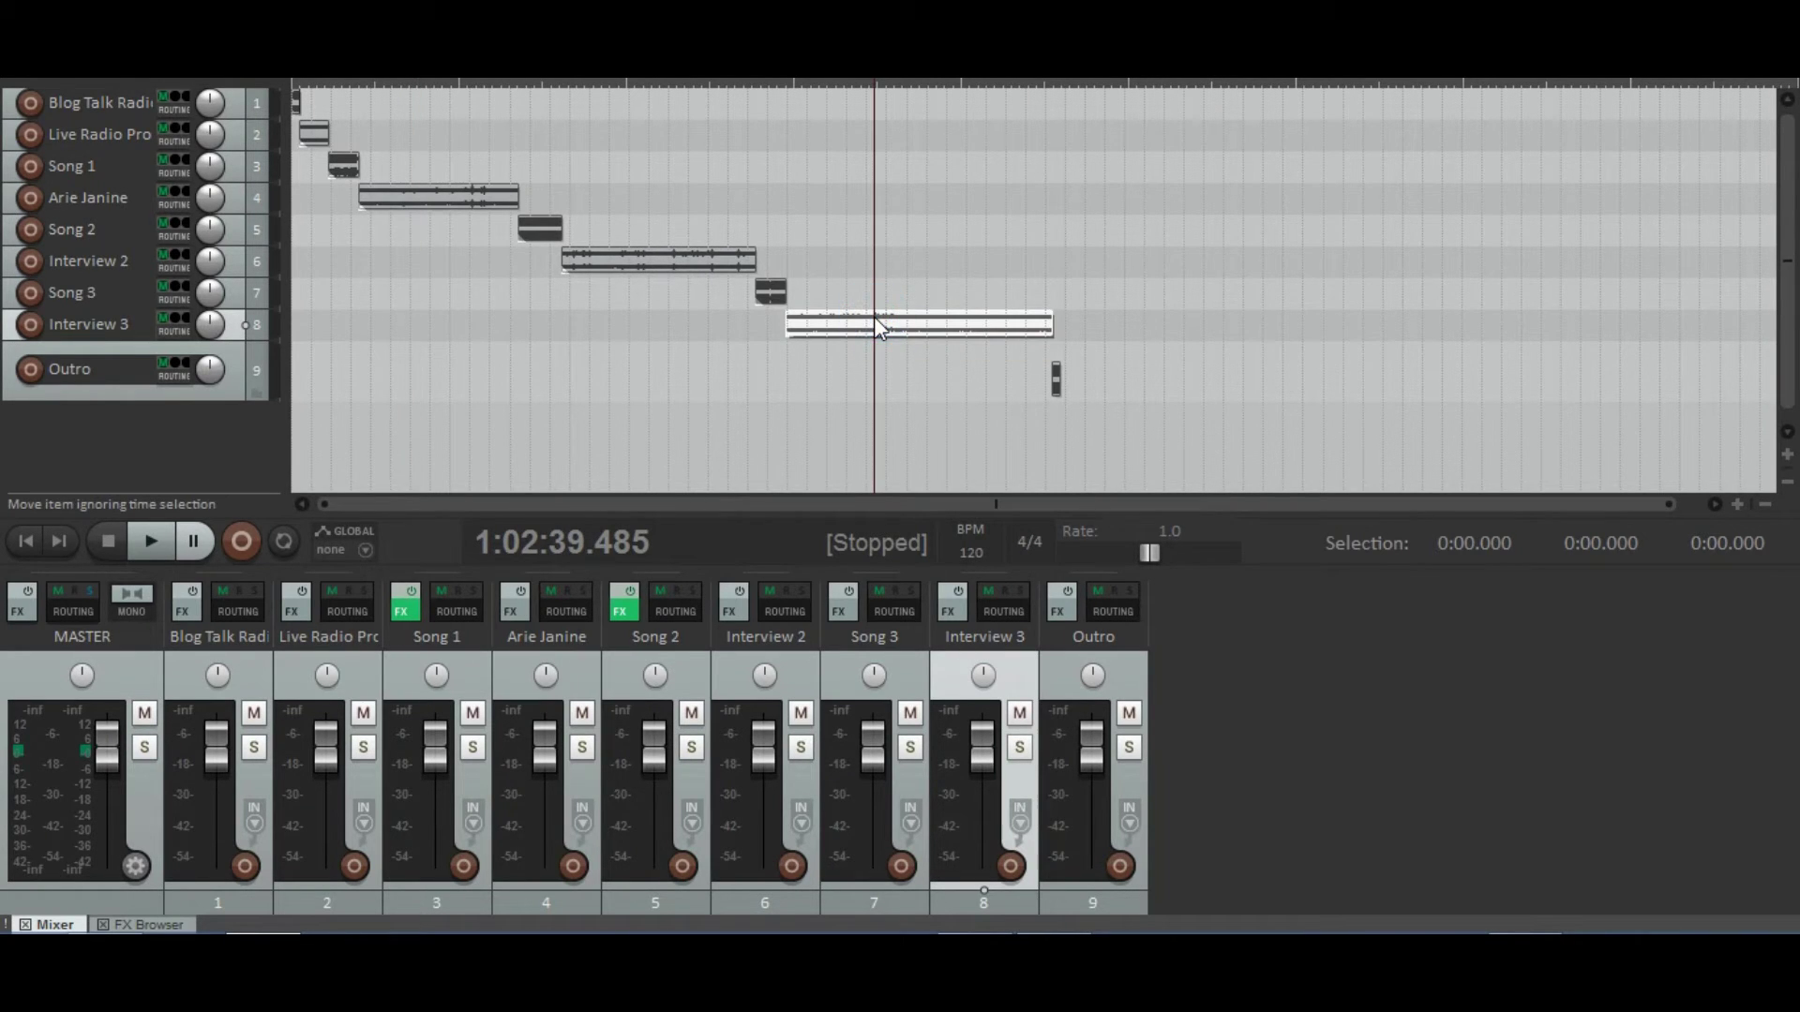
scroll(980, 353, up, 10)
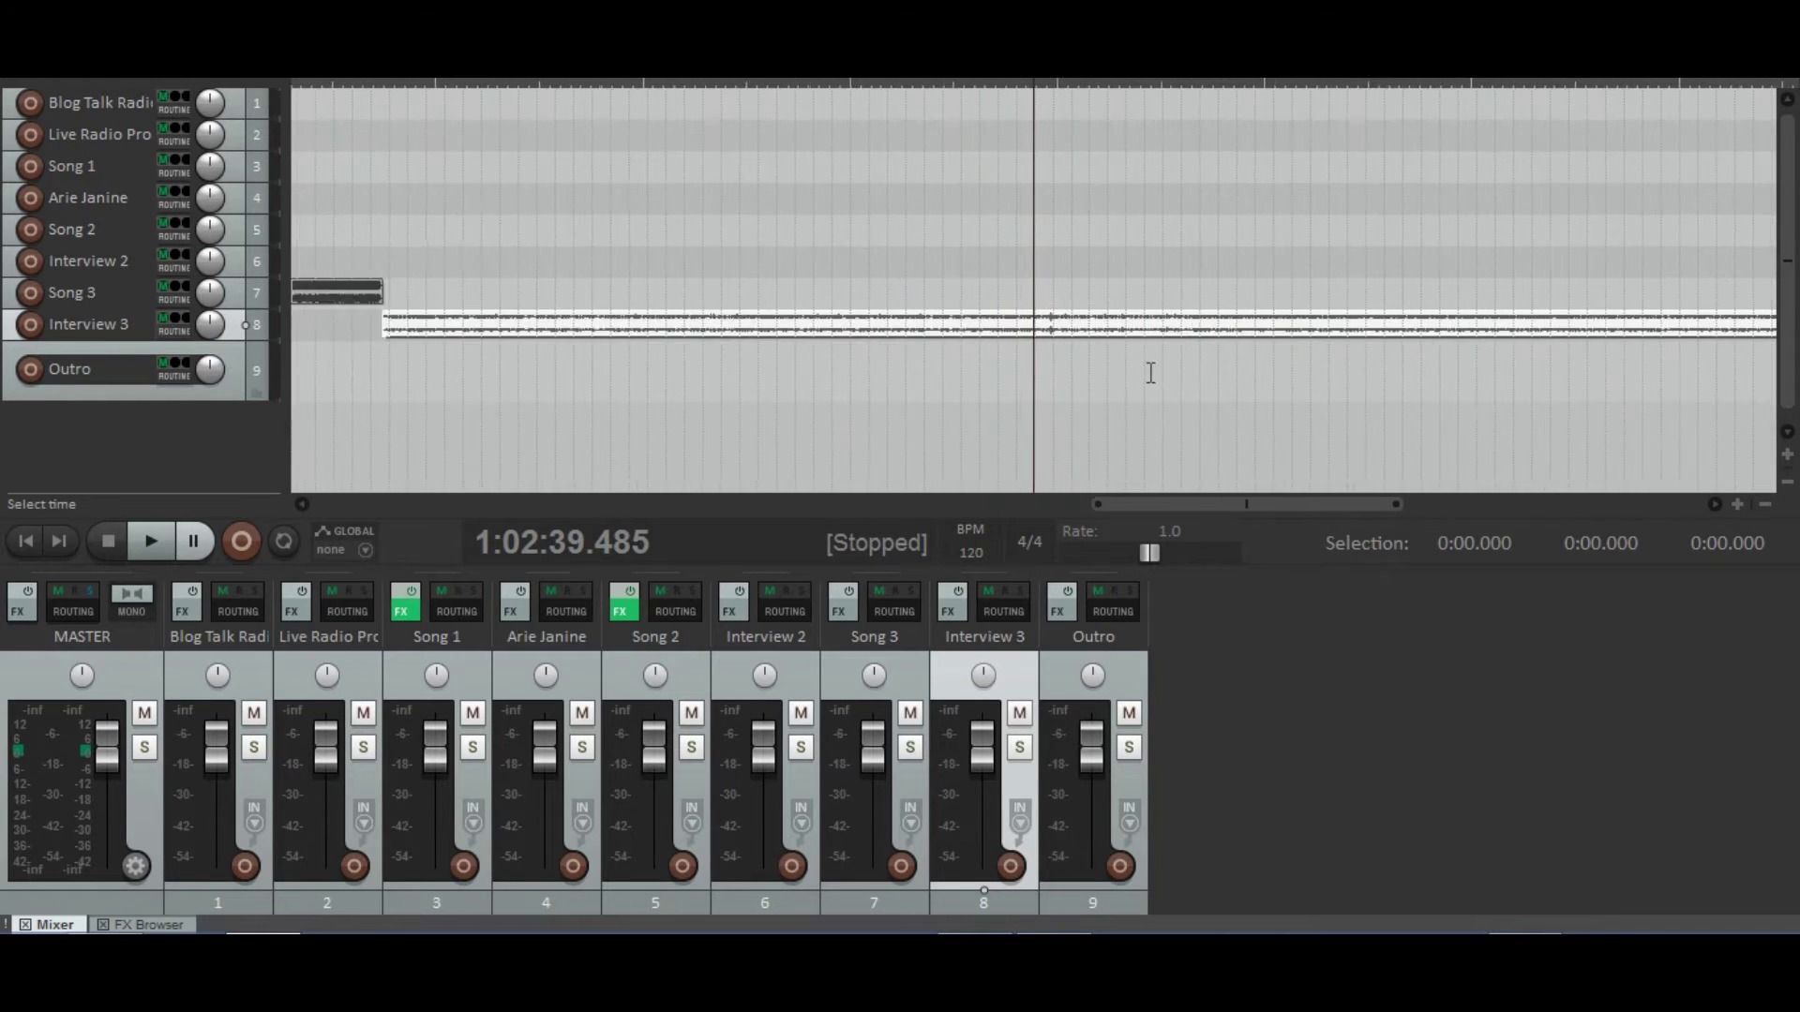
scroll(1097, 364, up, 2)
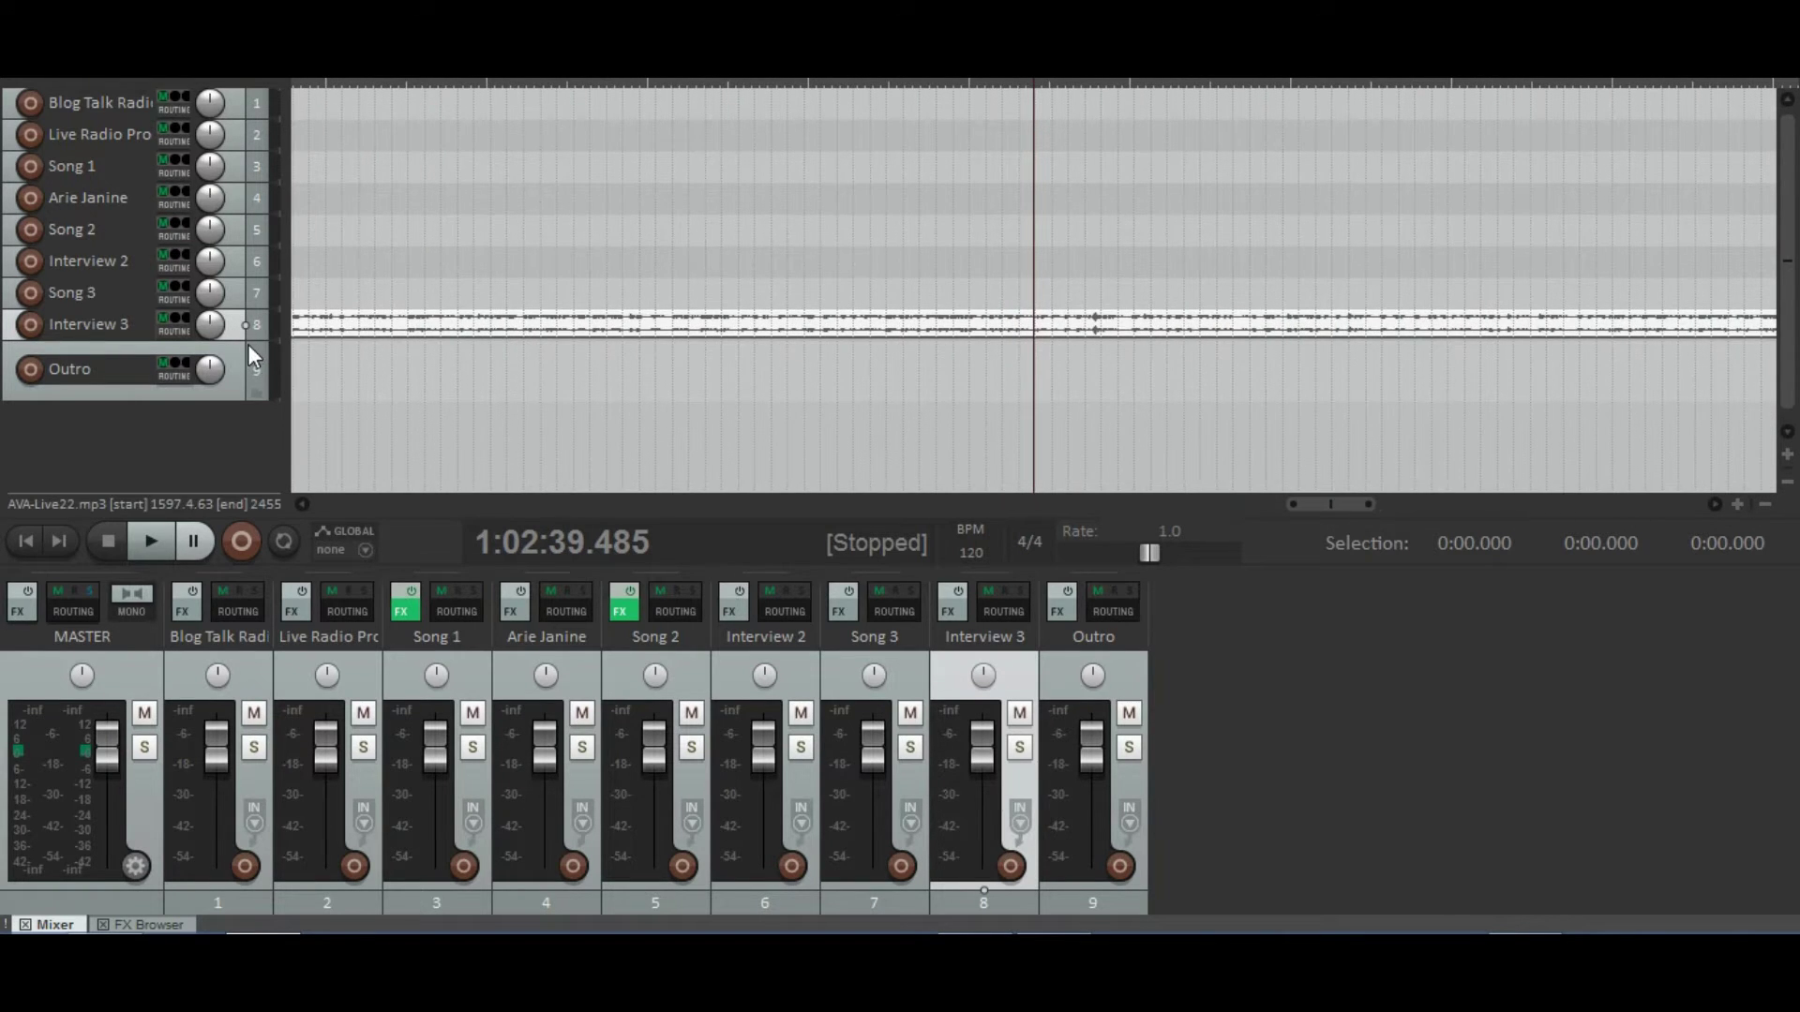
drag(238, 339, 239, 453)
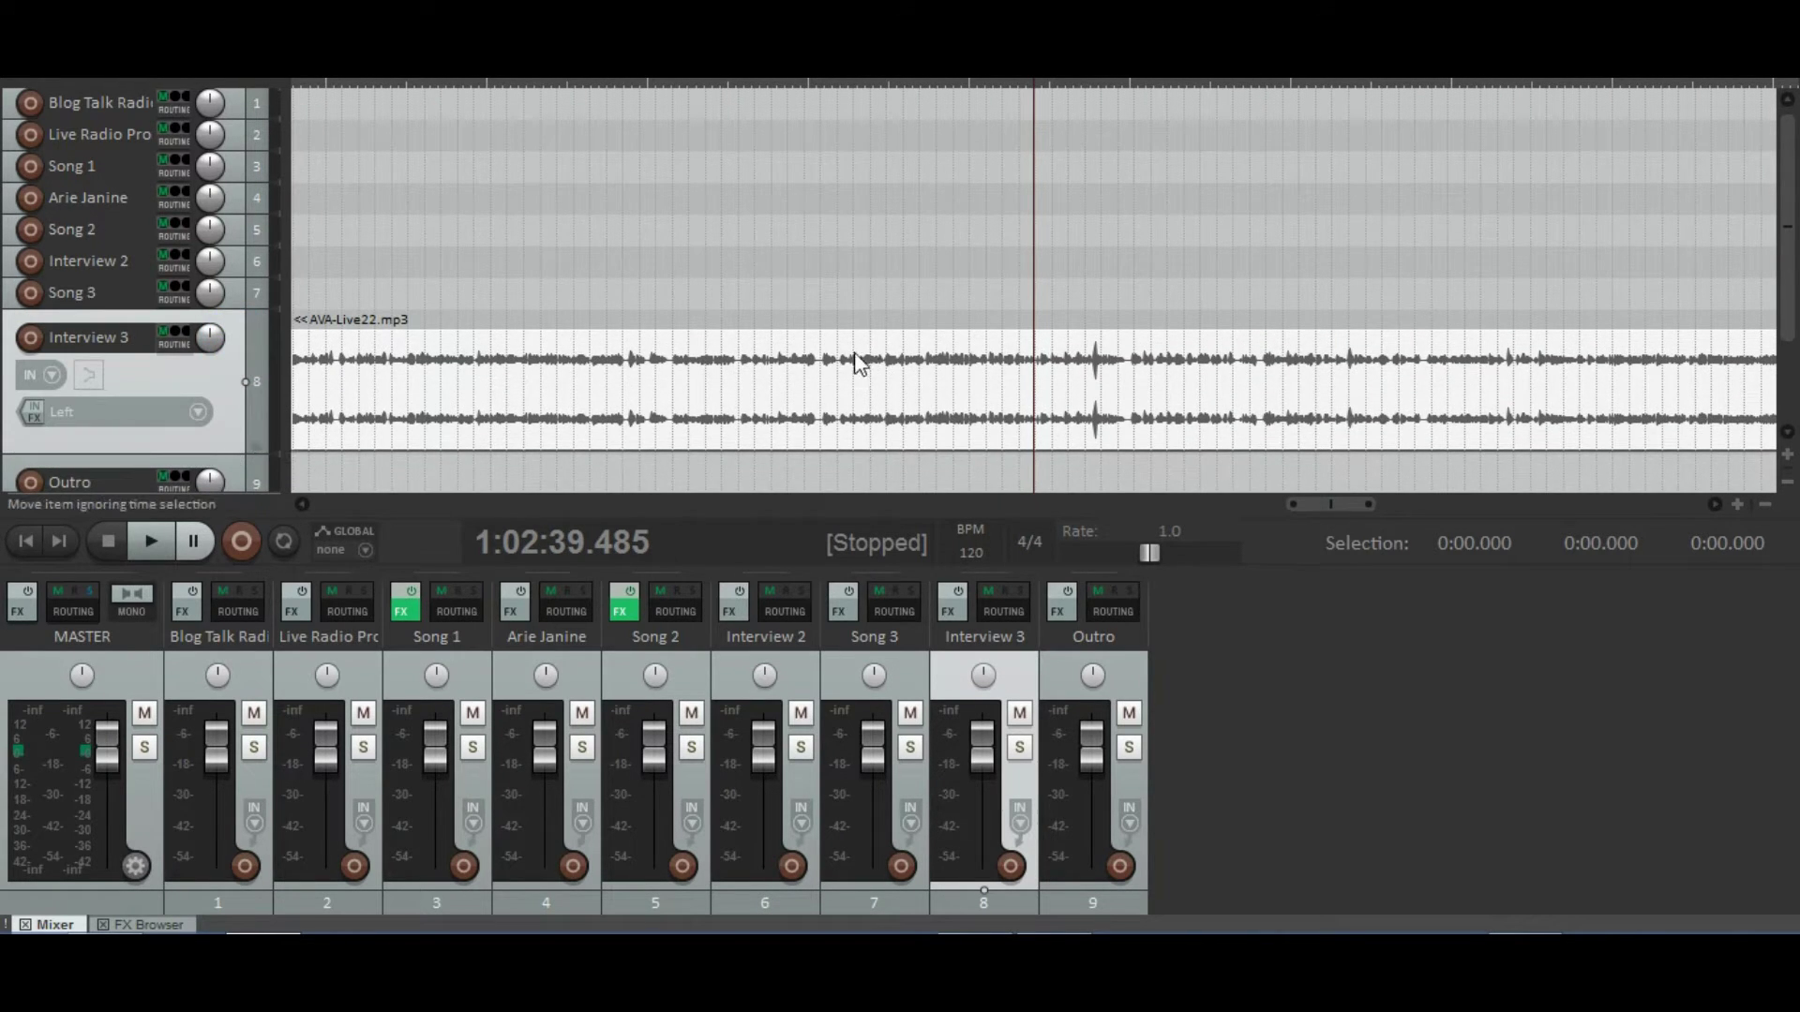
click(1085, 365)
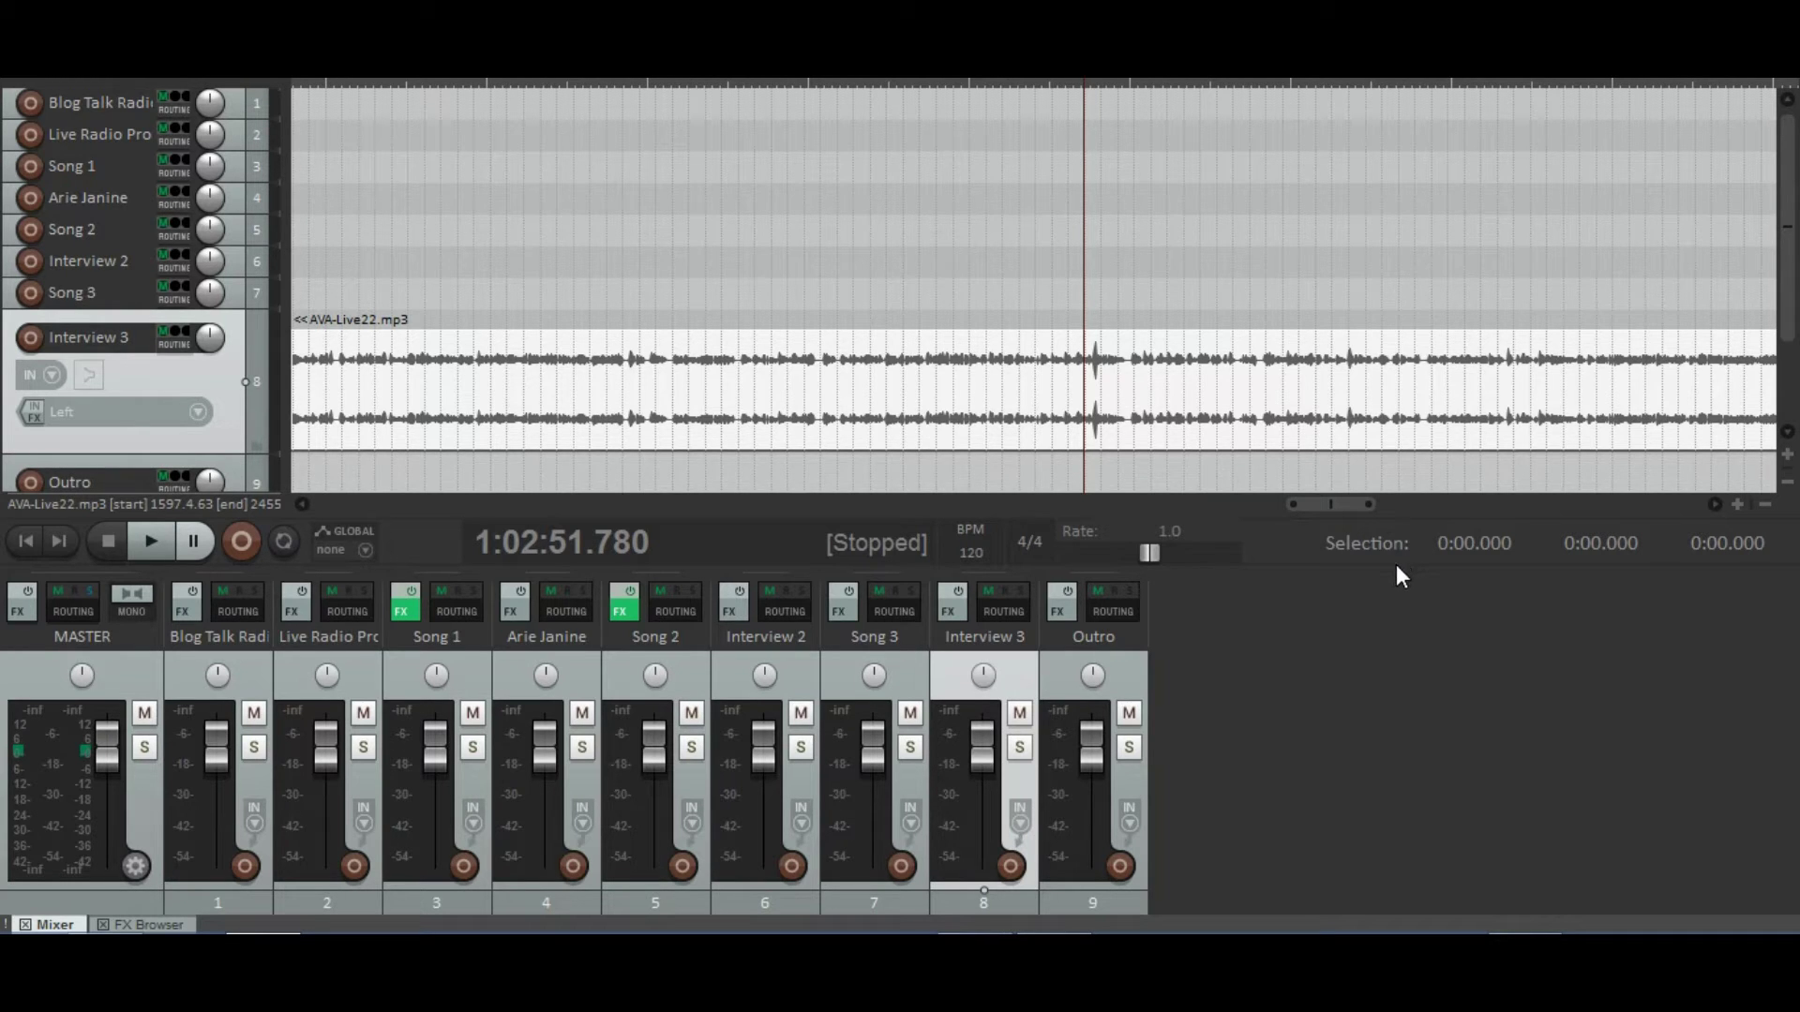
Step: Enlarge the mixer and Interview 3's channel strip, and play the passage from 1:02:51.780 to check the loud peak's level
drag(1387, 567, 1368, 415)
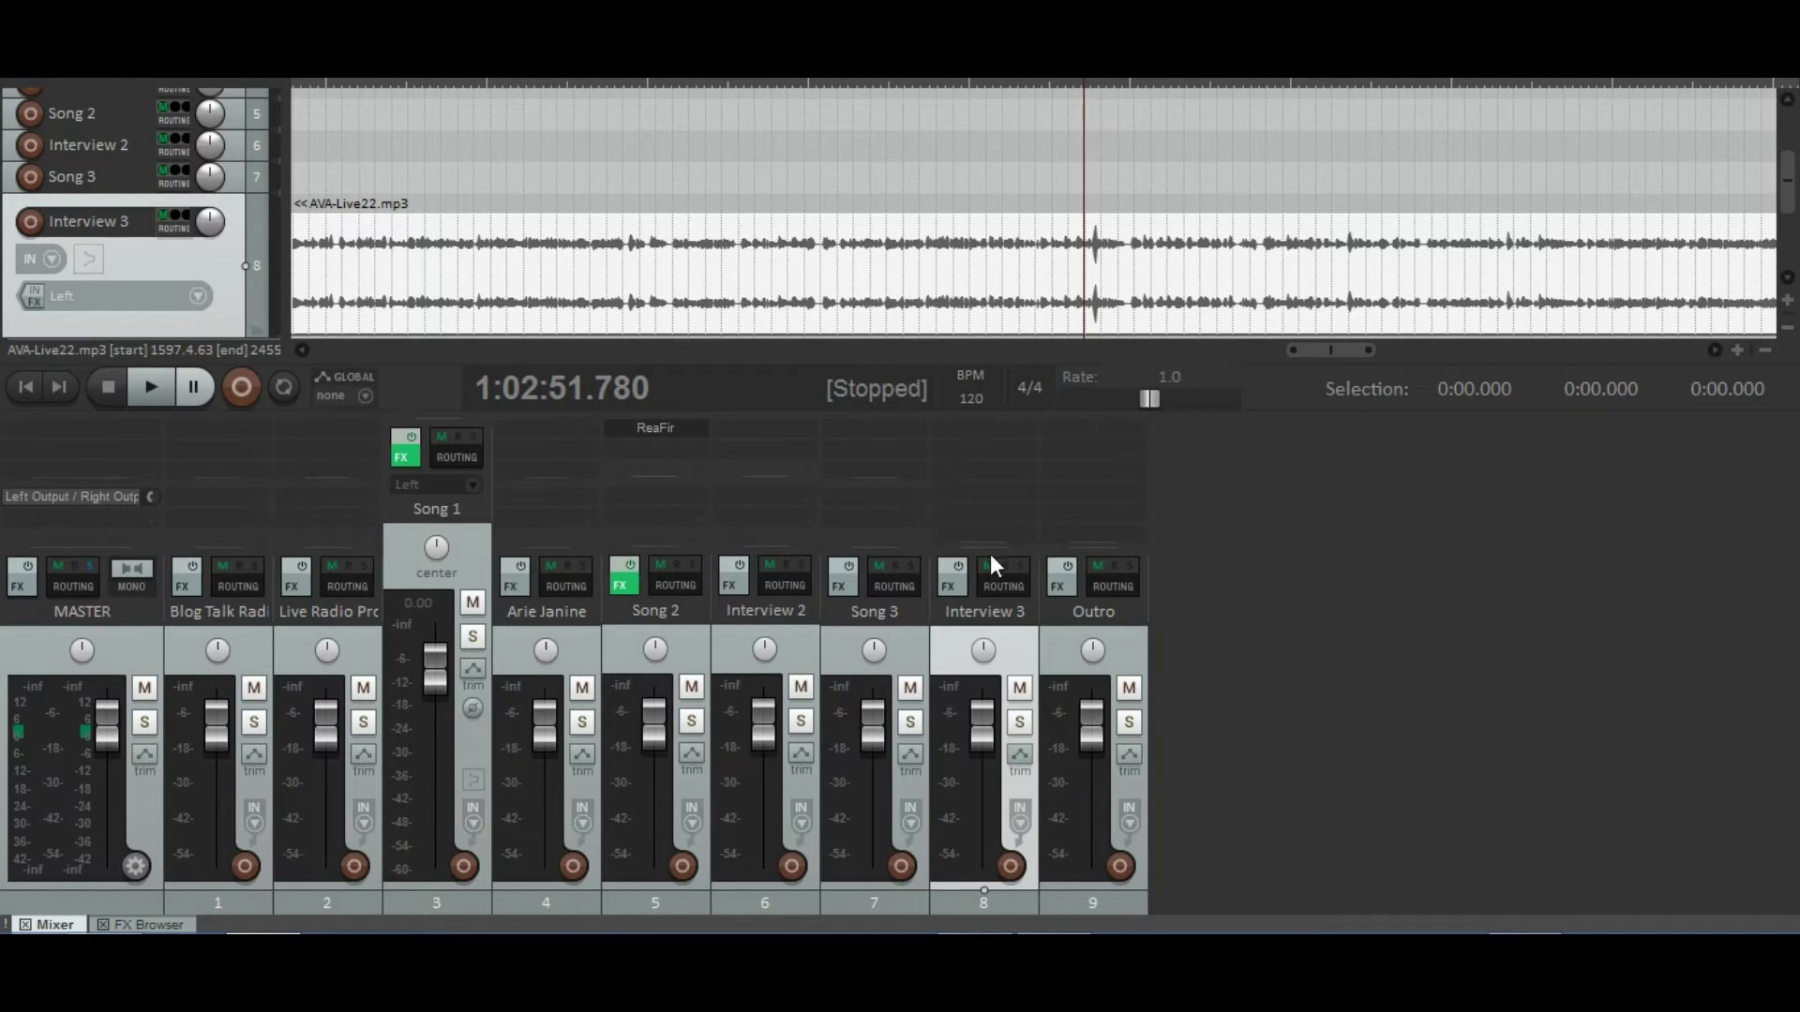
drag(981, 550, 989, 443)
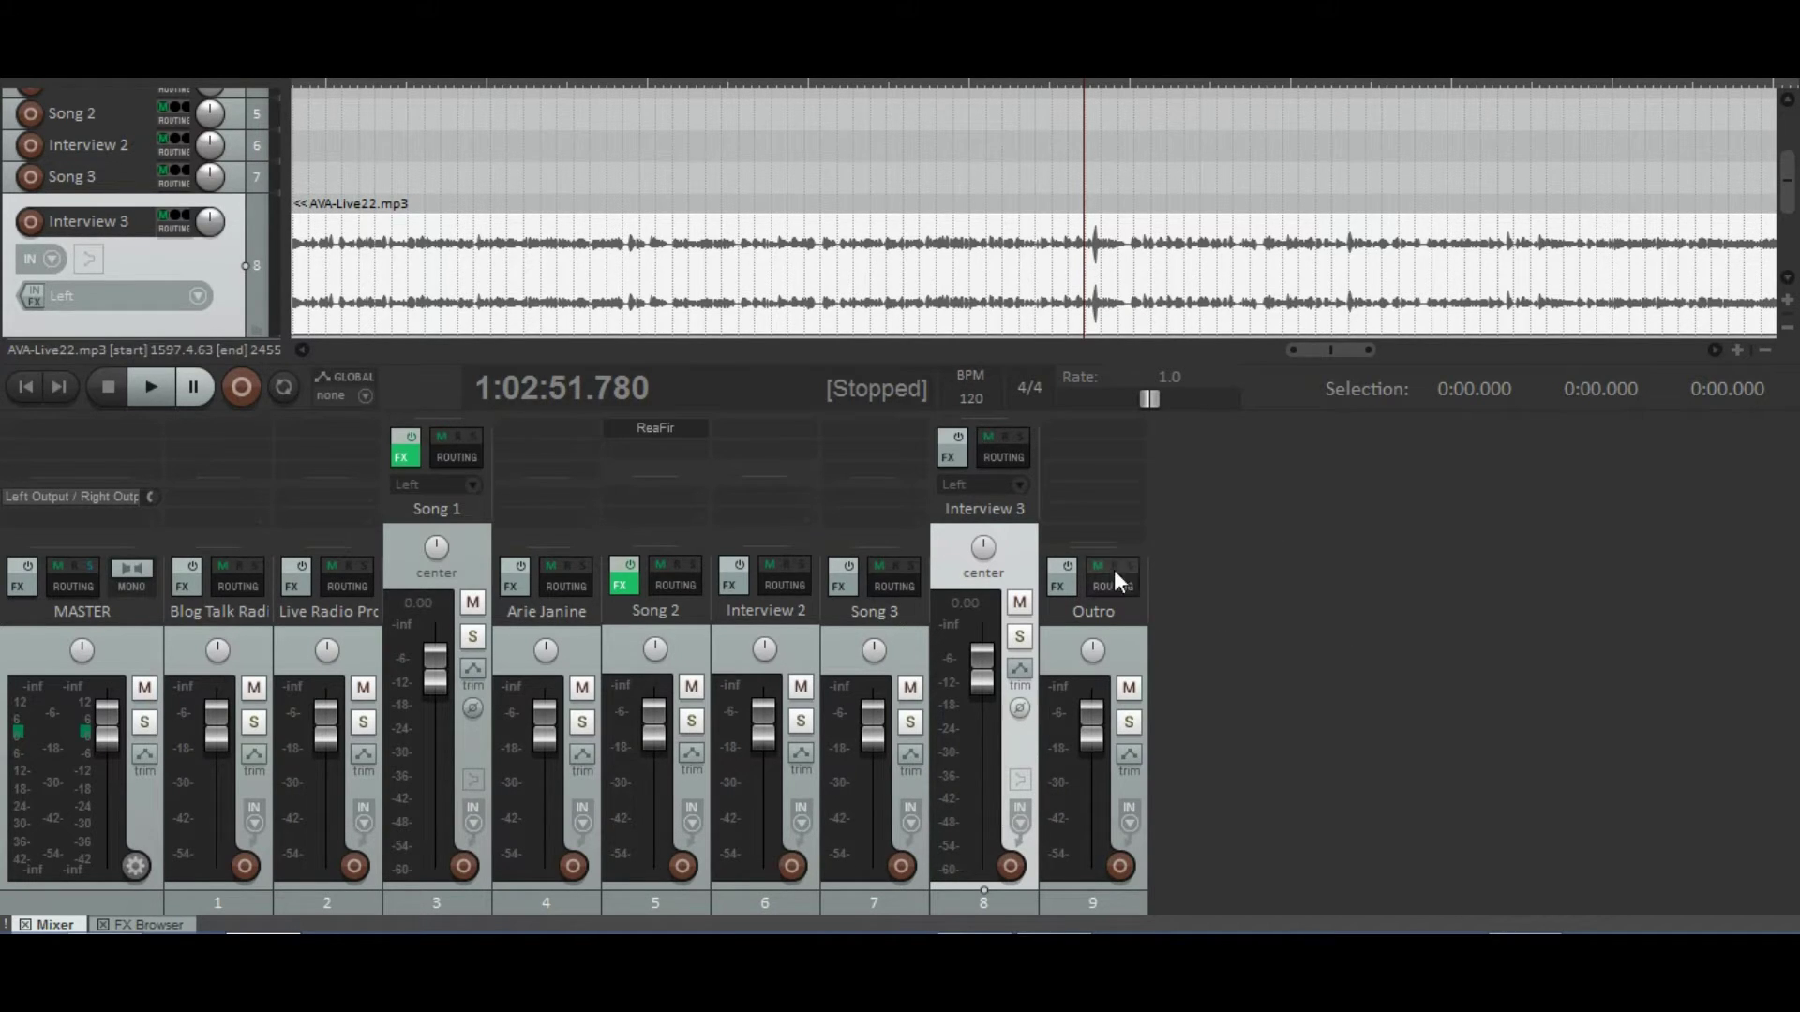
key(space)
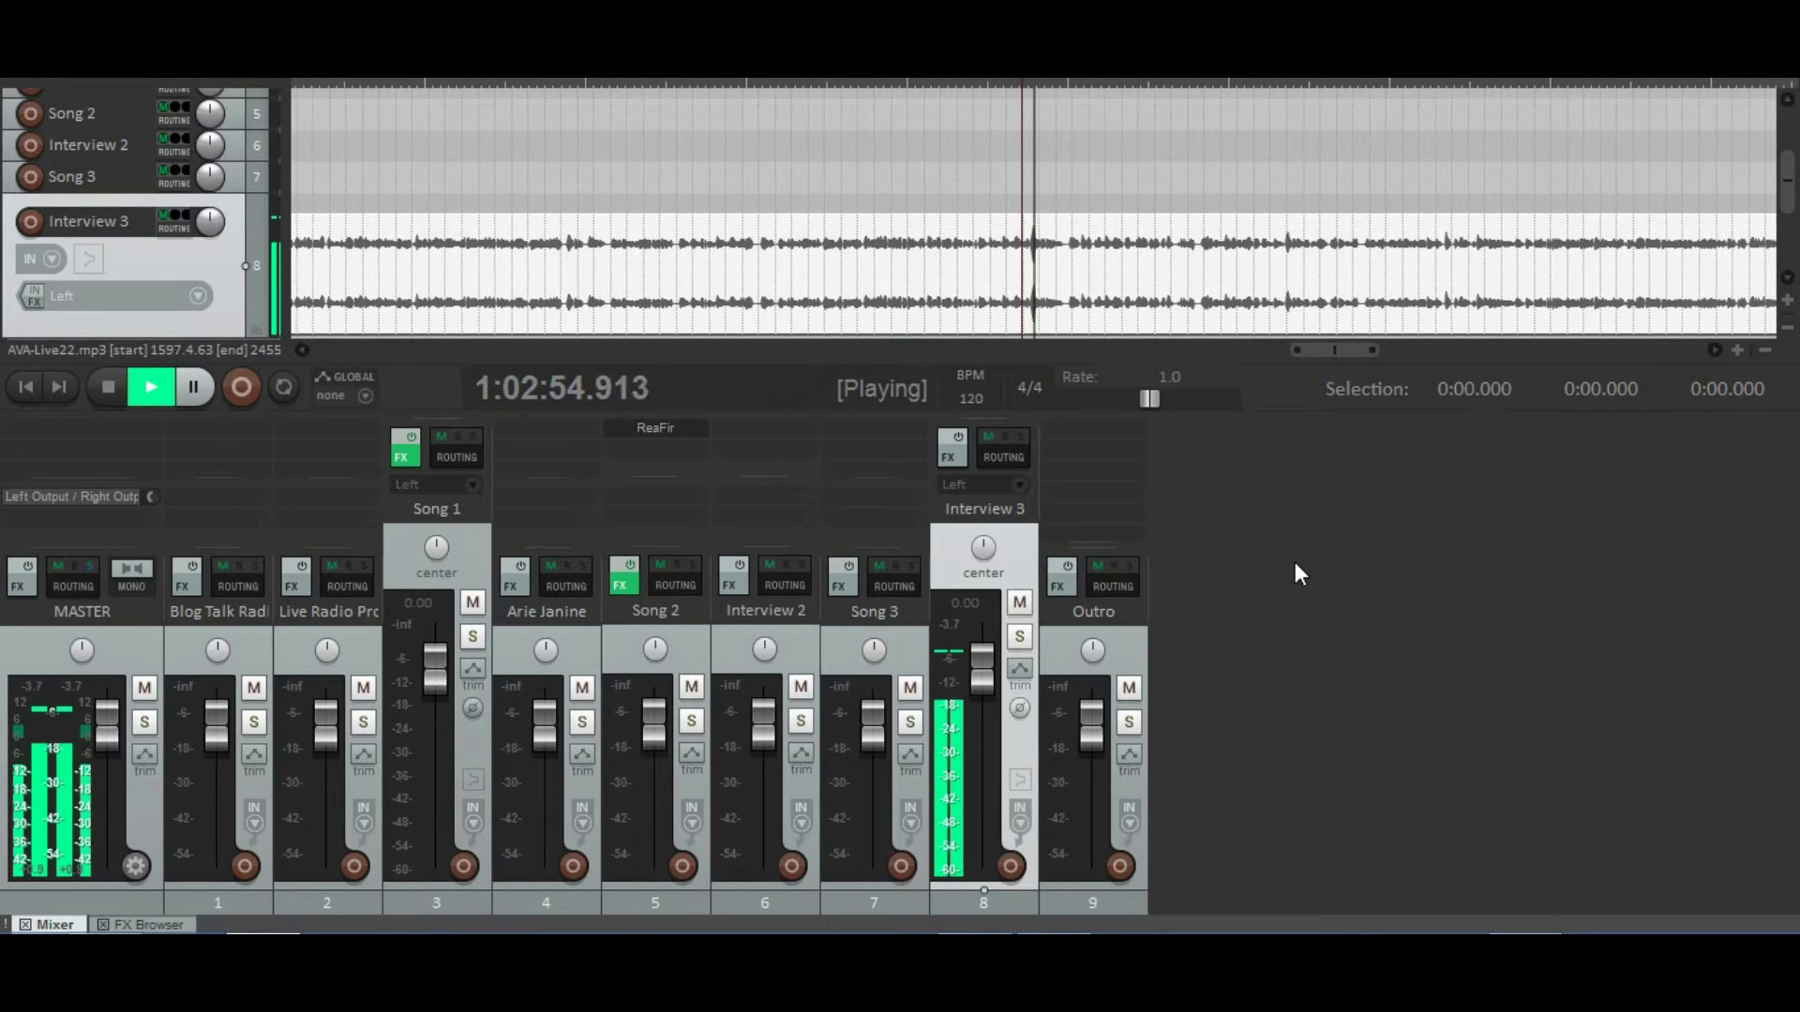
key(space)
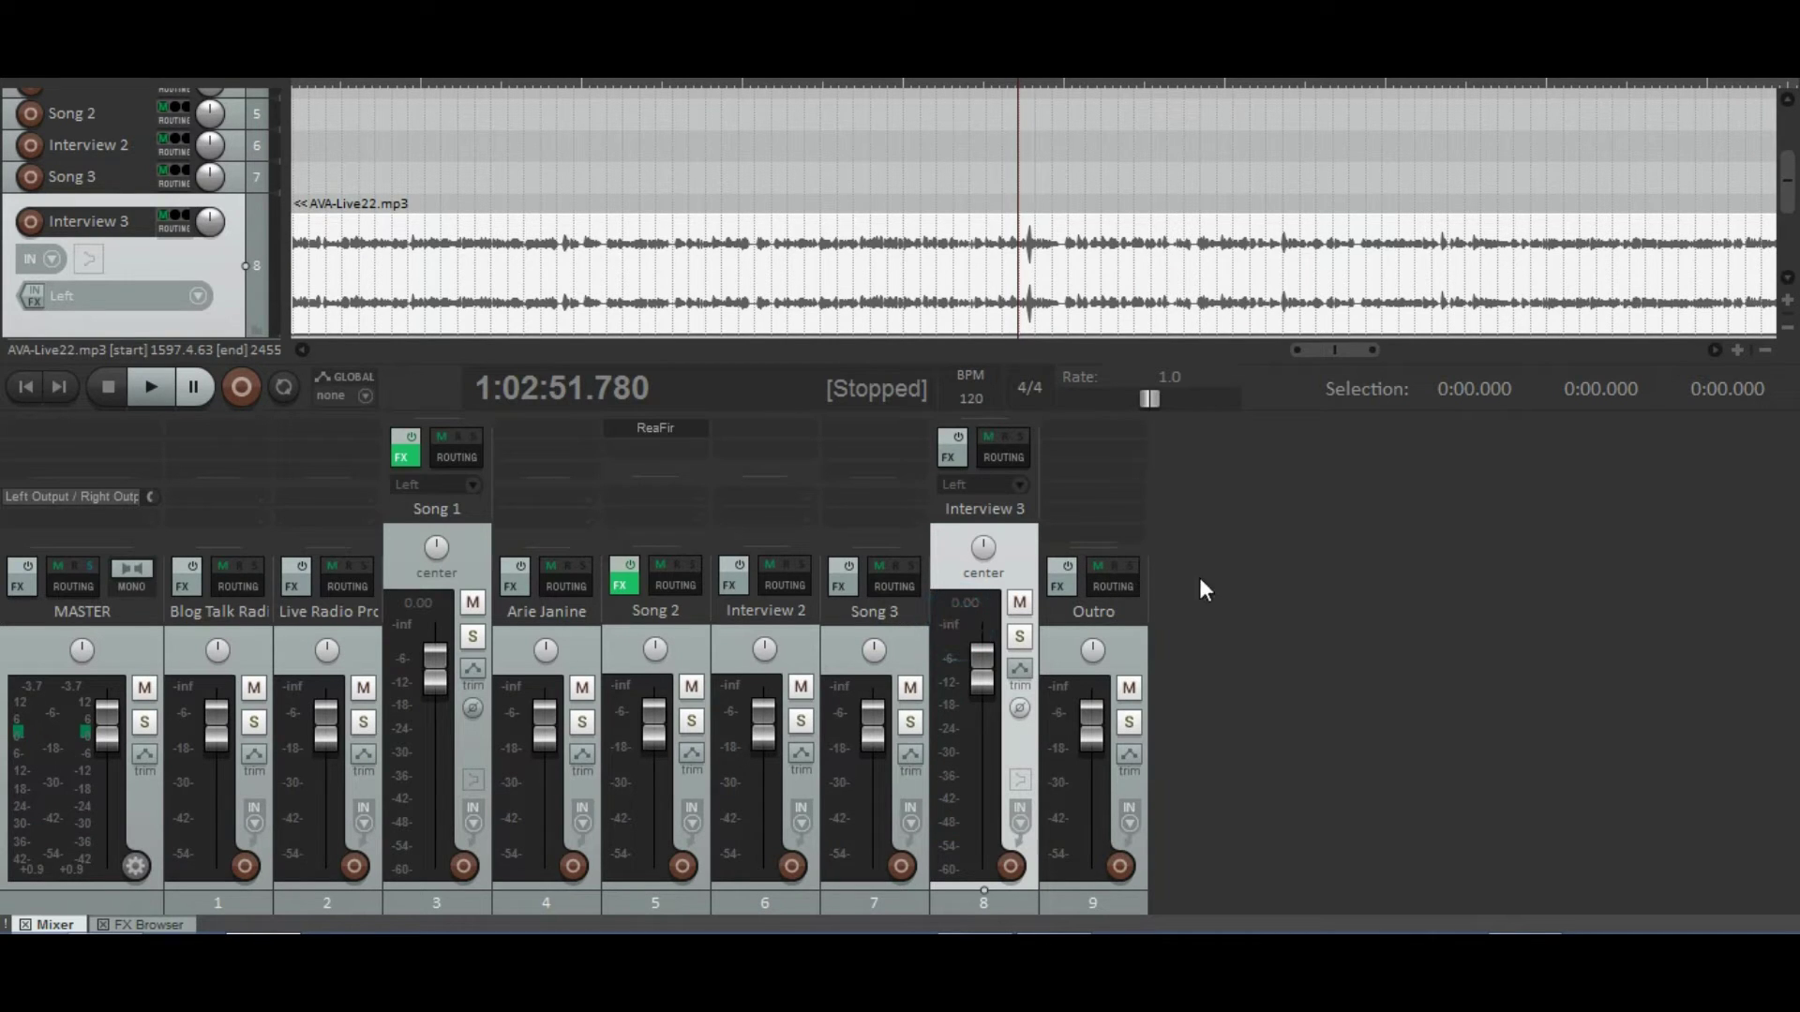
key(space)
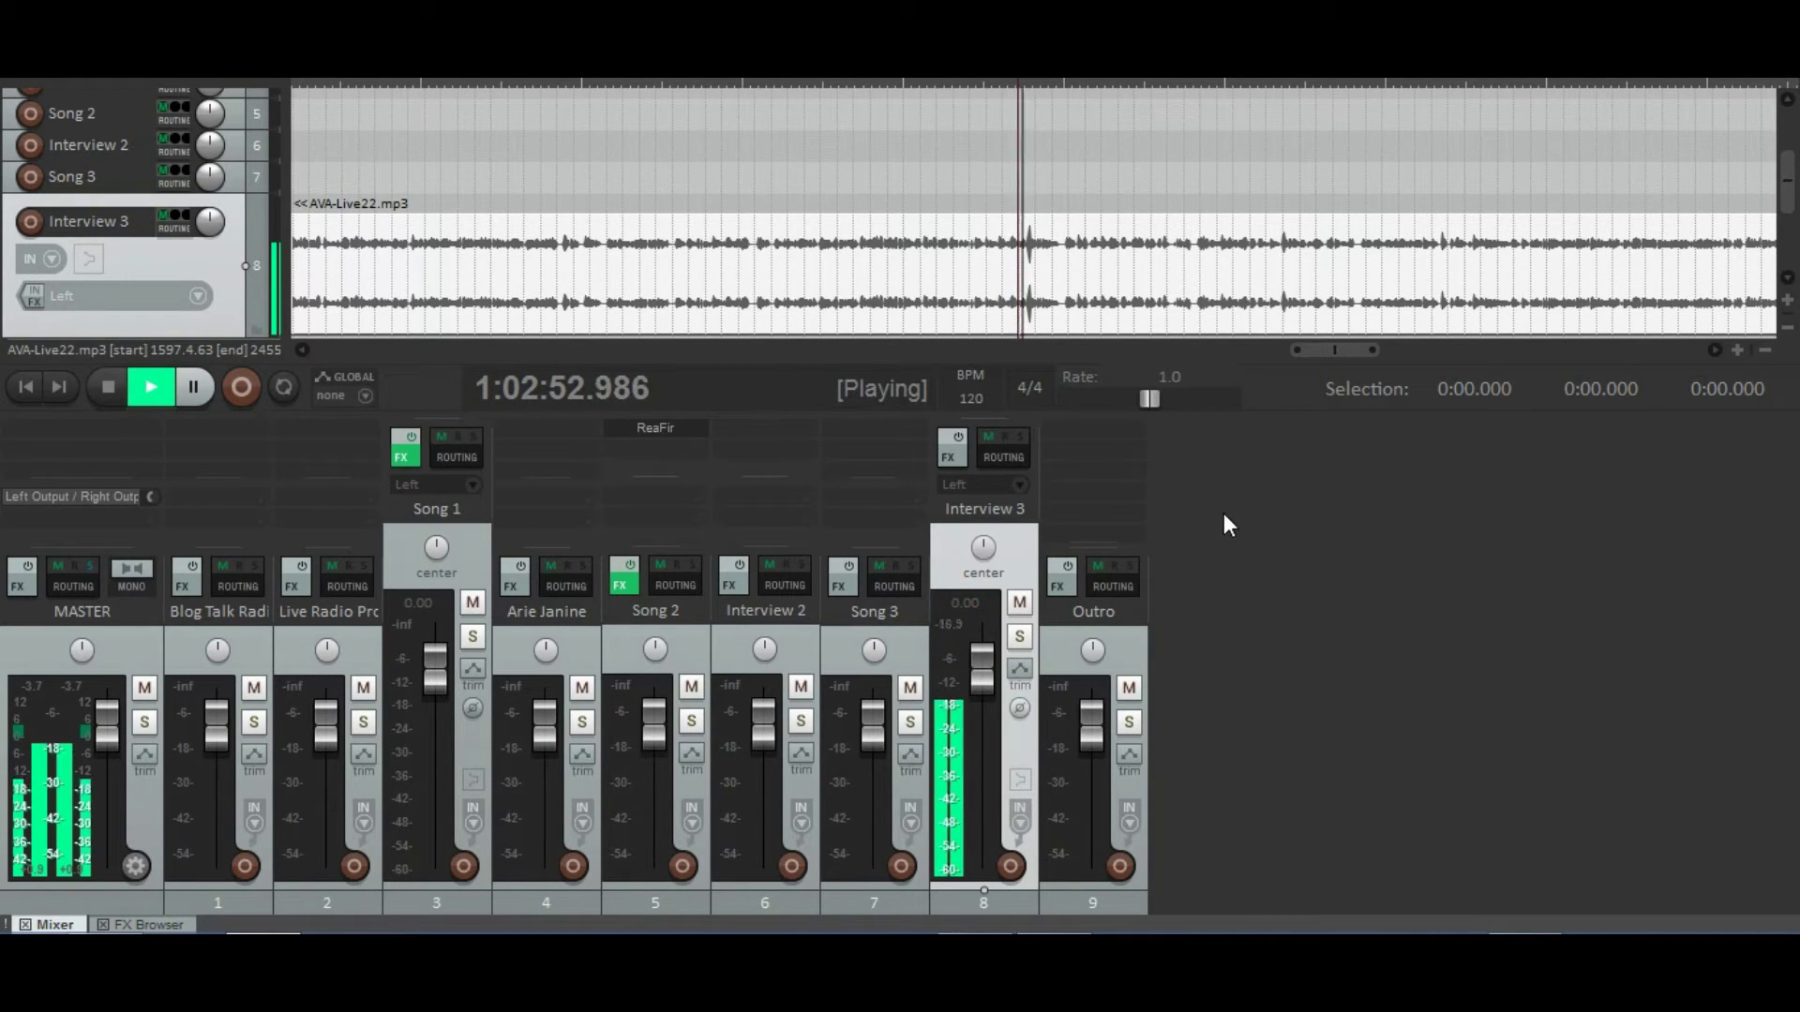
key(space)
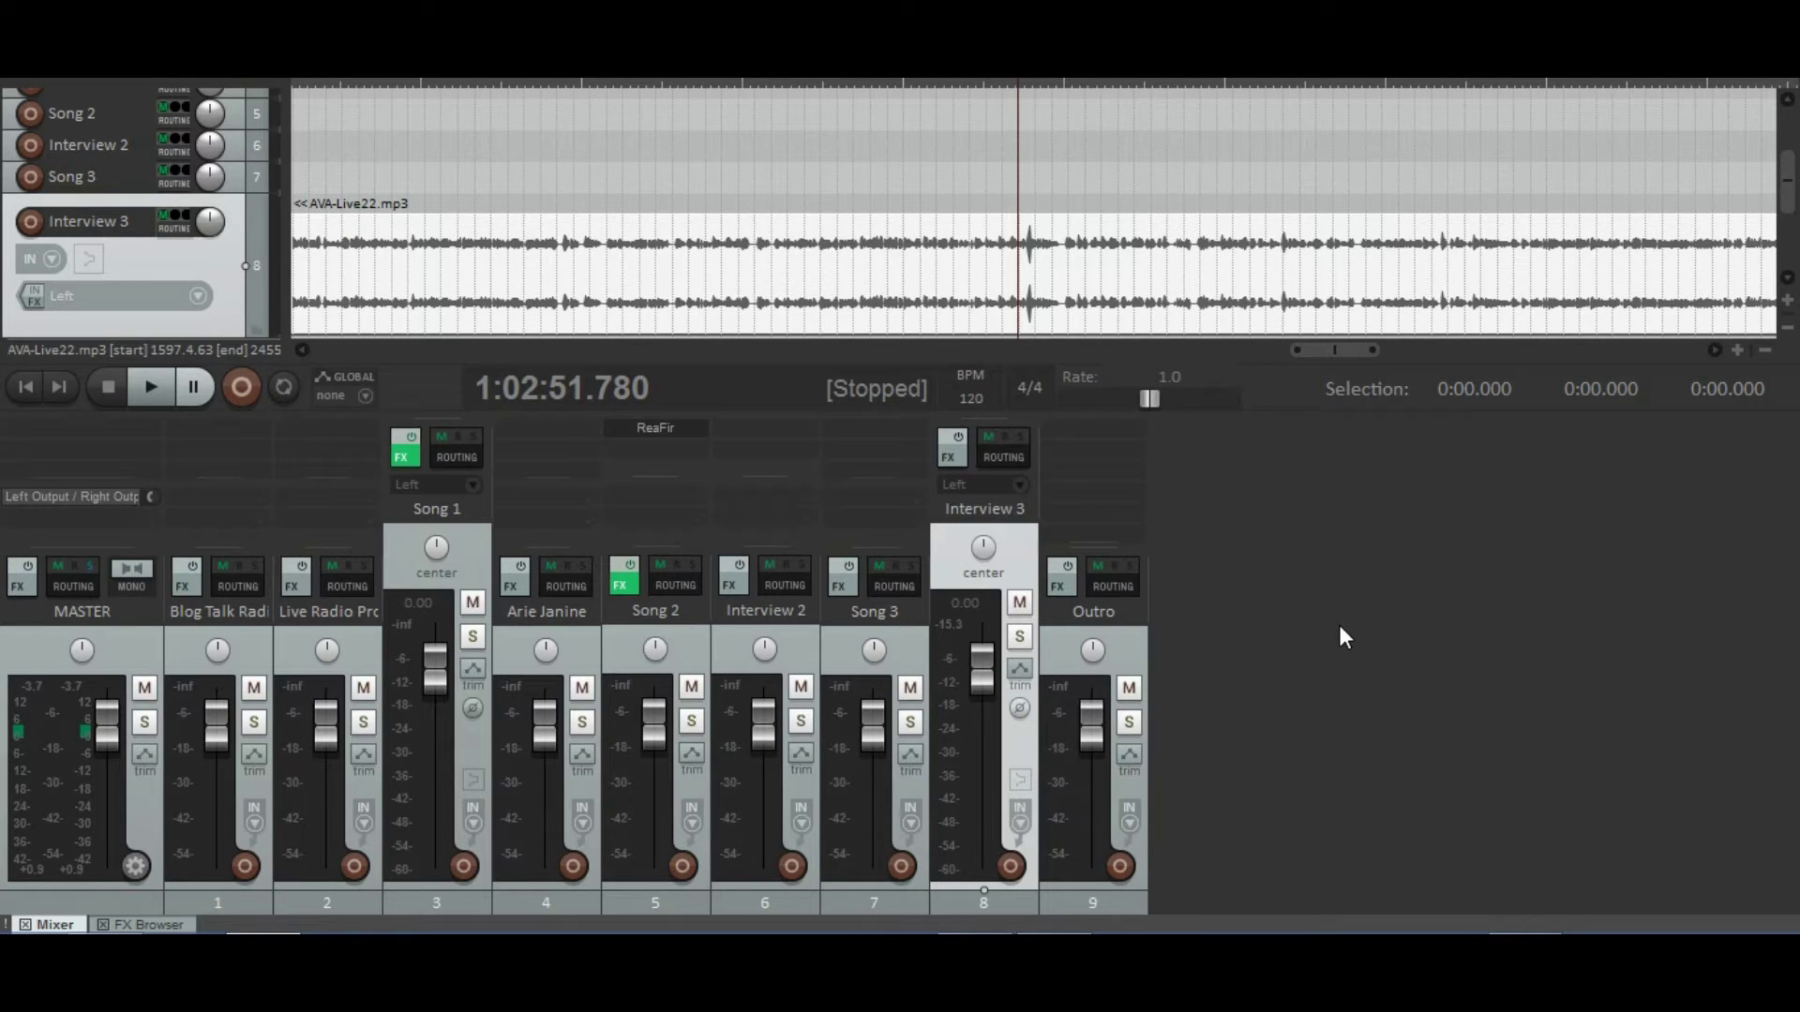
key(space)
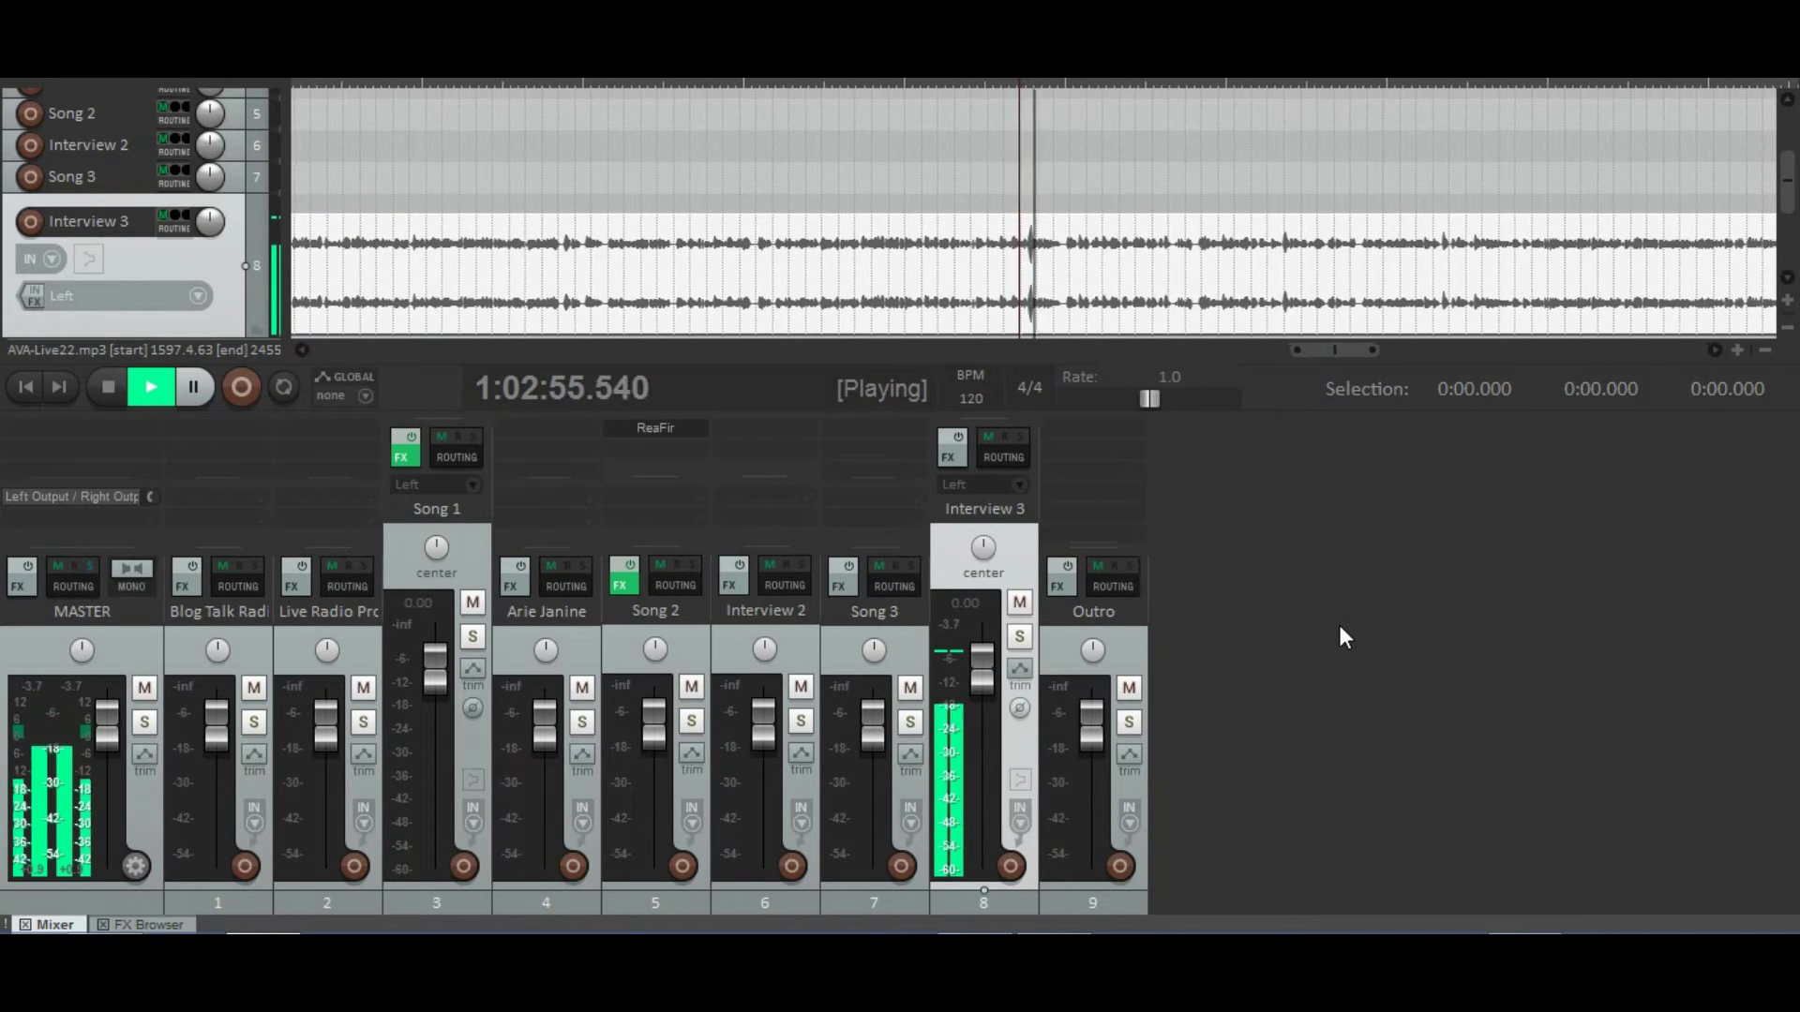
key(space)
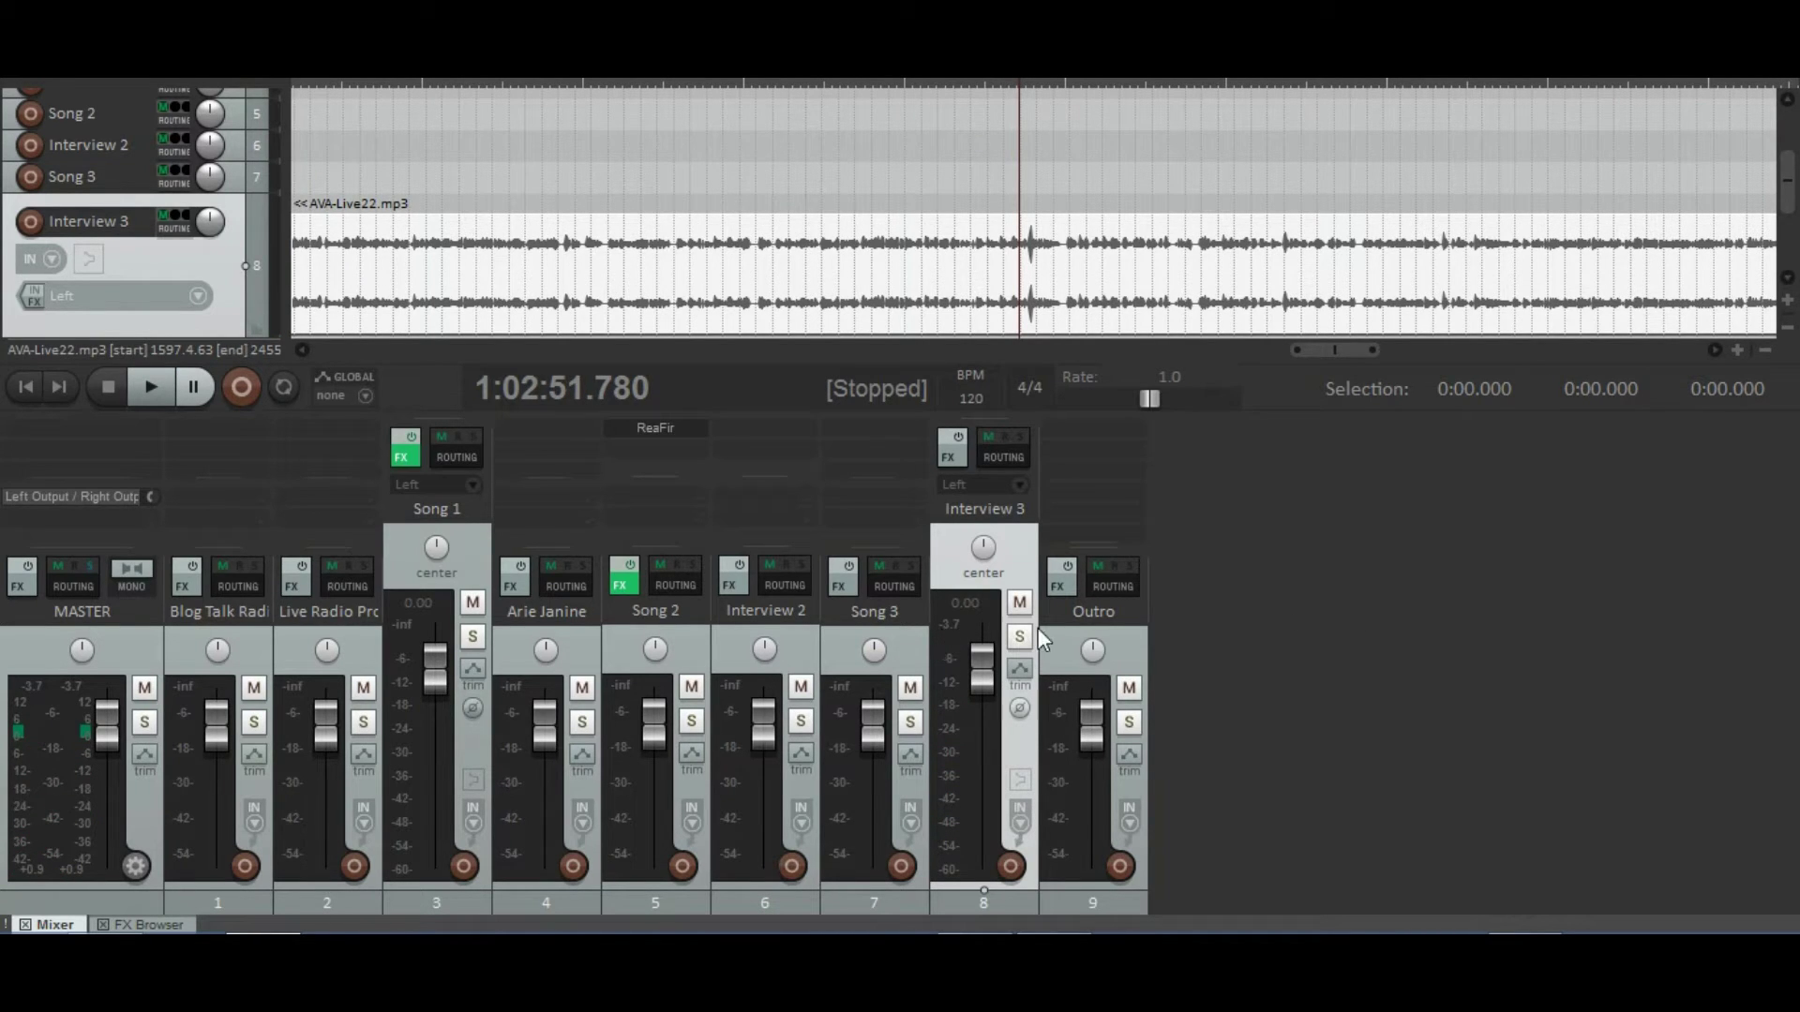
Step: Split the Interview 3 audio item at 1:02:54.516, just before its loud peak
click(1025, 247)
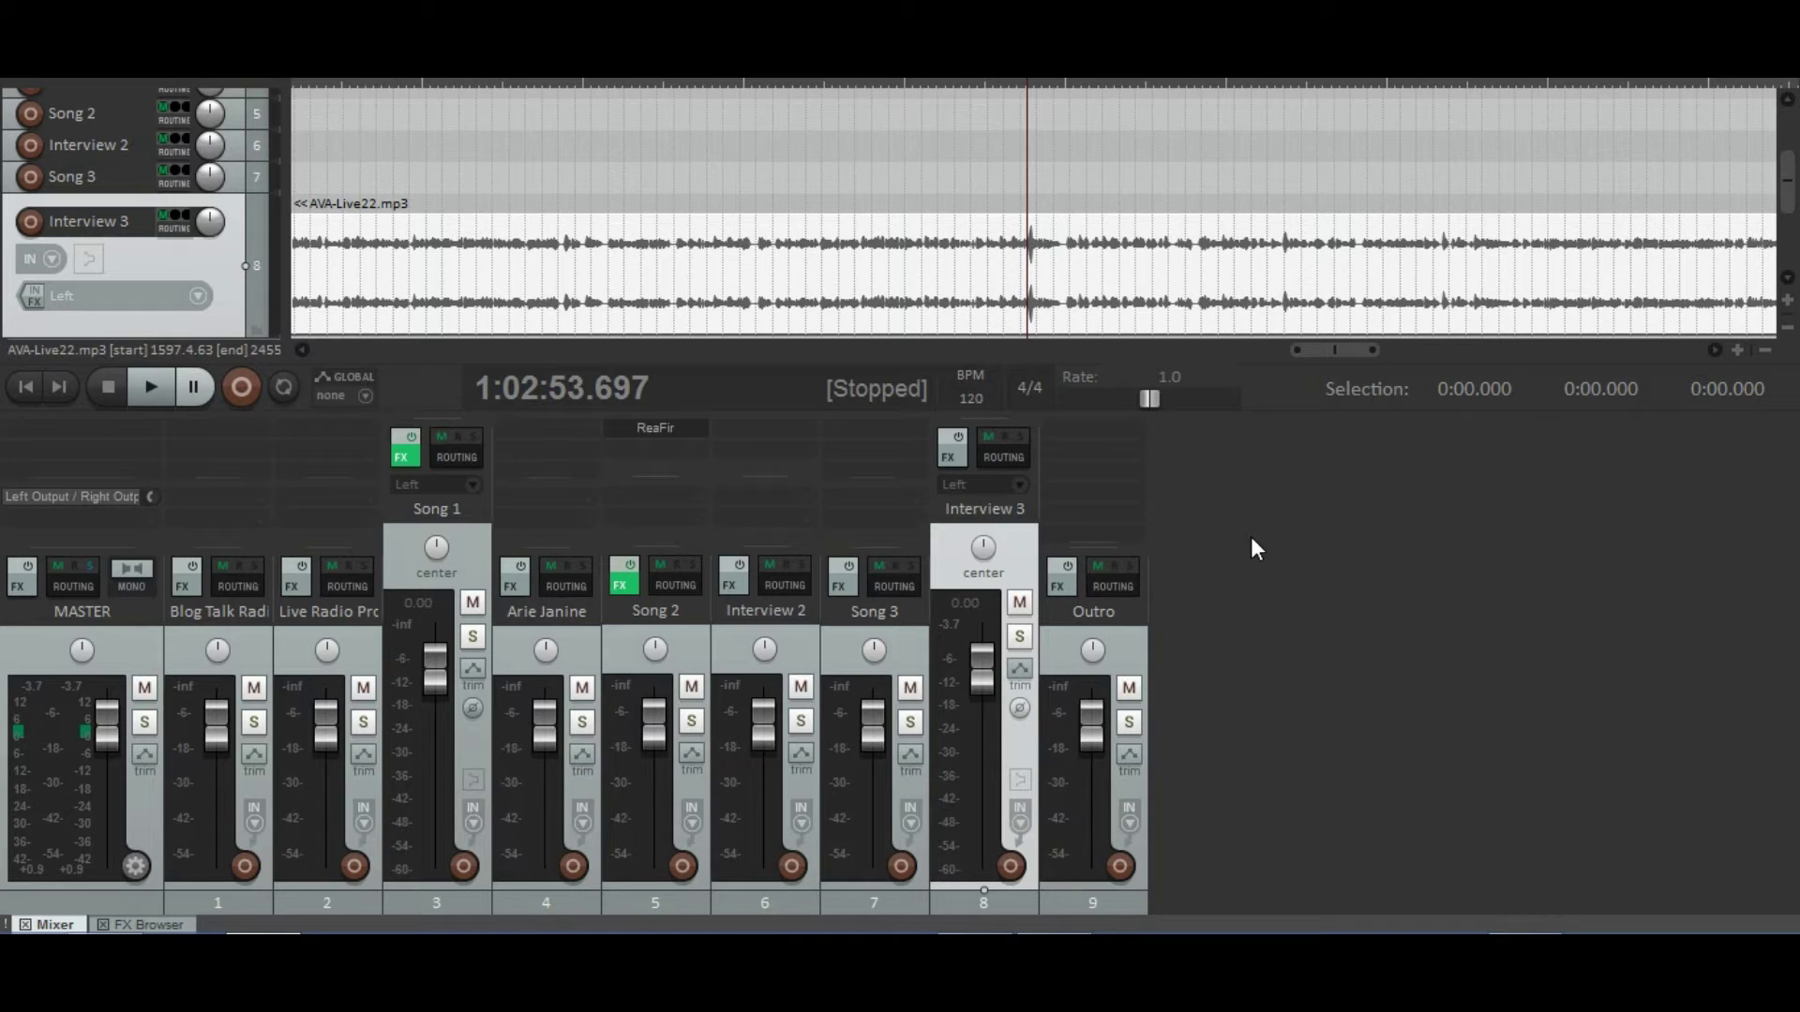
key(equal)
key(equal)
key(equal)
key(equal)
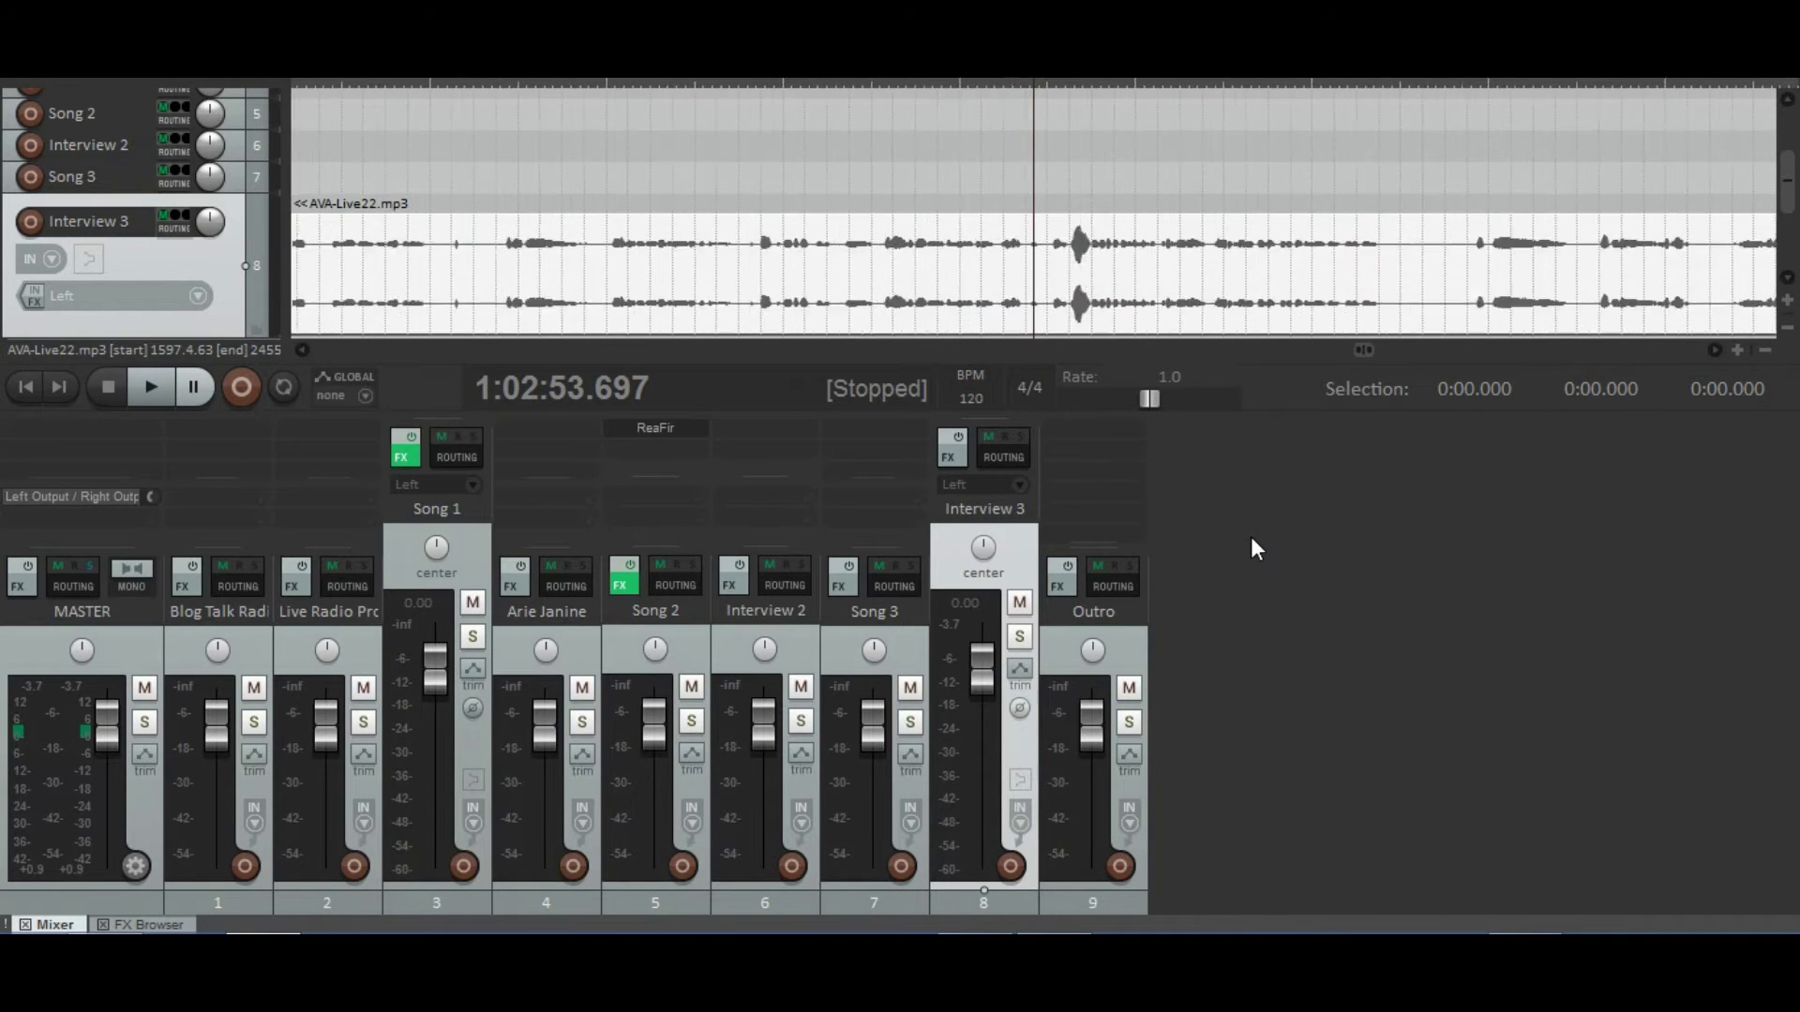
click(1162, 246)
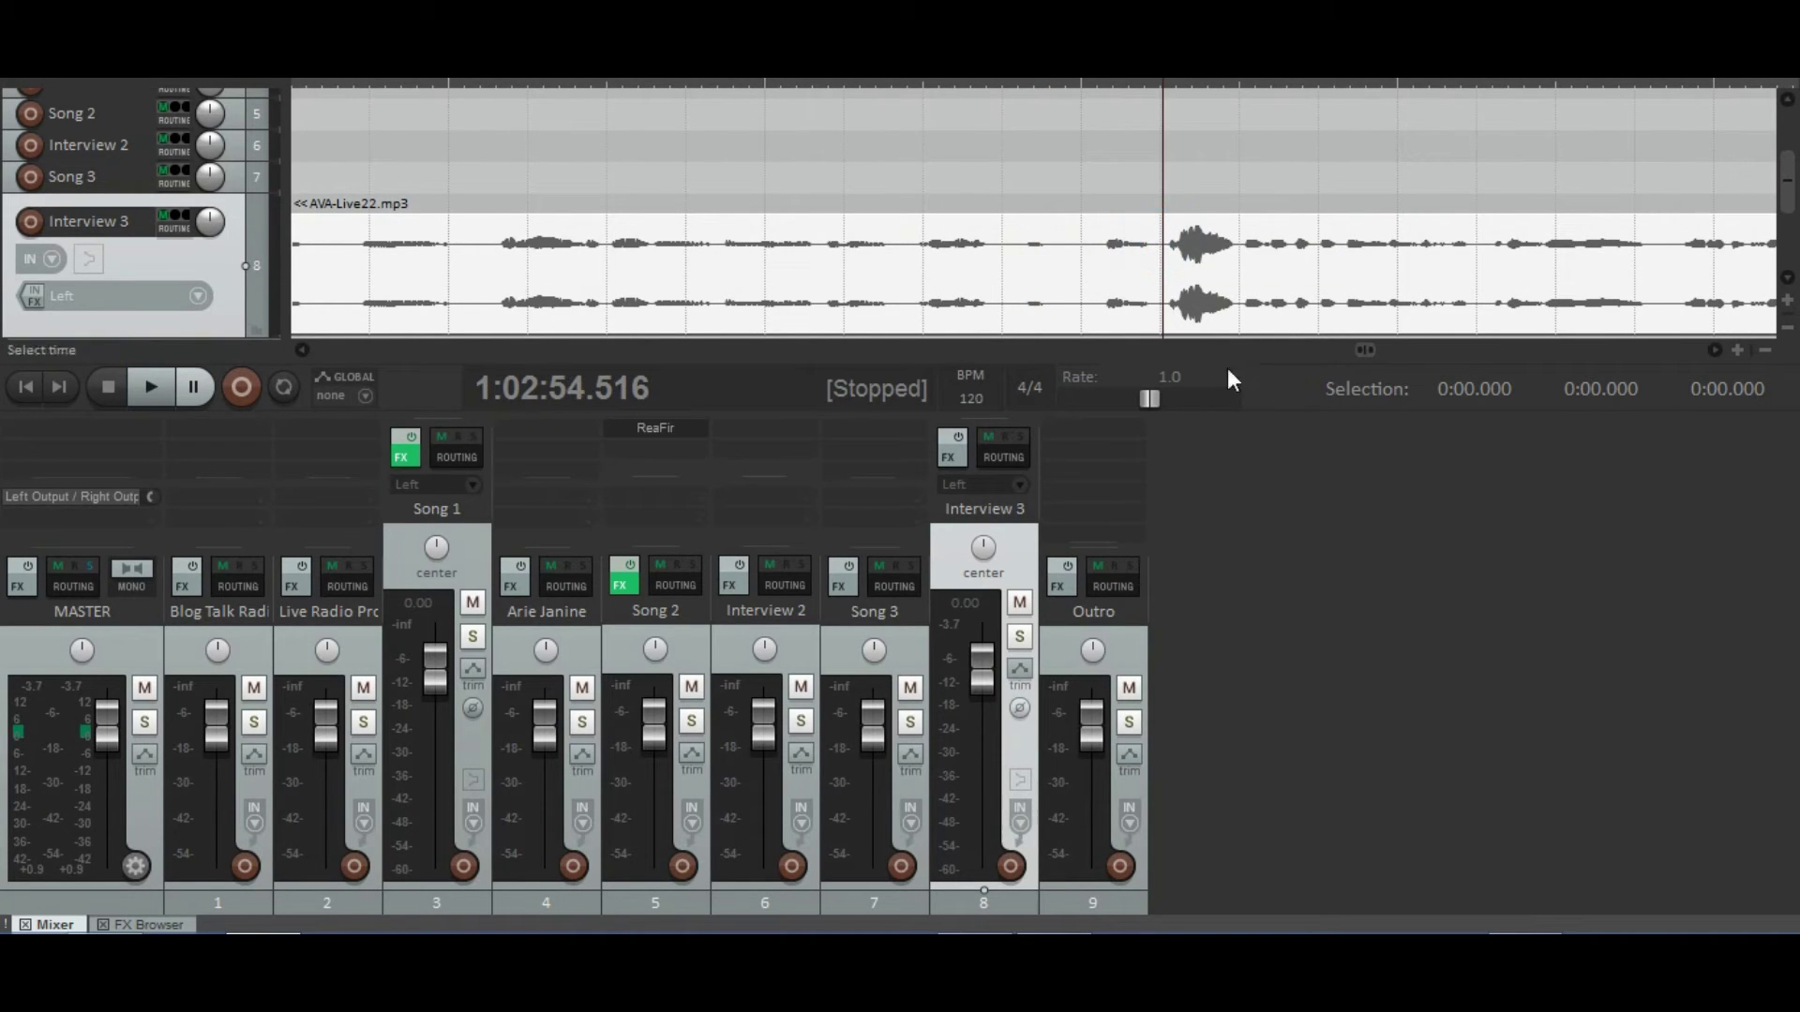
key(s)
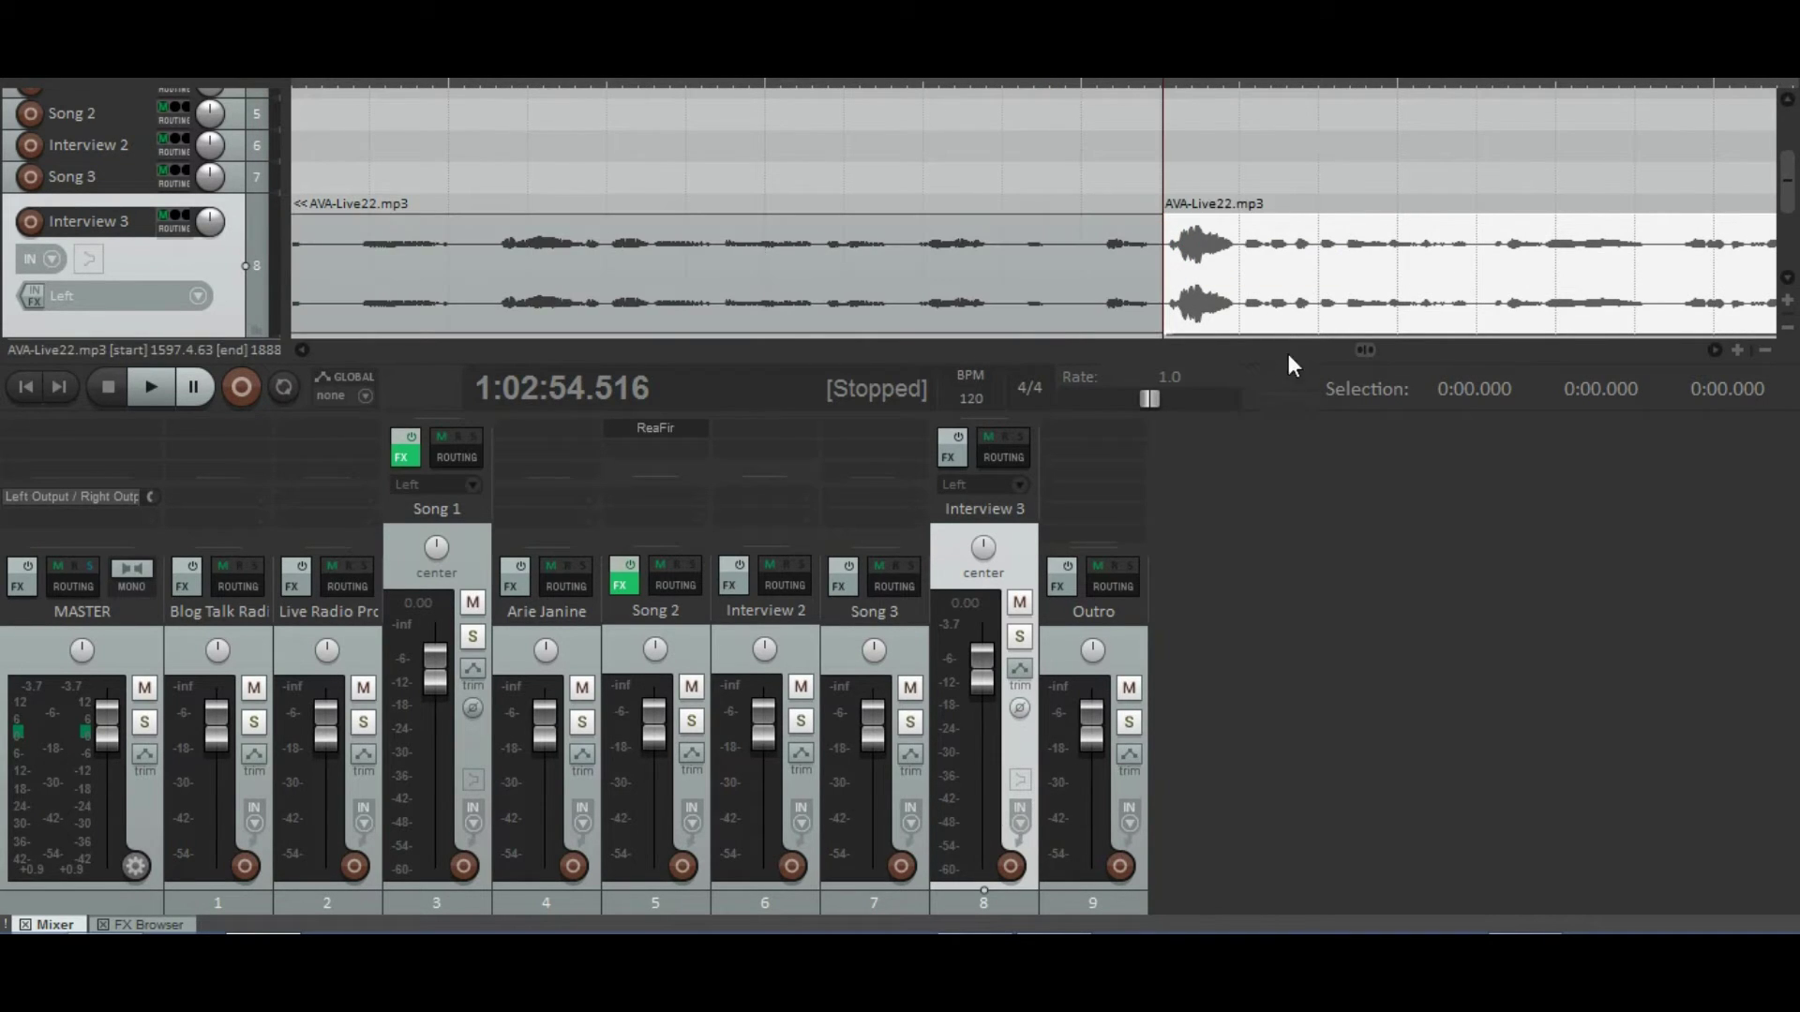
Step: Split Interview 3 again right after the loud peak at 1:02:54.983 and lower the isolated peak item's volume to -8.30 dB
click(1237, 249)
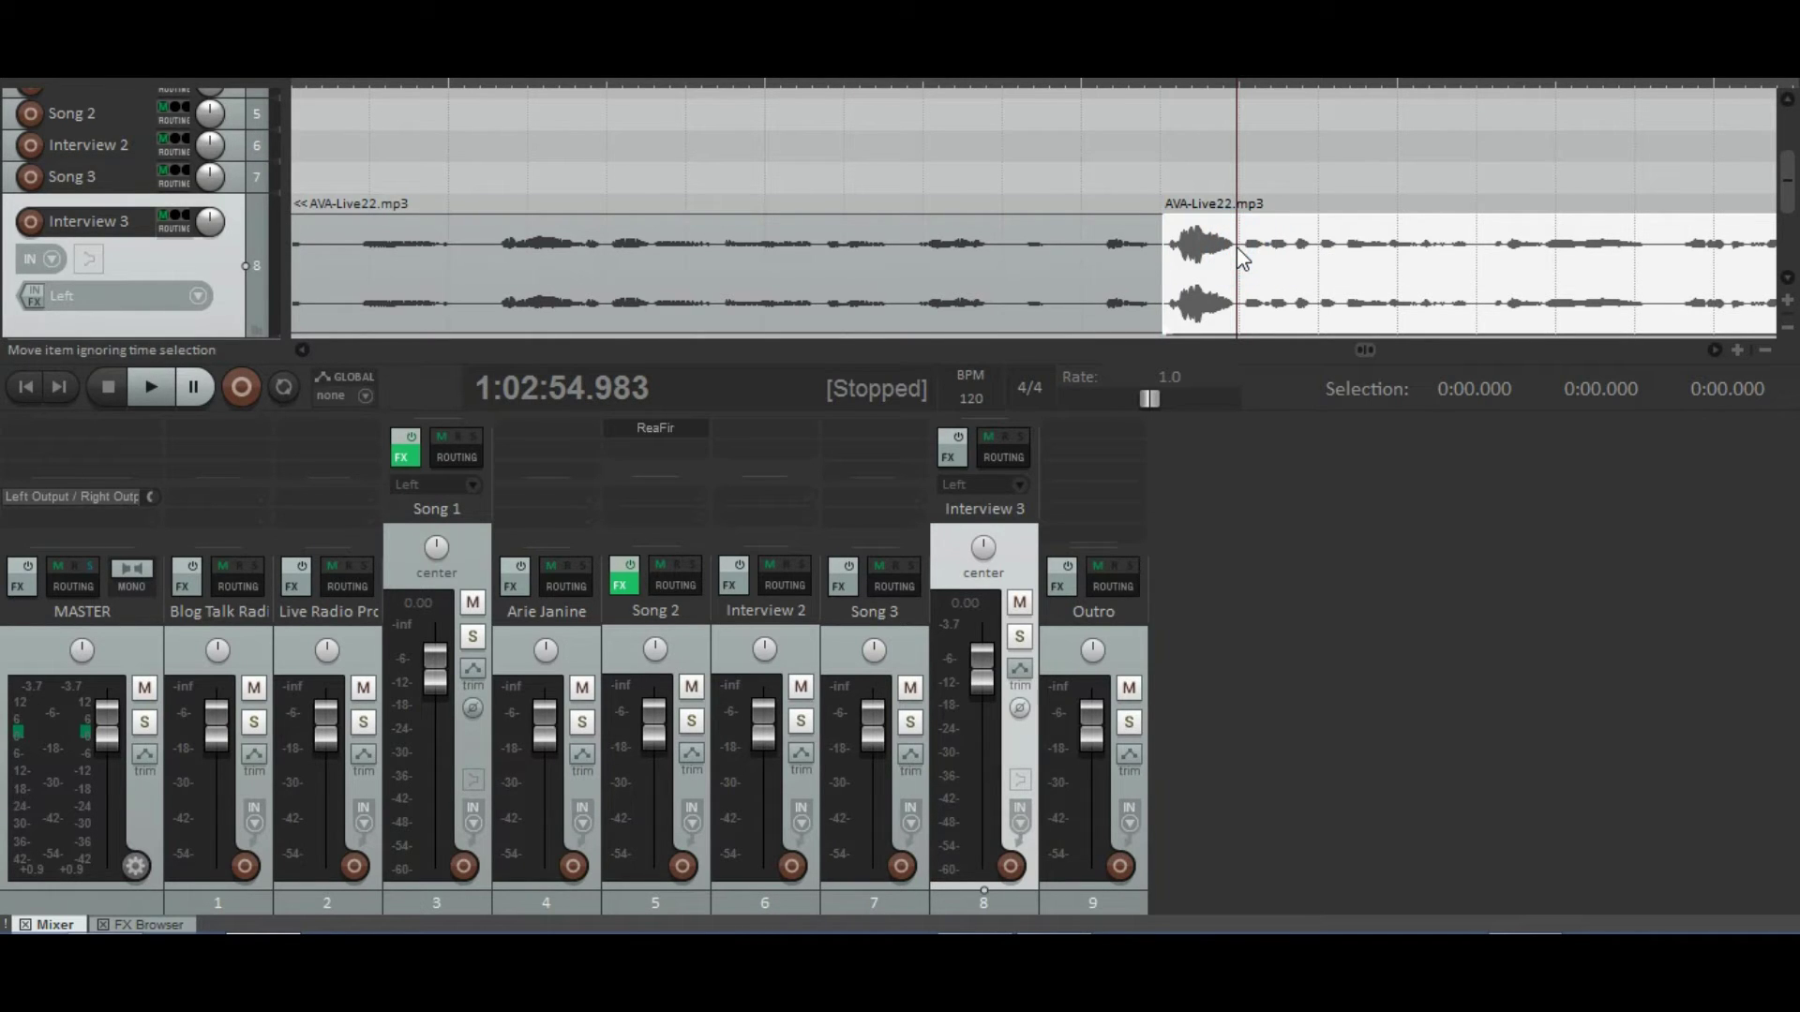
key(s)
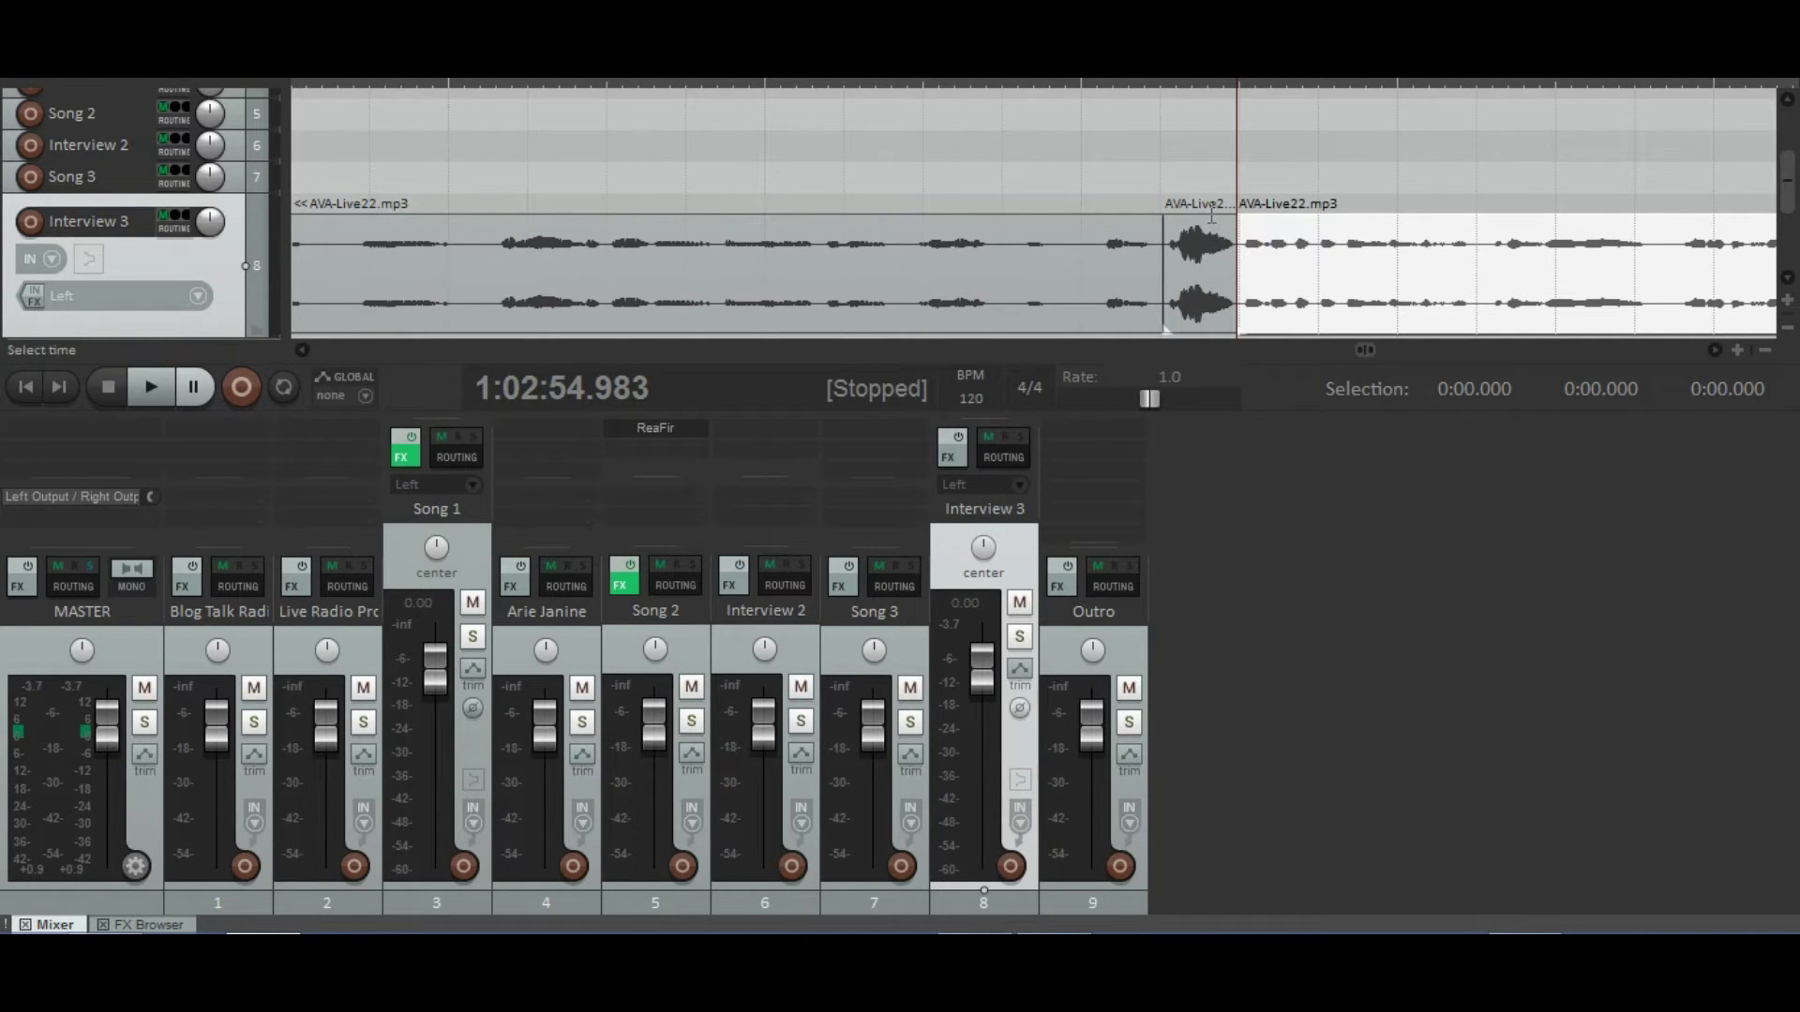
click(1196, 239)
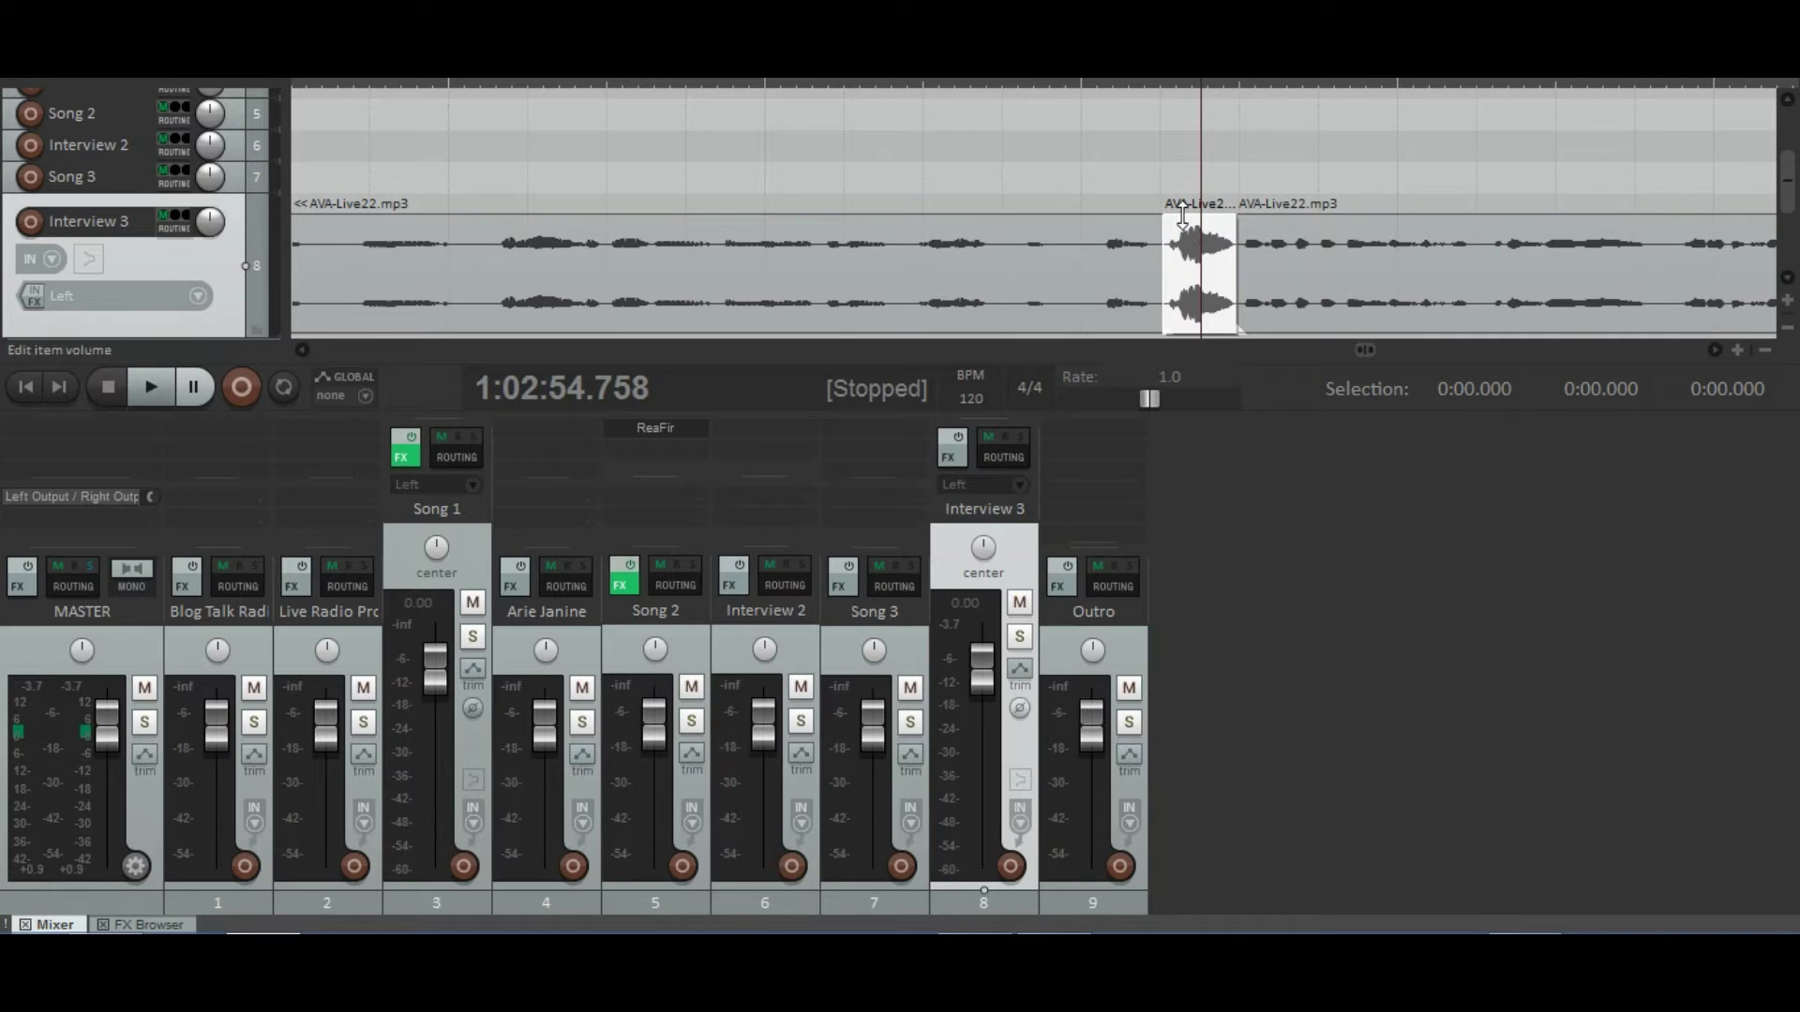
drag(1182, 214, 1179, 288)
Step: Reset Interview 3's peak meter and play from 1:02:52.883 to check the level of the lowered peak
click(904, 248)
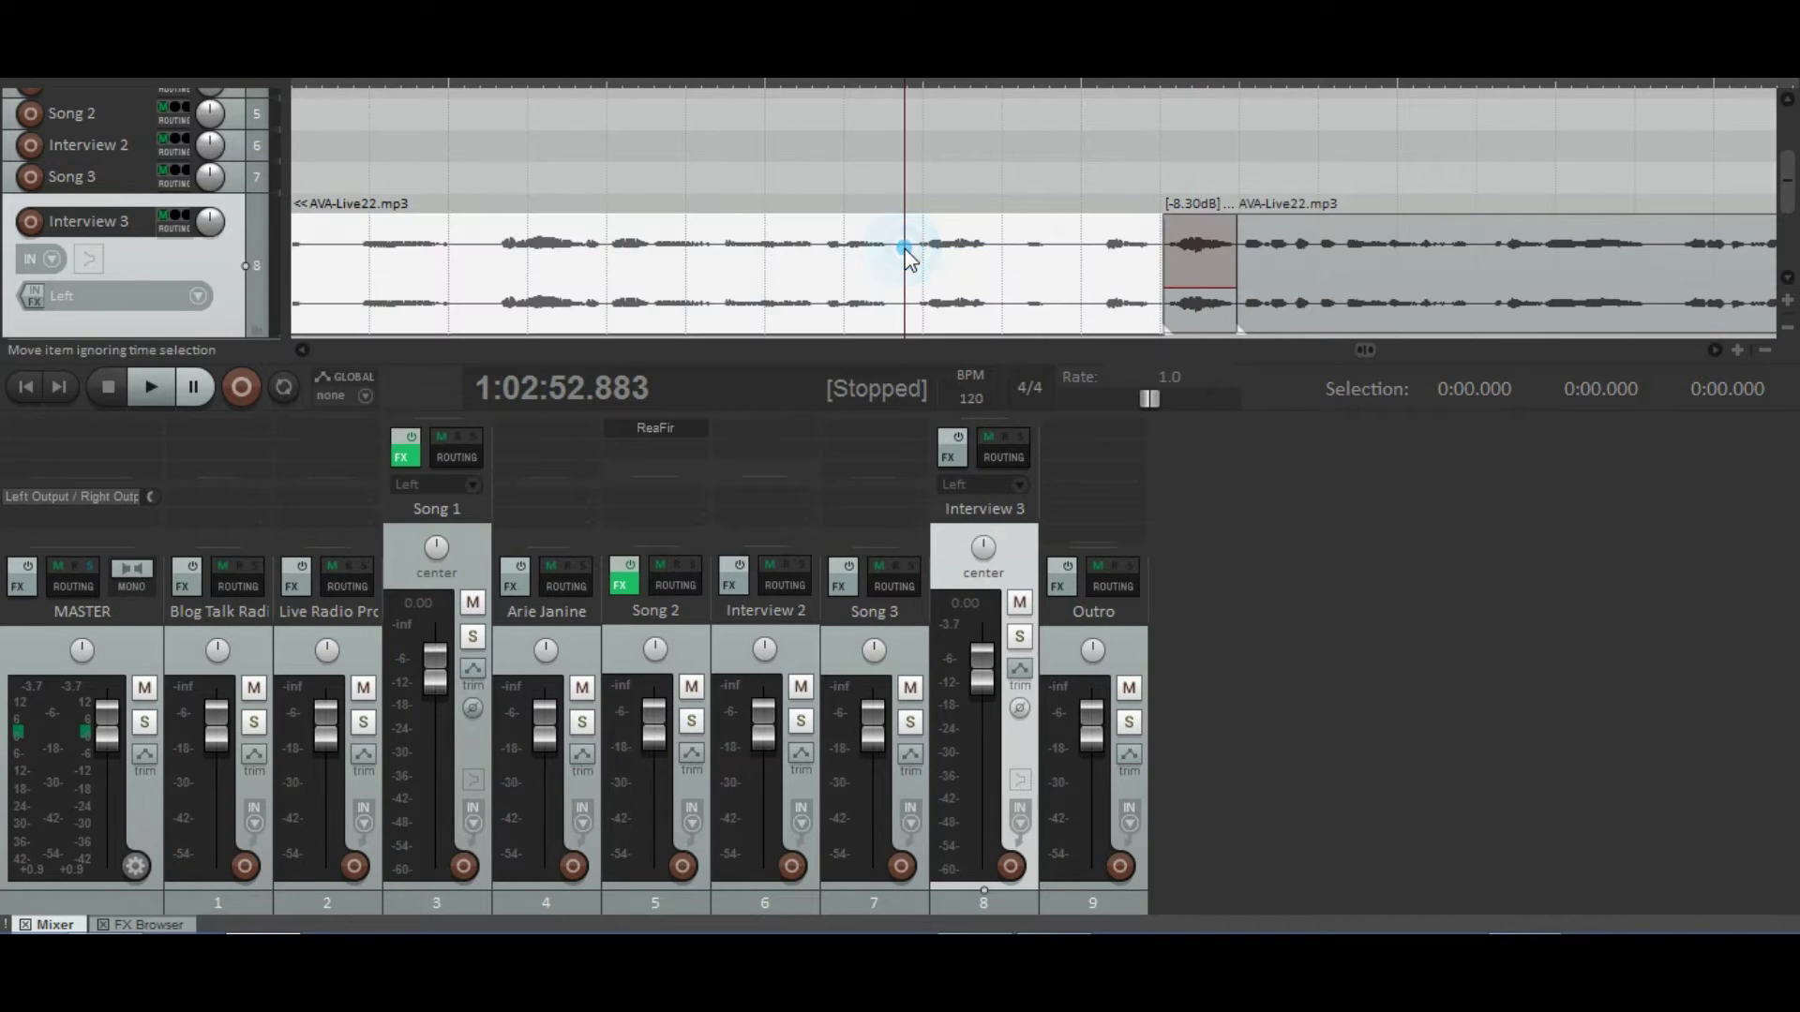
click(958, 620)
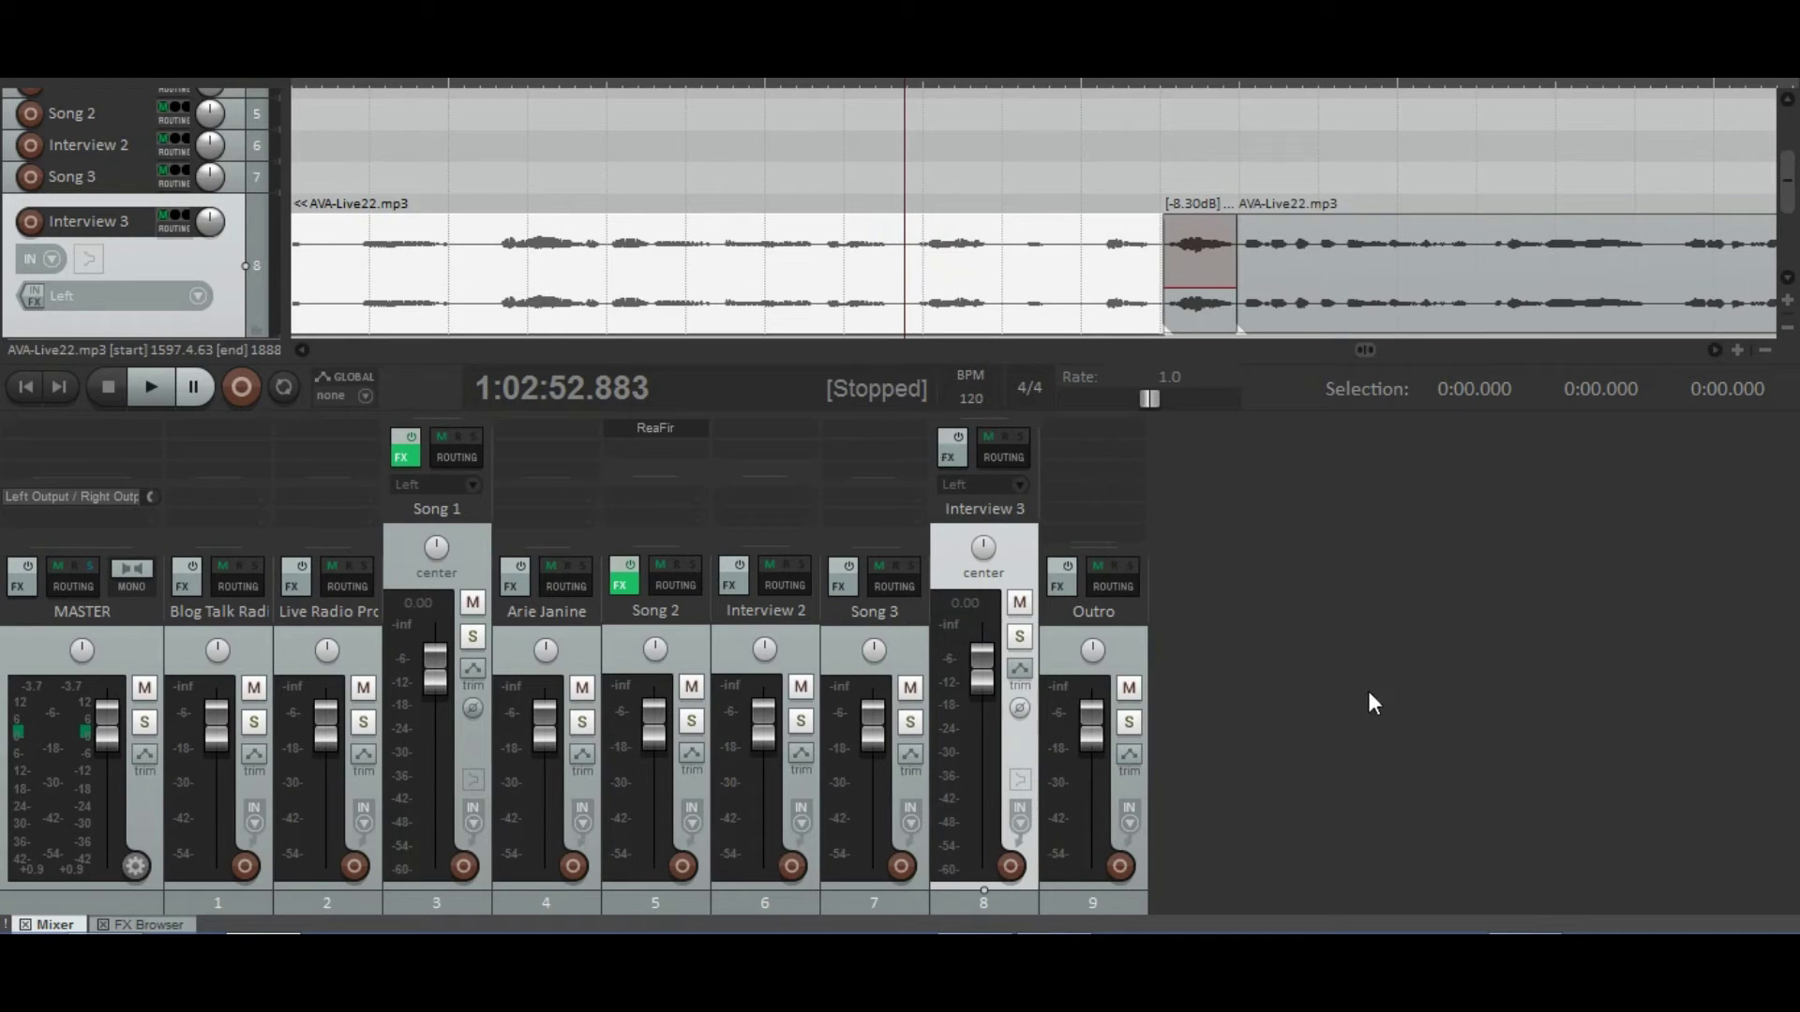
key(space)
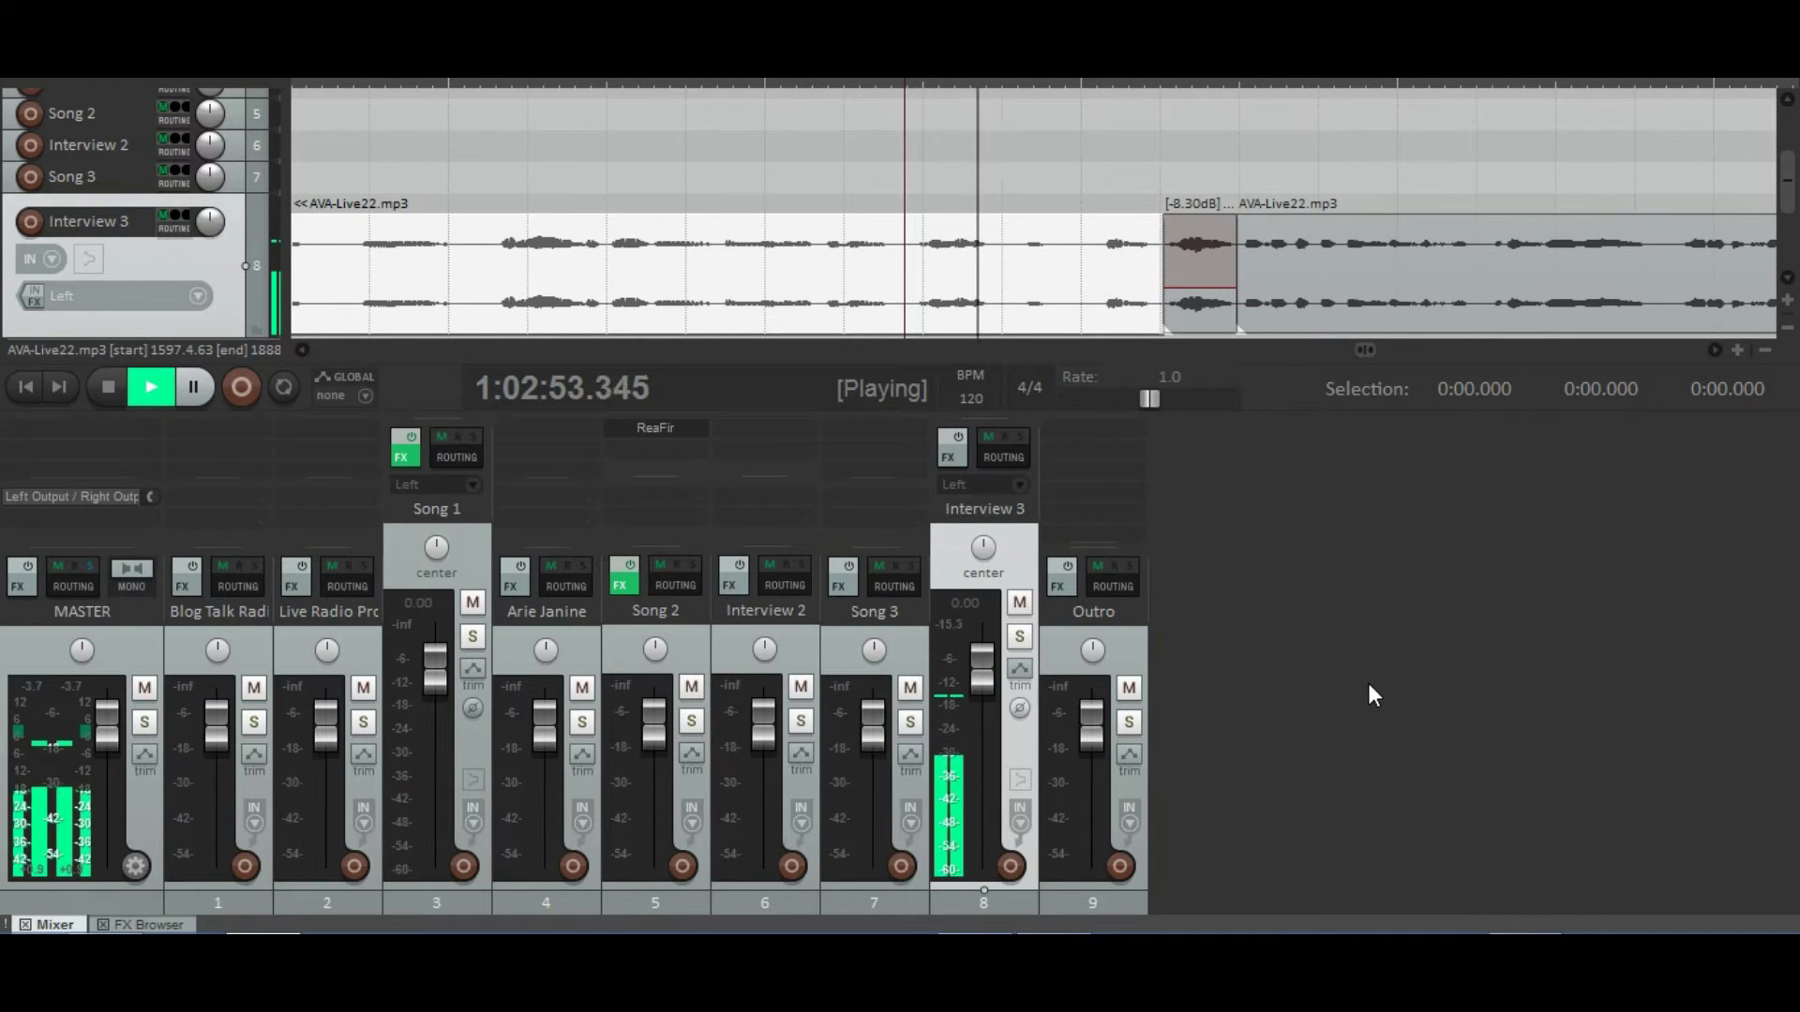
key(space)
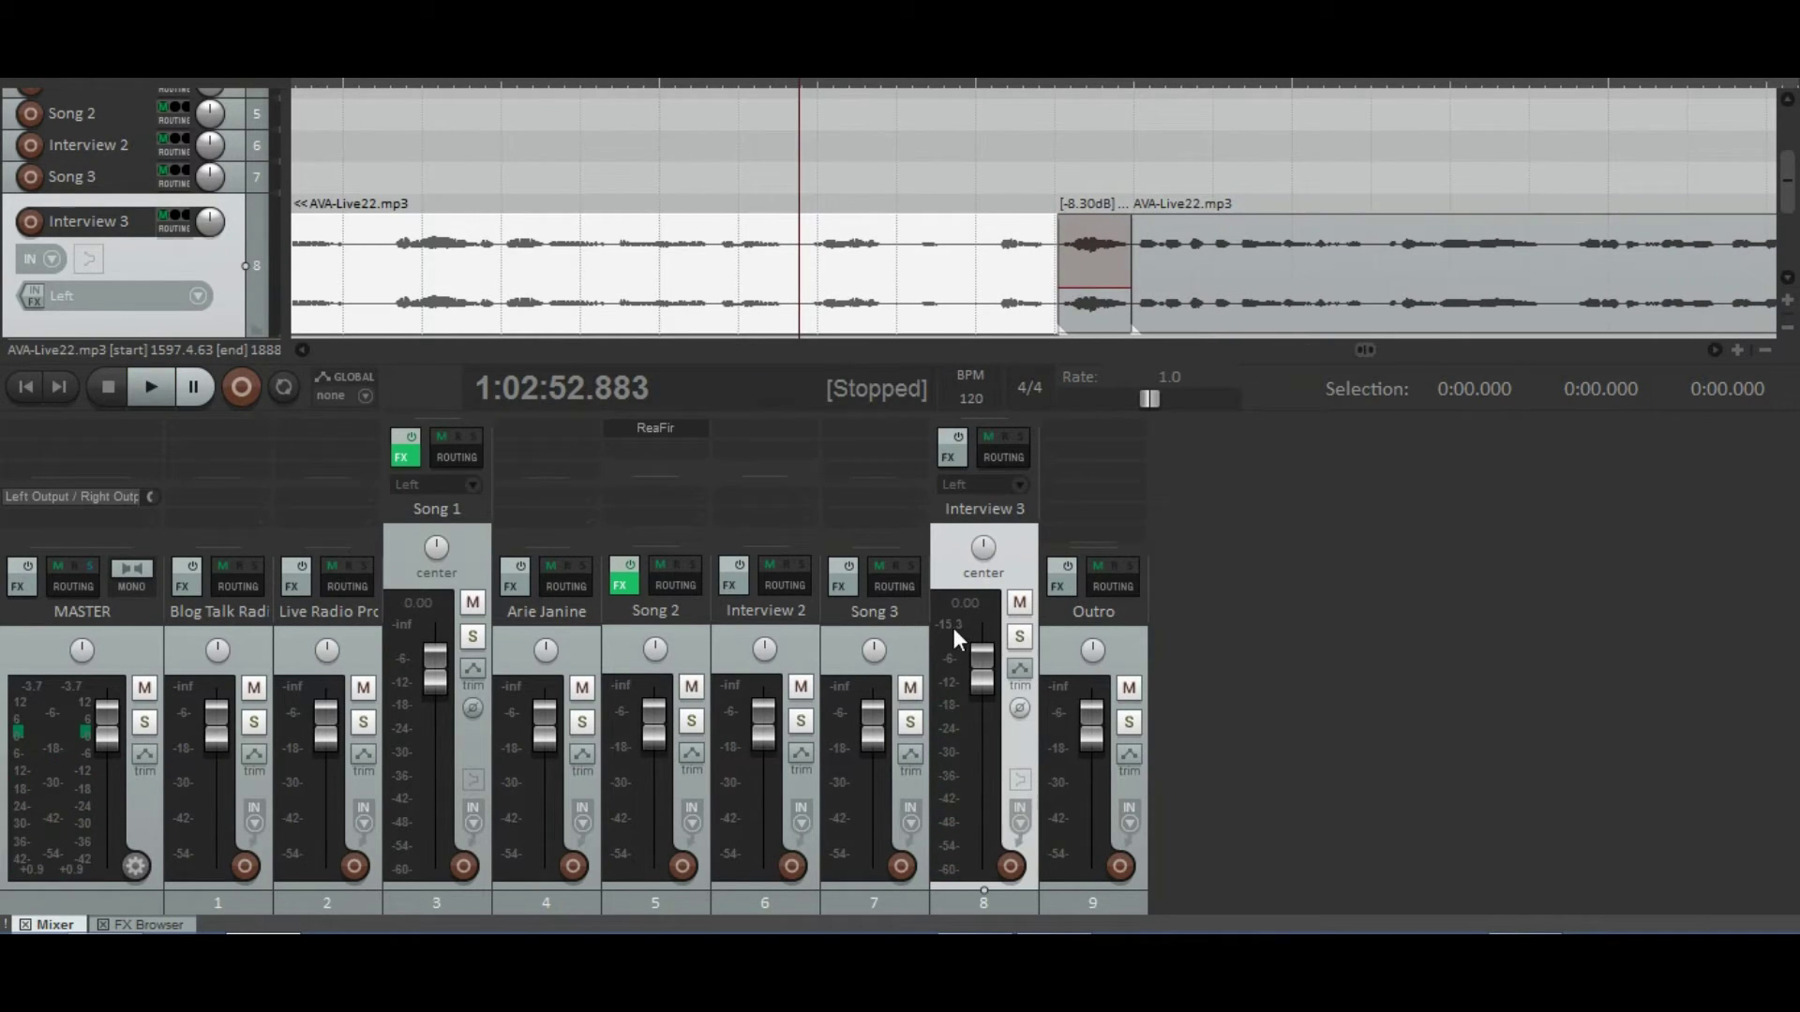
key(space)
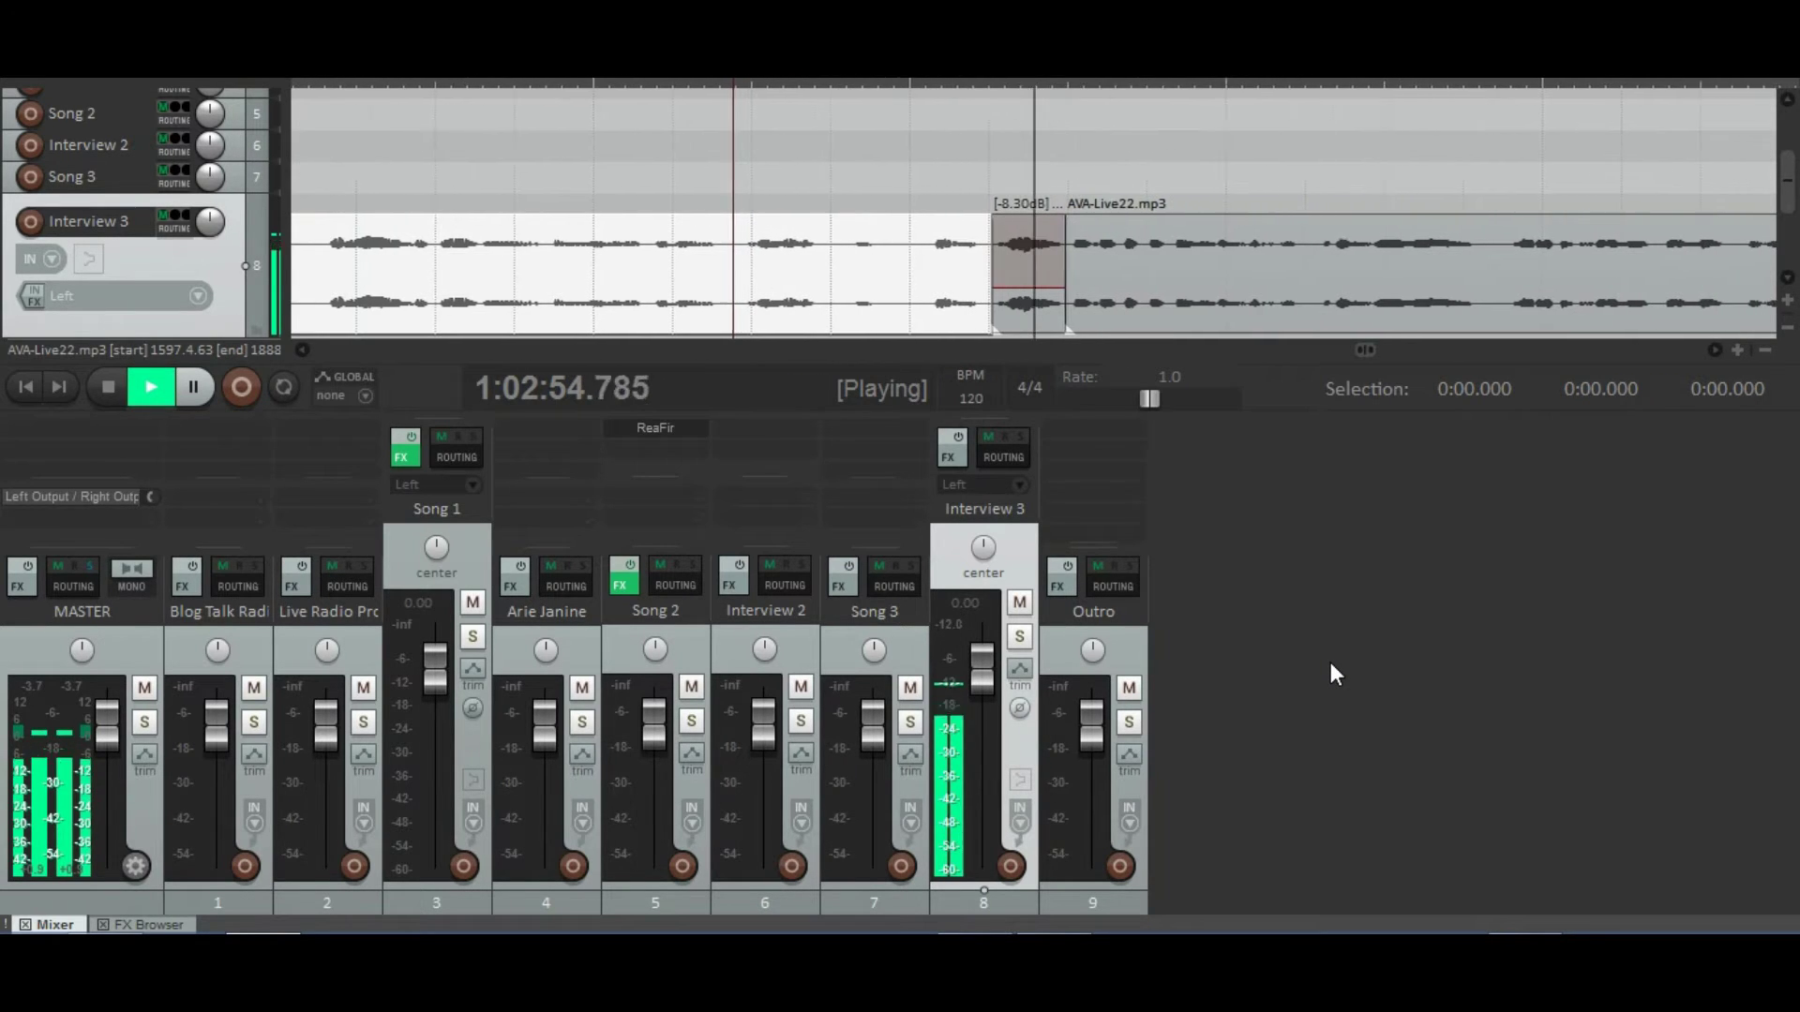
key(space)
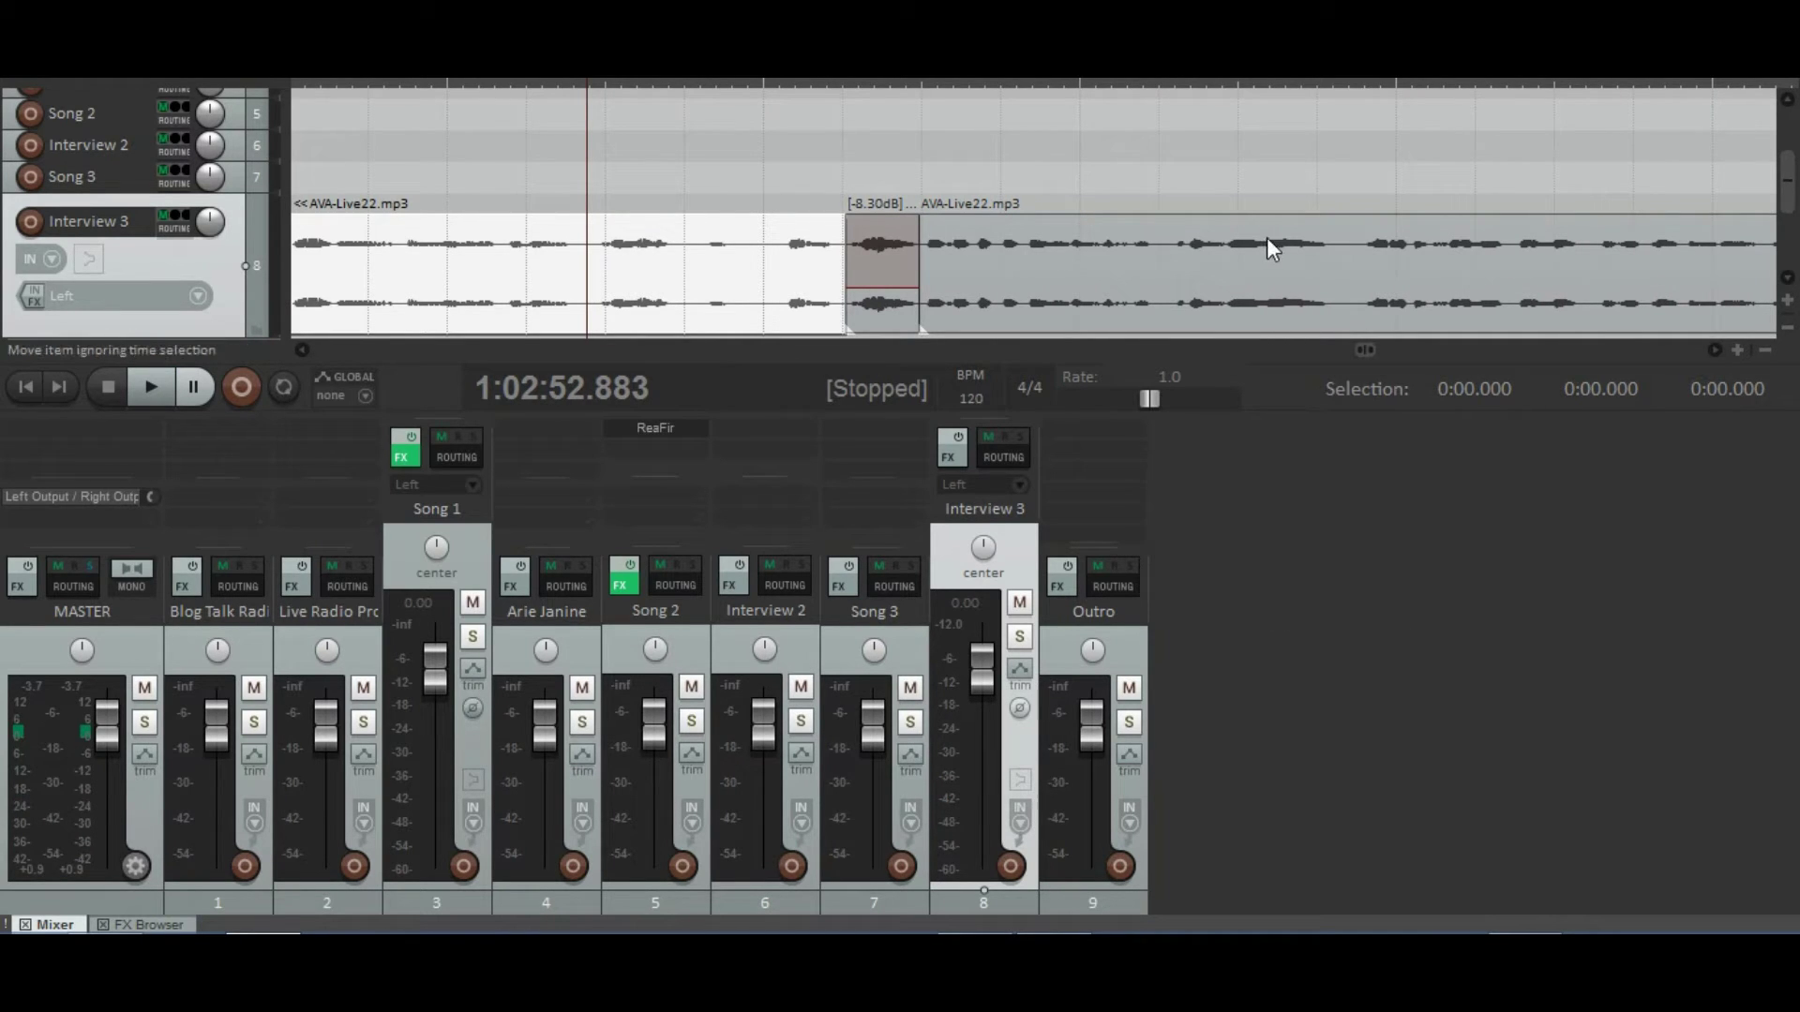
Step: Reselect the lowered peak item in Interview 3 and place the edit cursor near its start at 1:02:54.526
click(869, 257)
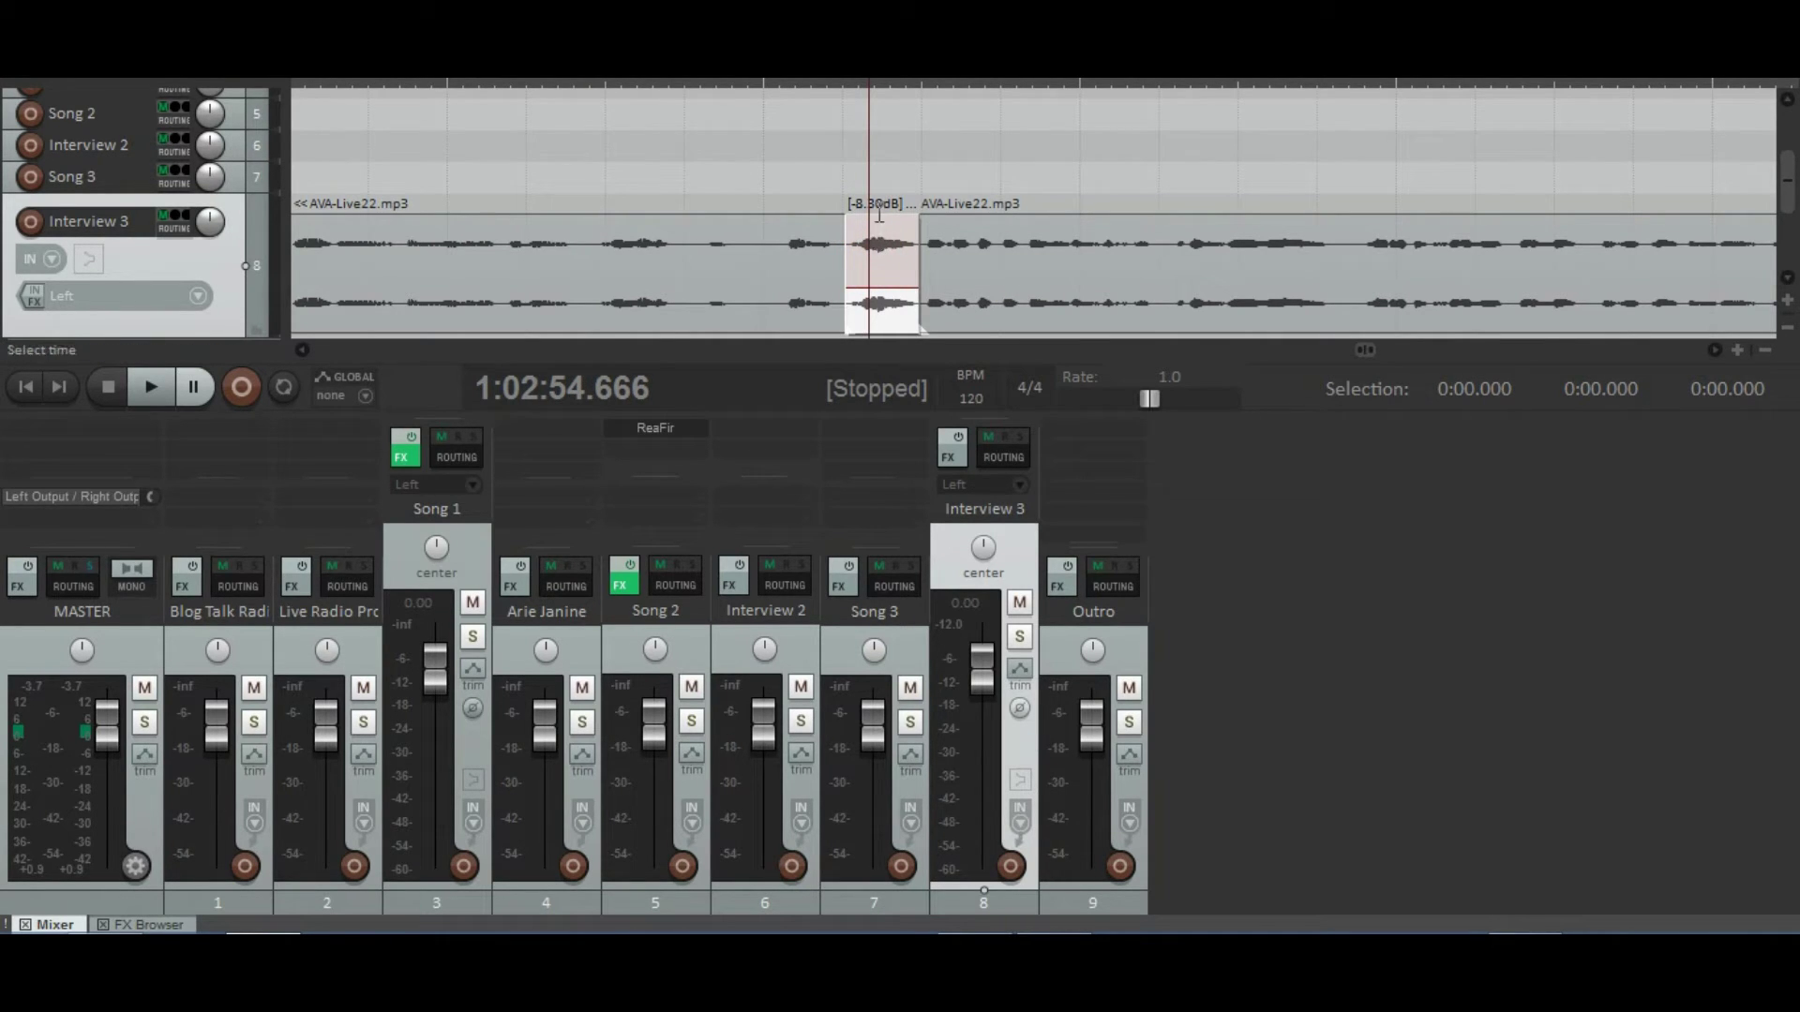
click(876, 225)
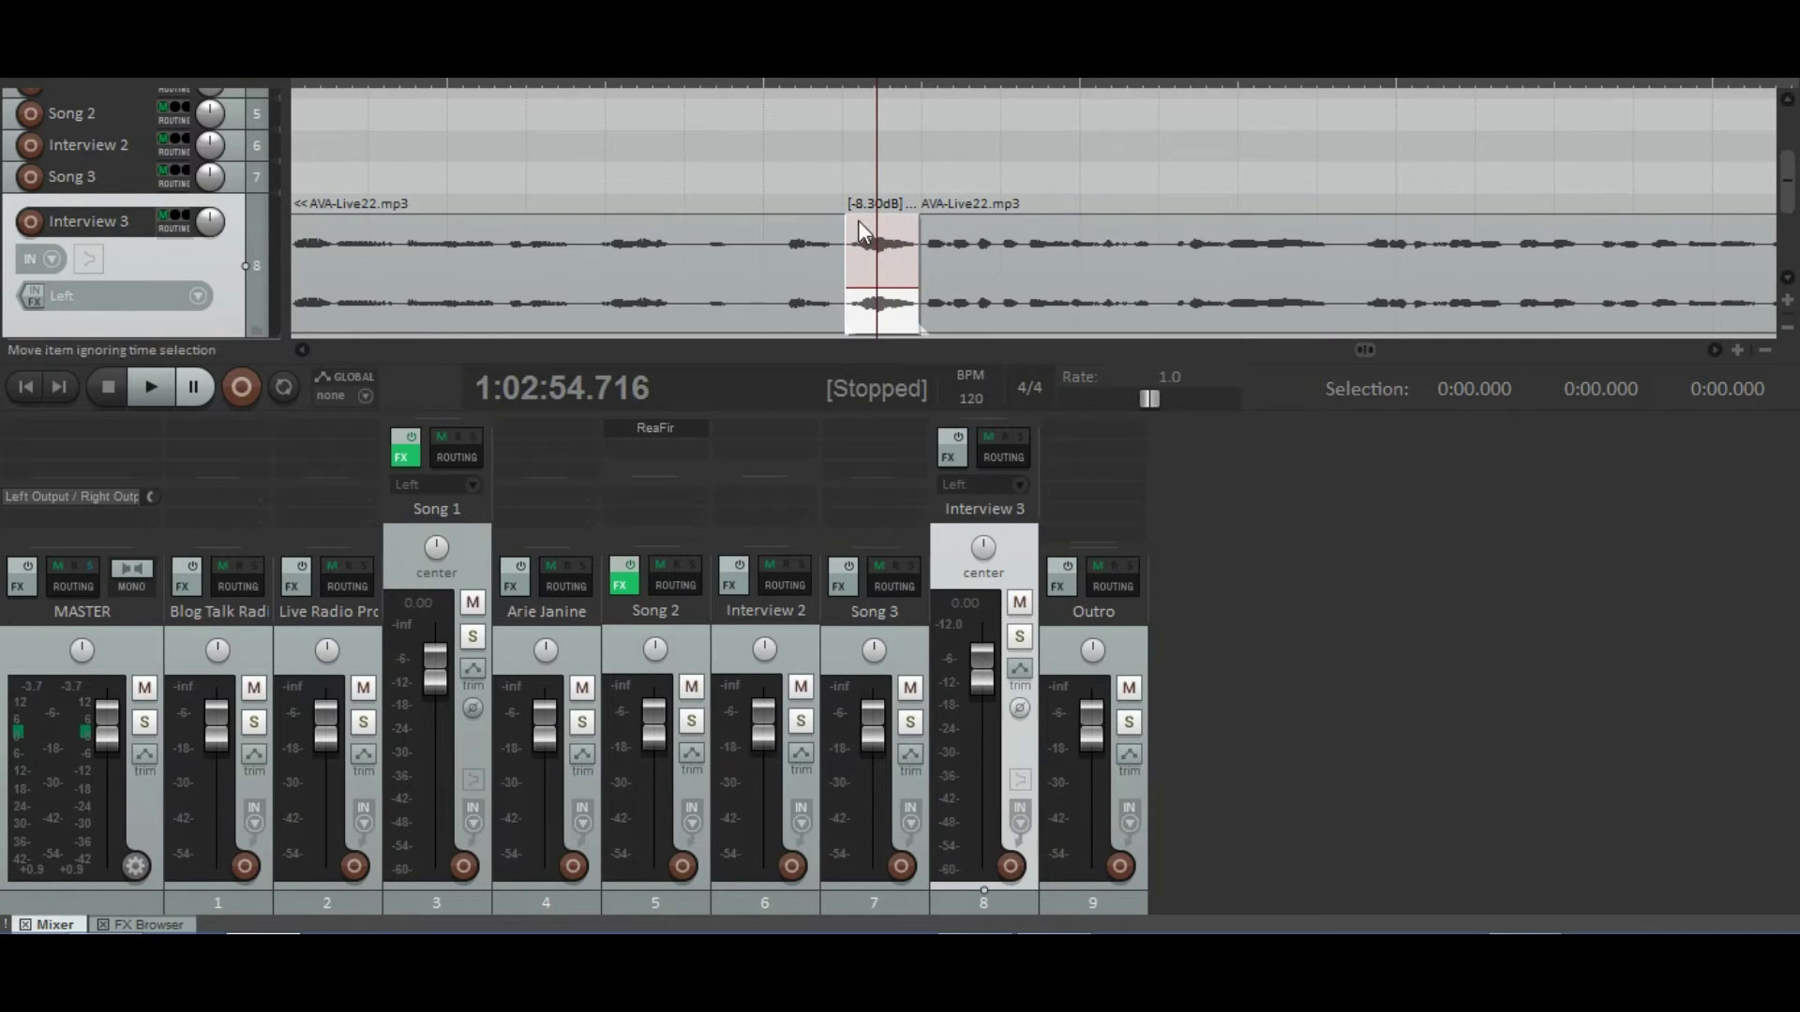
click(851, 220)
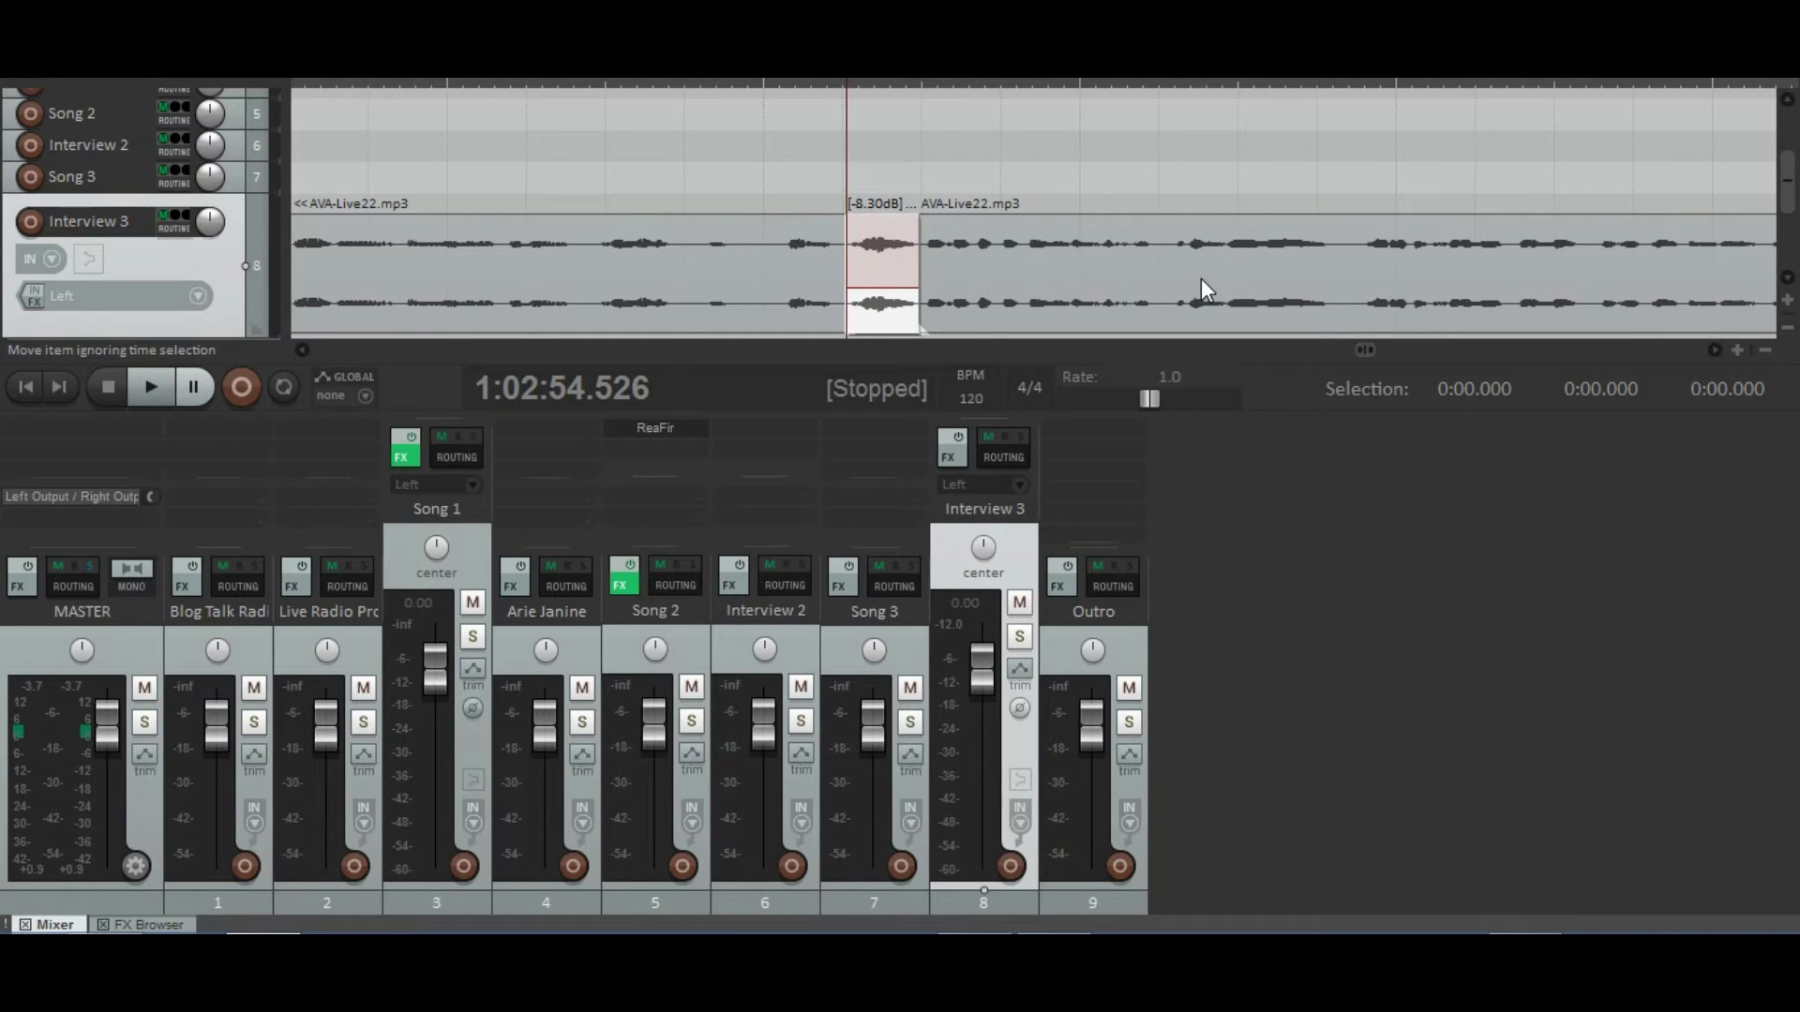
Step: Split the Interview 3 audio item at 1:03:56.193, just before the next loud peak
scroll(1201, 278, up, 2)
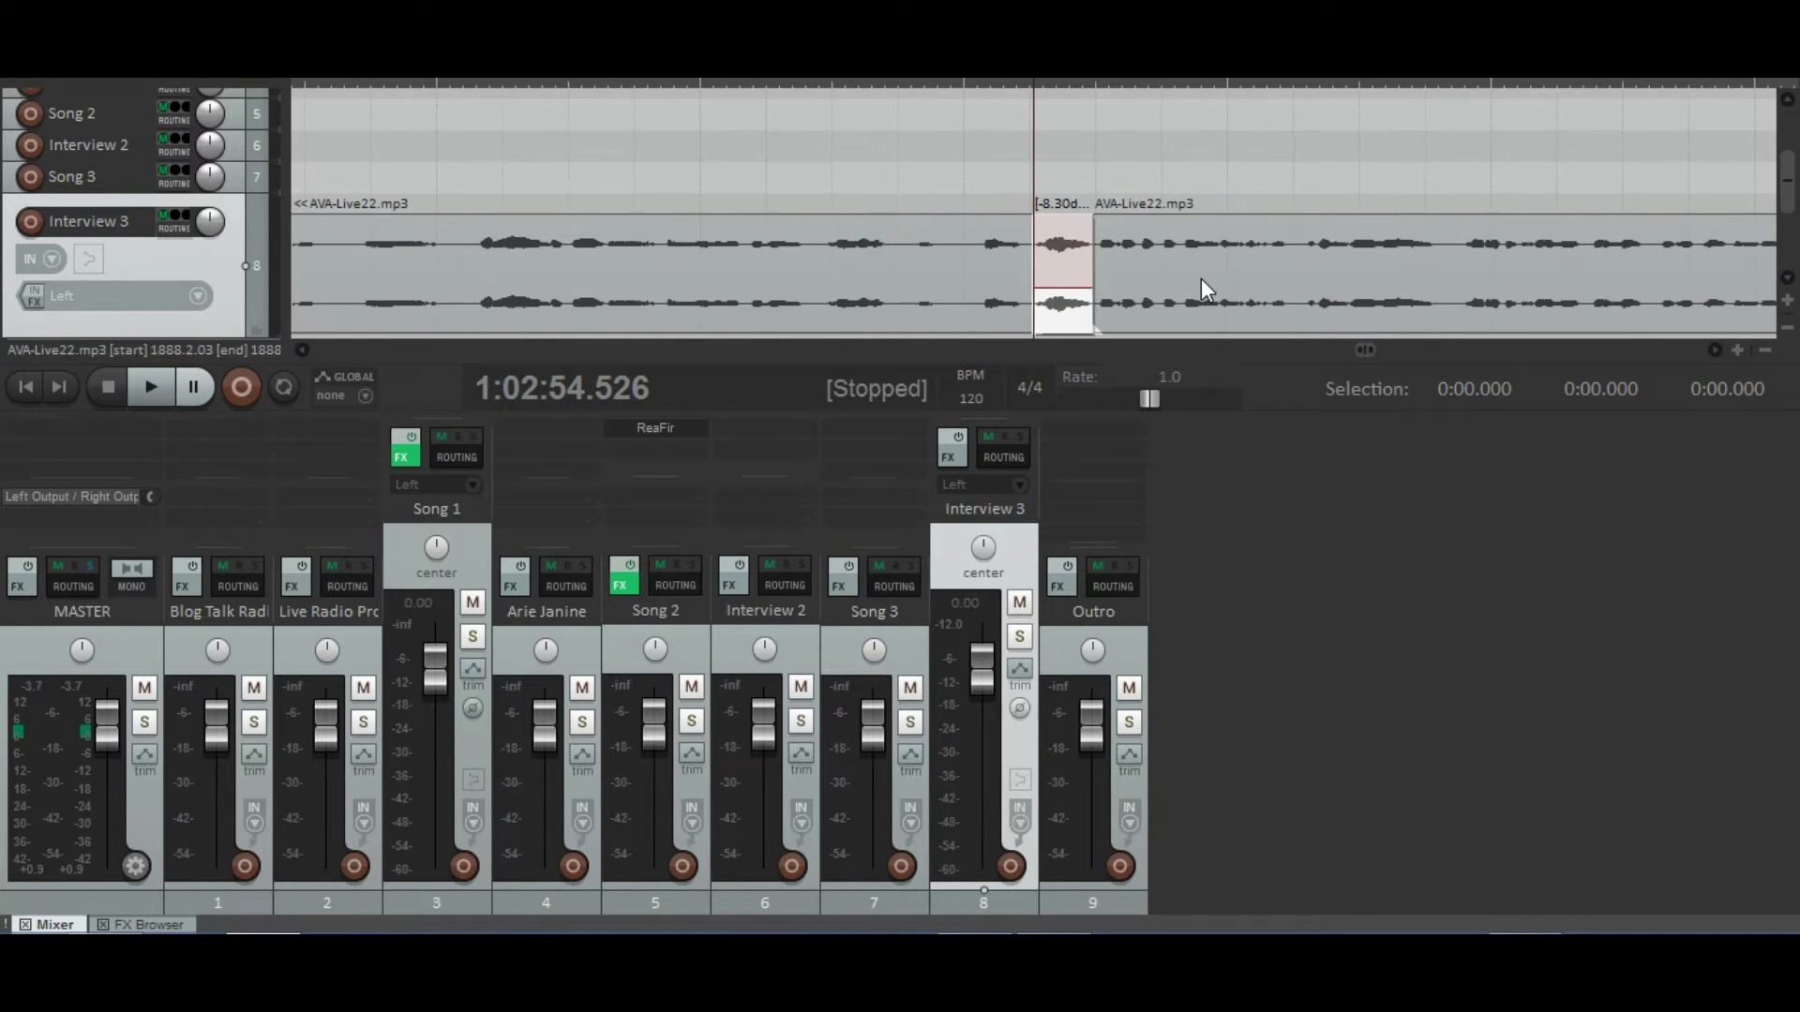
scroll(1438, 268, down, 5)
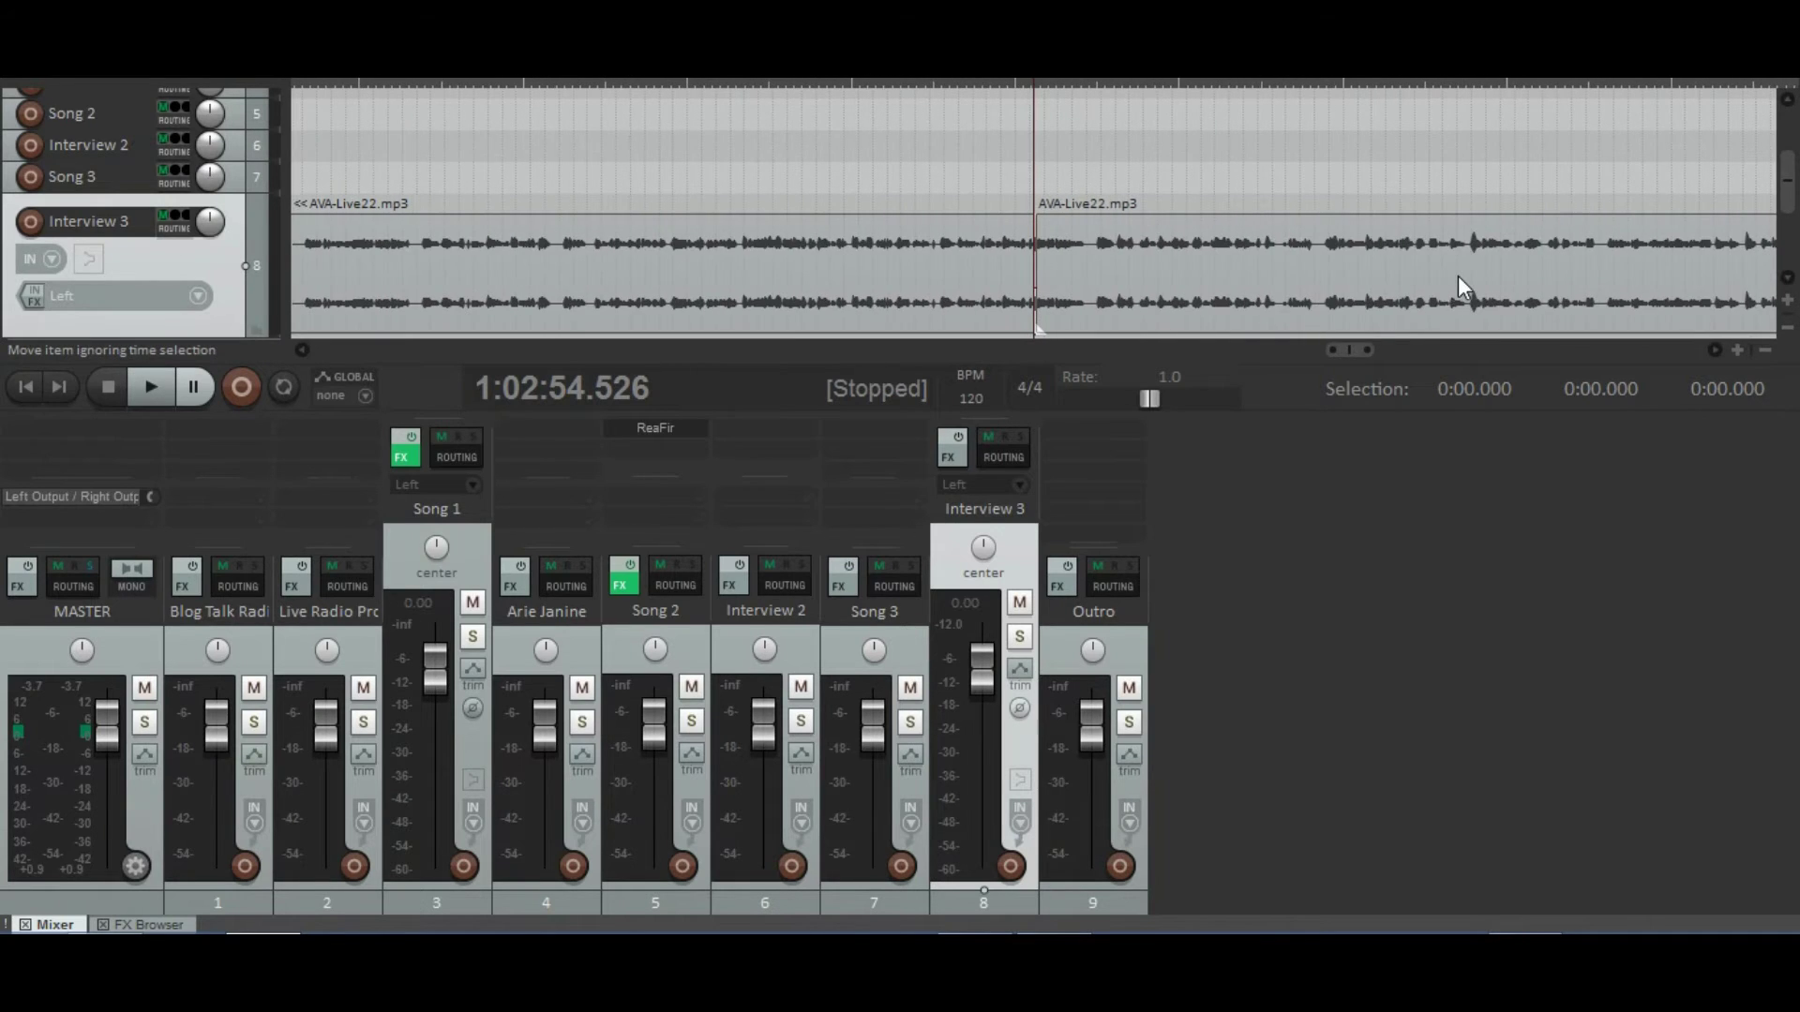
click(1334, 244)
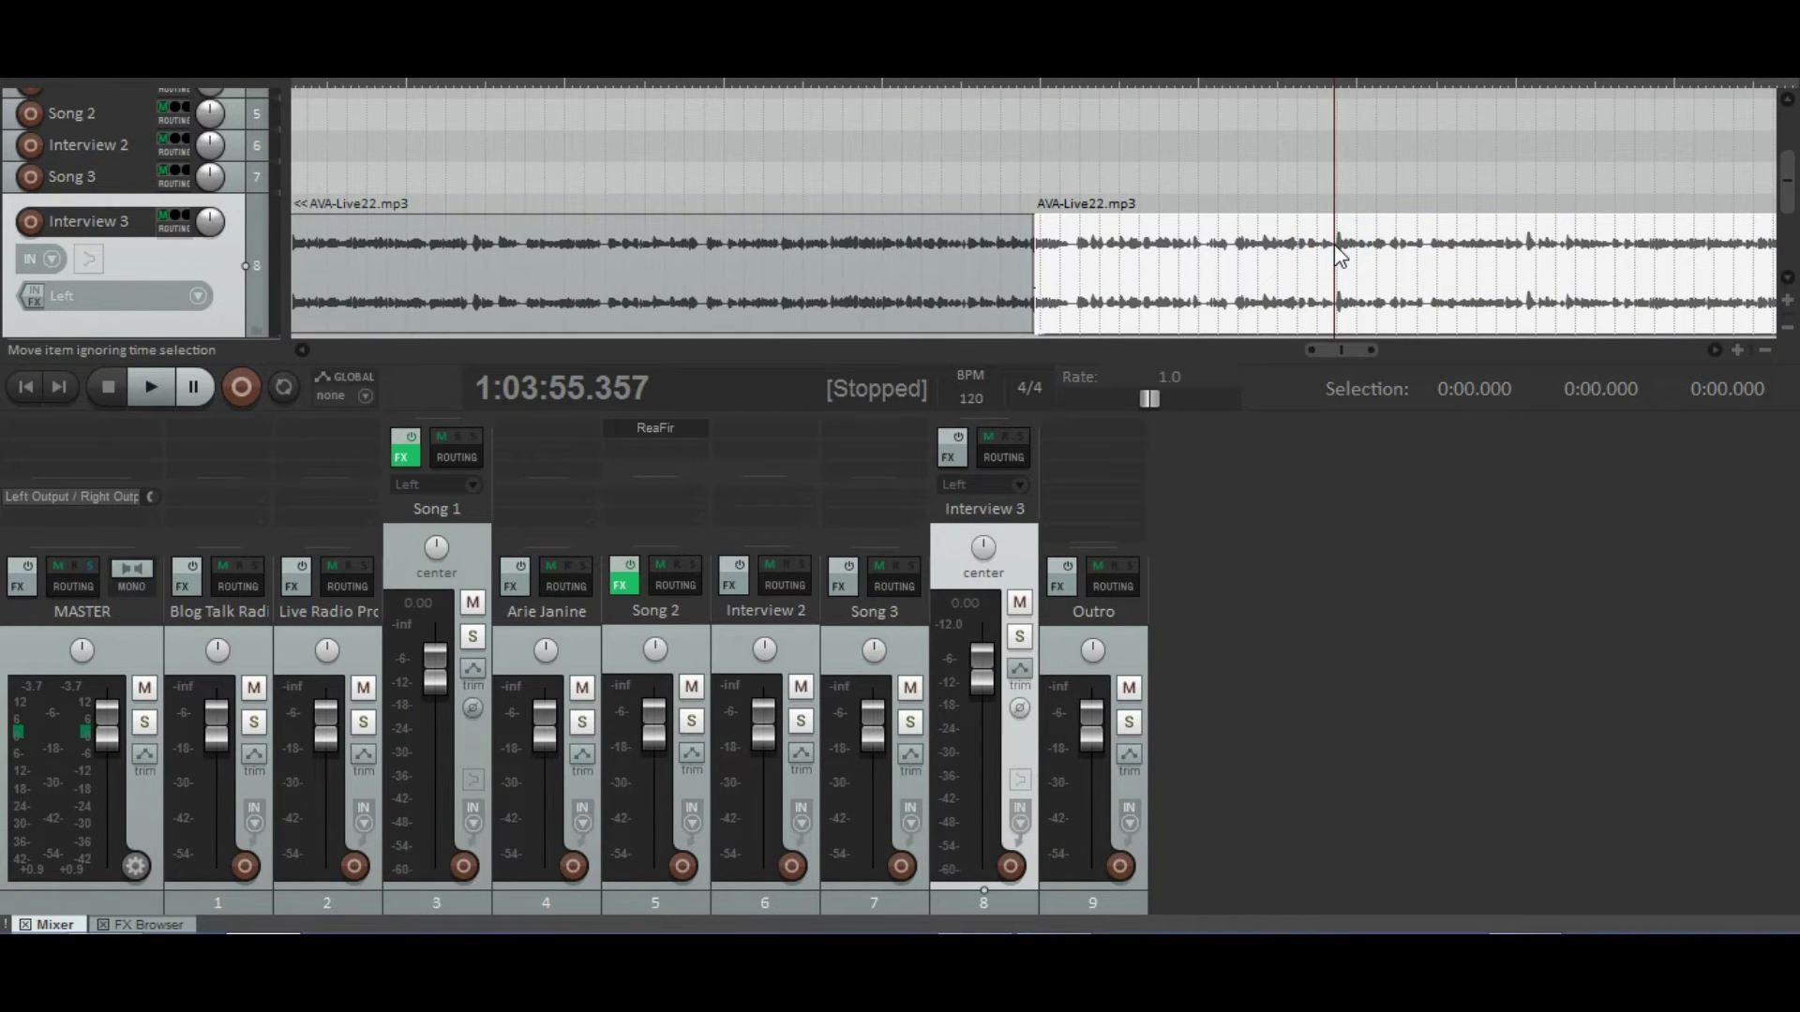
scroll(1334, 244, up, 6)
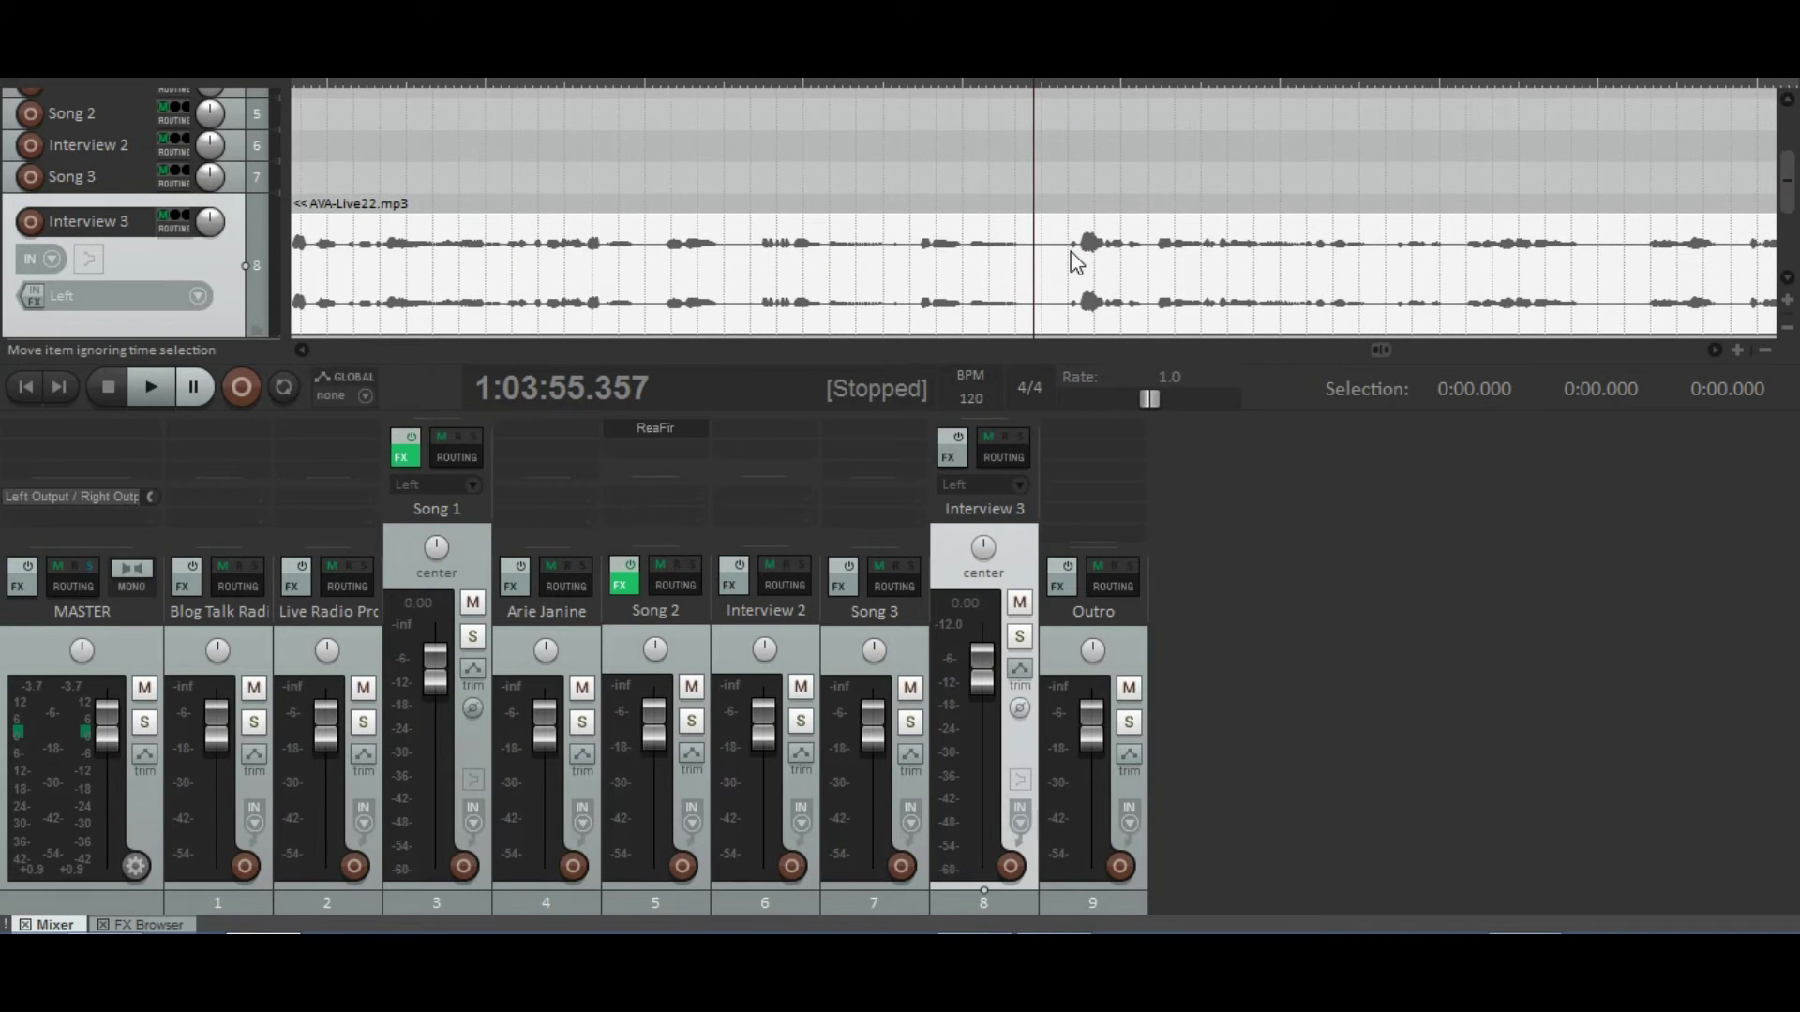
click(1078, 246)
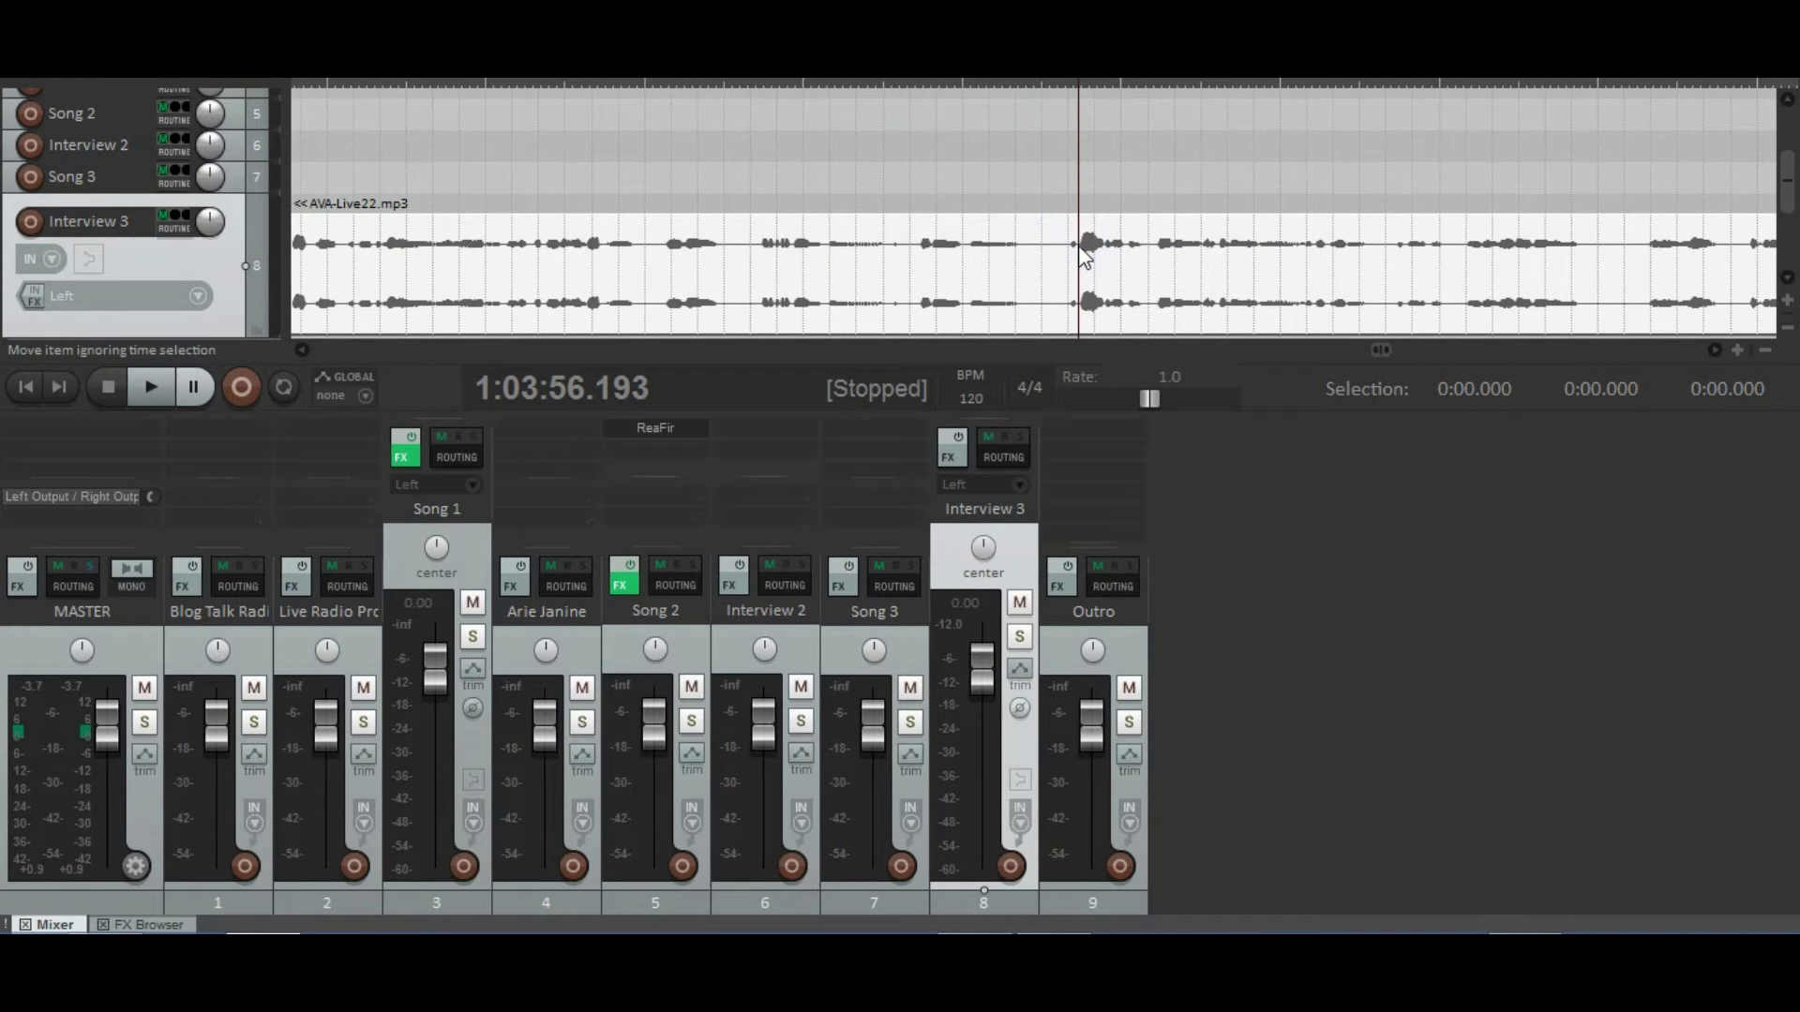
key(s)
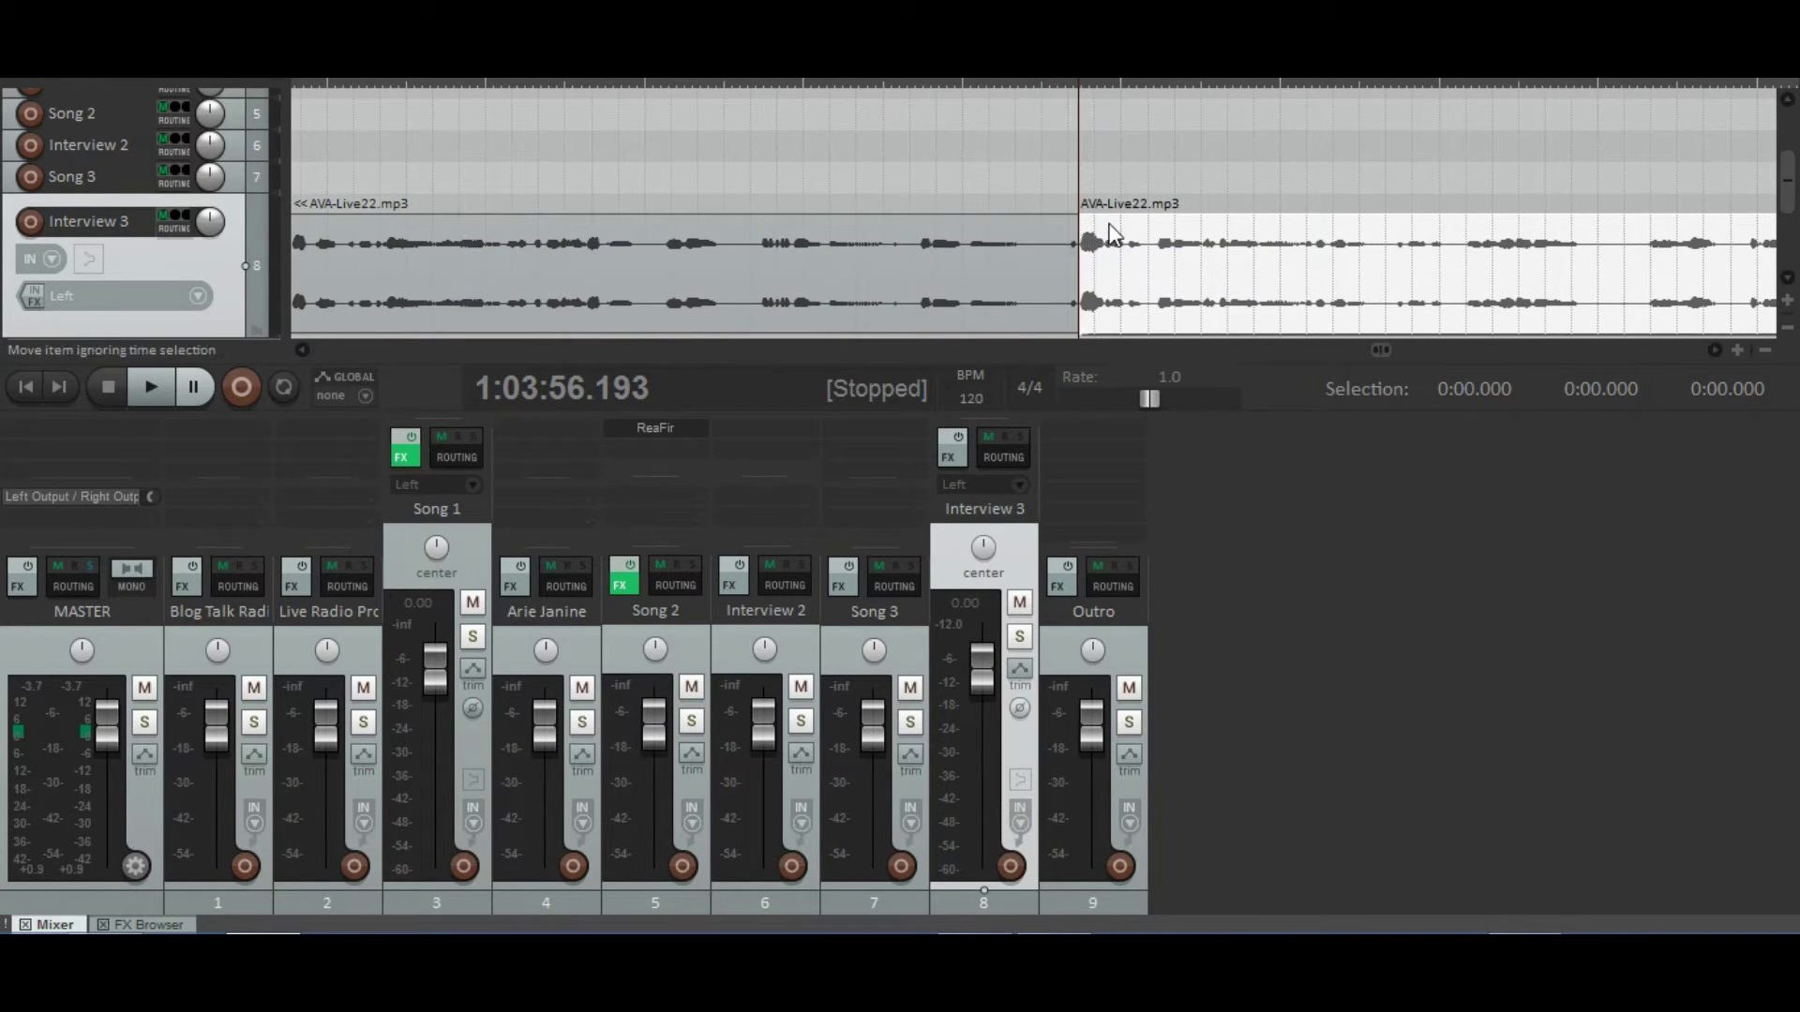
mouse_move(1087, 218)
mouse_down()
mouse_move(1144, 221)
mouse_move(1090, 224)
mouse_up()
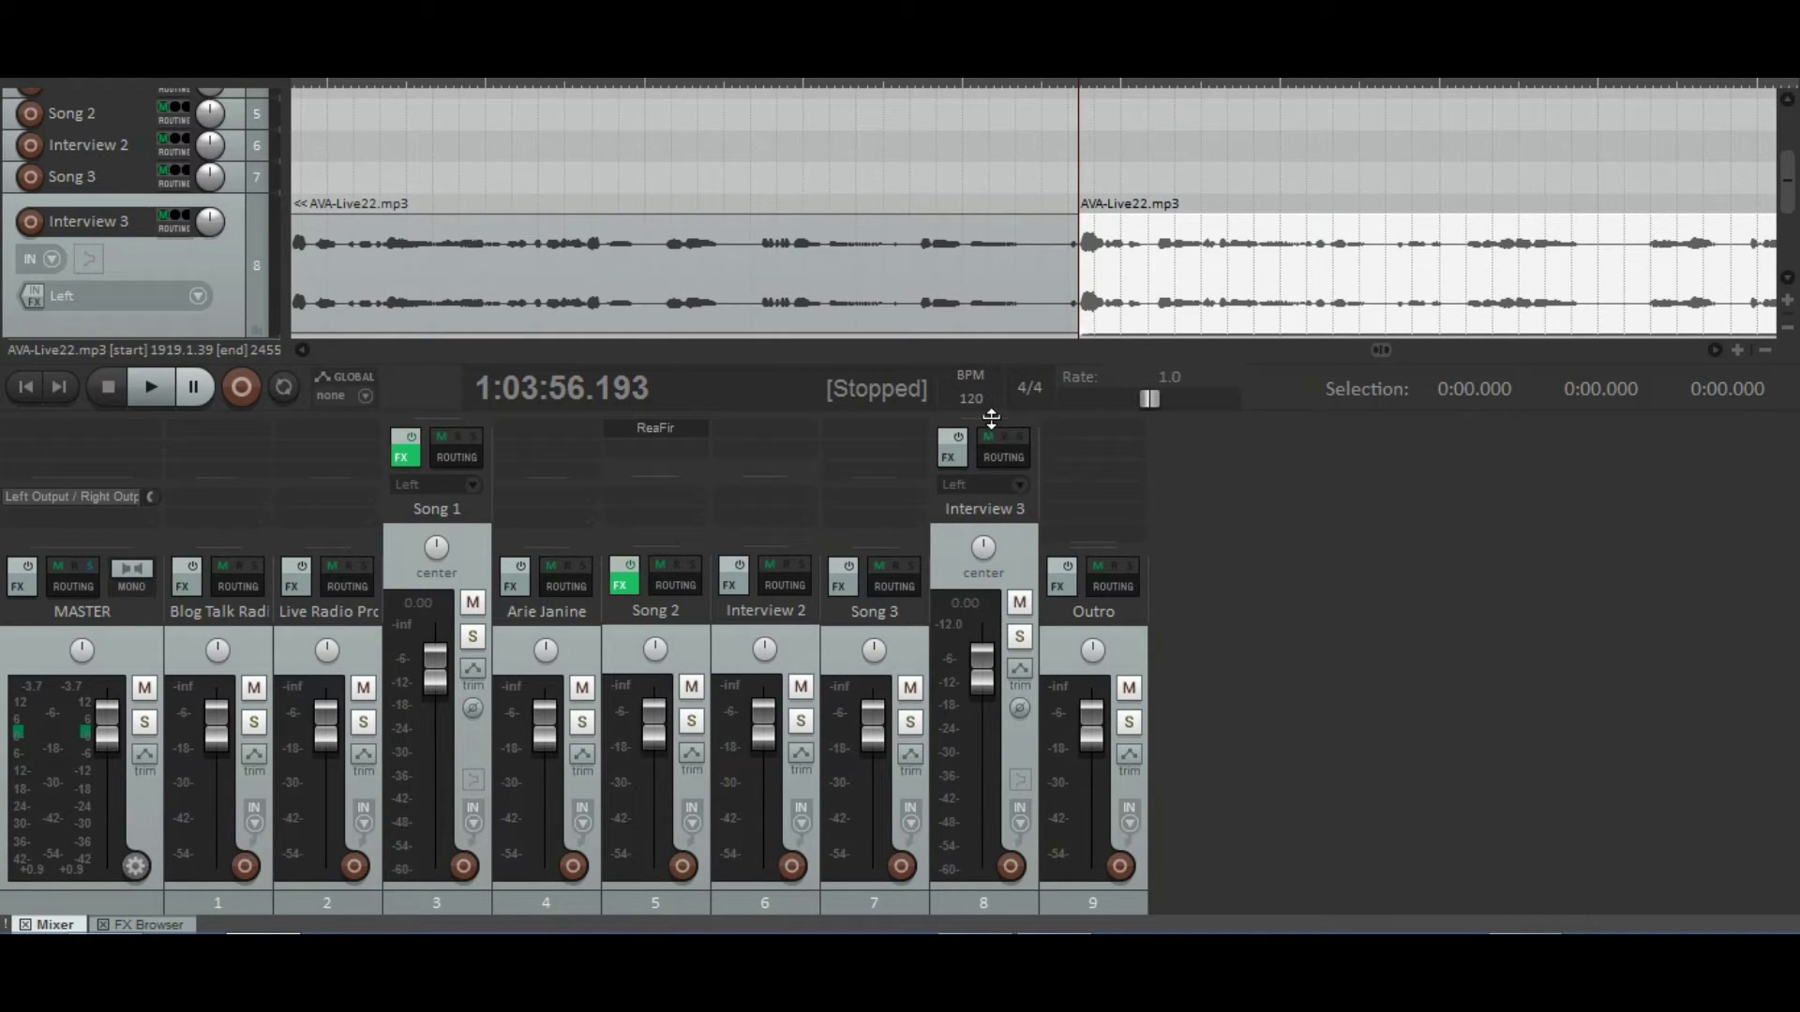
Step: Shrink Interview 3's mixer strip and enlarge the Song 1 track, selecting its audio item at 4:49.191
drag(990, 417, 1004, 552)
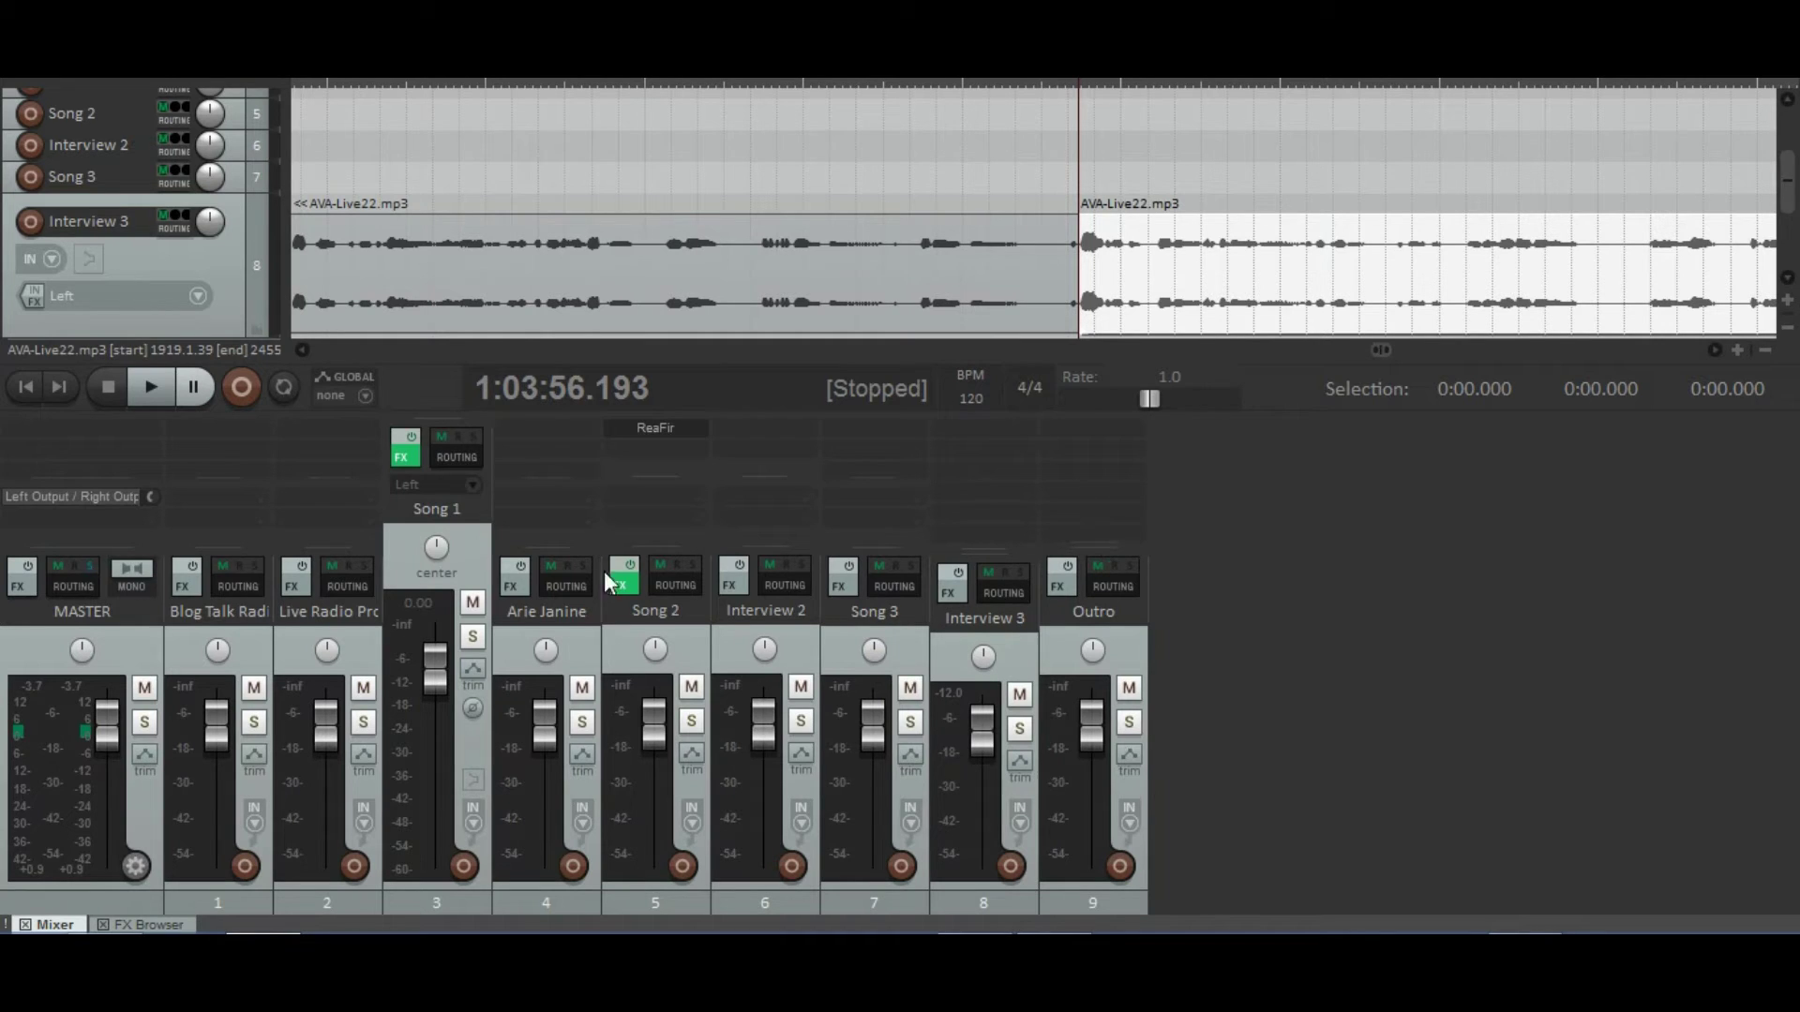
click(452, 549)
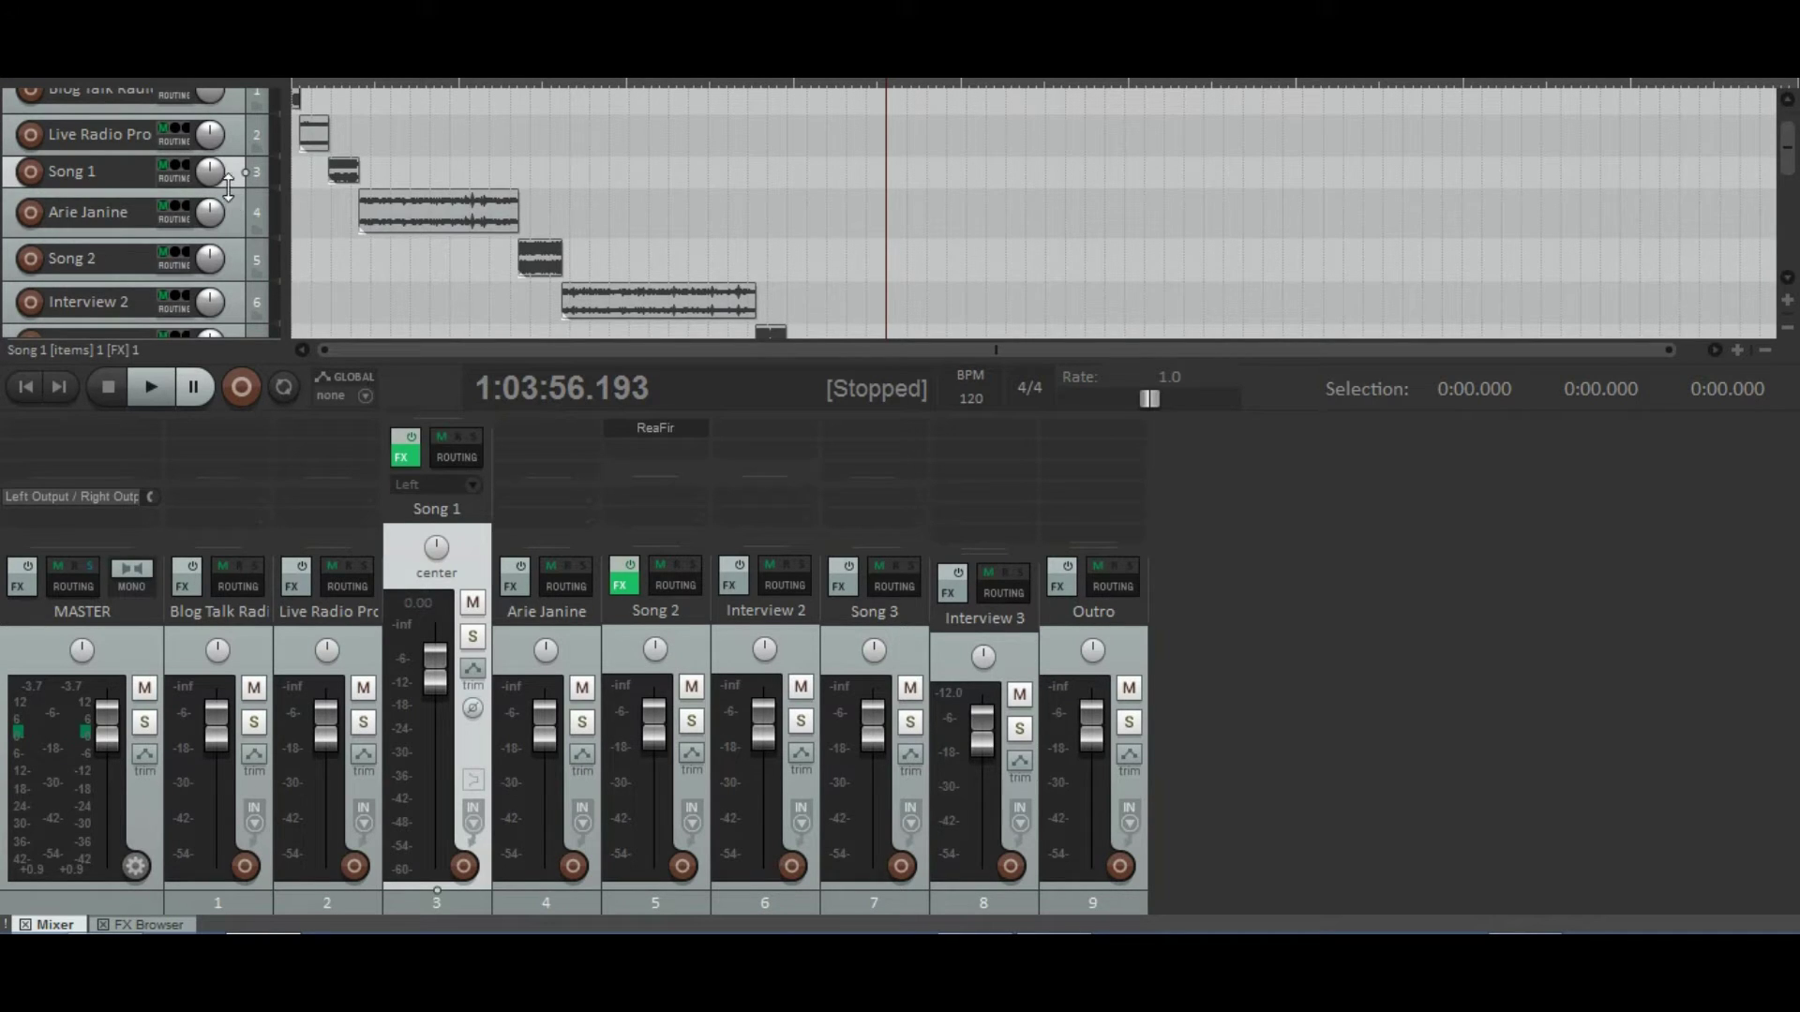
key(grave)
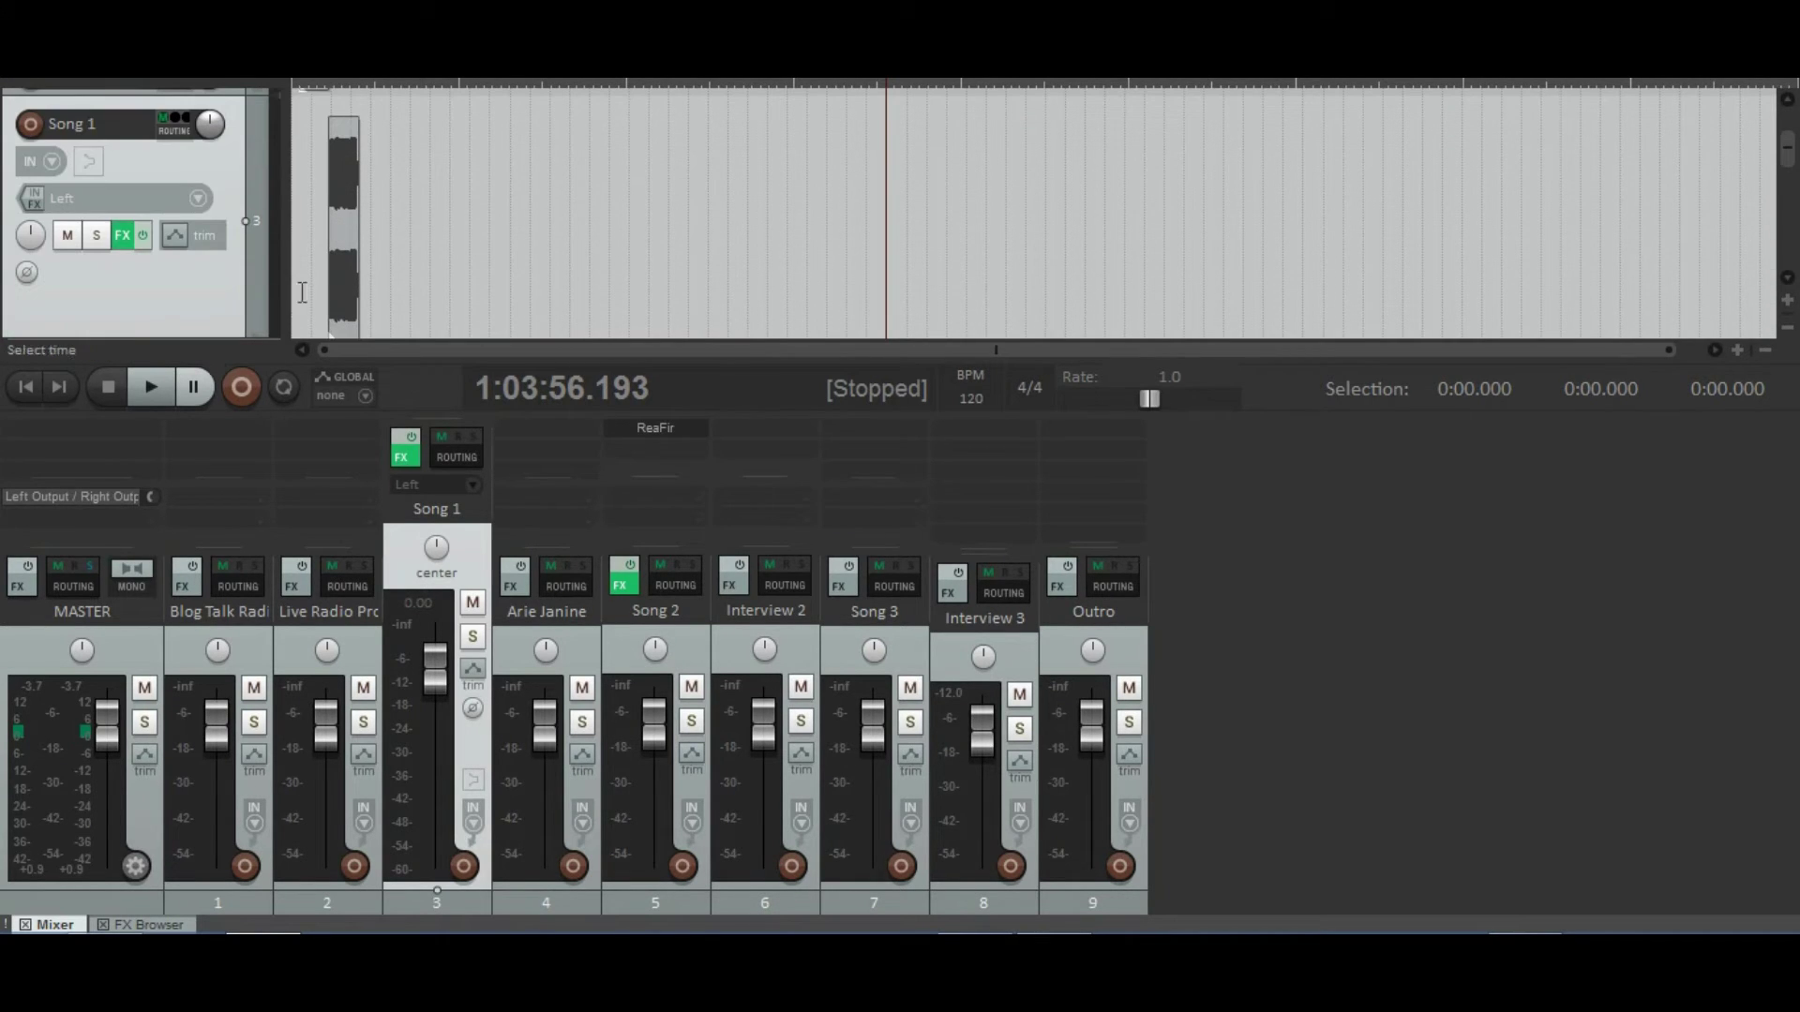
click(336, 230)
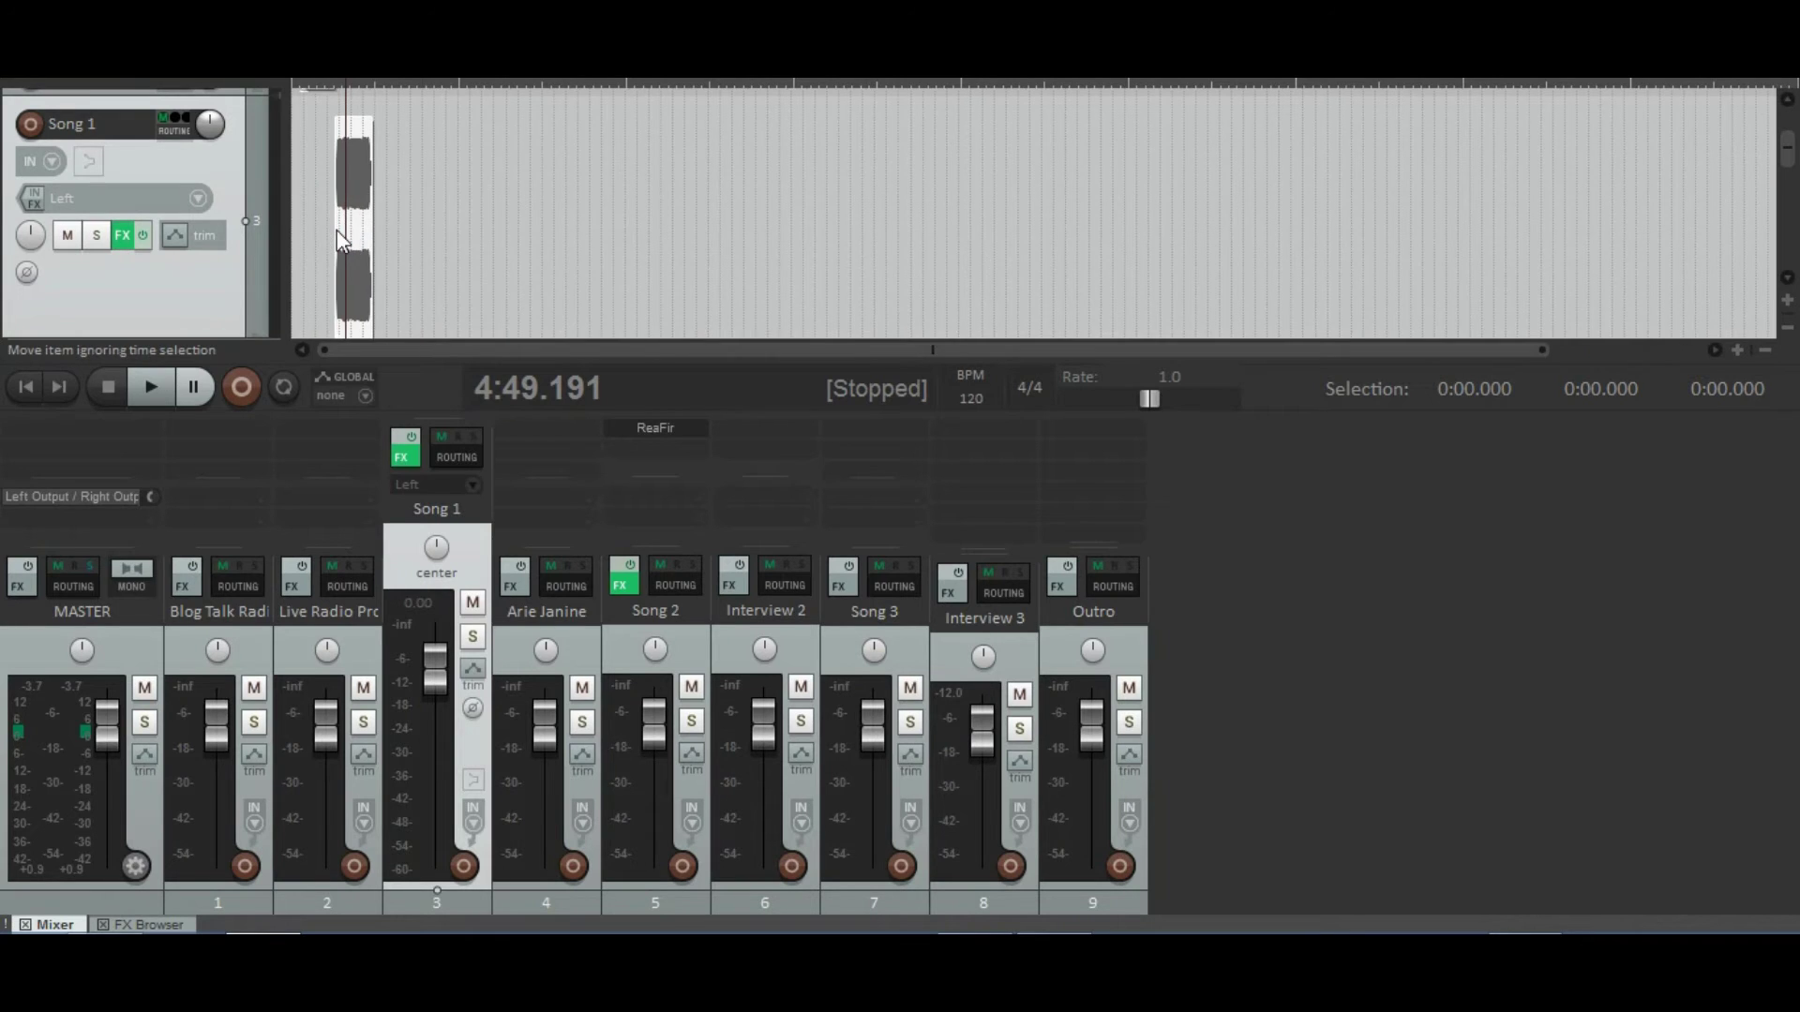
Step: Place the edit cursor at 3:53.287, just before the start of Song 1's audio item
scroll(335, 228, up, 8)
scroll(695, 226, up, 3)
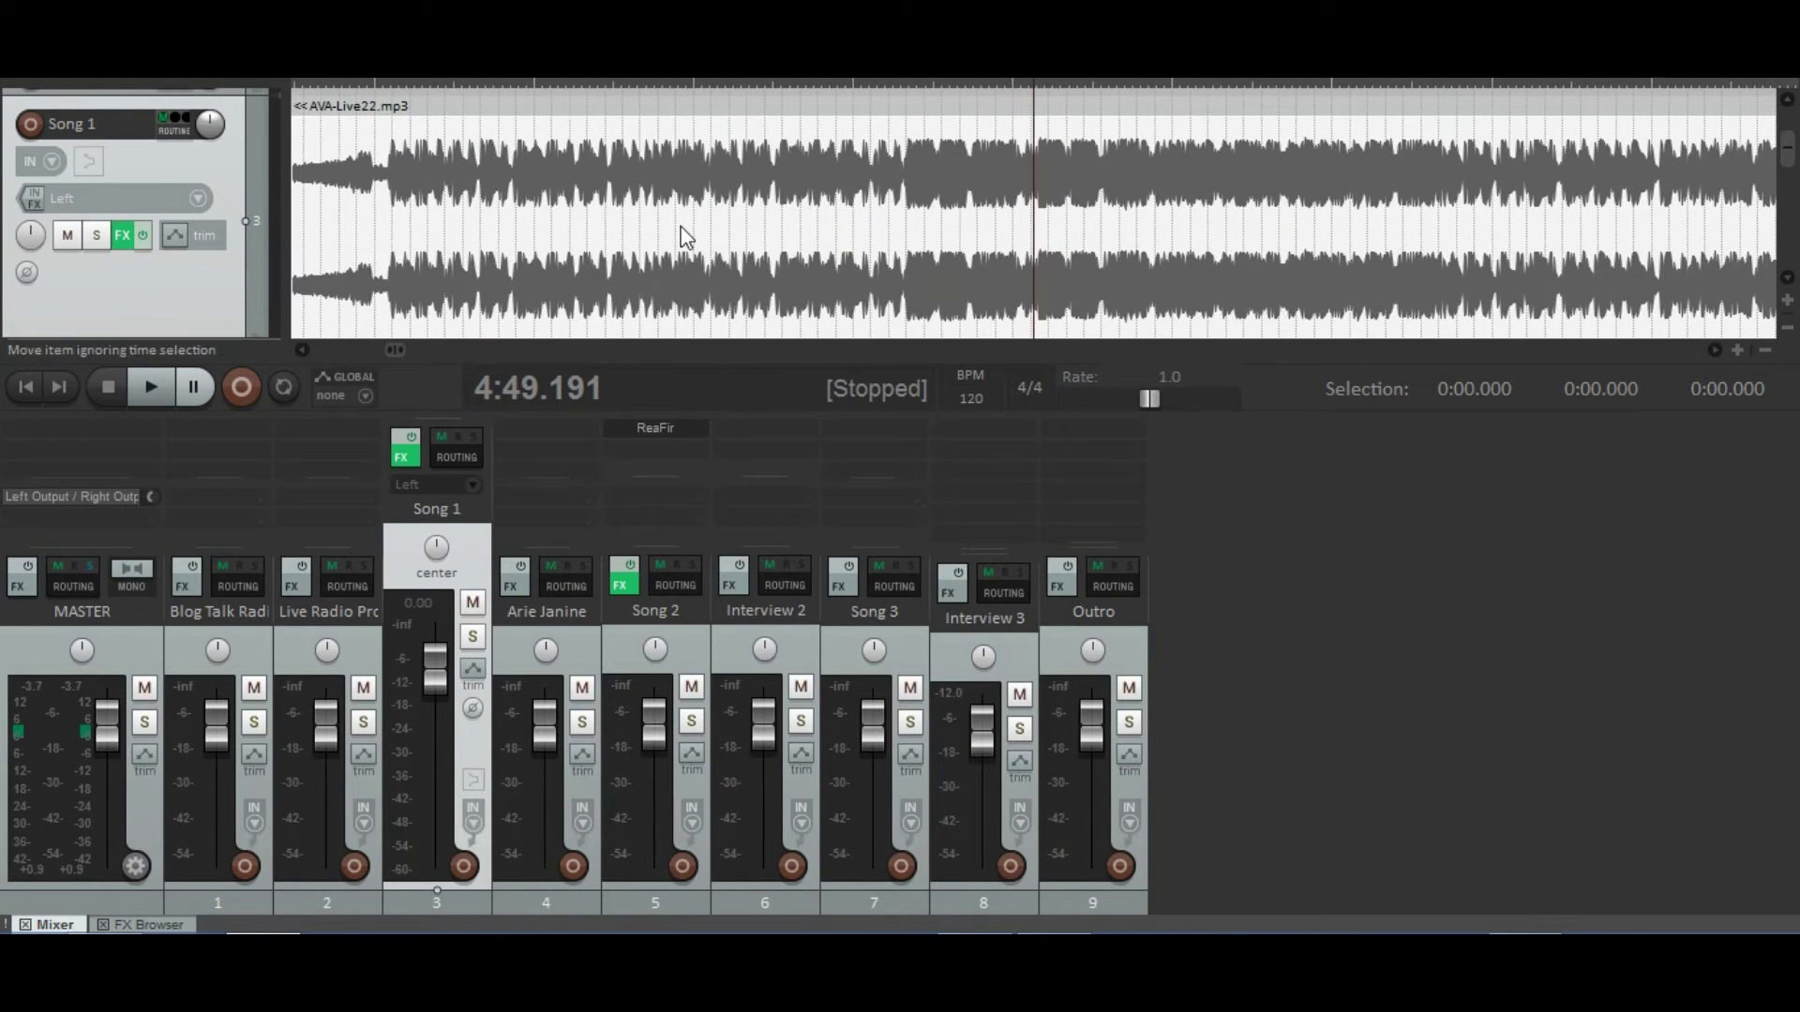
scroll(678, 233, down, 1)
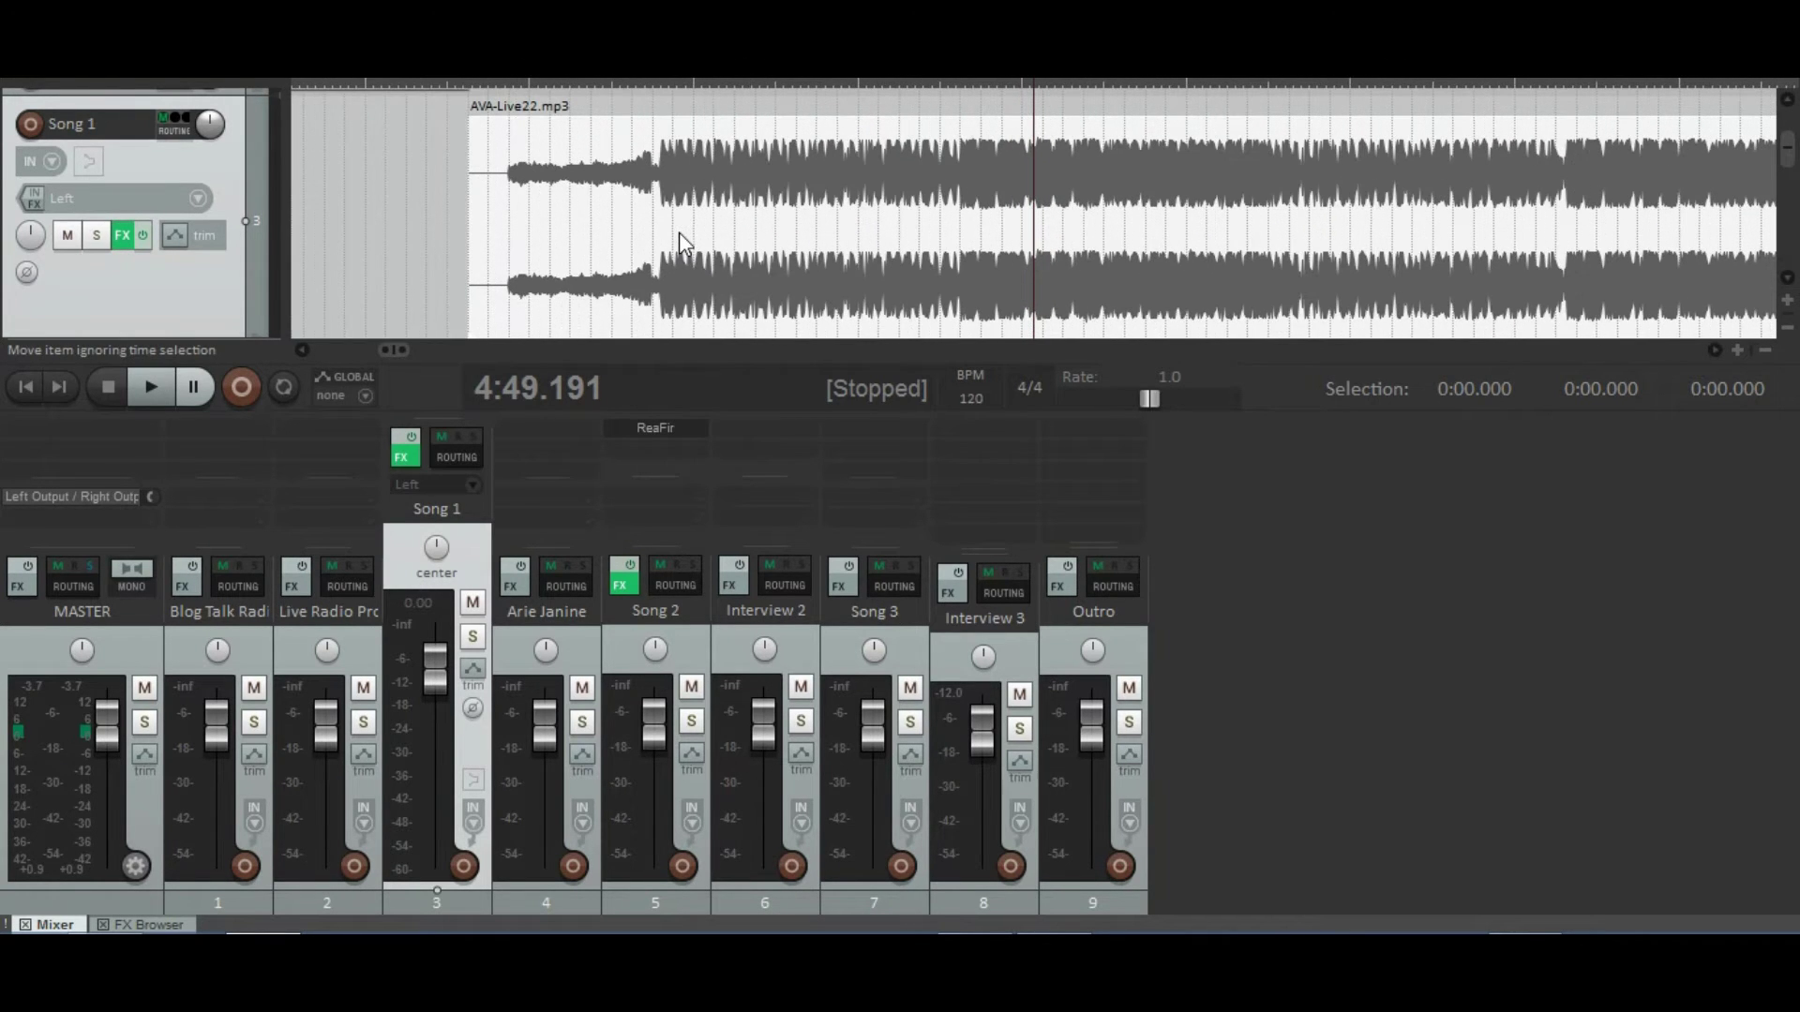
click(459, 199)
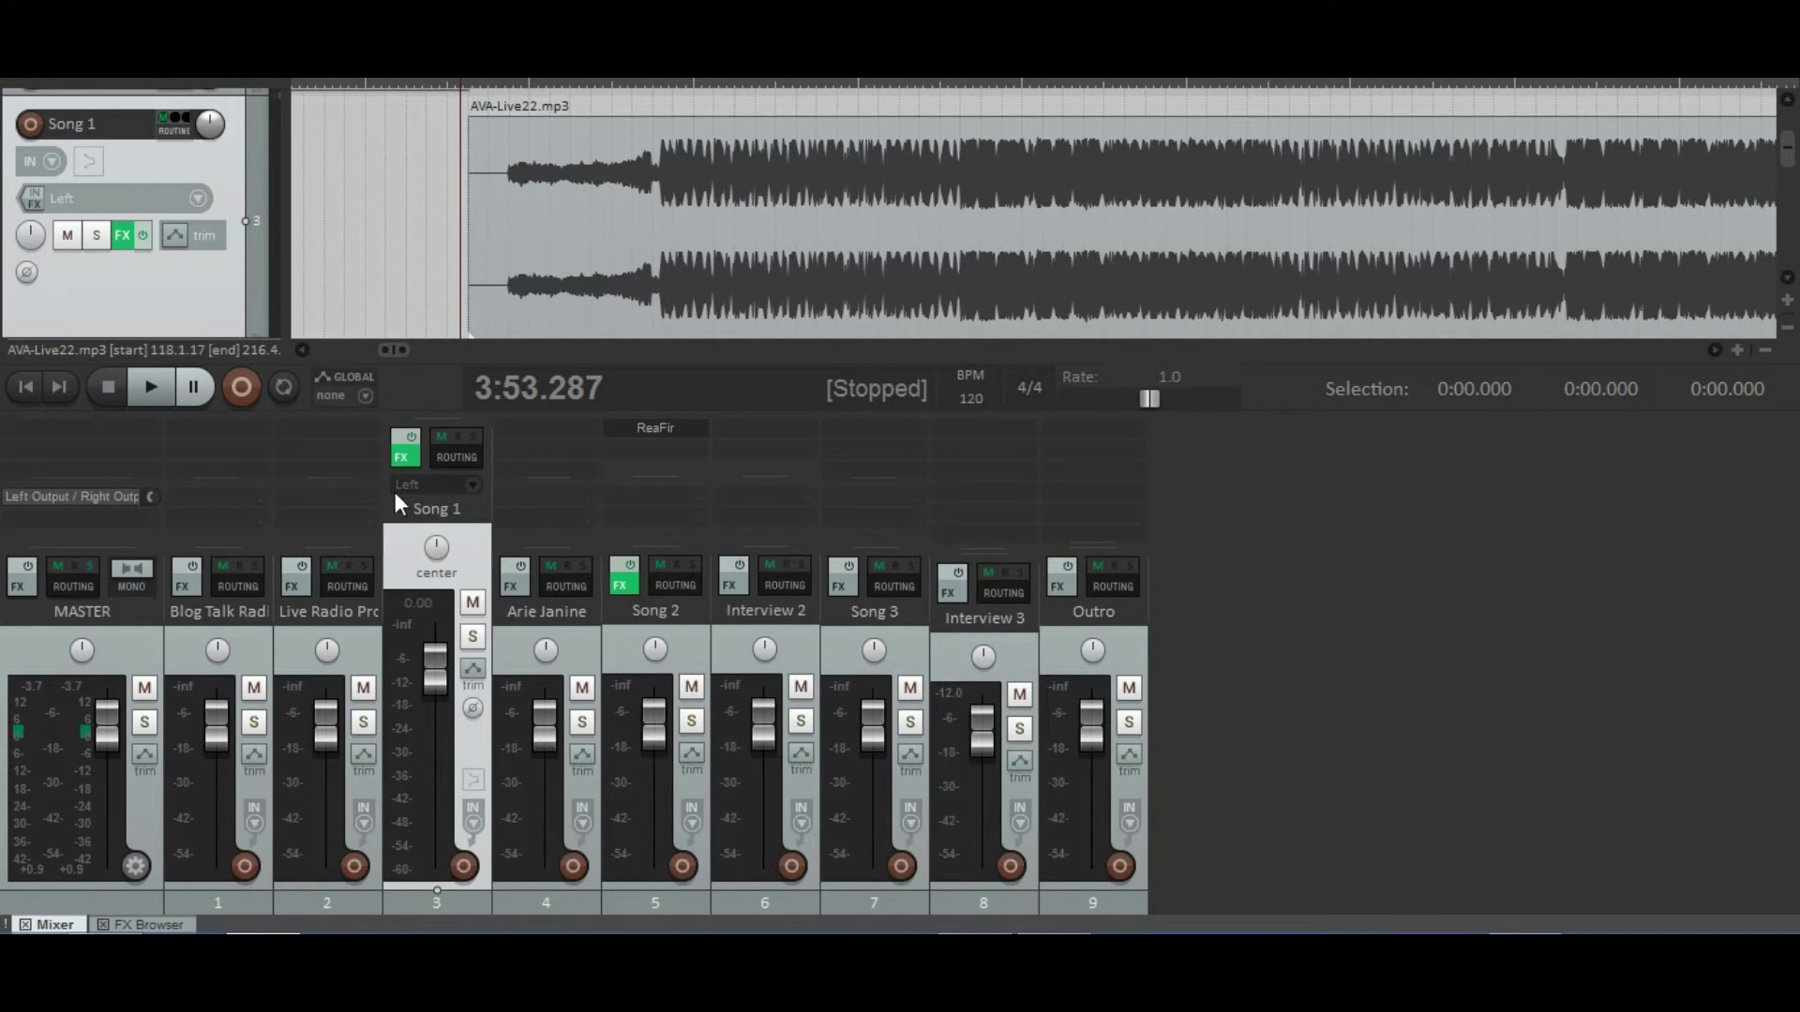
Step: Shrink Song 1's mixer strip to reveal its effect inserts and open its ReaFir plugin in a floating window clear of the track
click(435, 431)
drag(441, 416, 440, 544)
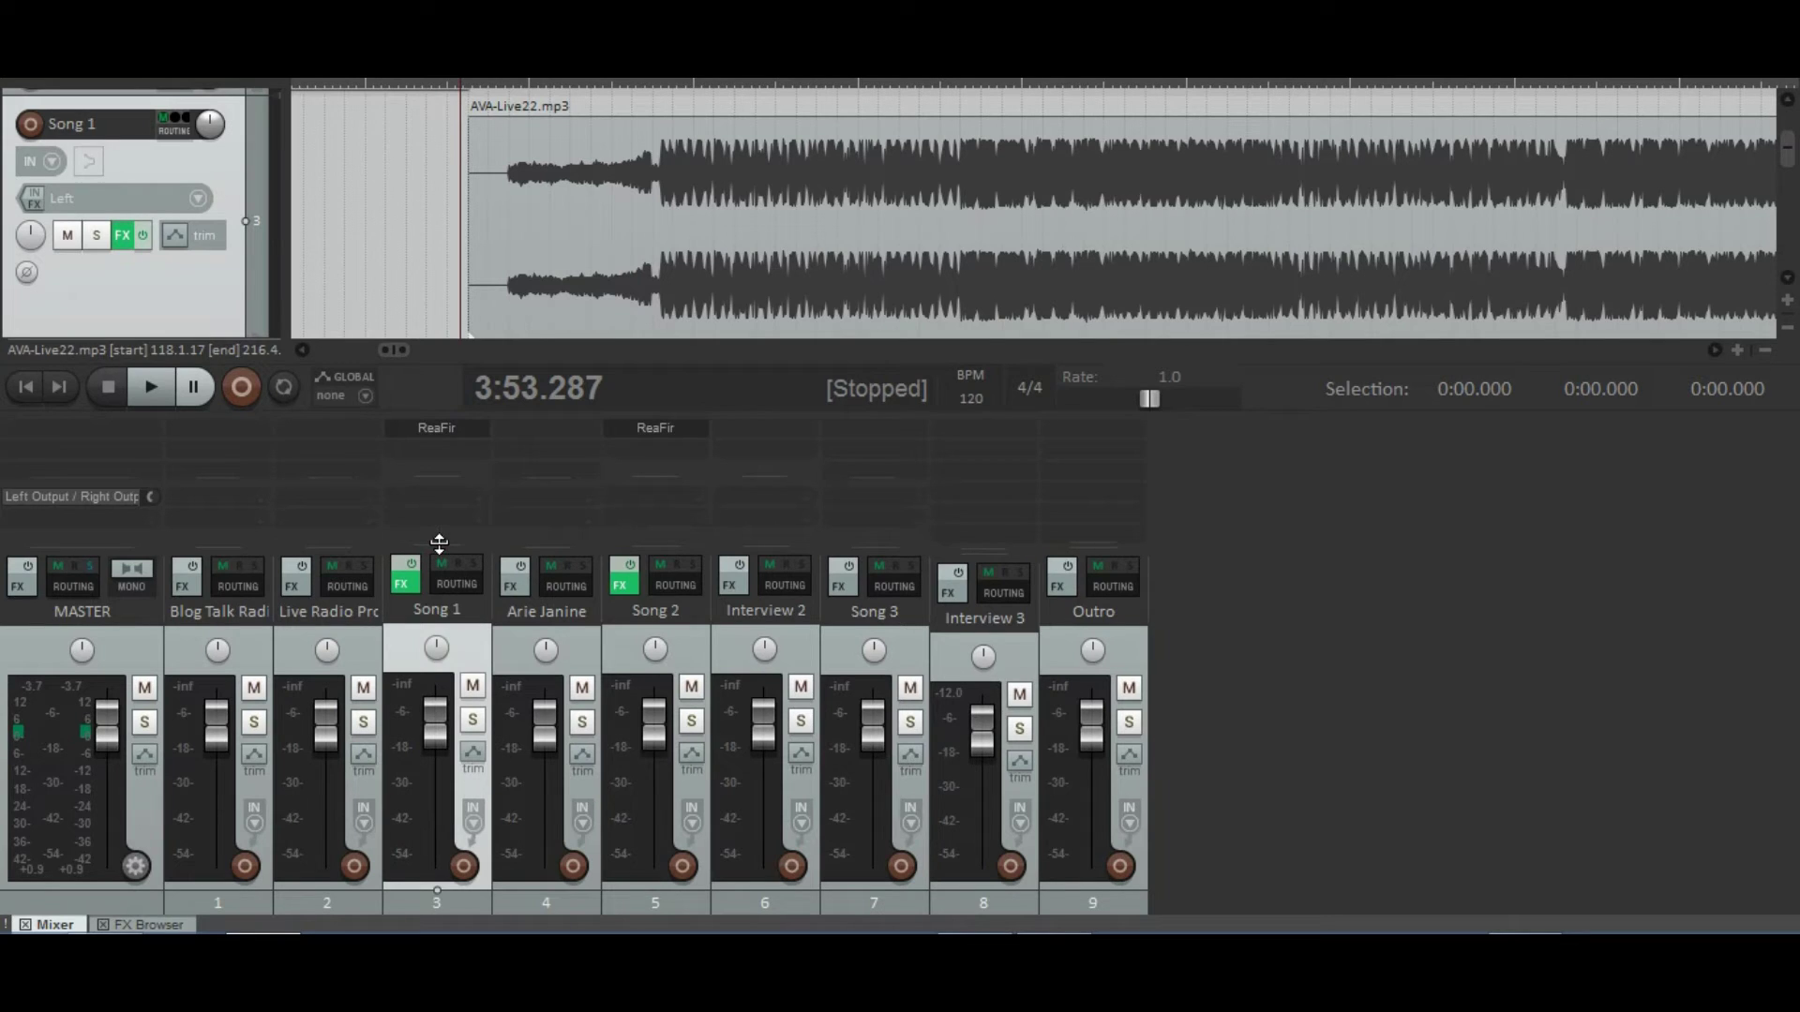
click(441, 428)
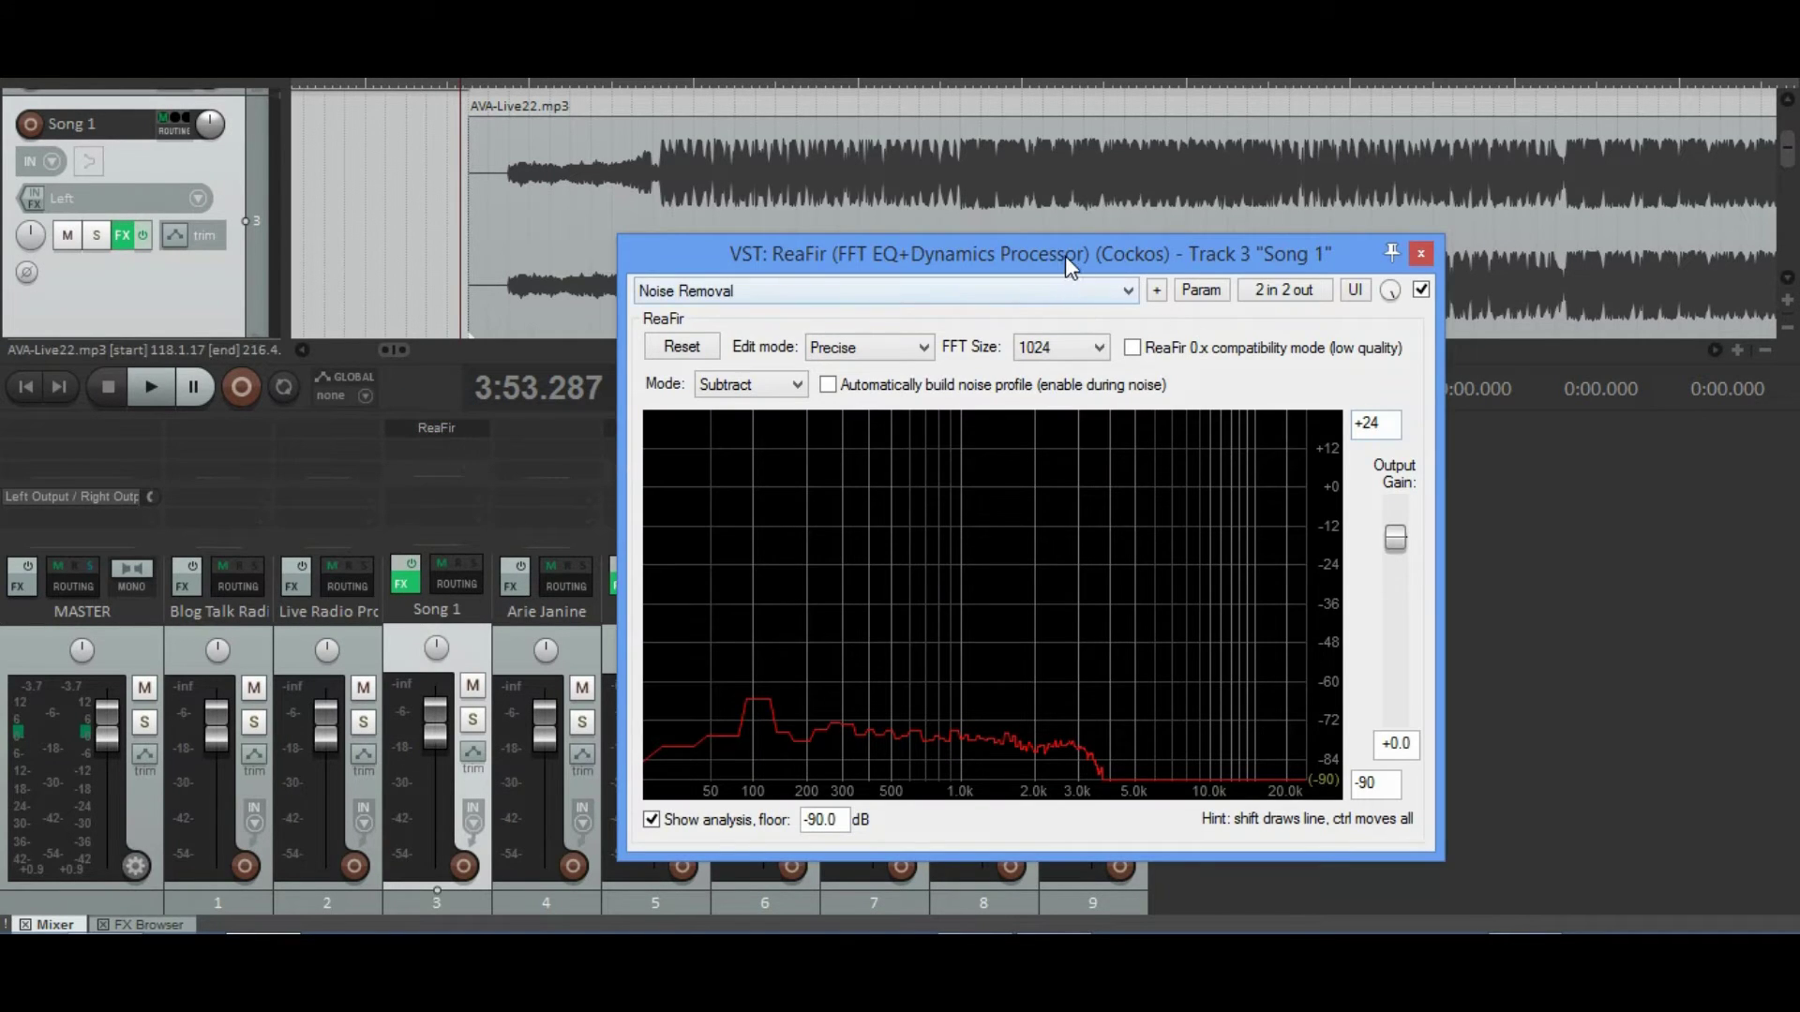
drag(1065, 256, 1456, 320)
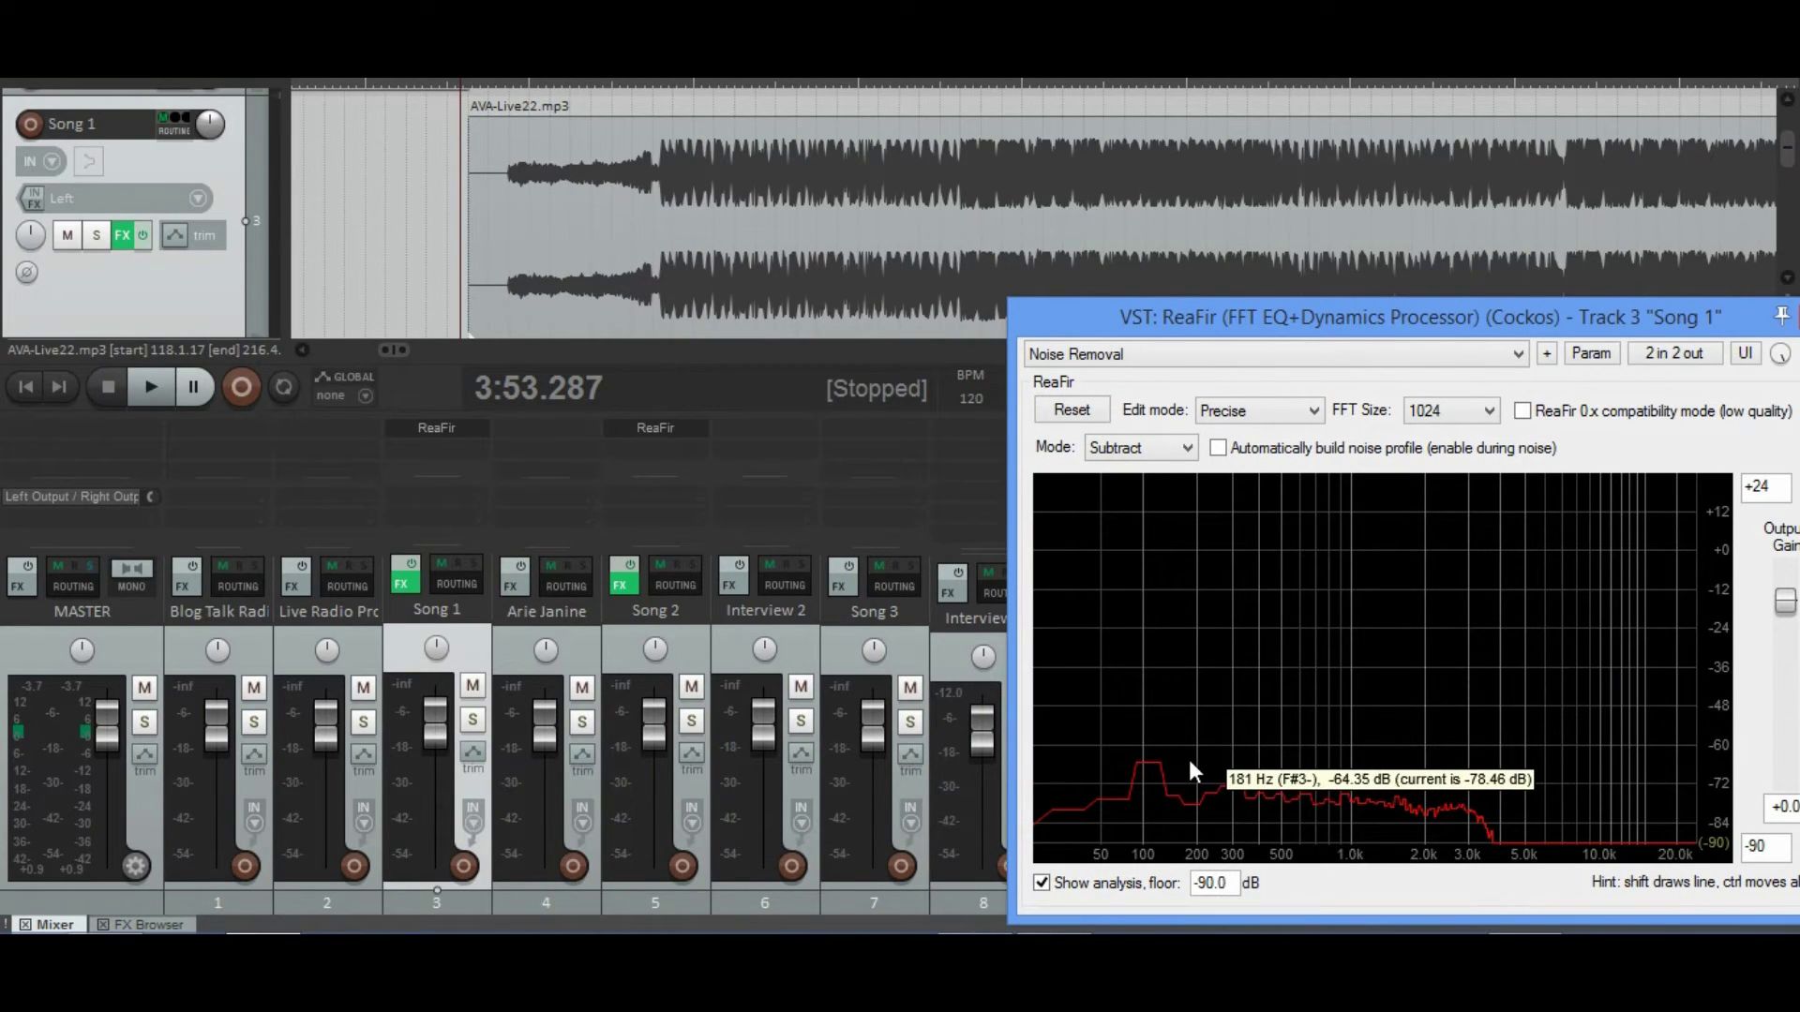
drag(1478, 328, 1350, 236)
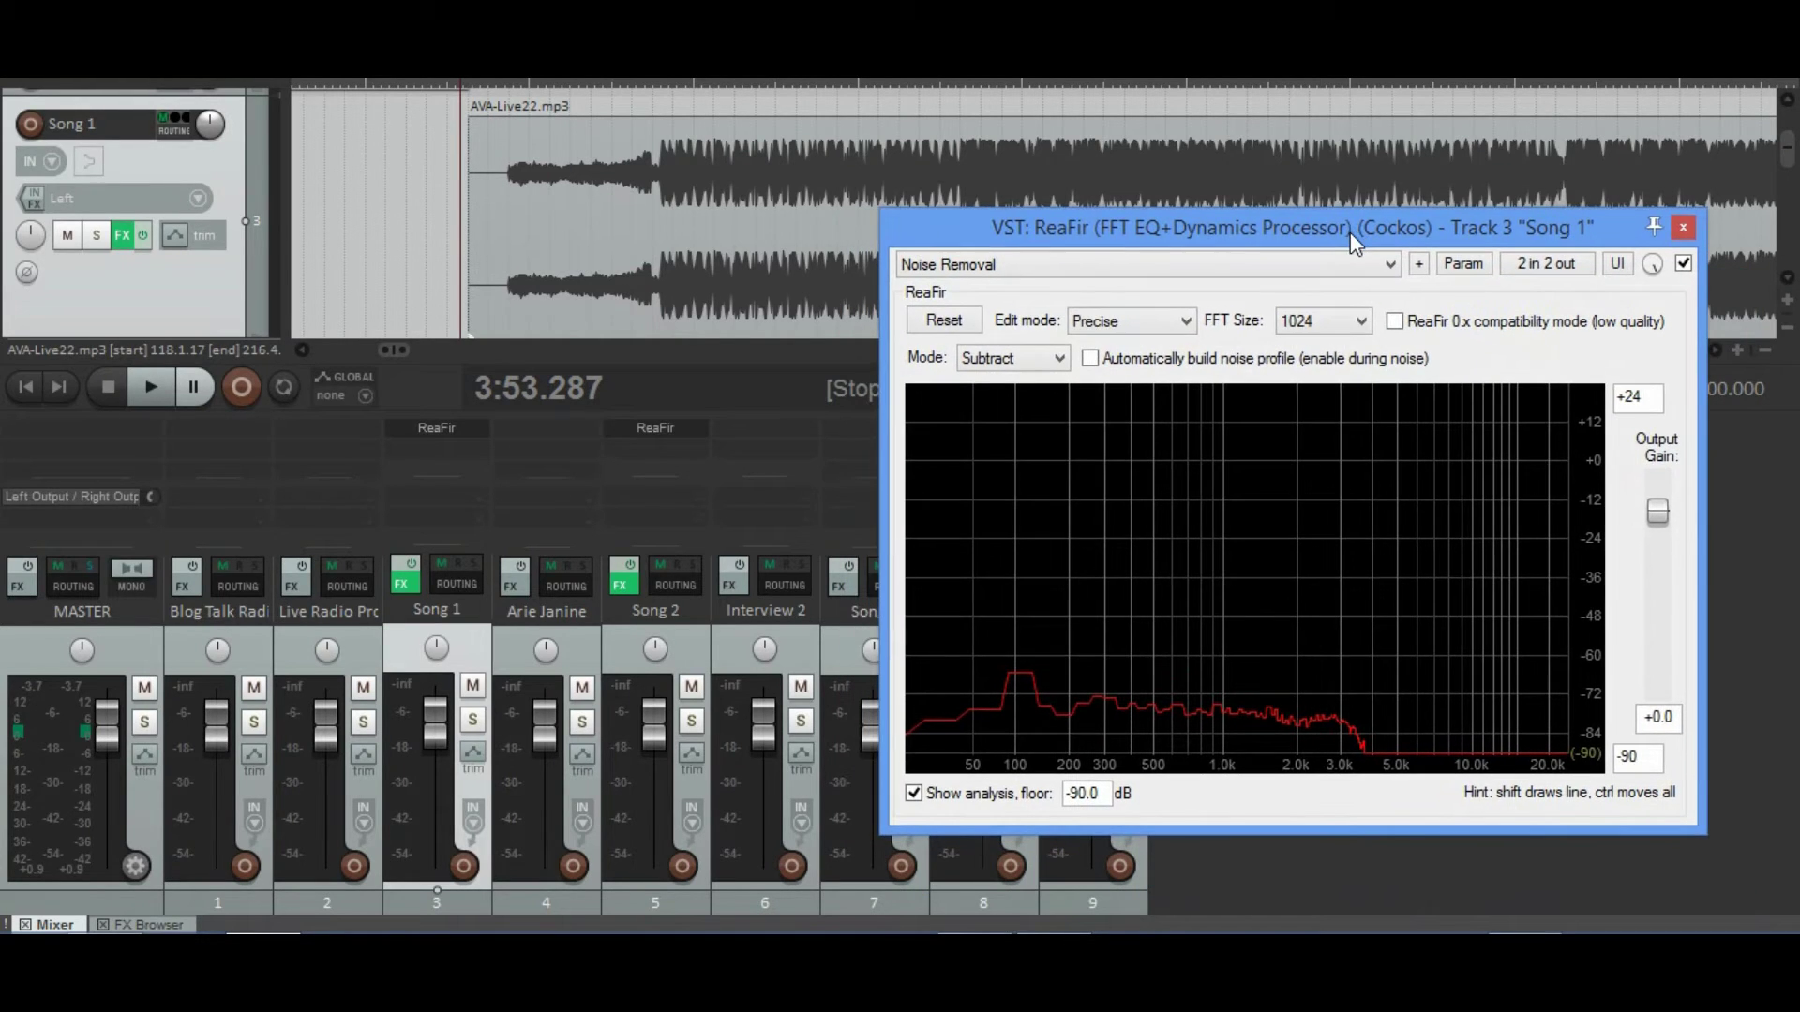
Step: Bypass ReaFir on Song 1 and play the opening from 3:53.287 twice to hear the unprocessed background noise
click(1684, 263)
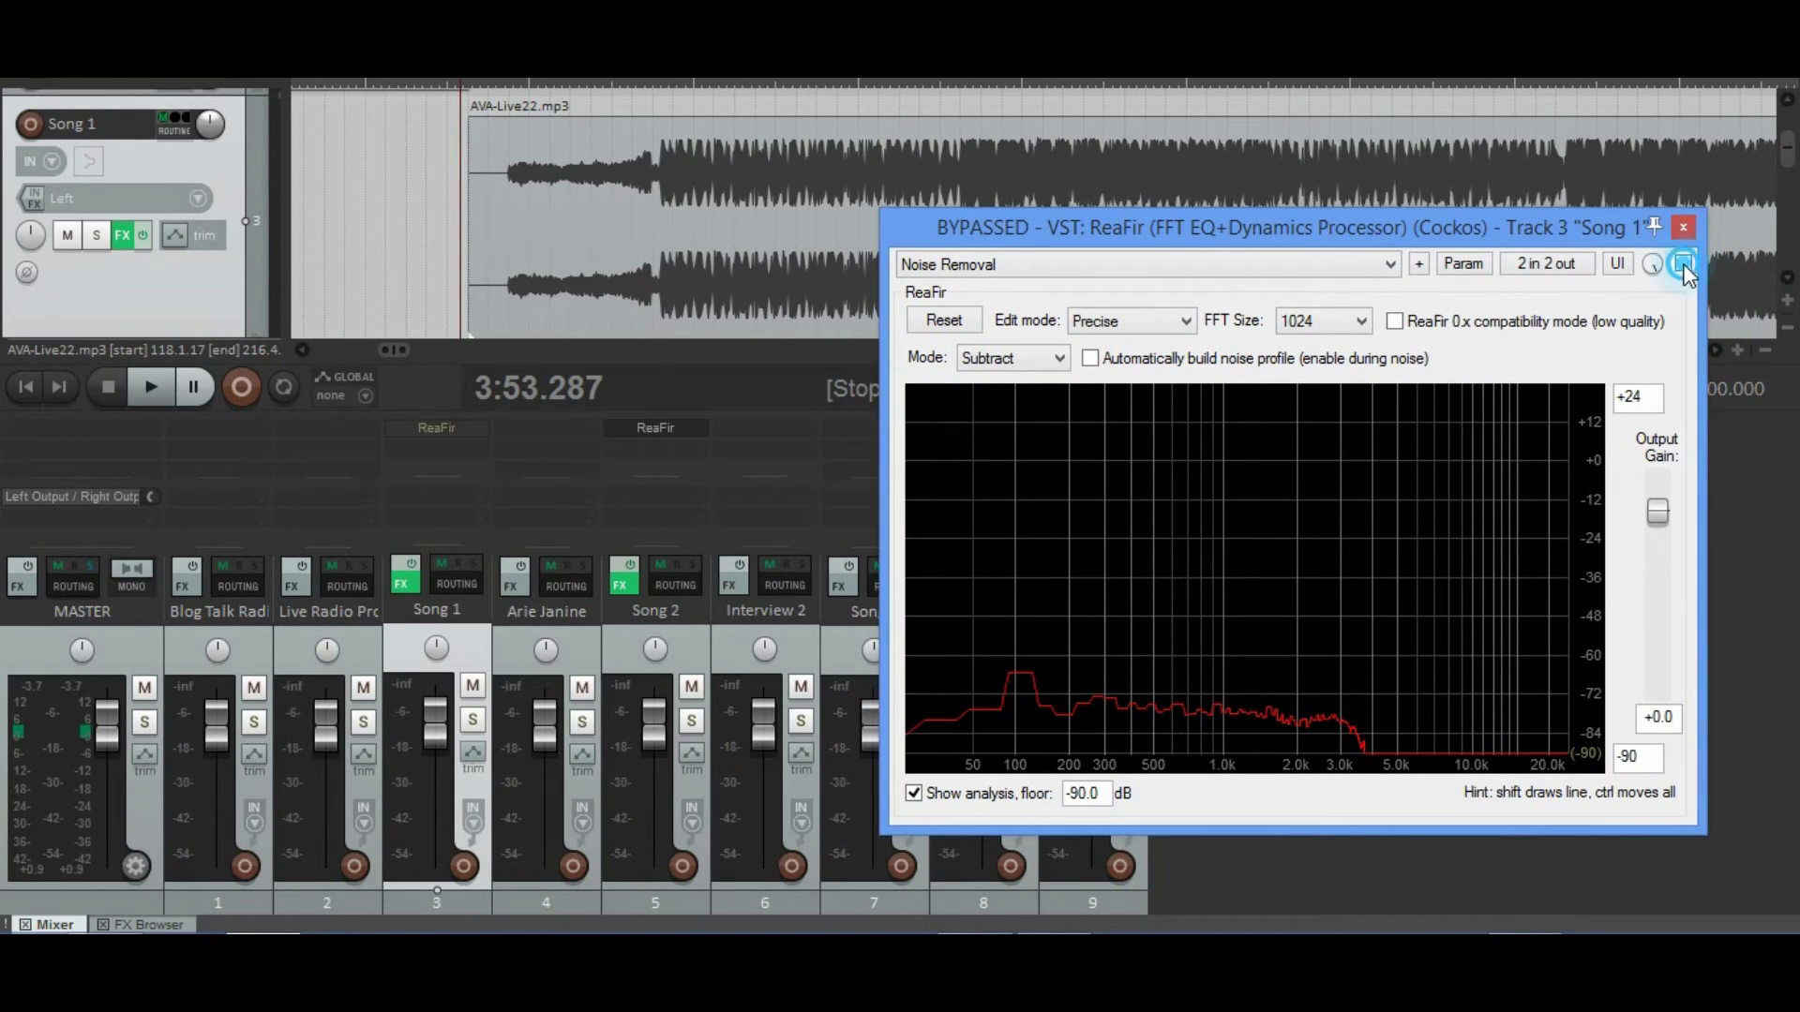
click(1683, 263)
click(1683, 263)
click(483, 187)
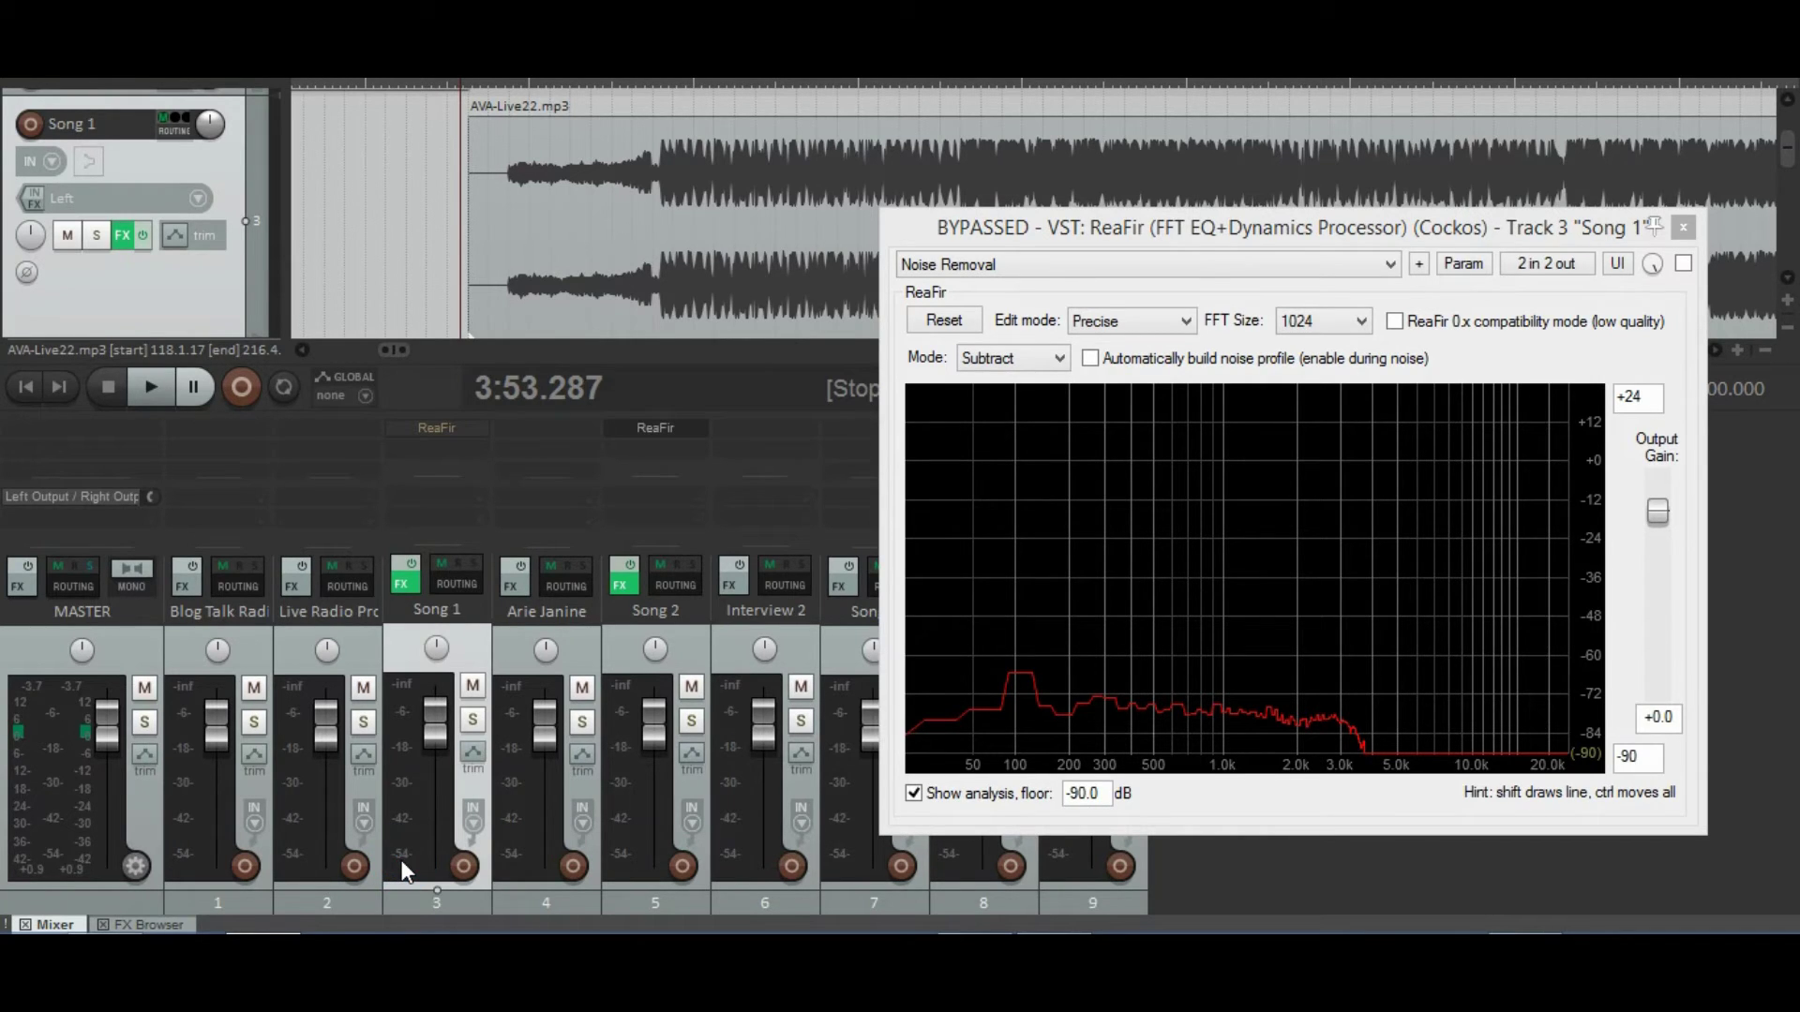
key(space)
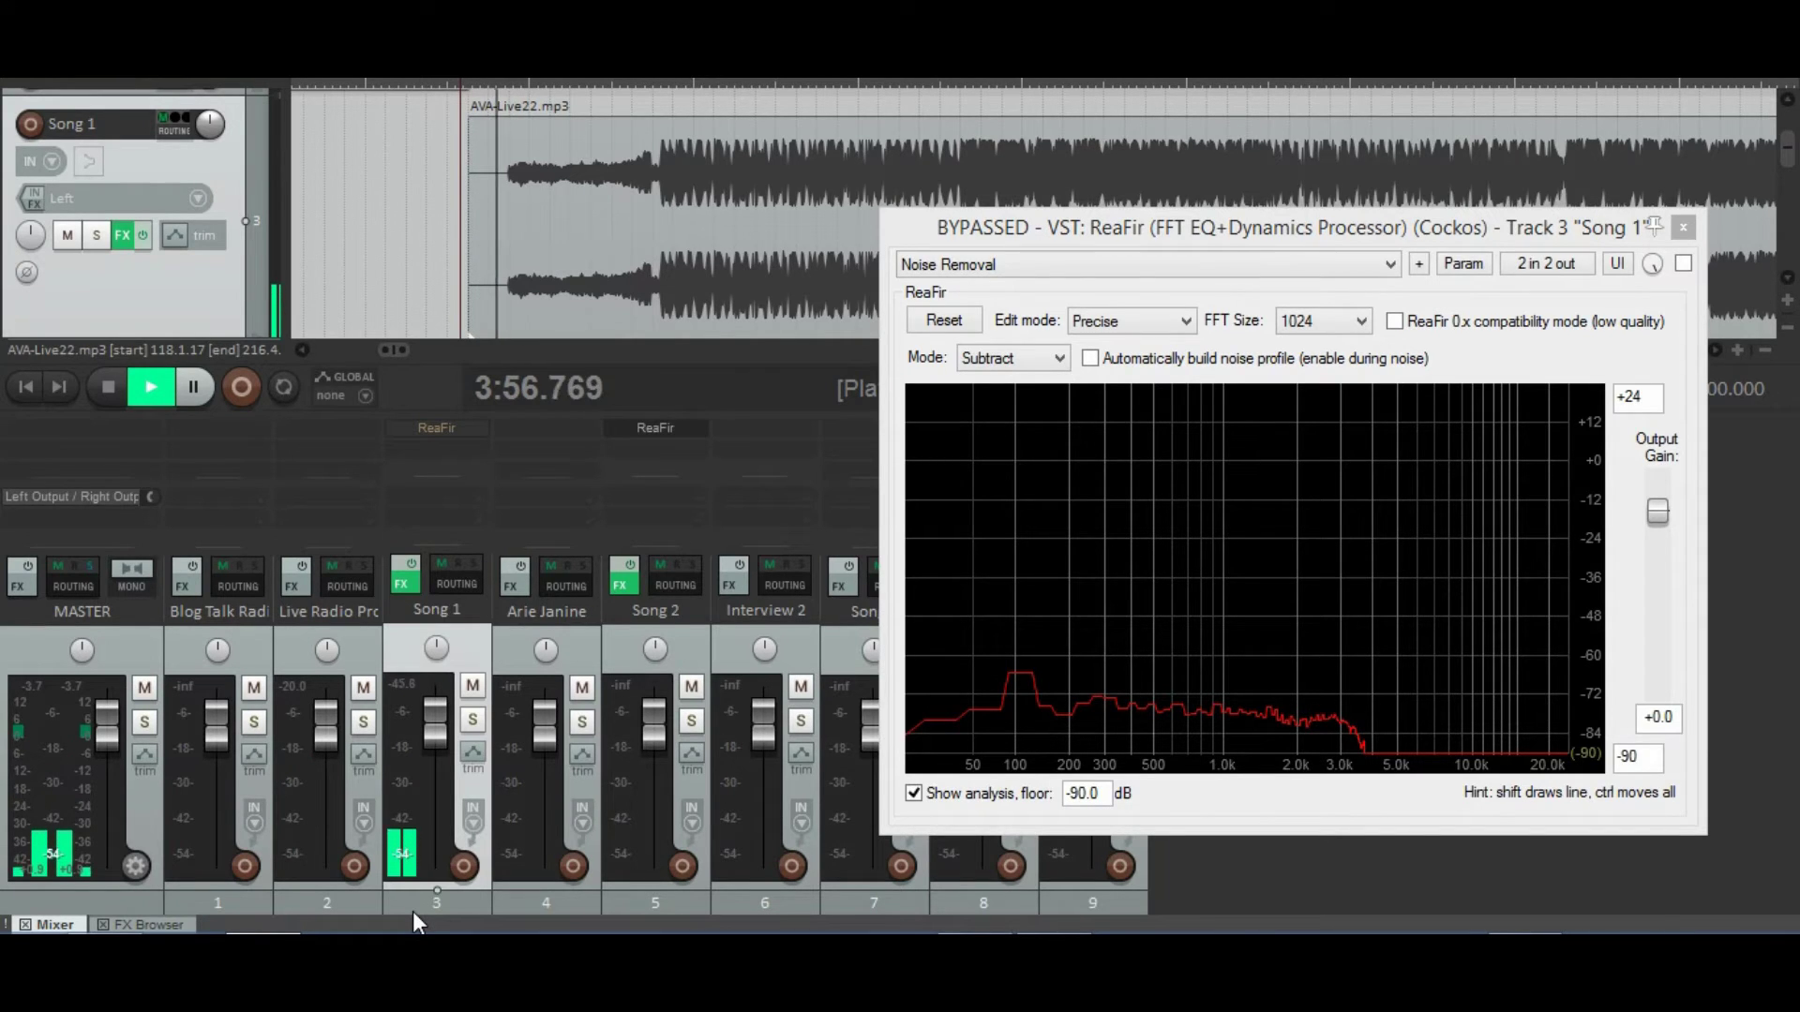
key(space)
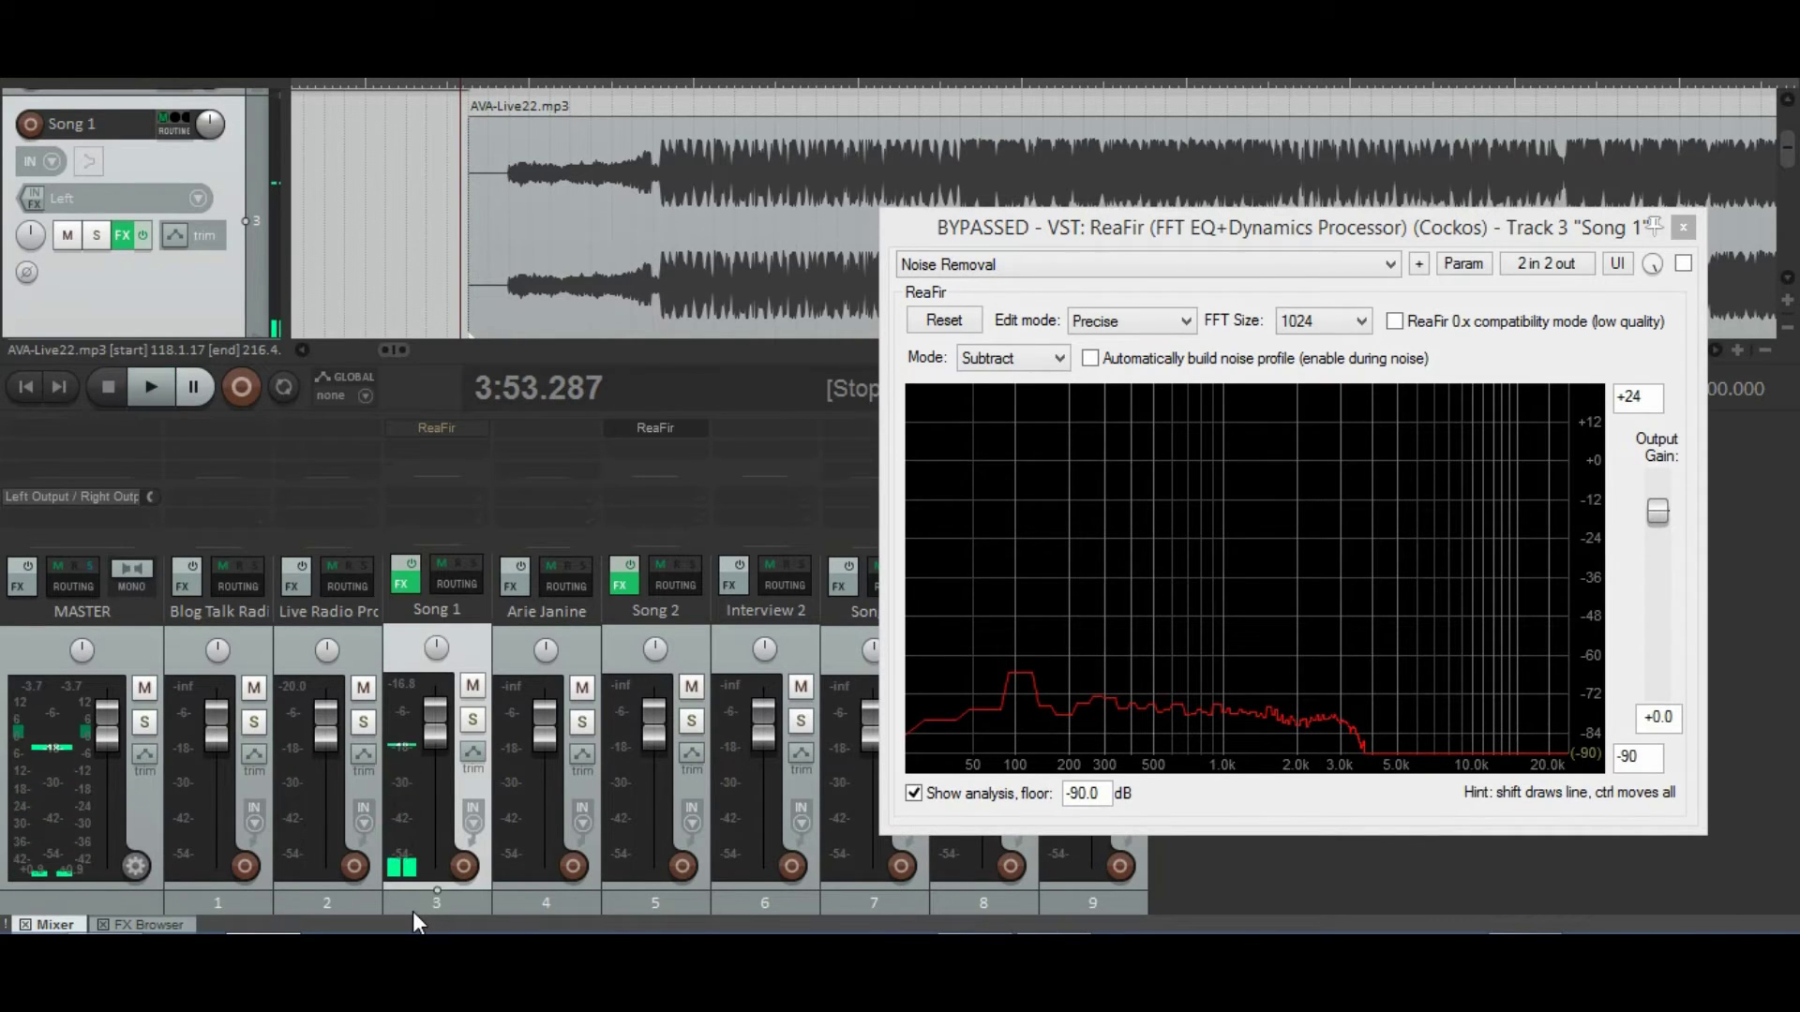
key(space)
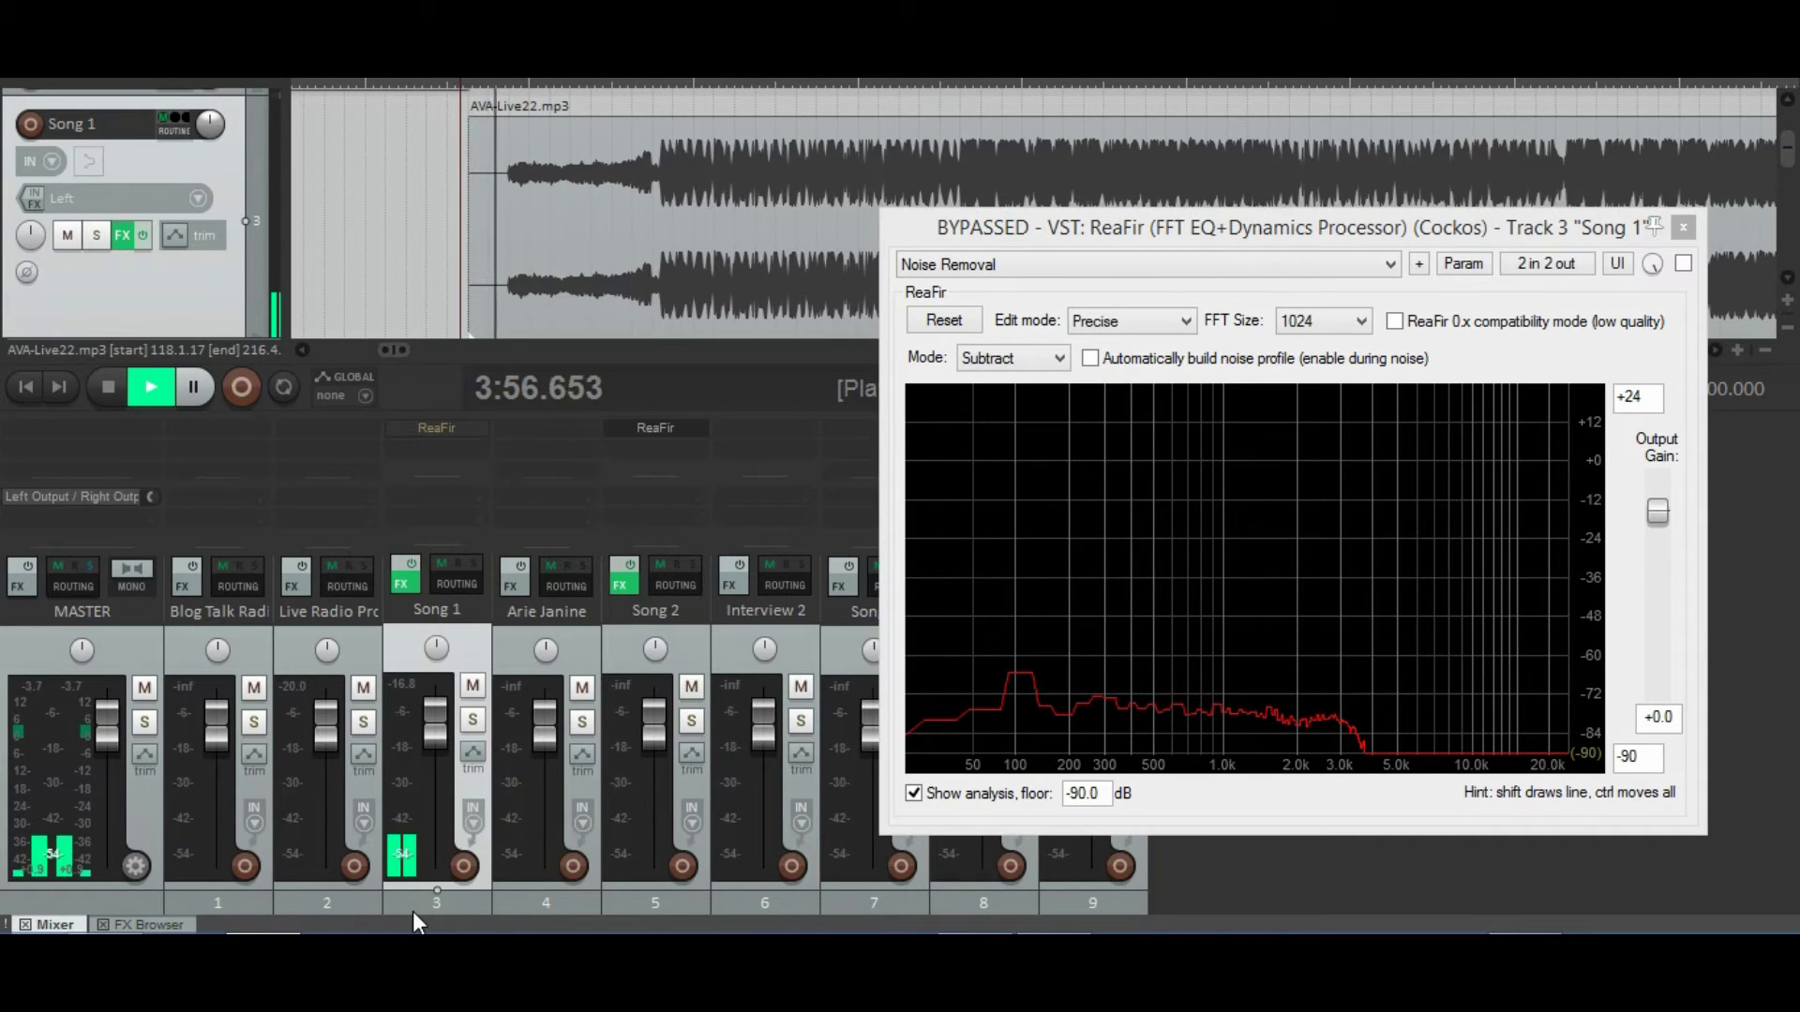
key(space)
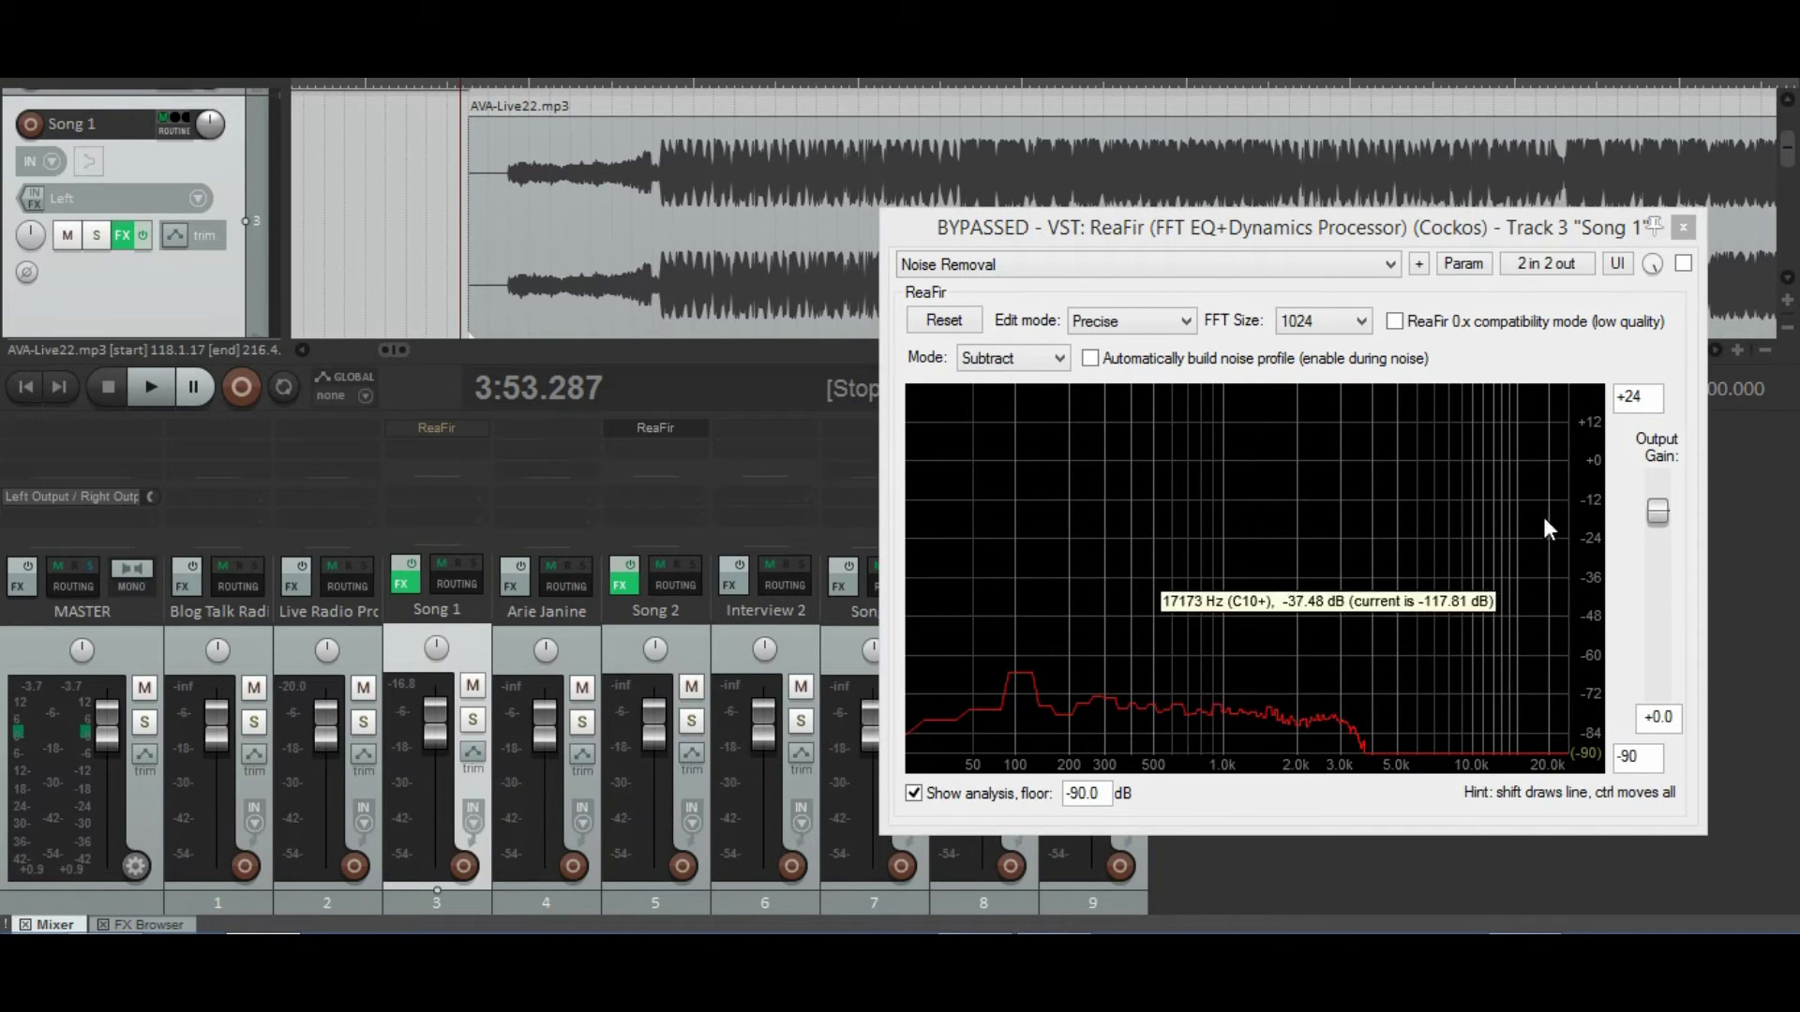
Step: Re-enable ReaFir on Song 1 and play from 3:53.287 to hear the opening with noise removal
click(1683, 264)
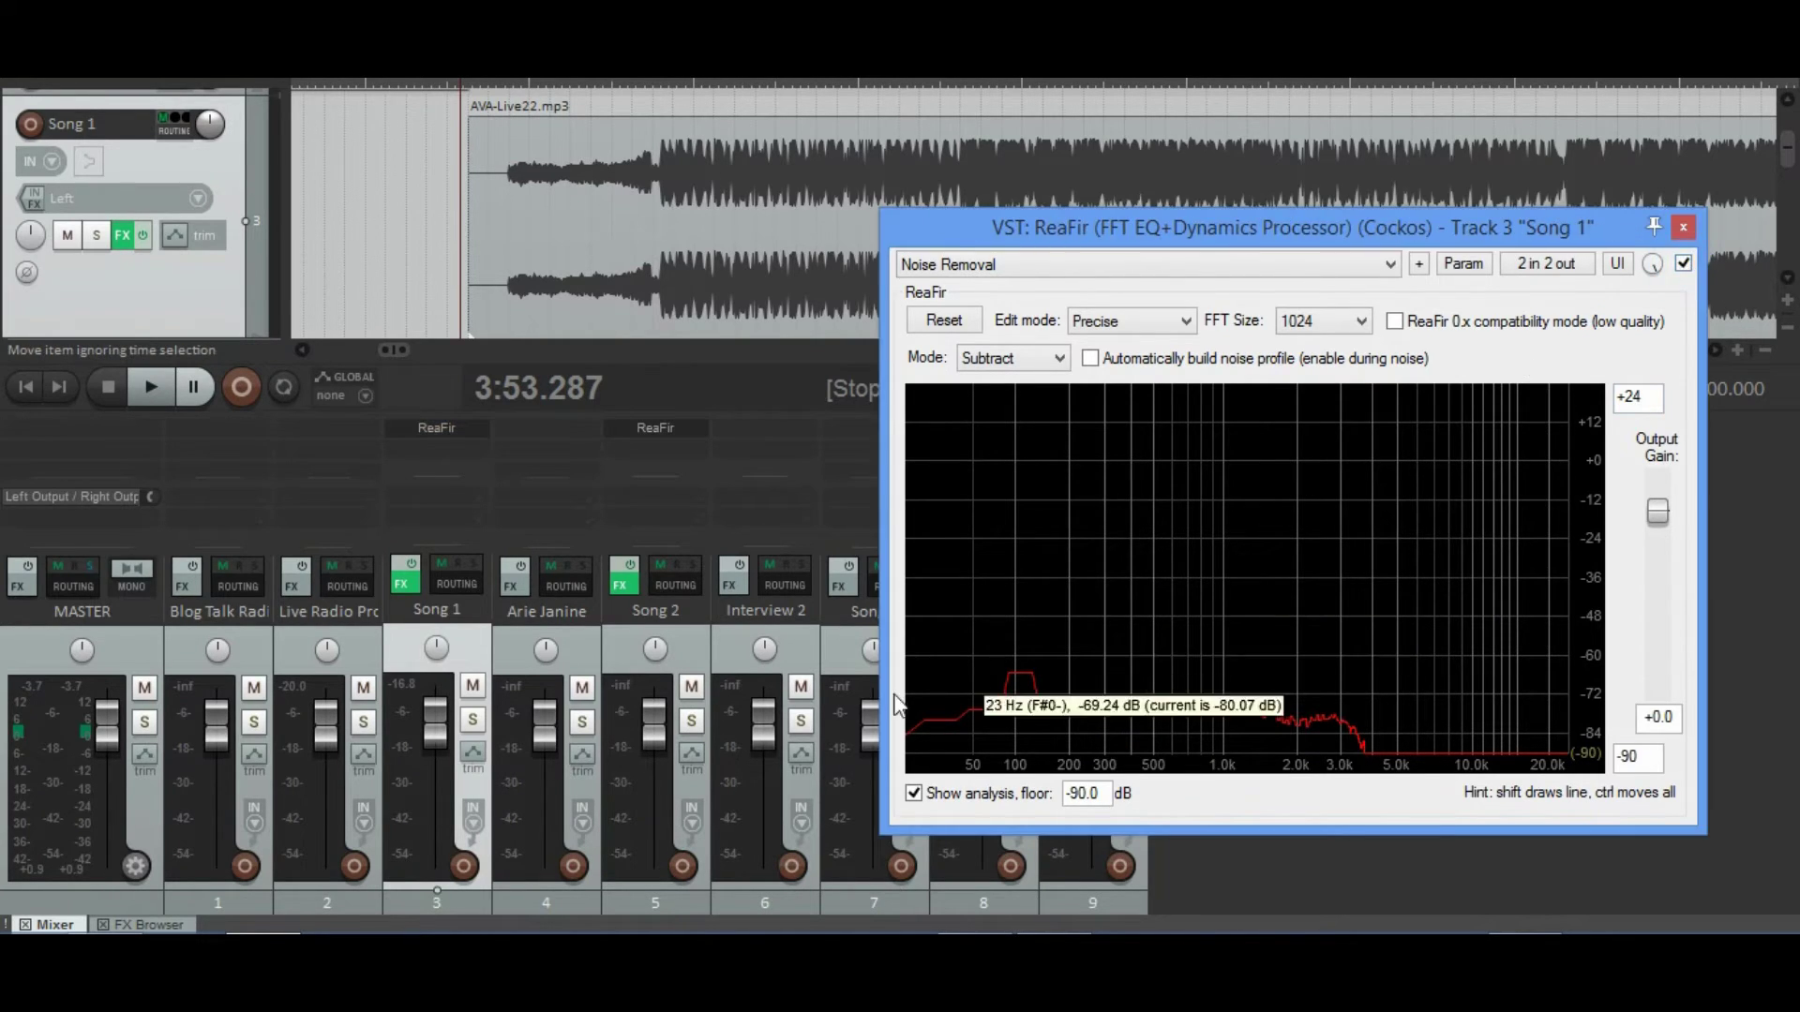
mouse_move(445, 935)
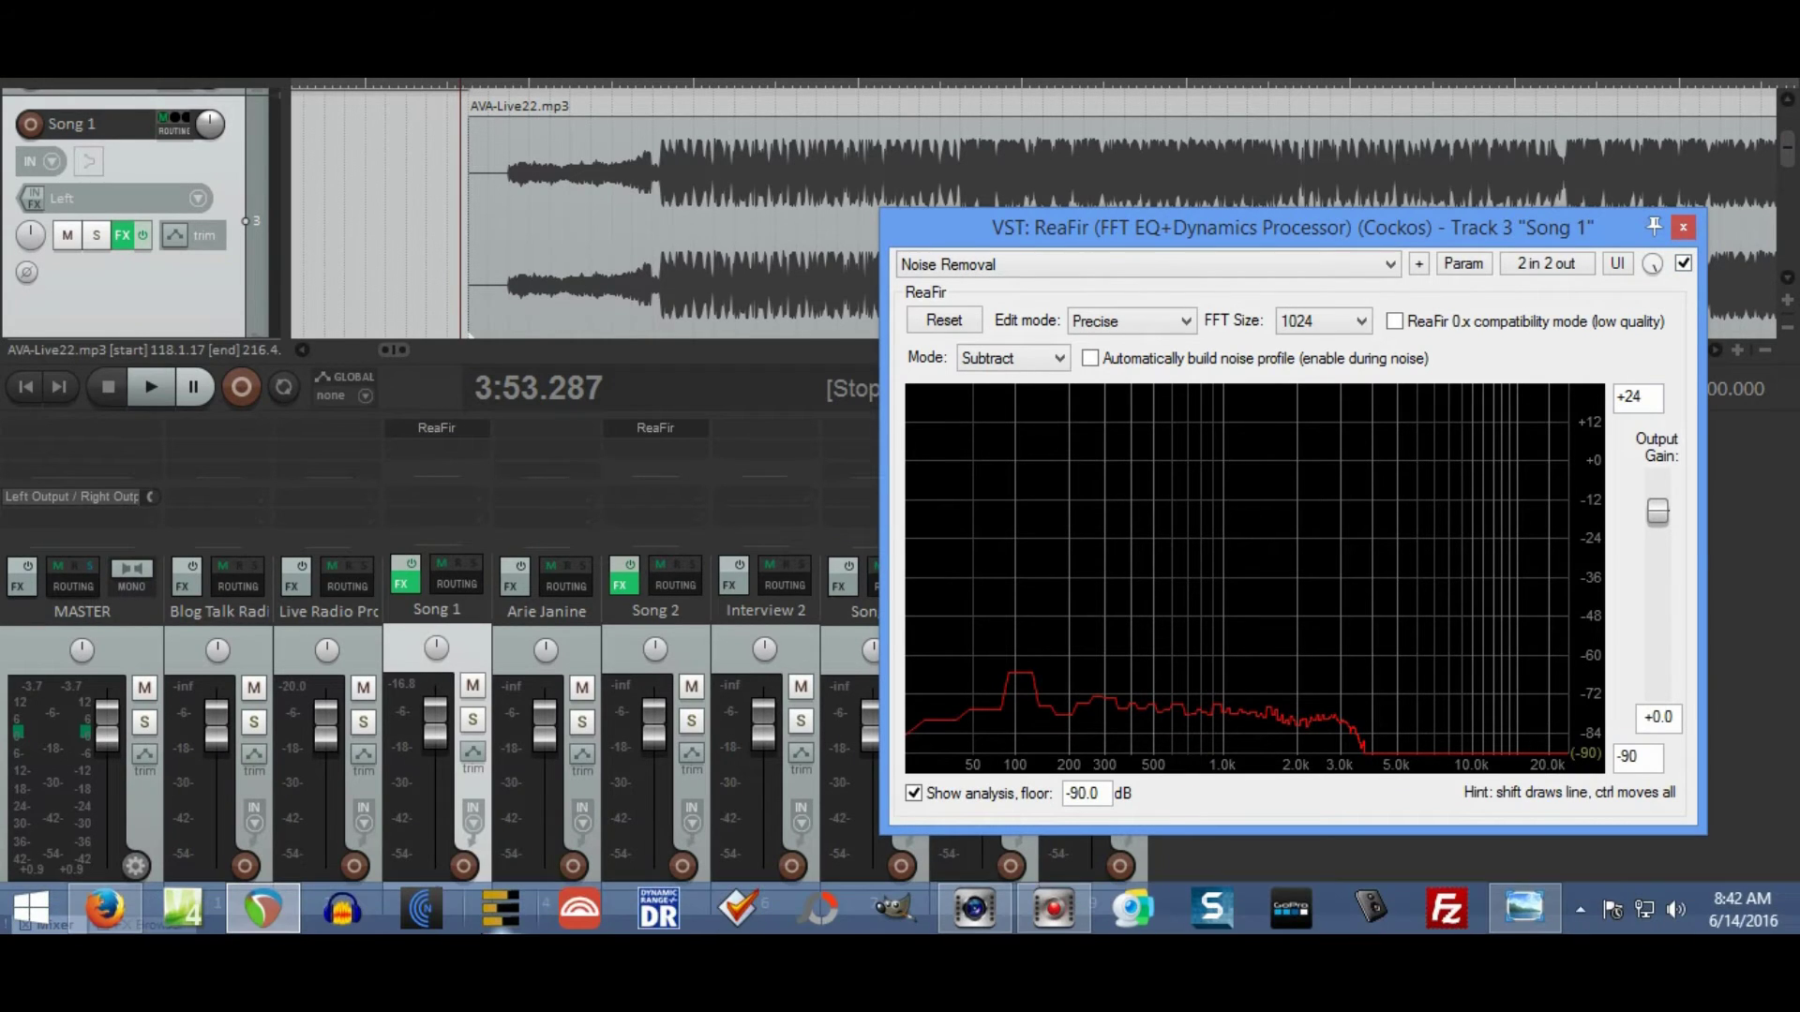
key(space)
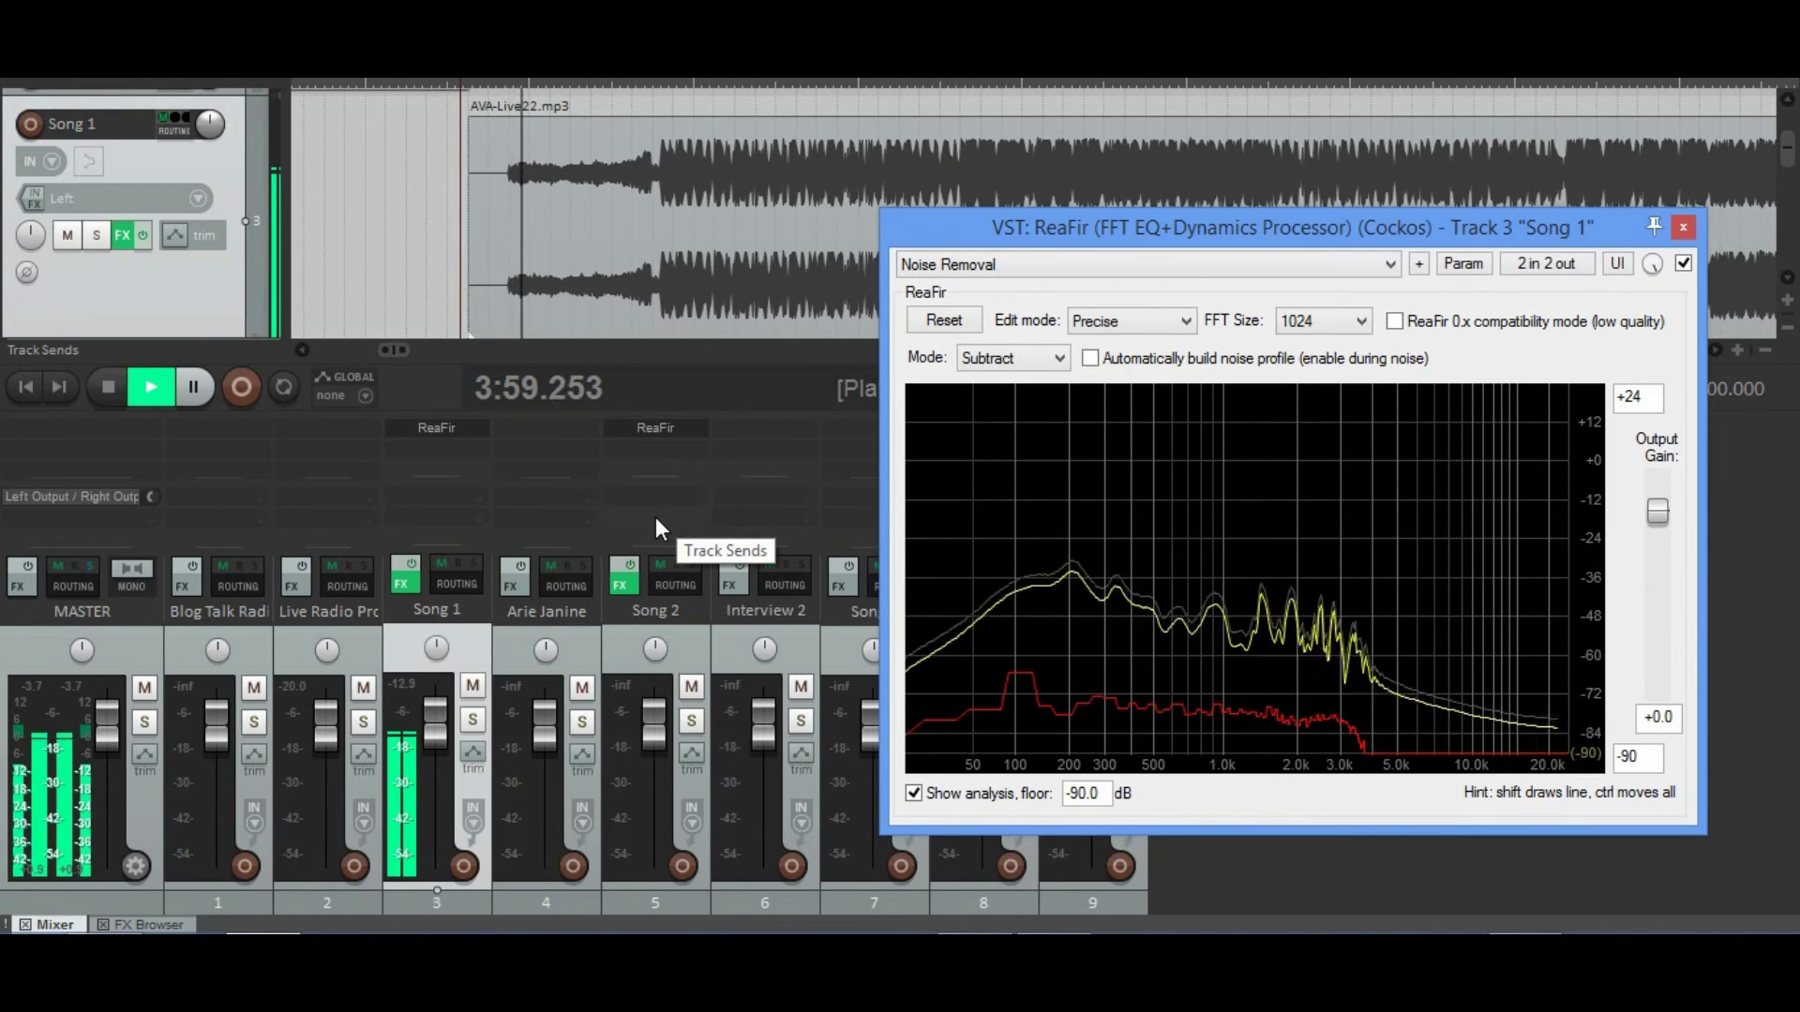
key(space)
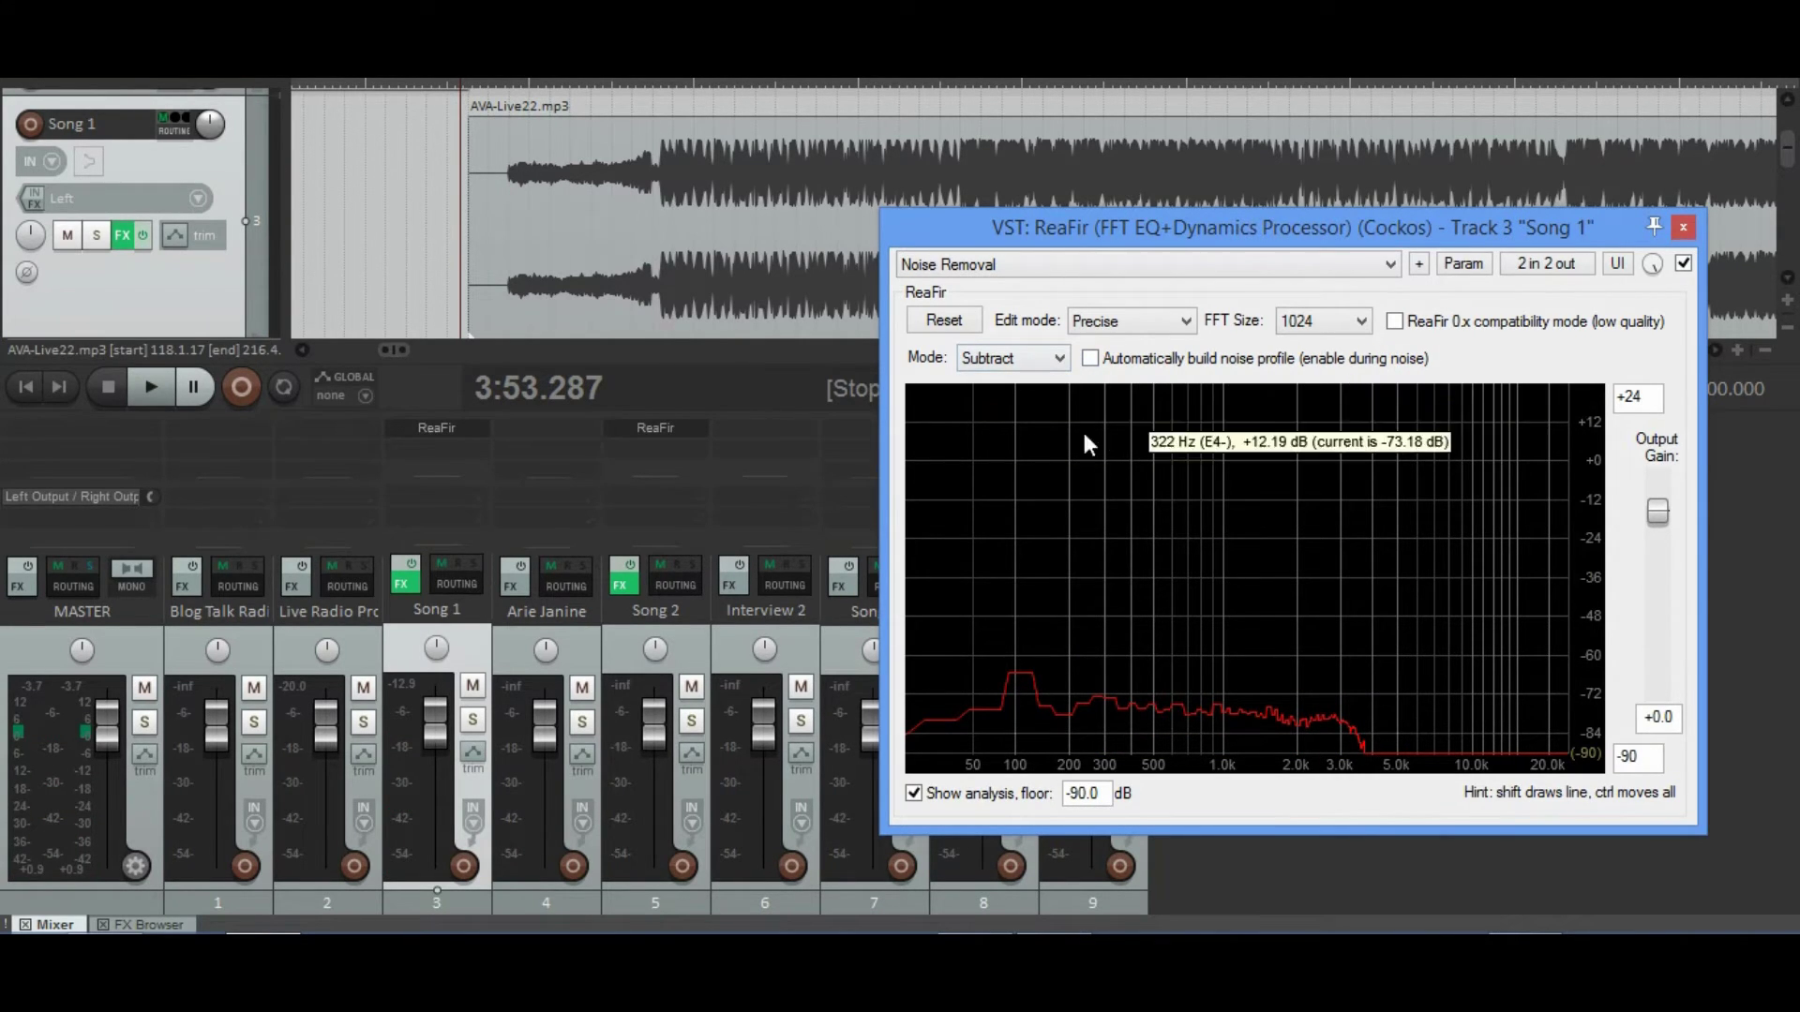
Step: Select Song 1's audio item and place the edit cursor exactly at its start, at 3:54.085
click(476, 287)
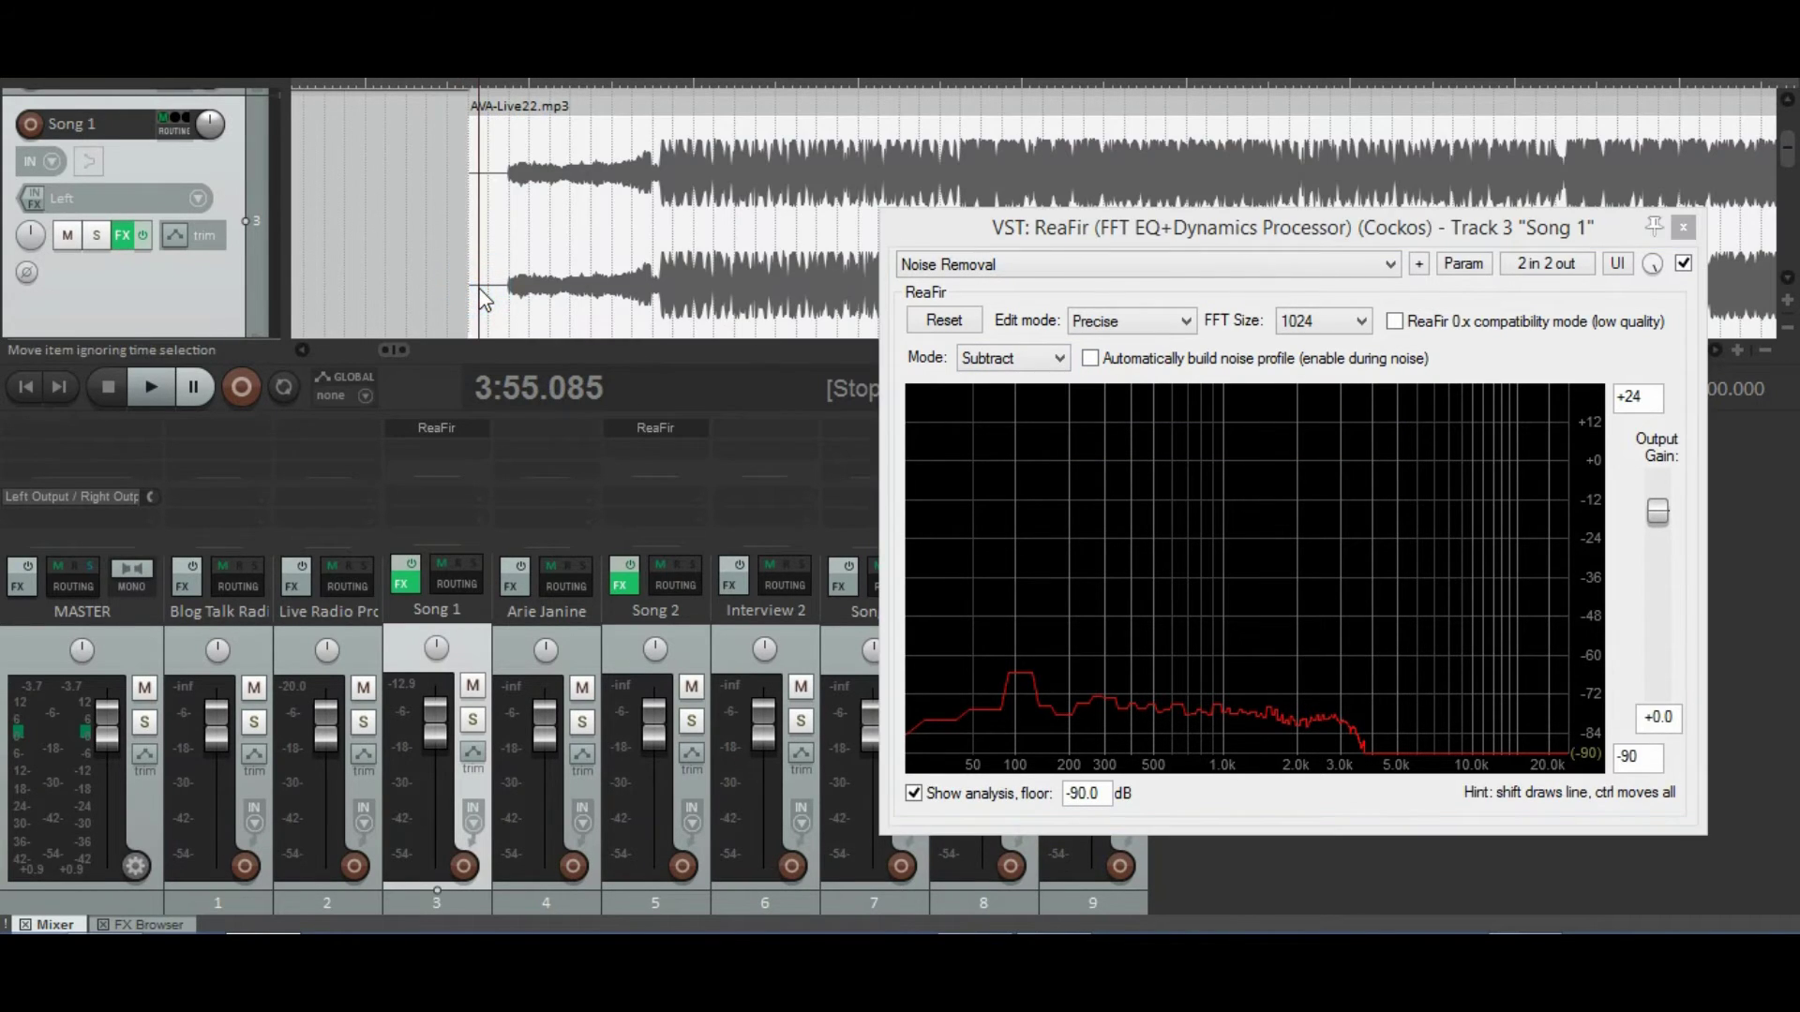
scroll(480, 287, up, 5)
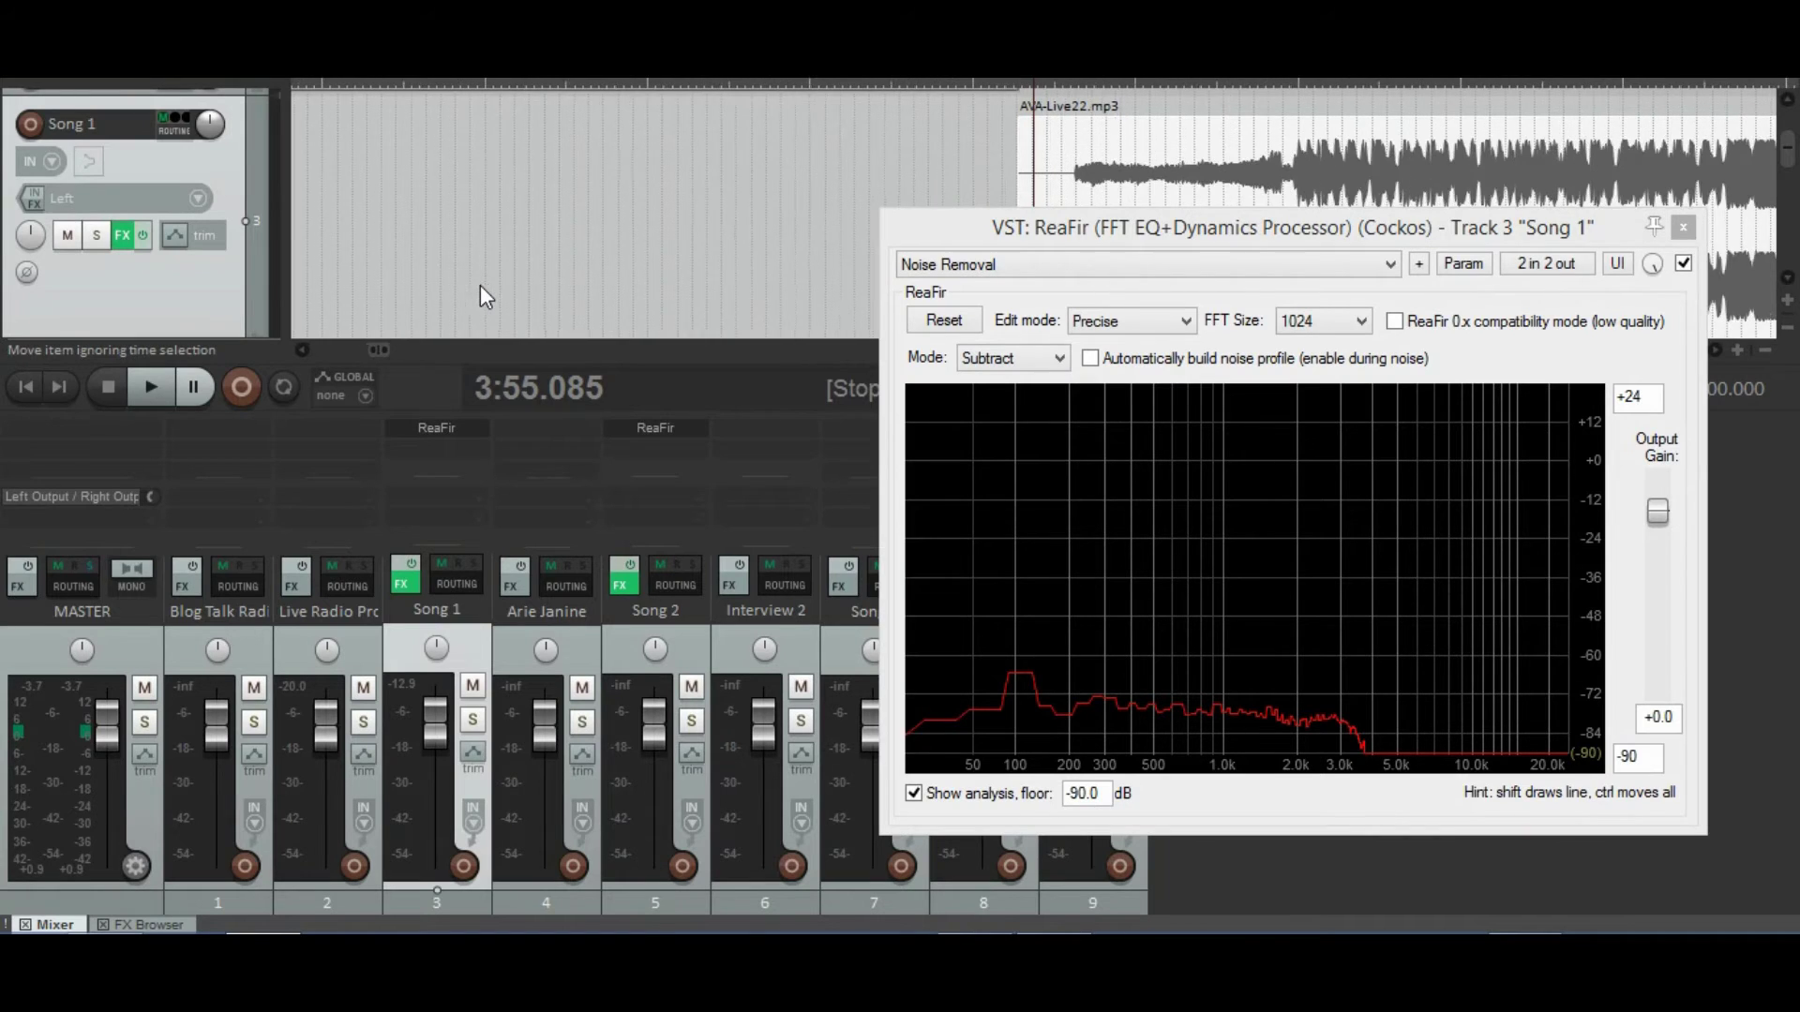
scroll(480, 285, up, 3)
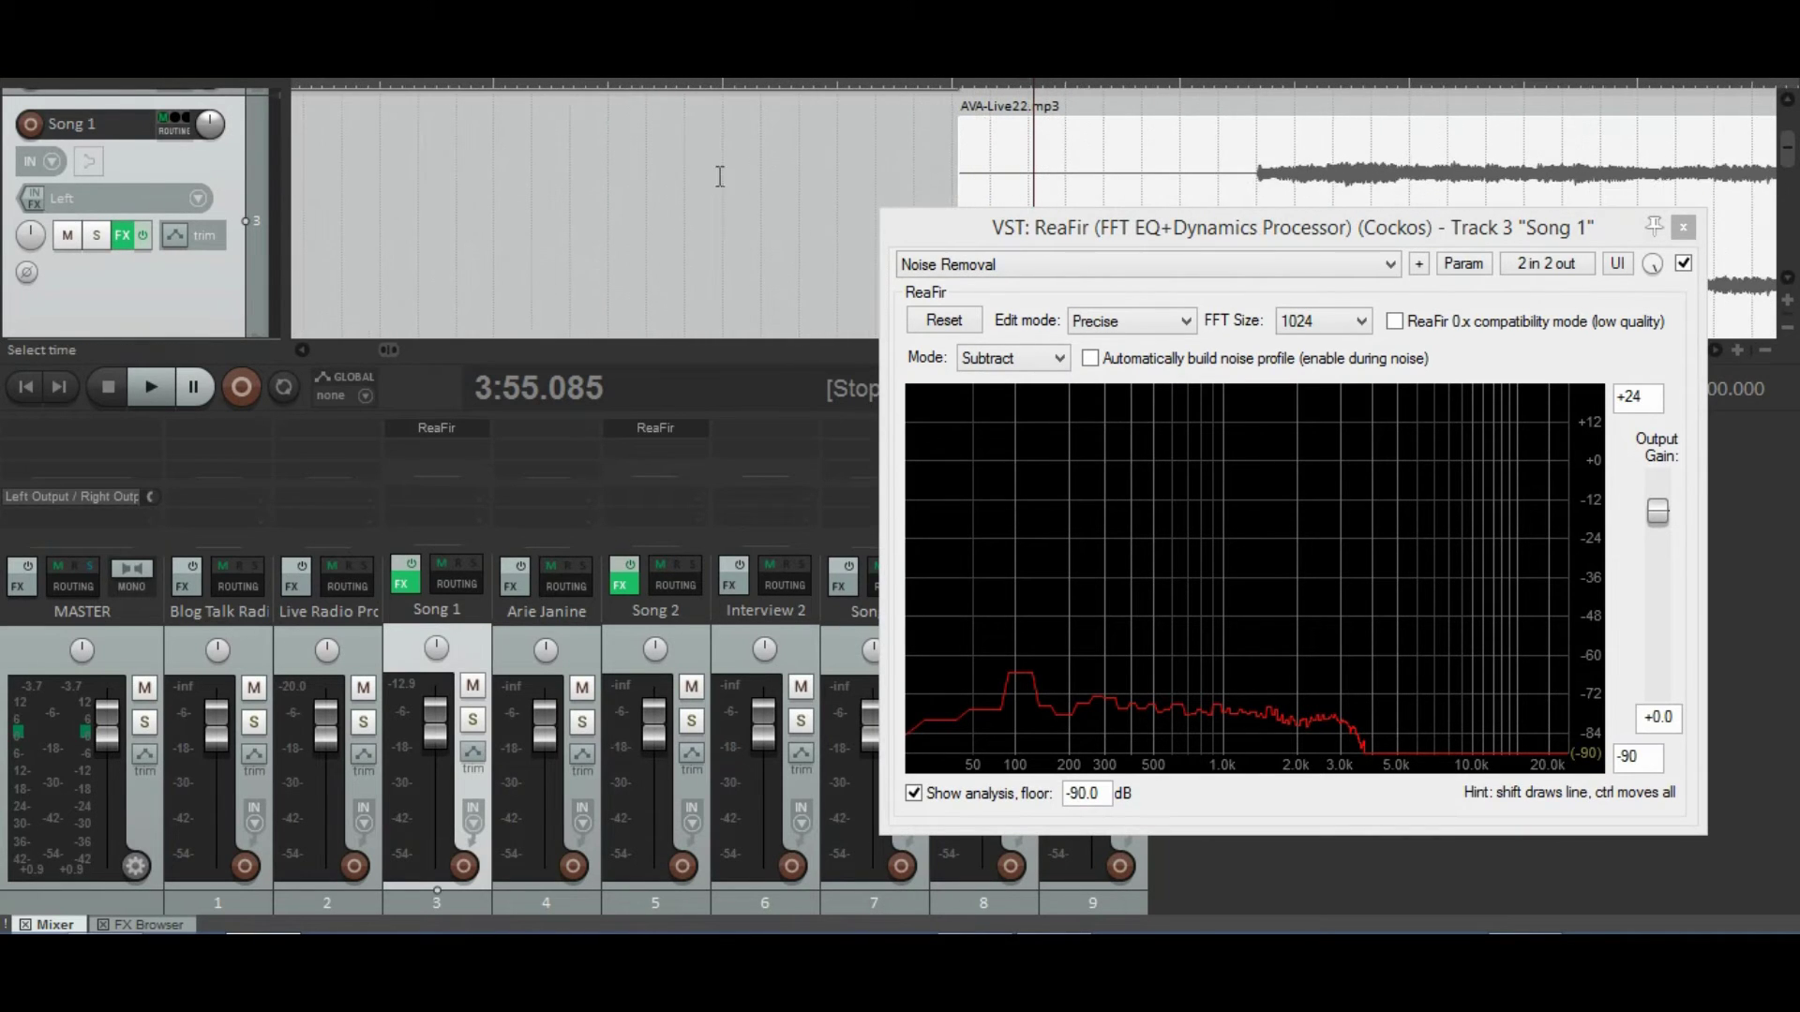
click(969, 167)
drag(971, 166, 953, 166)
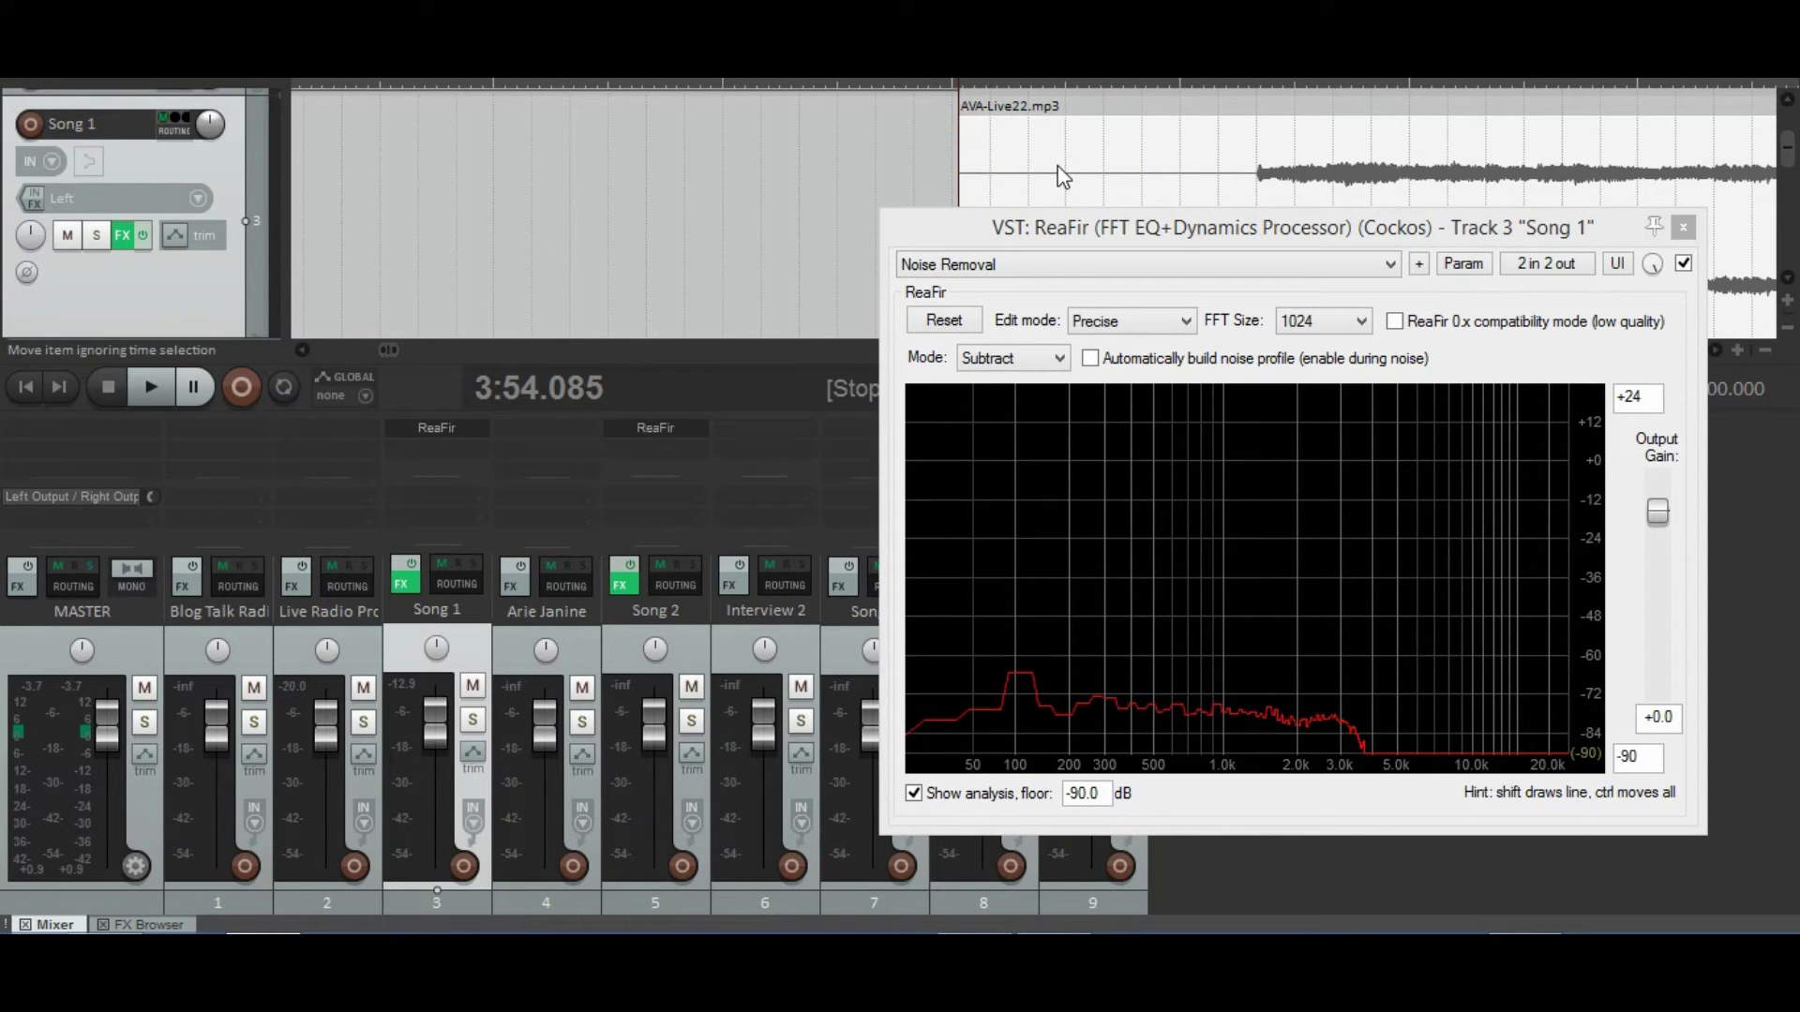
Step: Build a new ReaFir noise profile automatically by playing Song 1's noise-only opening from 3:54.085, and turn profile building off once playback stops
click(1092, 357)
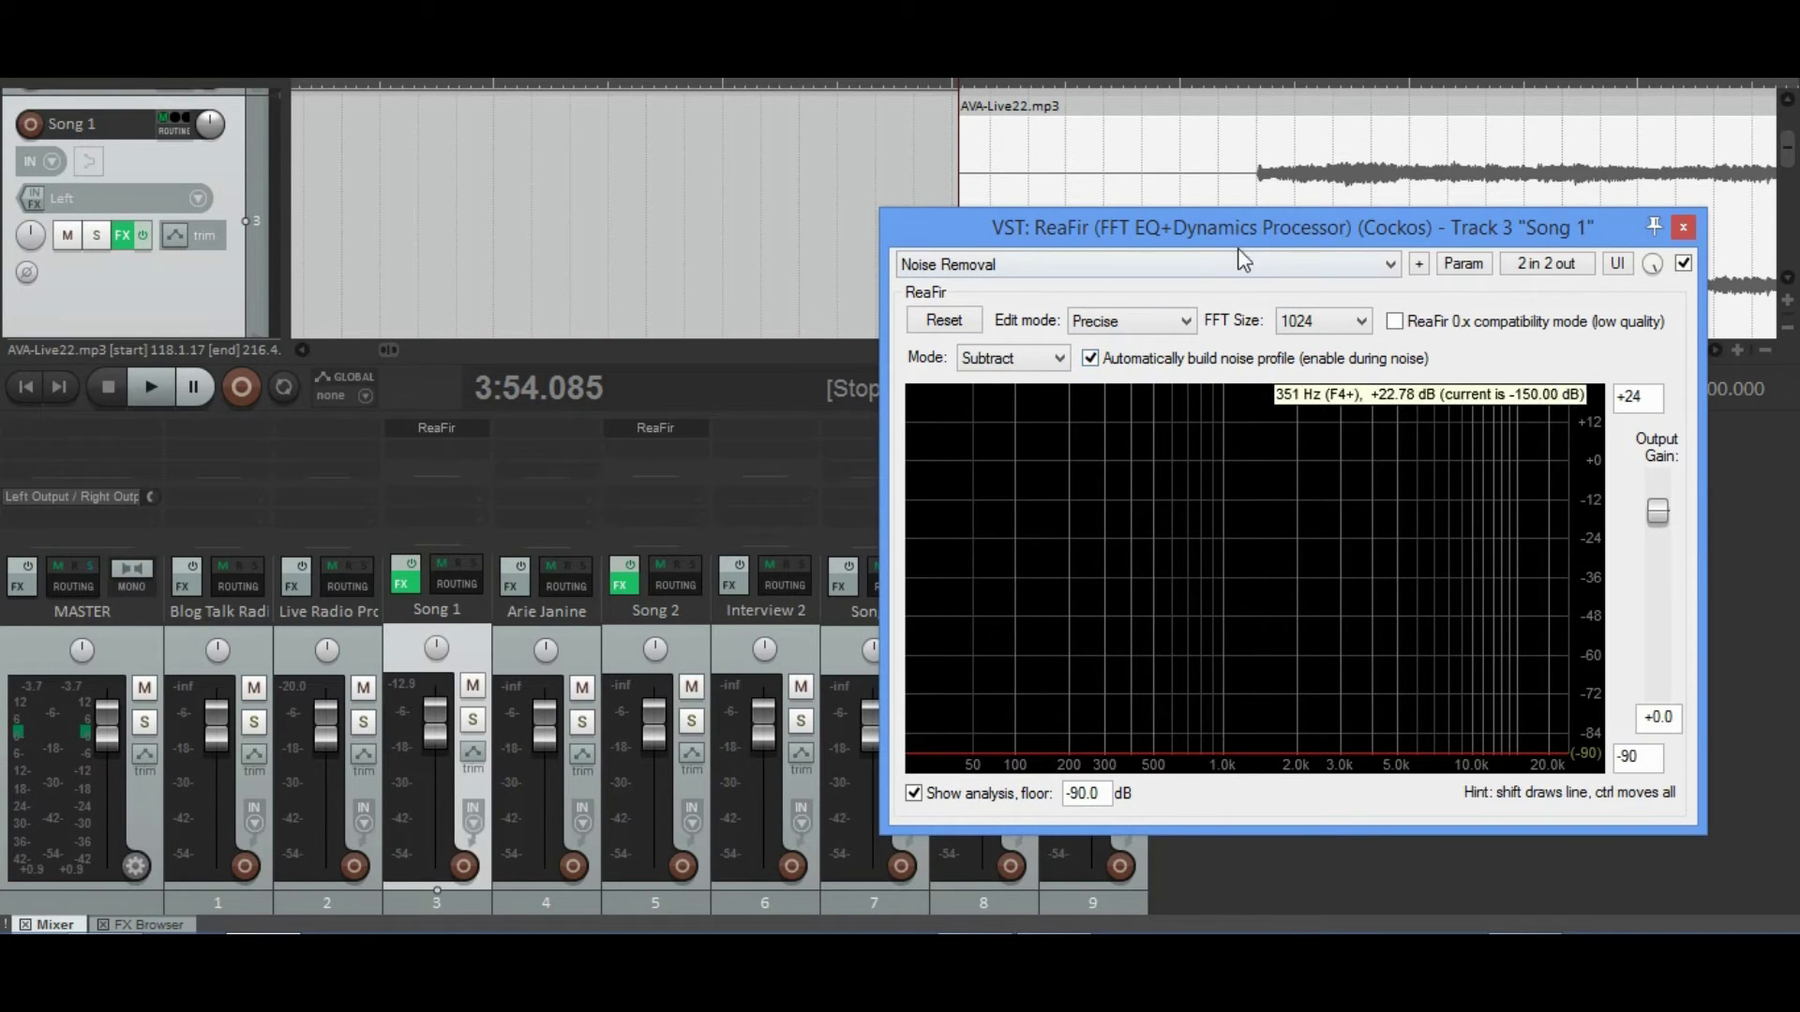
drag(1247, 240, 1313, 262)
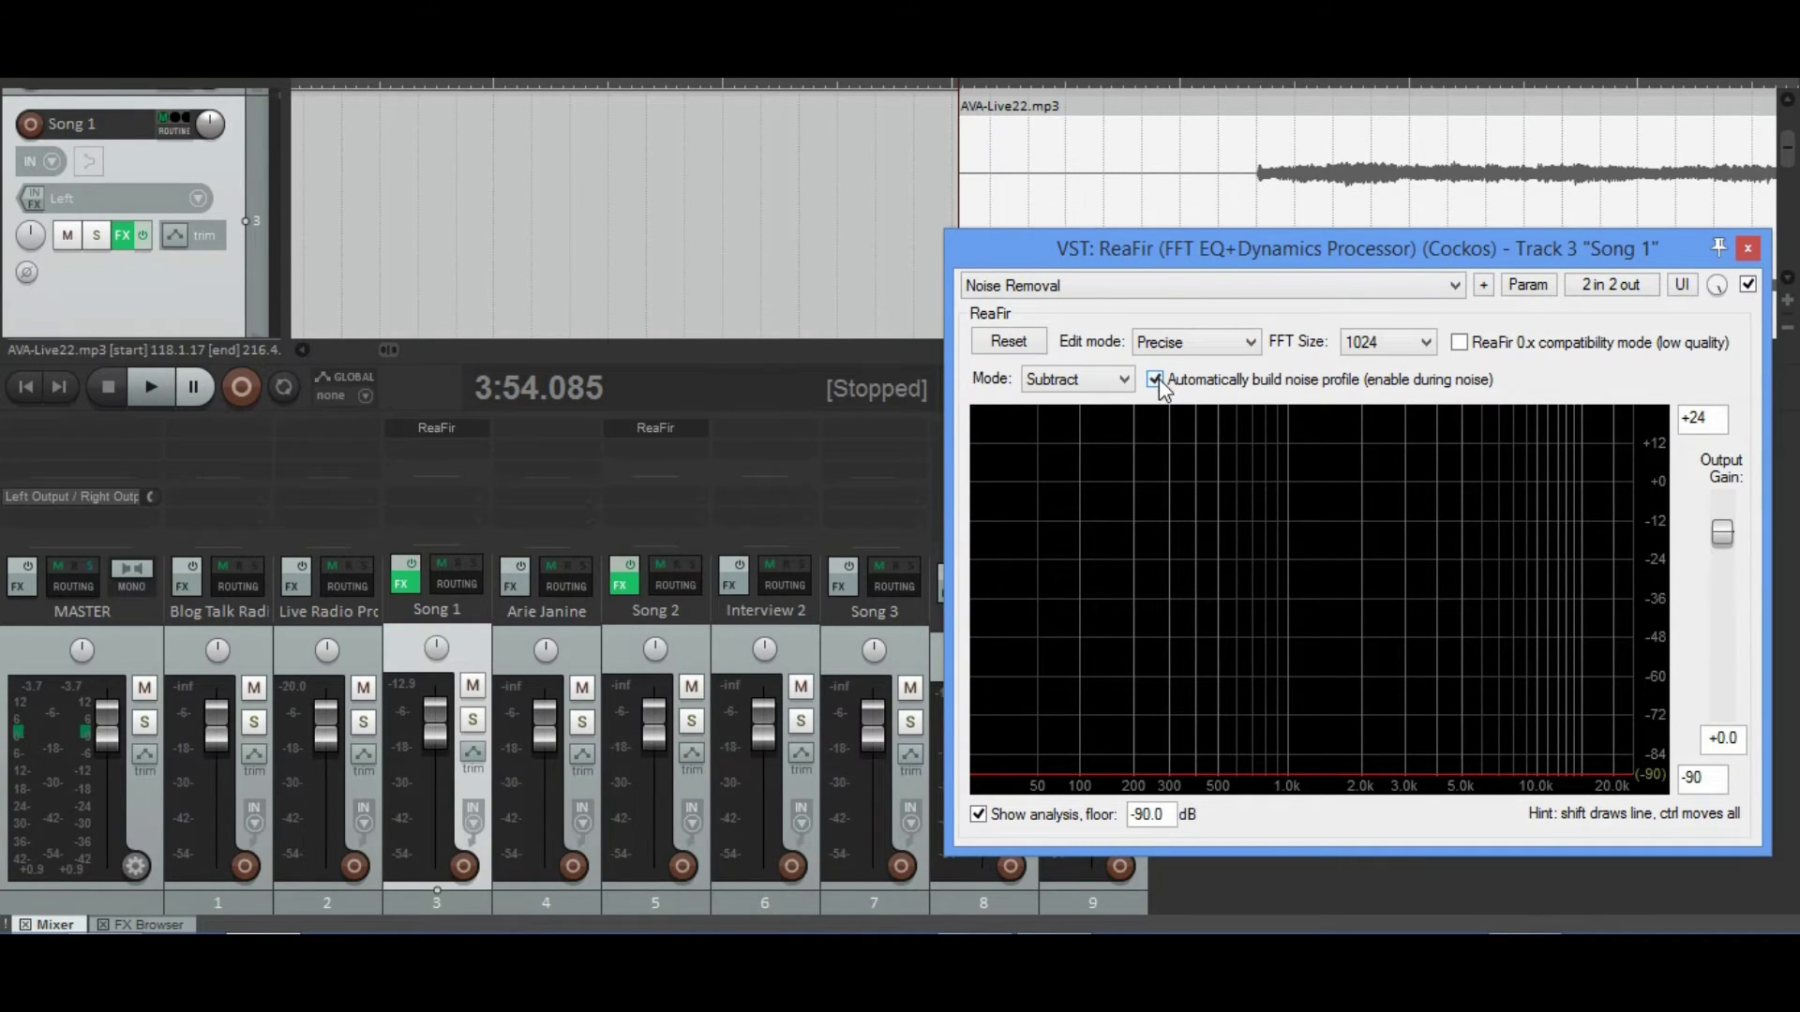
key(space)
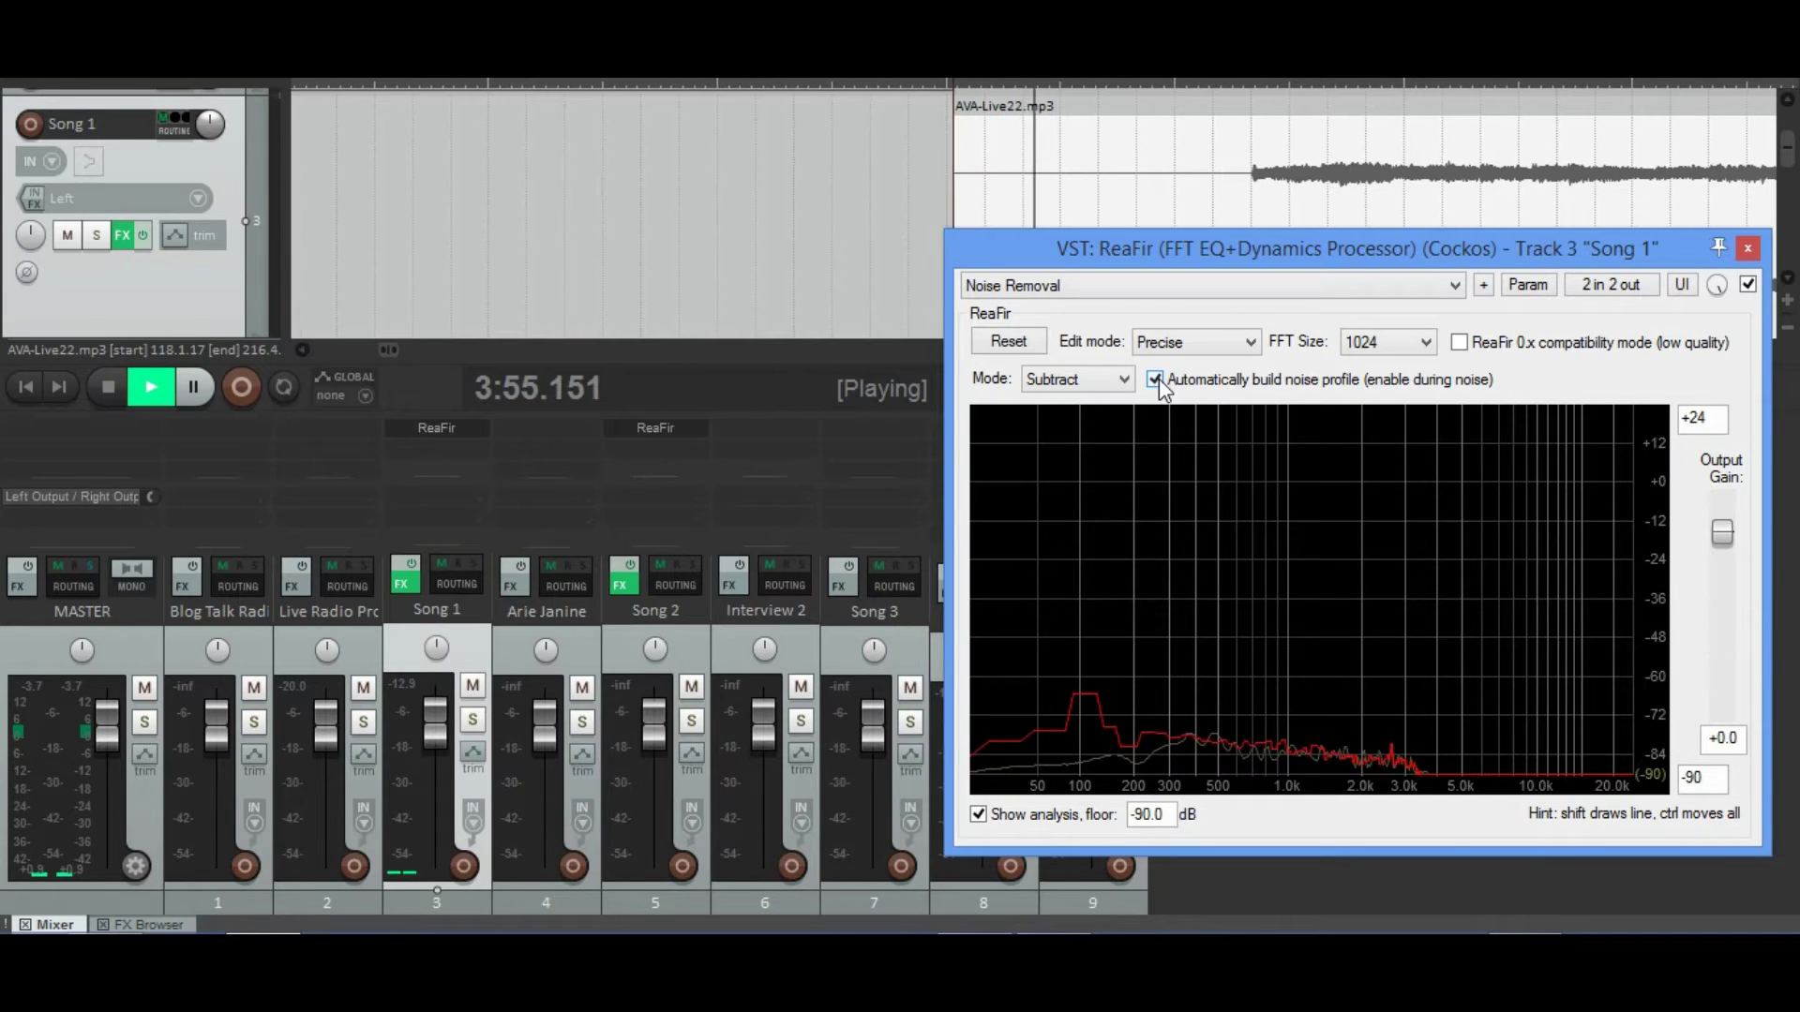
key(space)
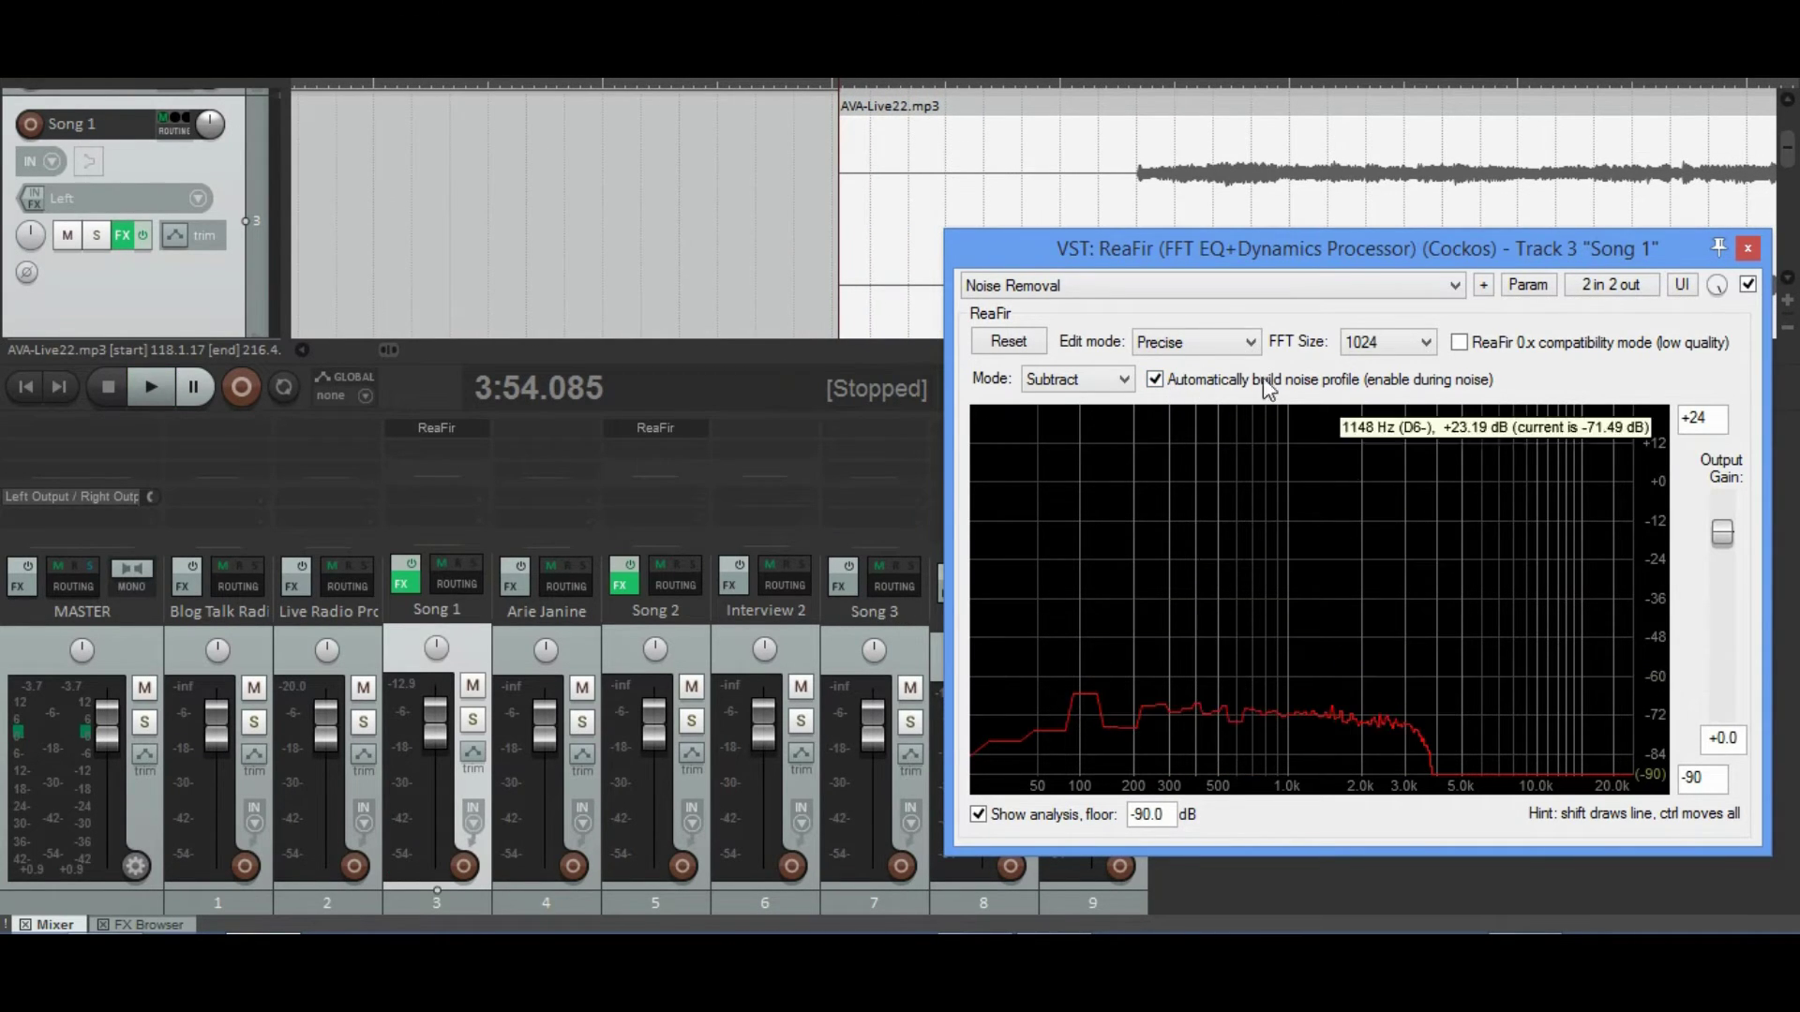
click(1155, 380)
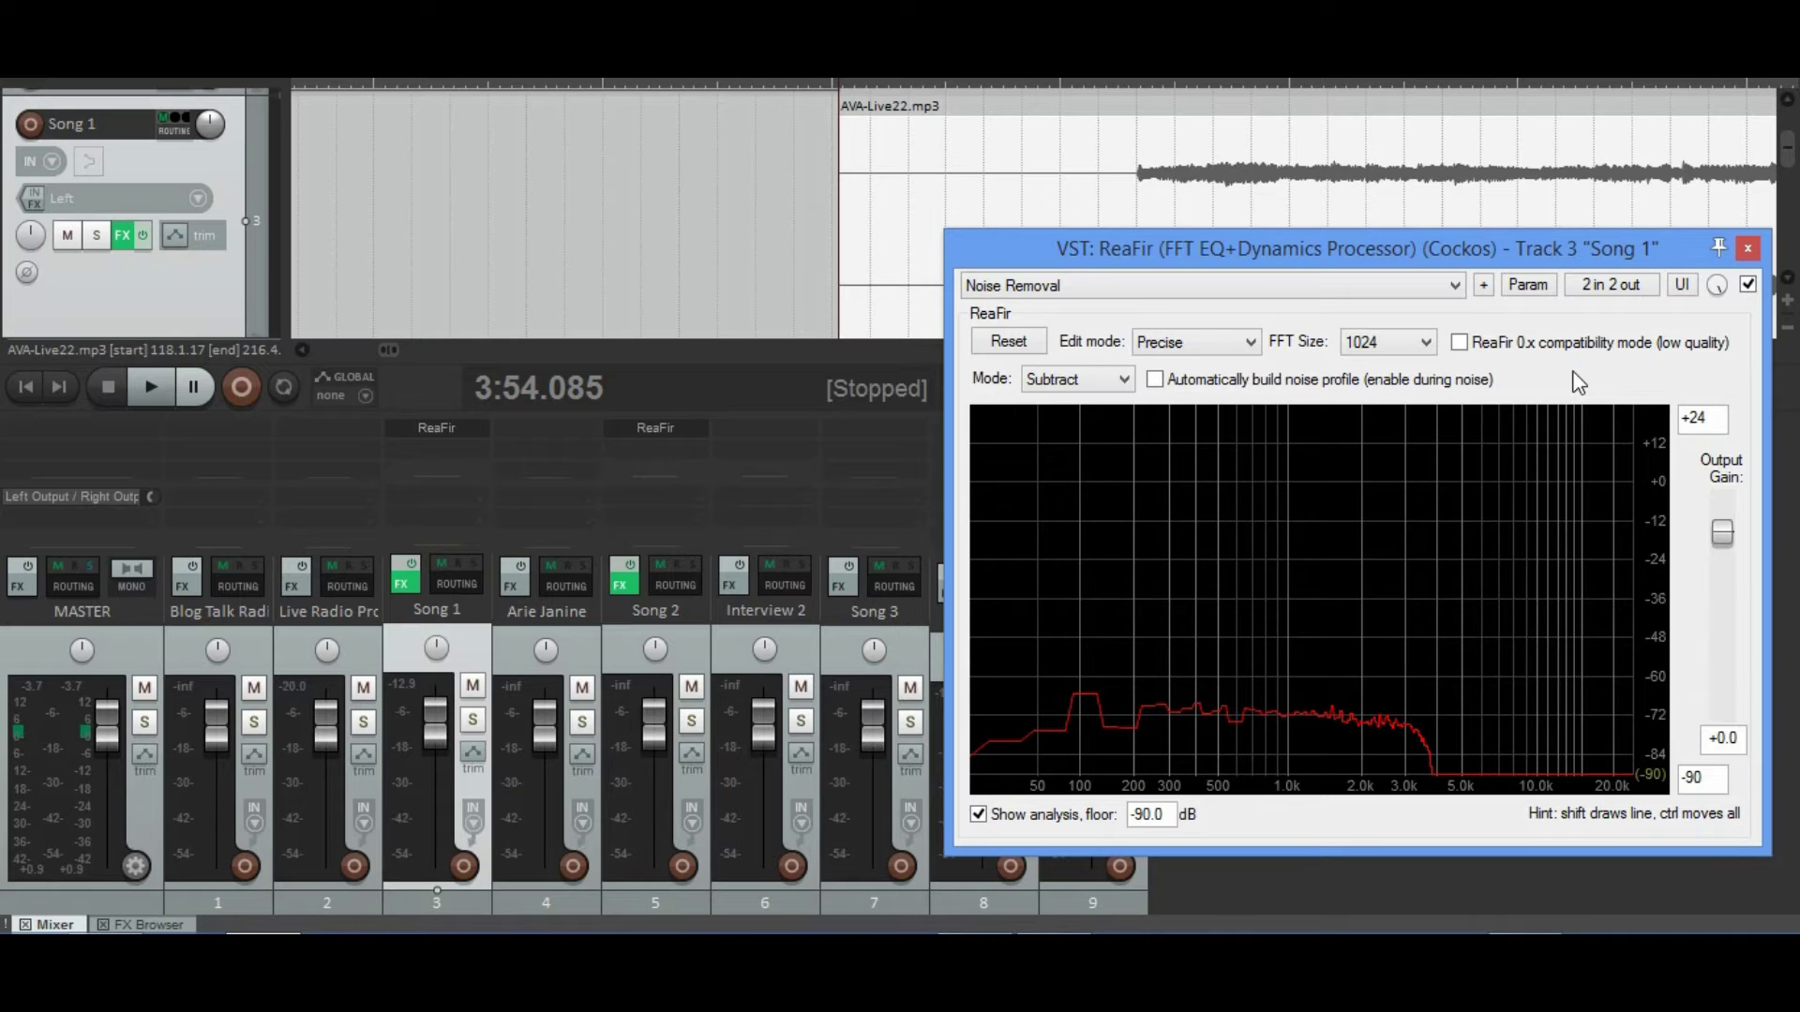
Step: Compare Song 1's opening from 3:54.085 with the new noise profile active and with ReaFir bypassed, leaving ReaFir bypassed
key(space)
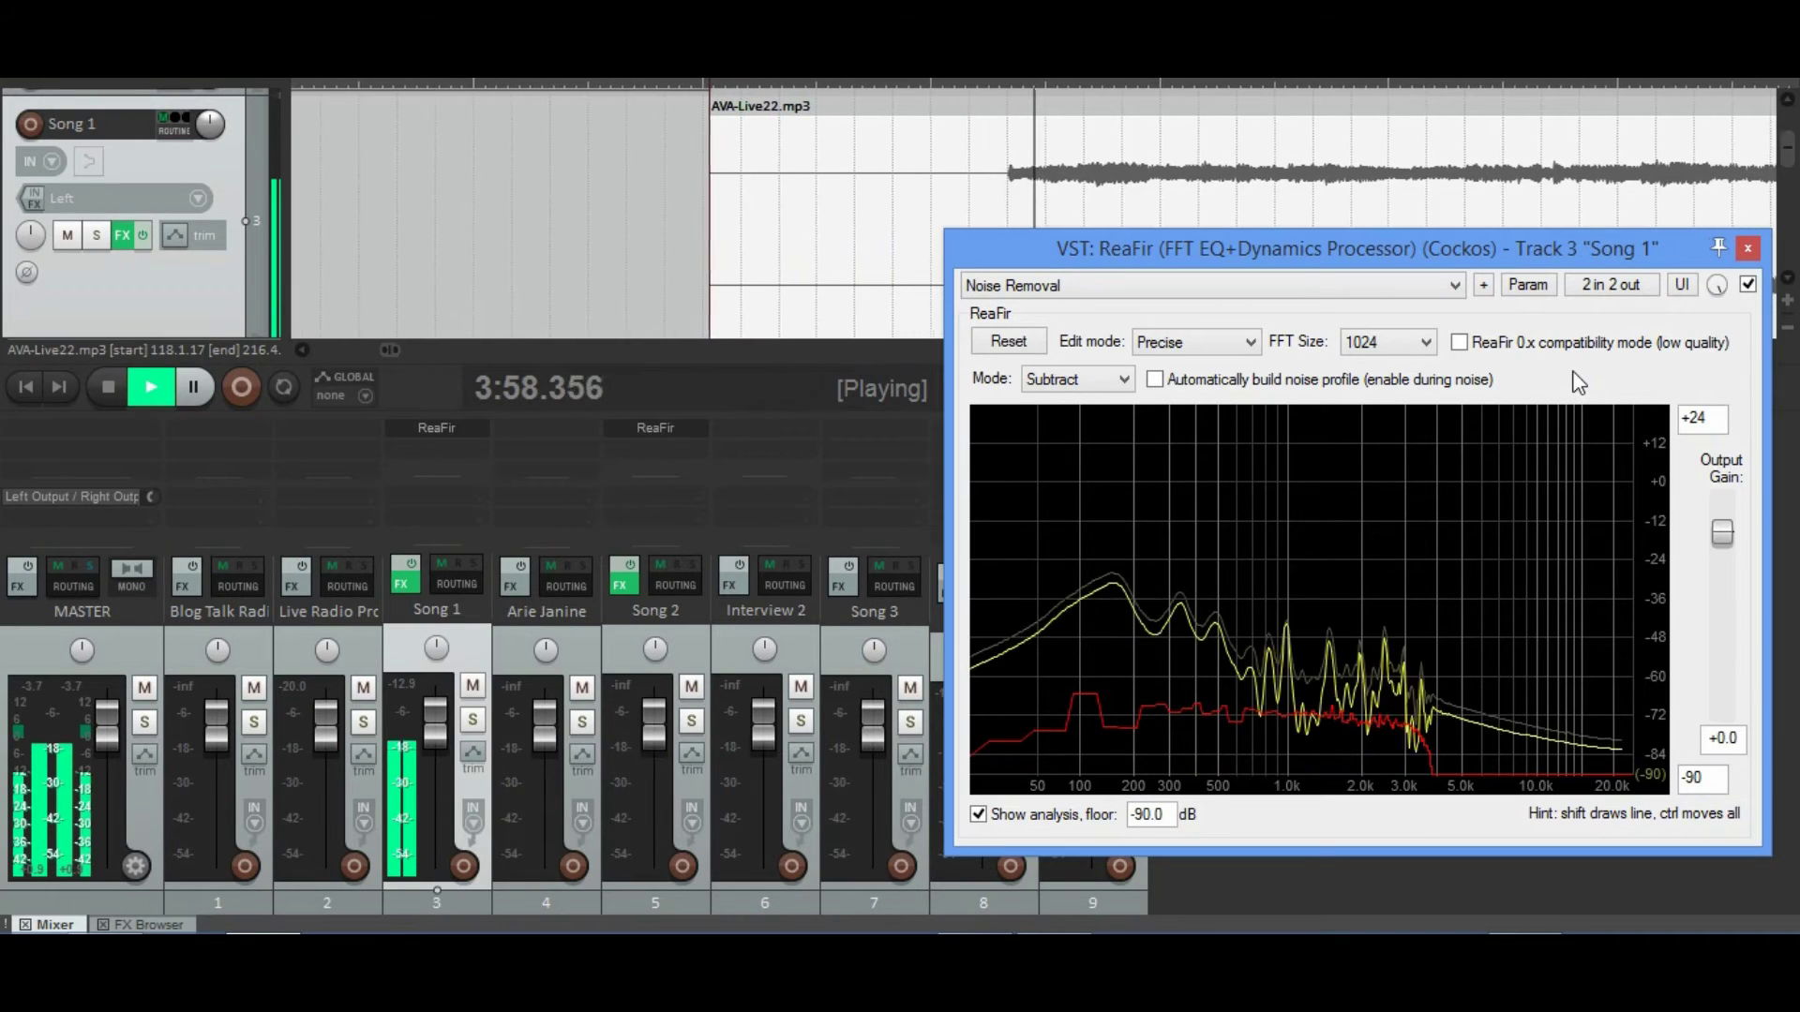
key(space)
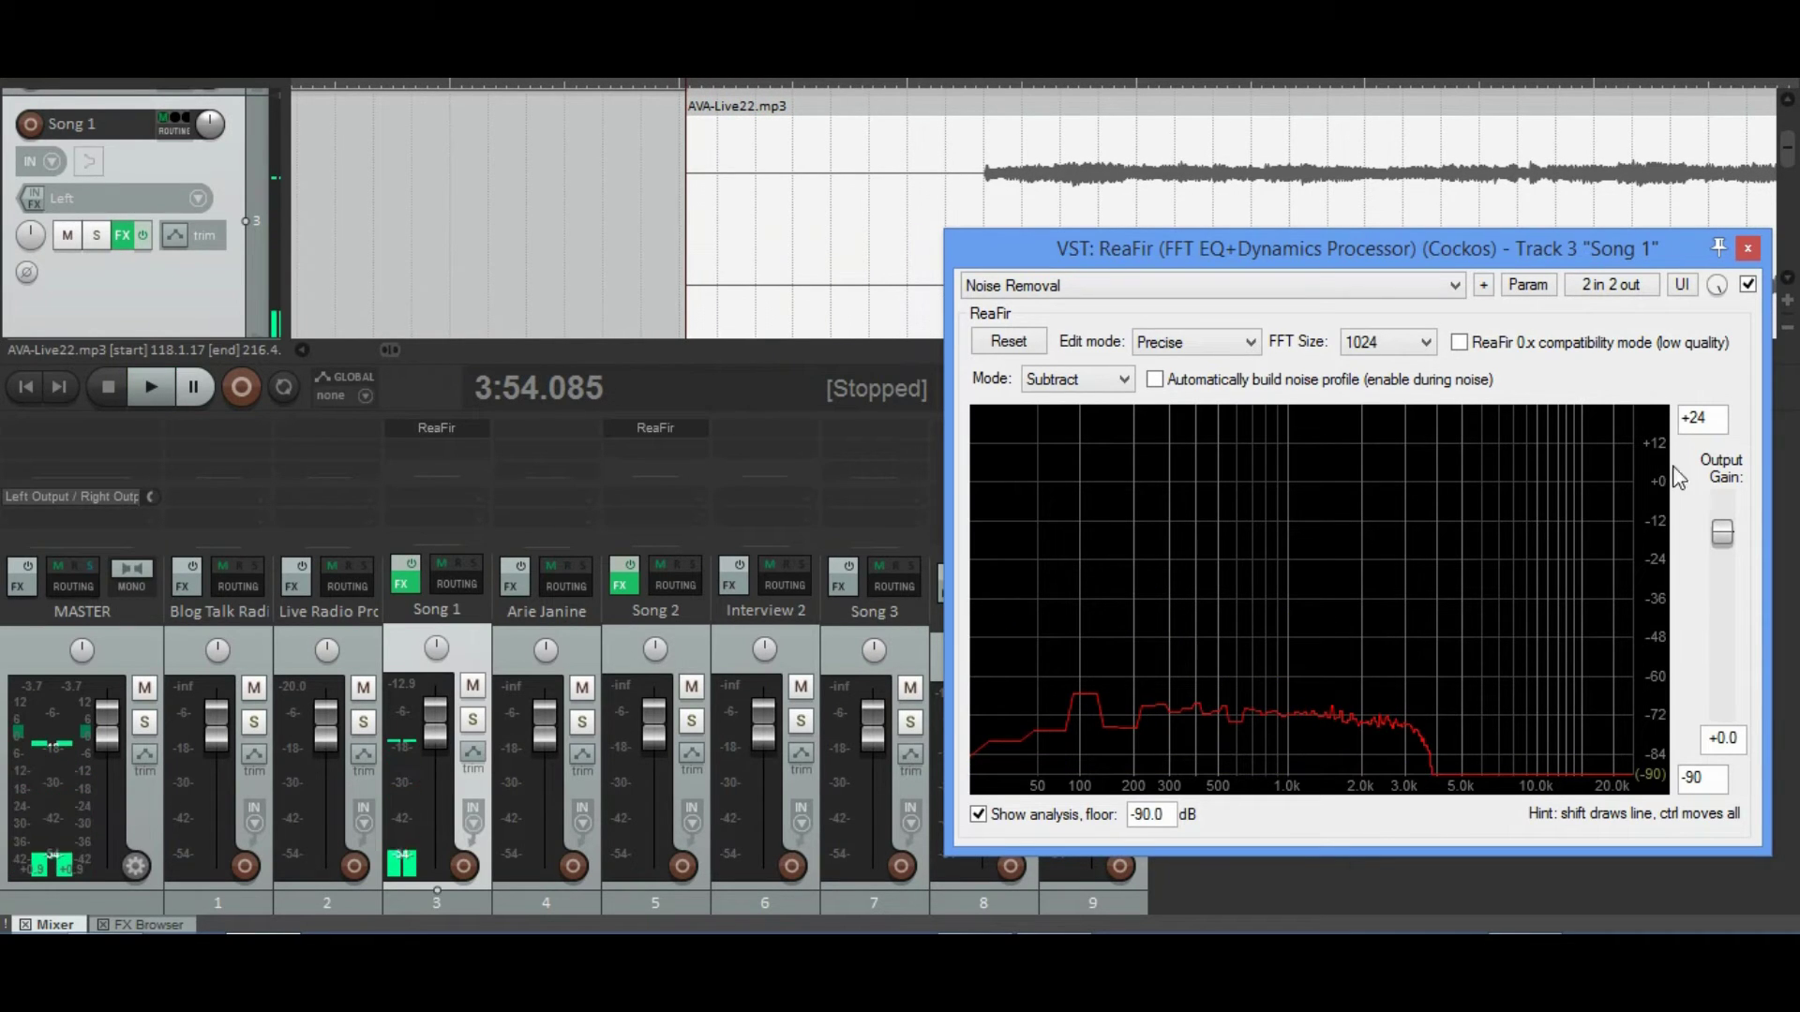
click(1747, 284)
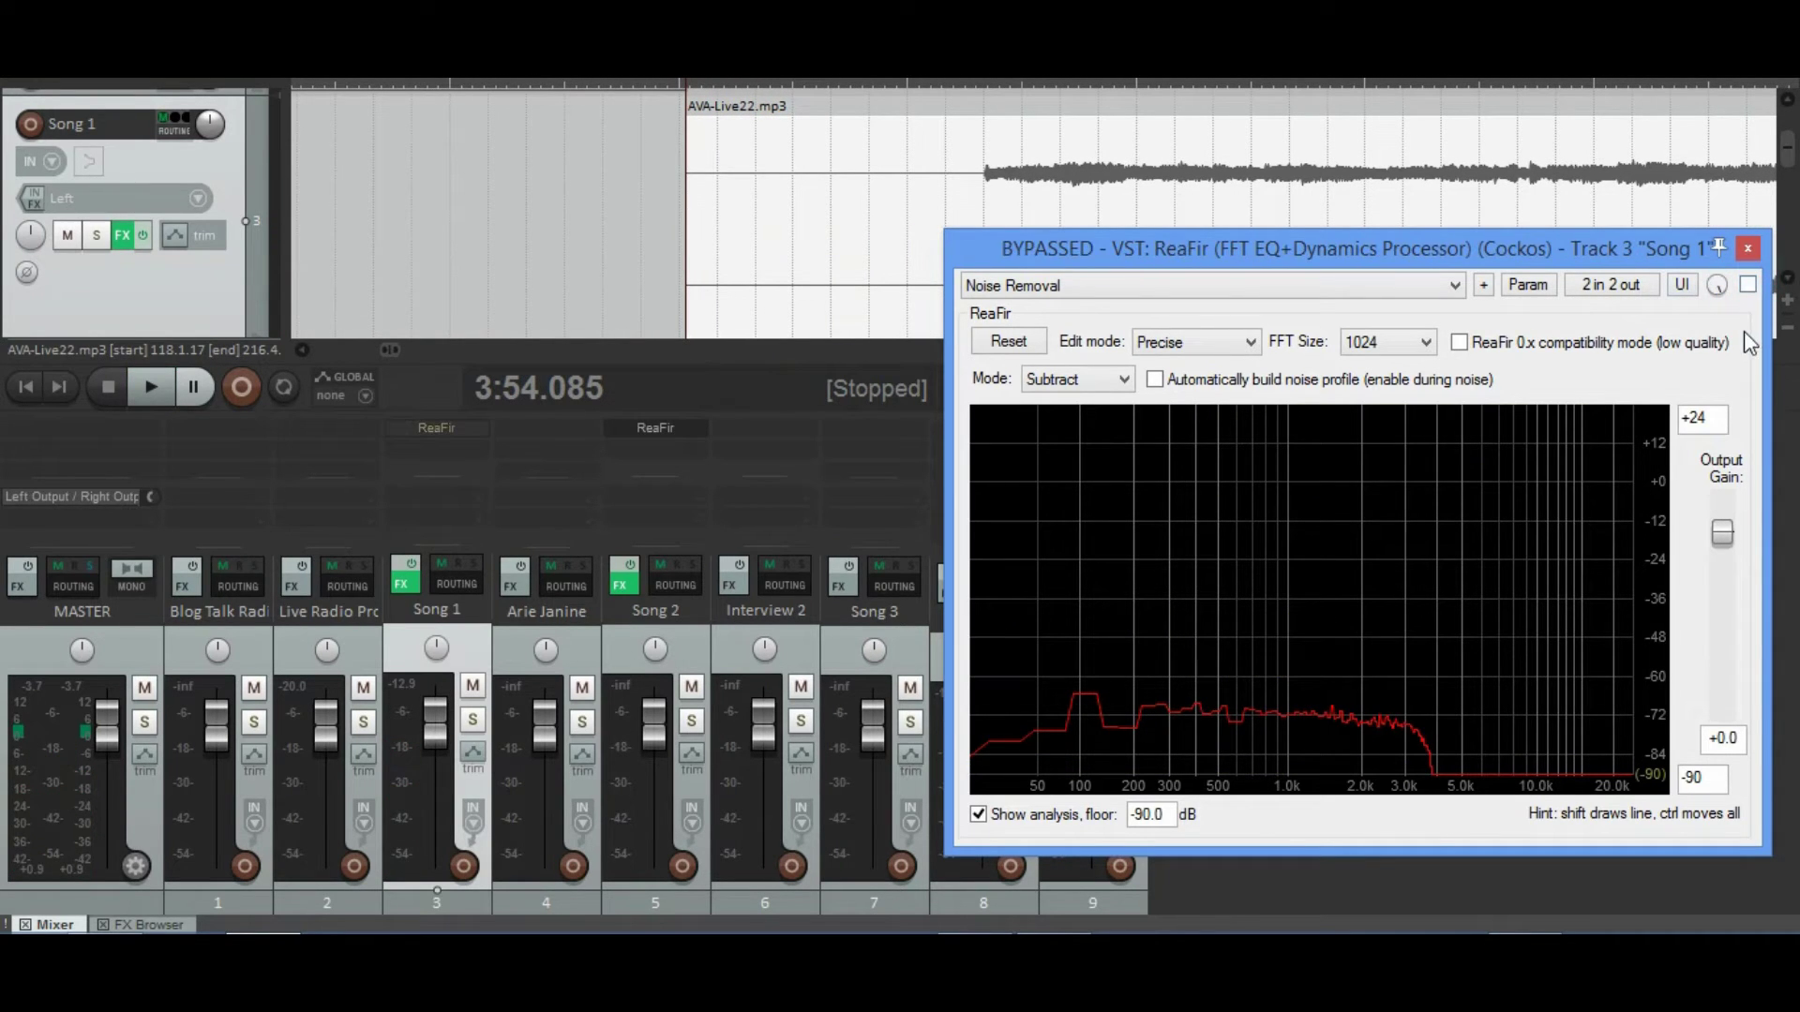
key(space)
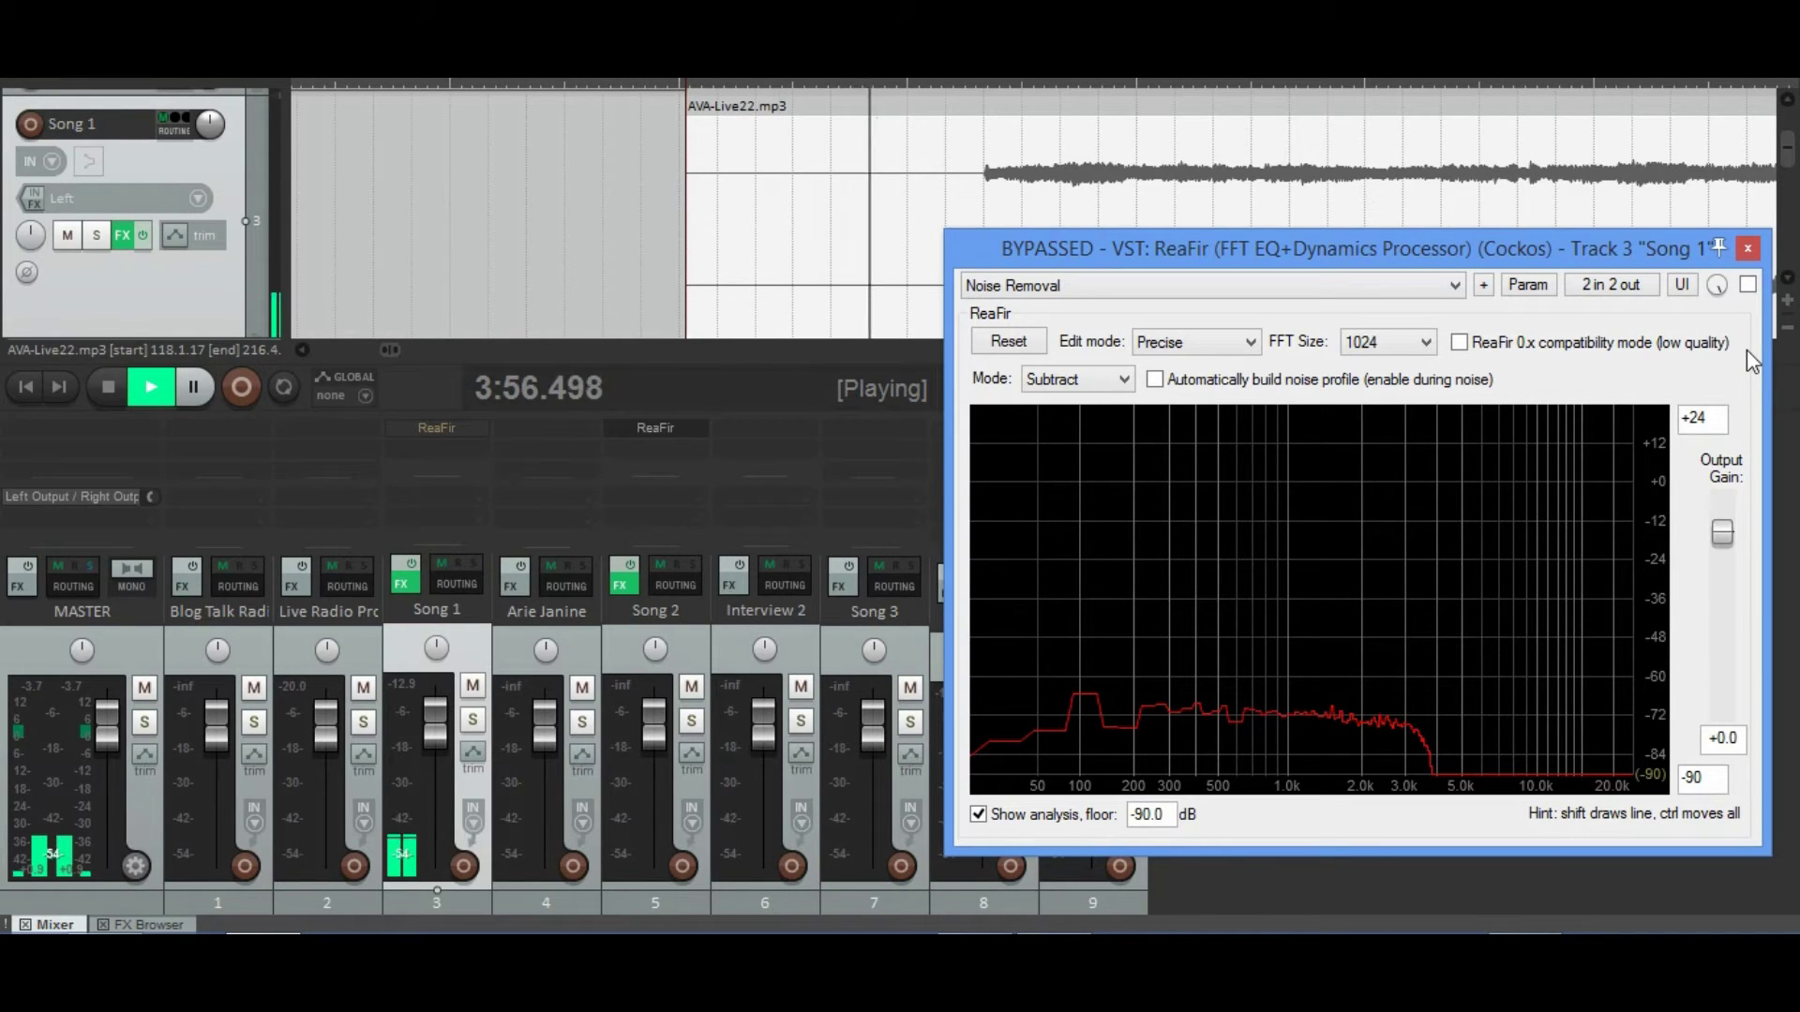
key(space)
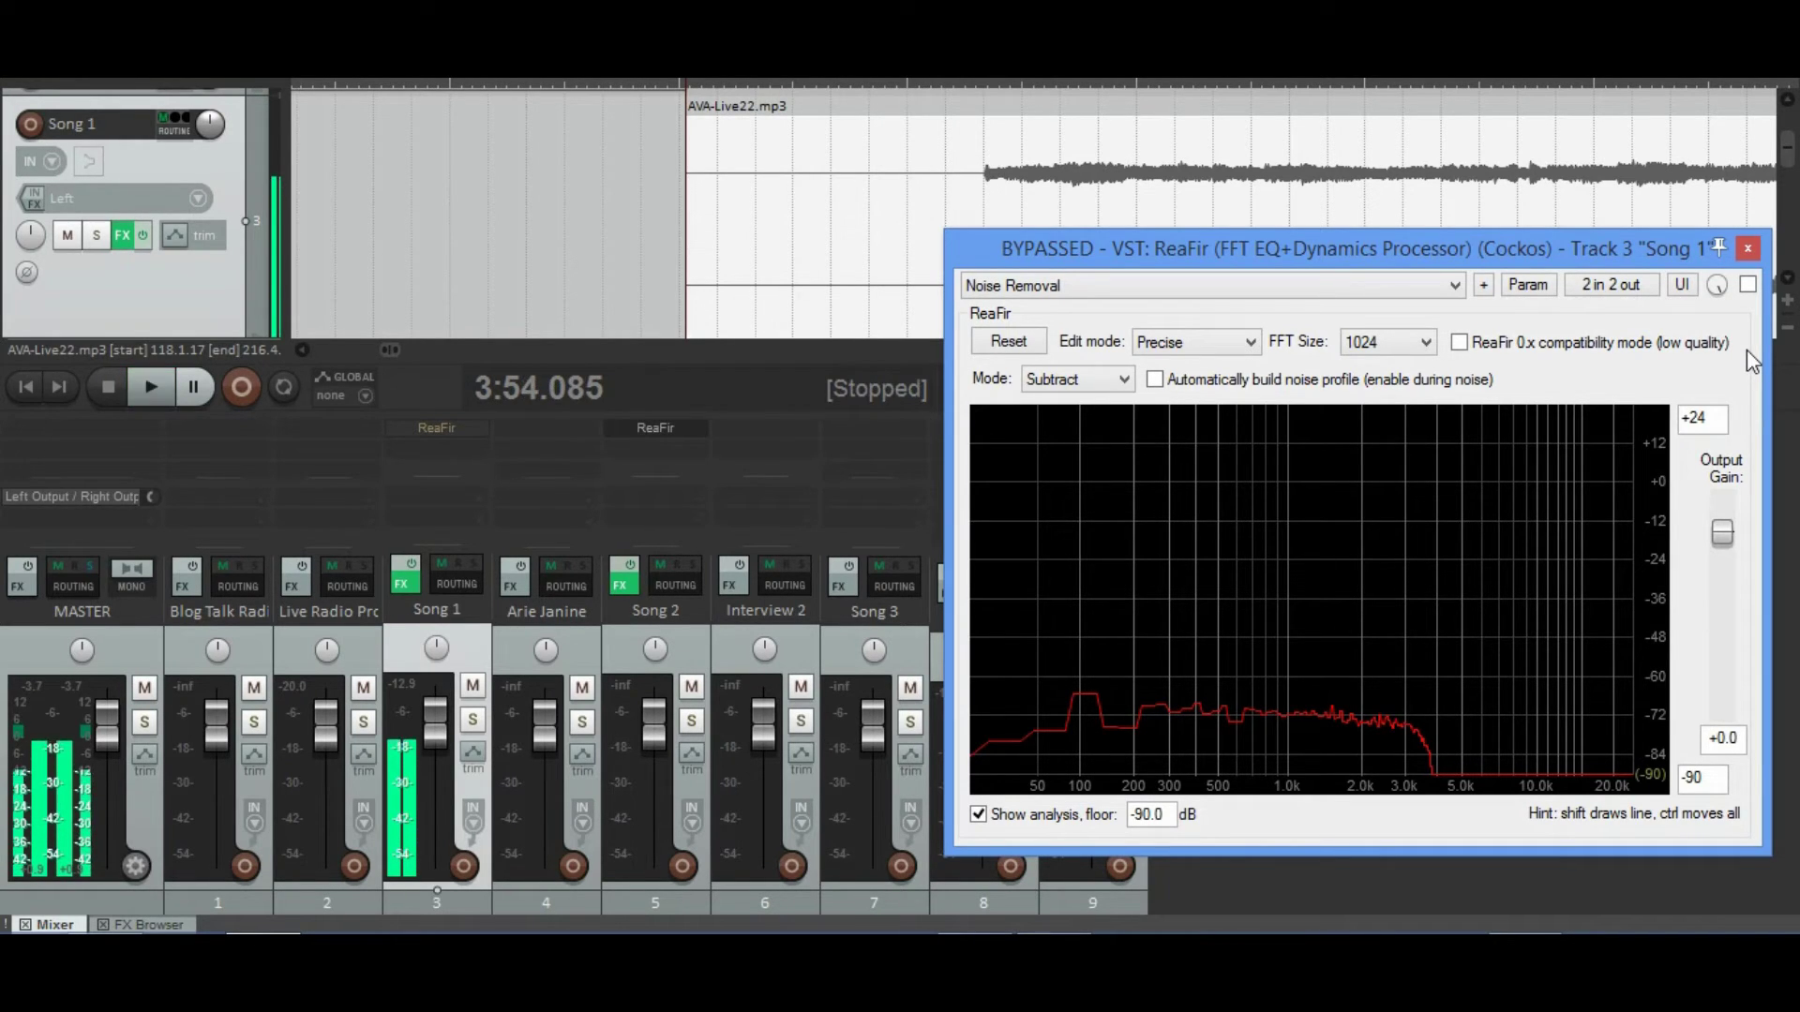
Step: Close the ReaFir window, enlarge the arrange area above the mixer, and collapse the Song 1 and Interview 3 tracks to minimum height
click(1743, 249)
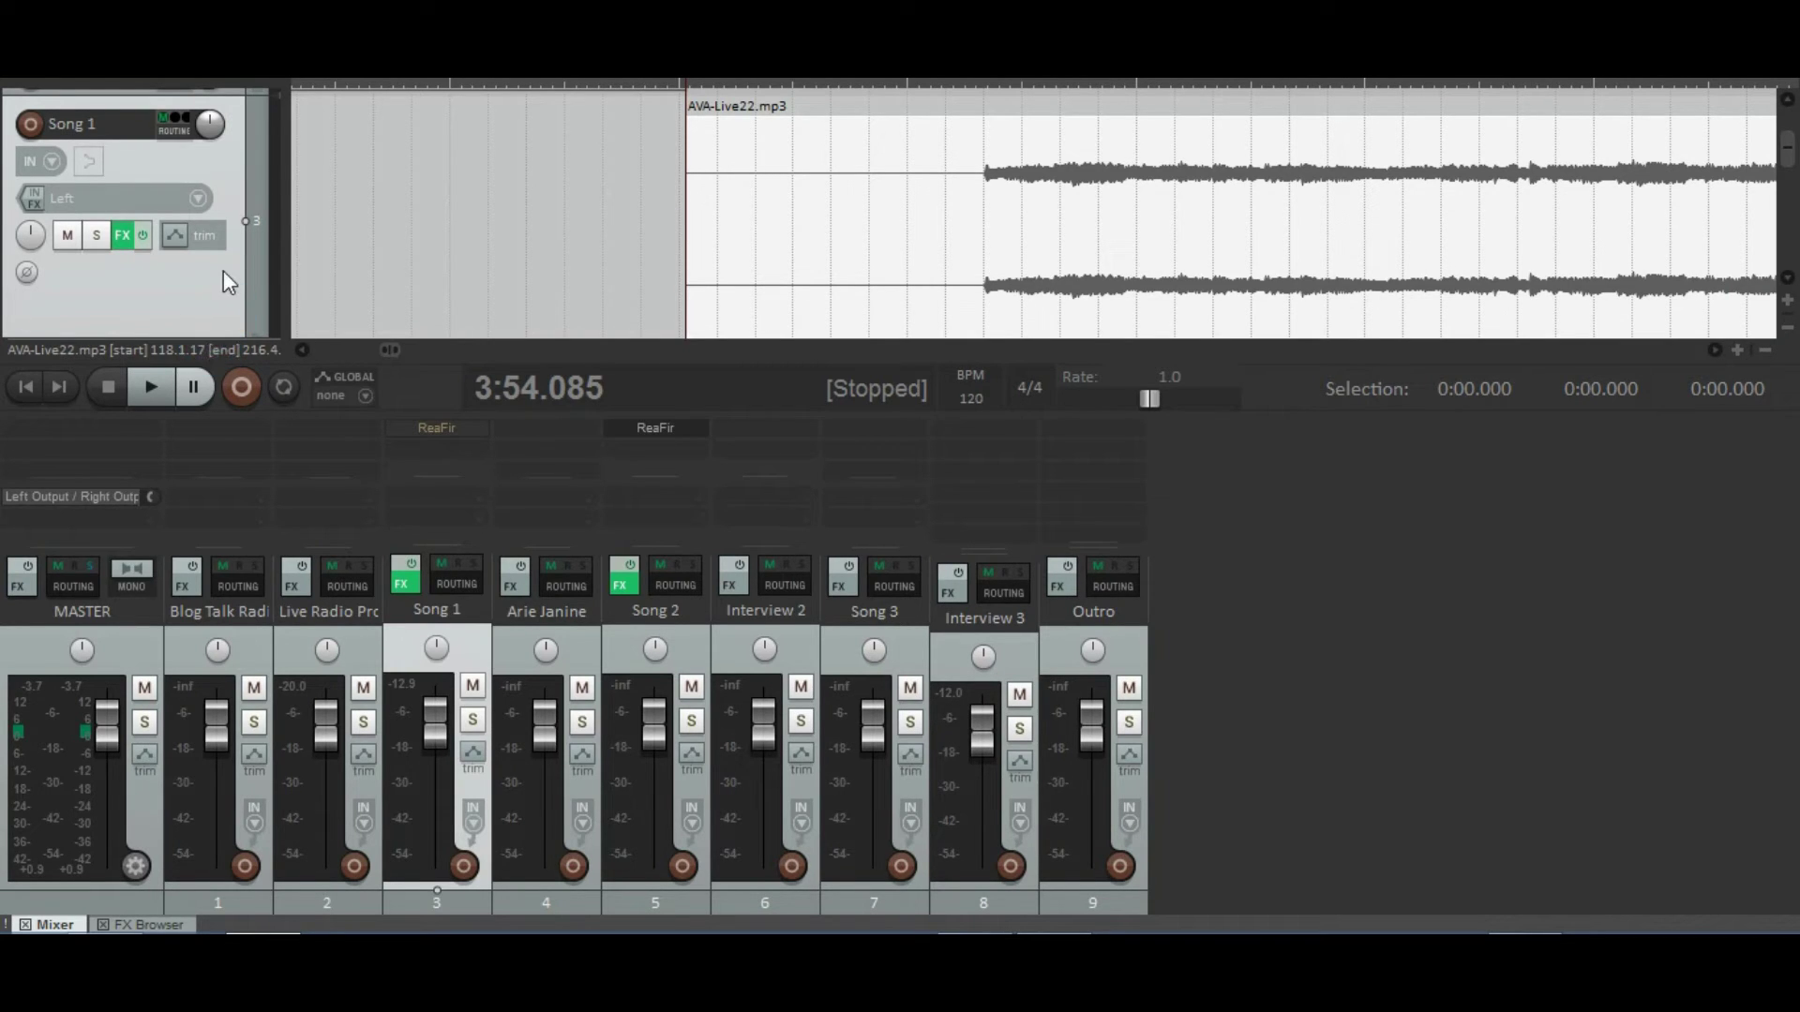
drag(1272, 410, 1246, 565)
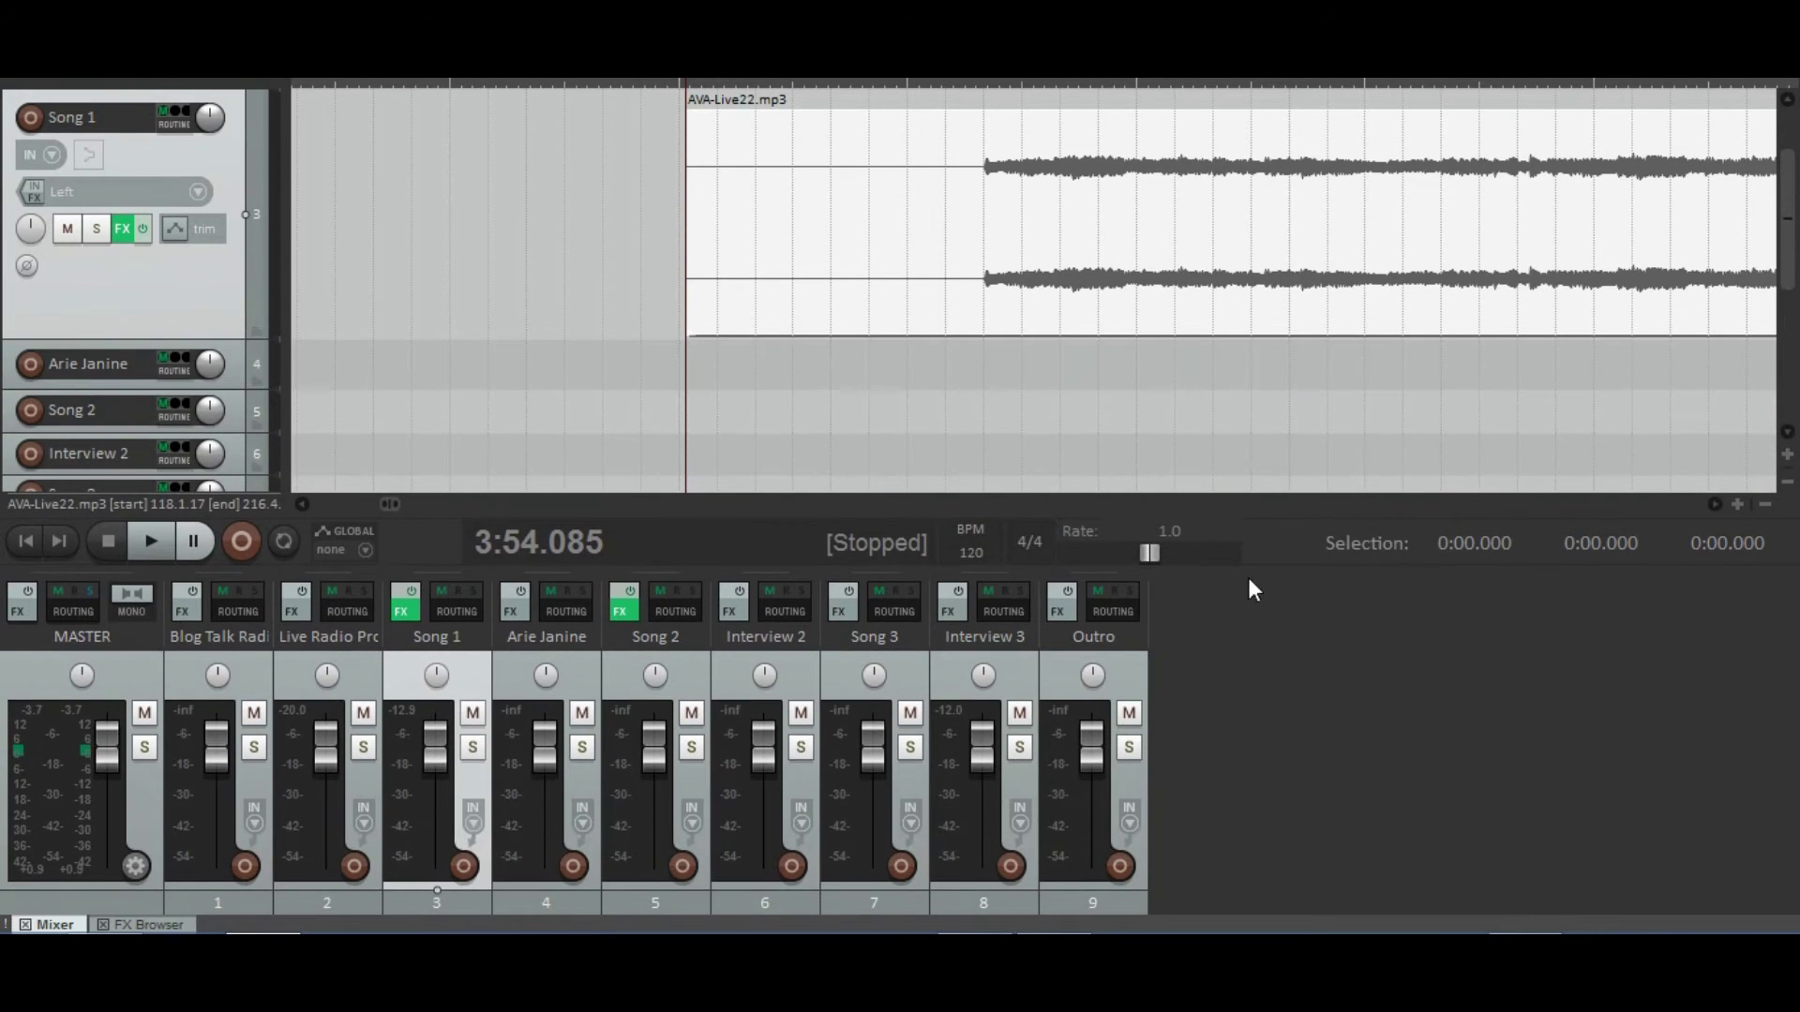
double_click(225, 334)
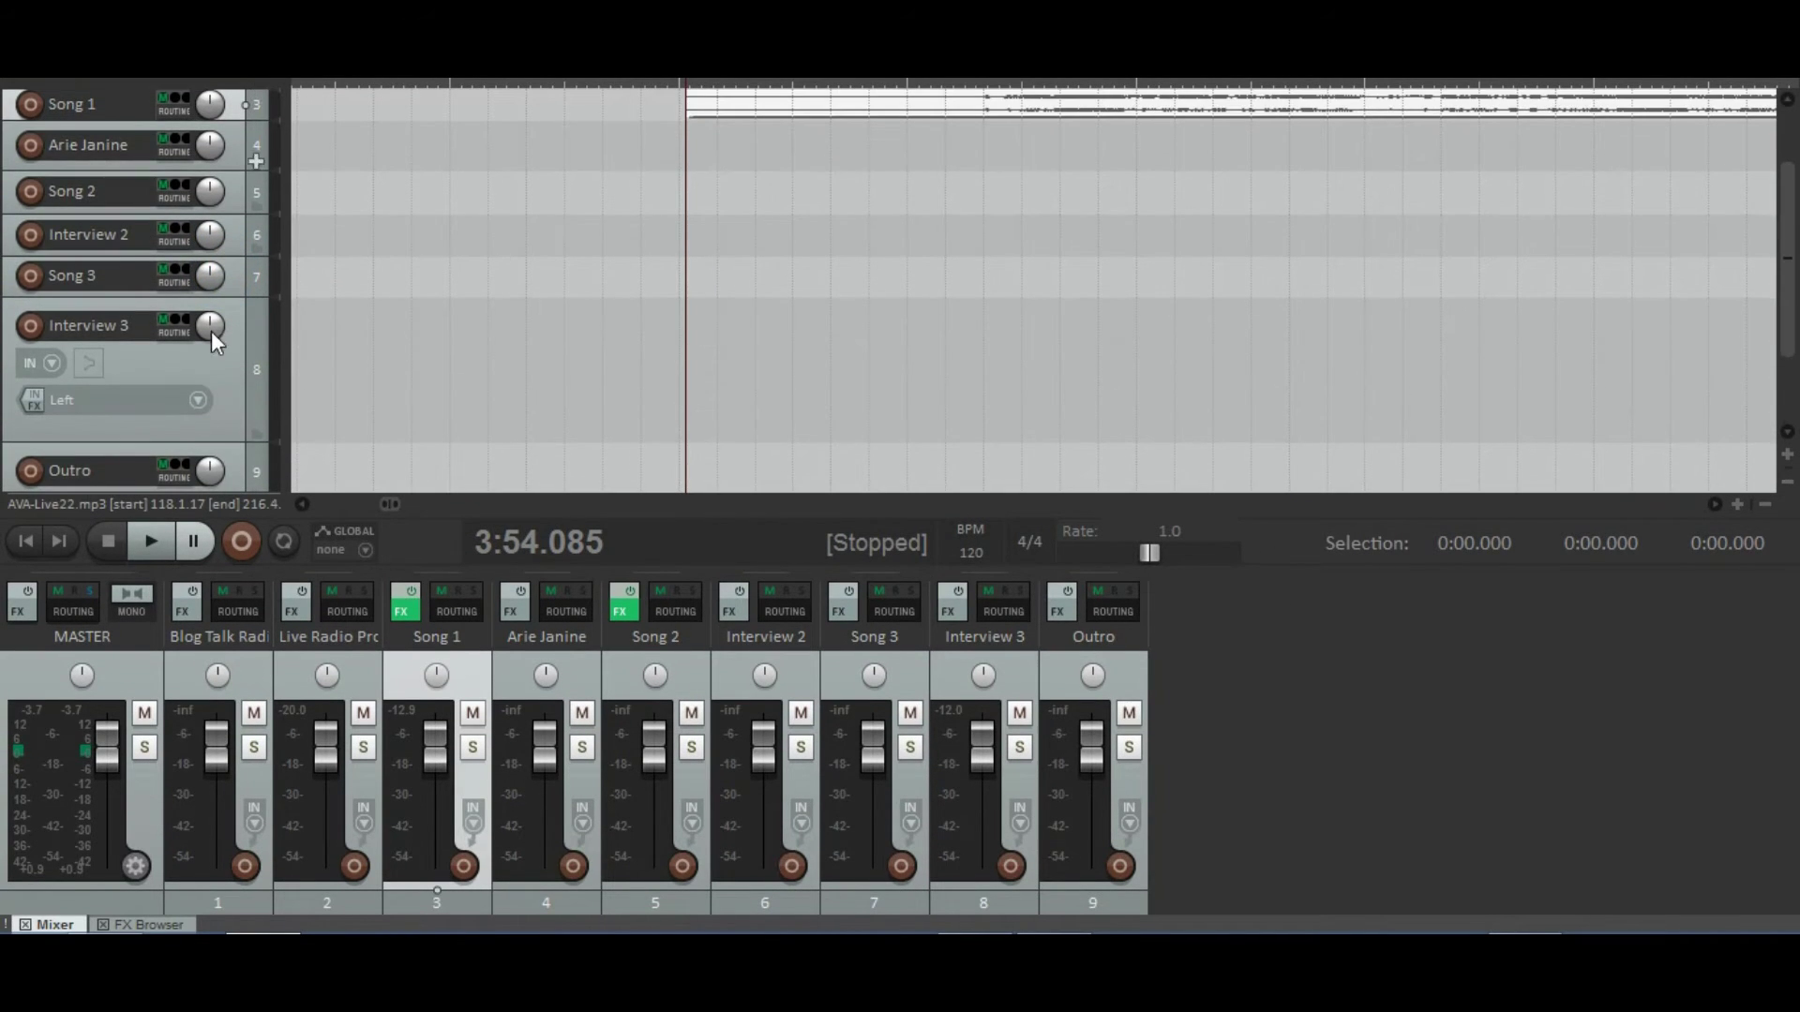
double_click(193, 436)
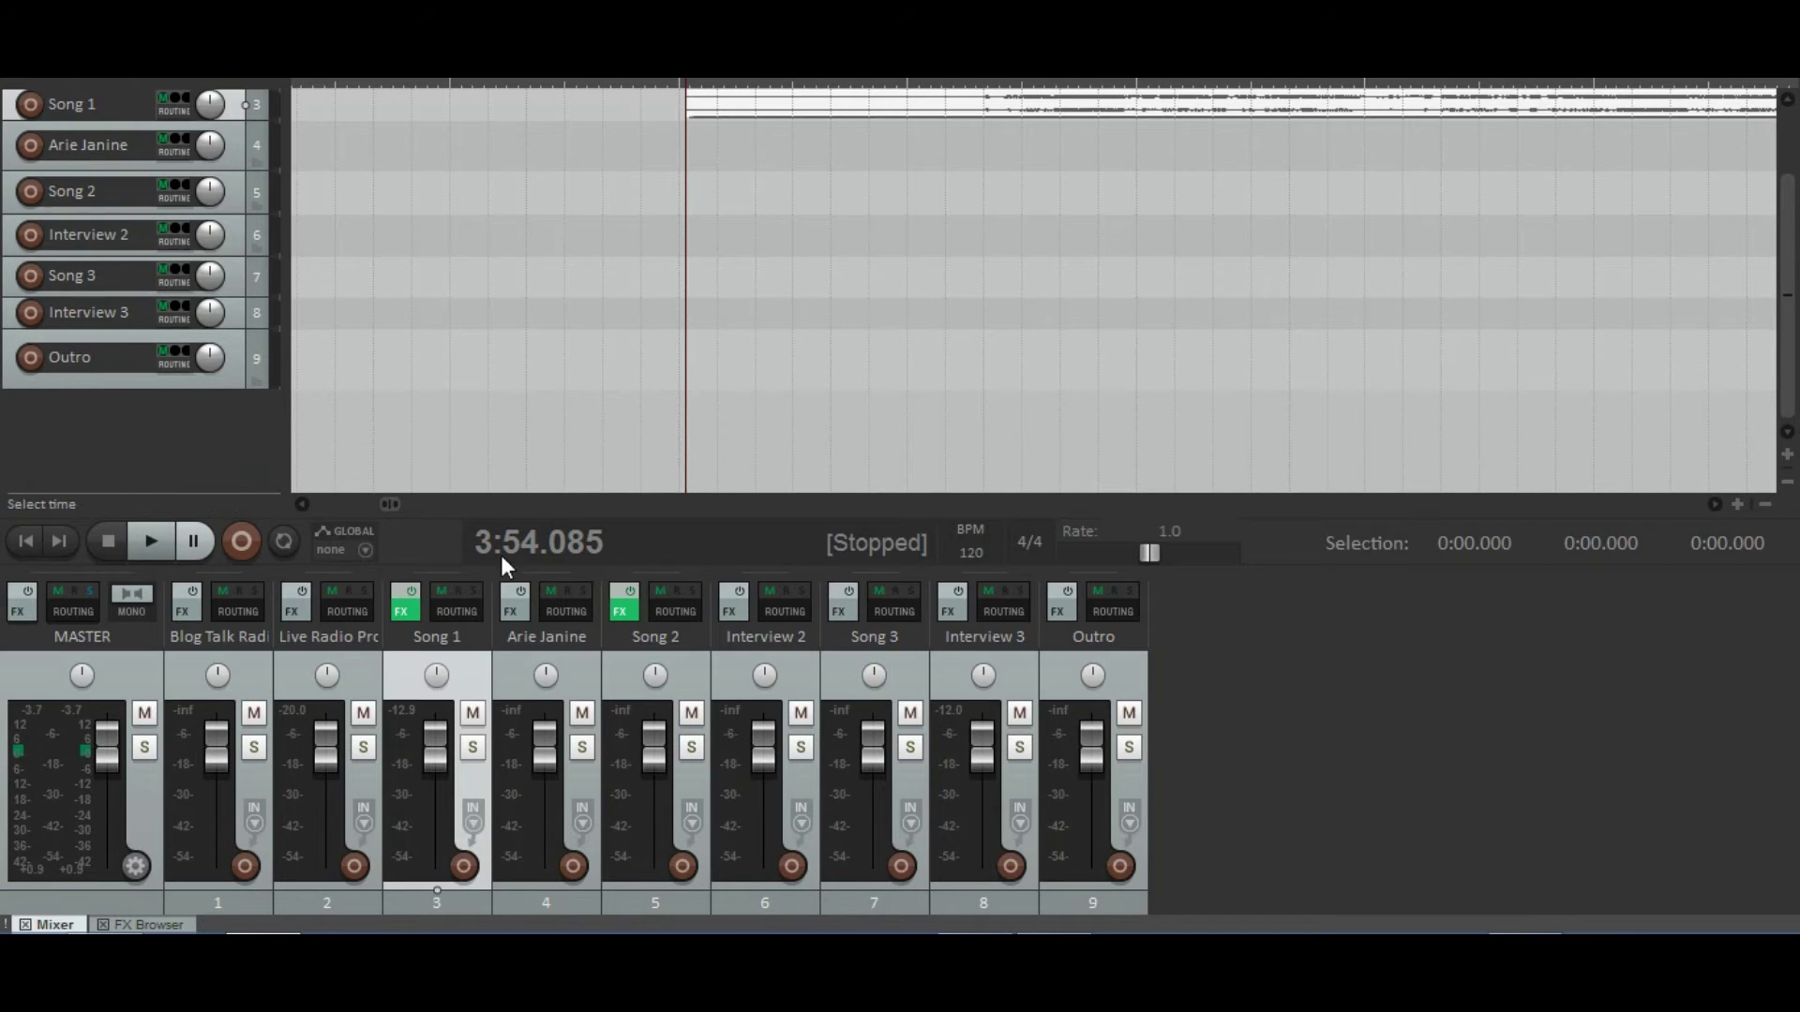
Step: Select the Blog Talk Radio Promo track and open the SWS/BR Analyze loudness tool beside the track list
click(238, 667)
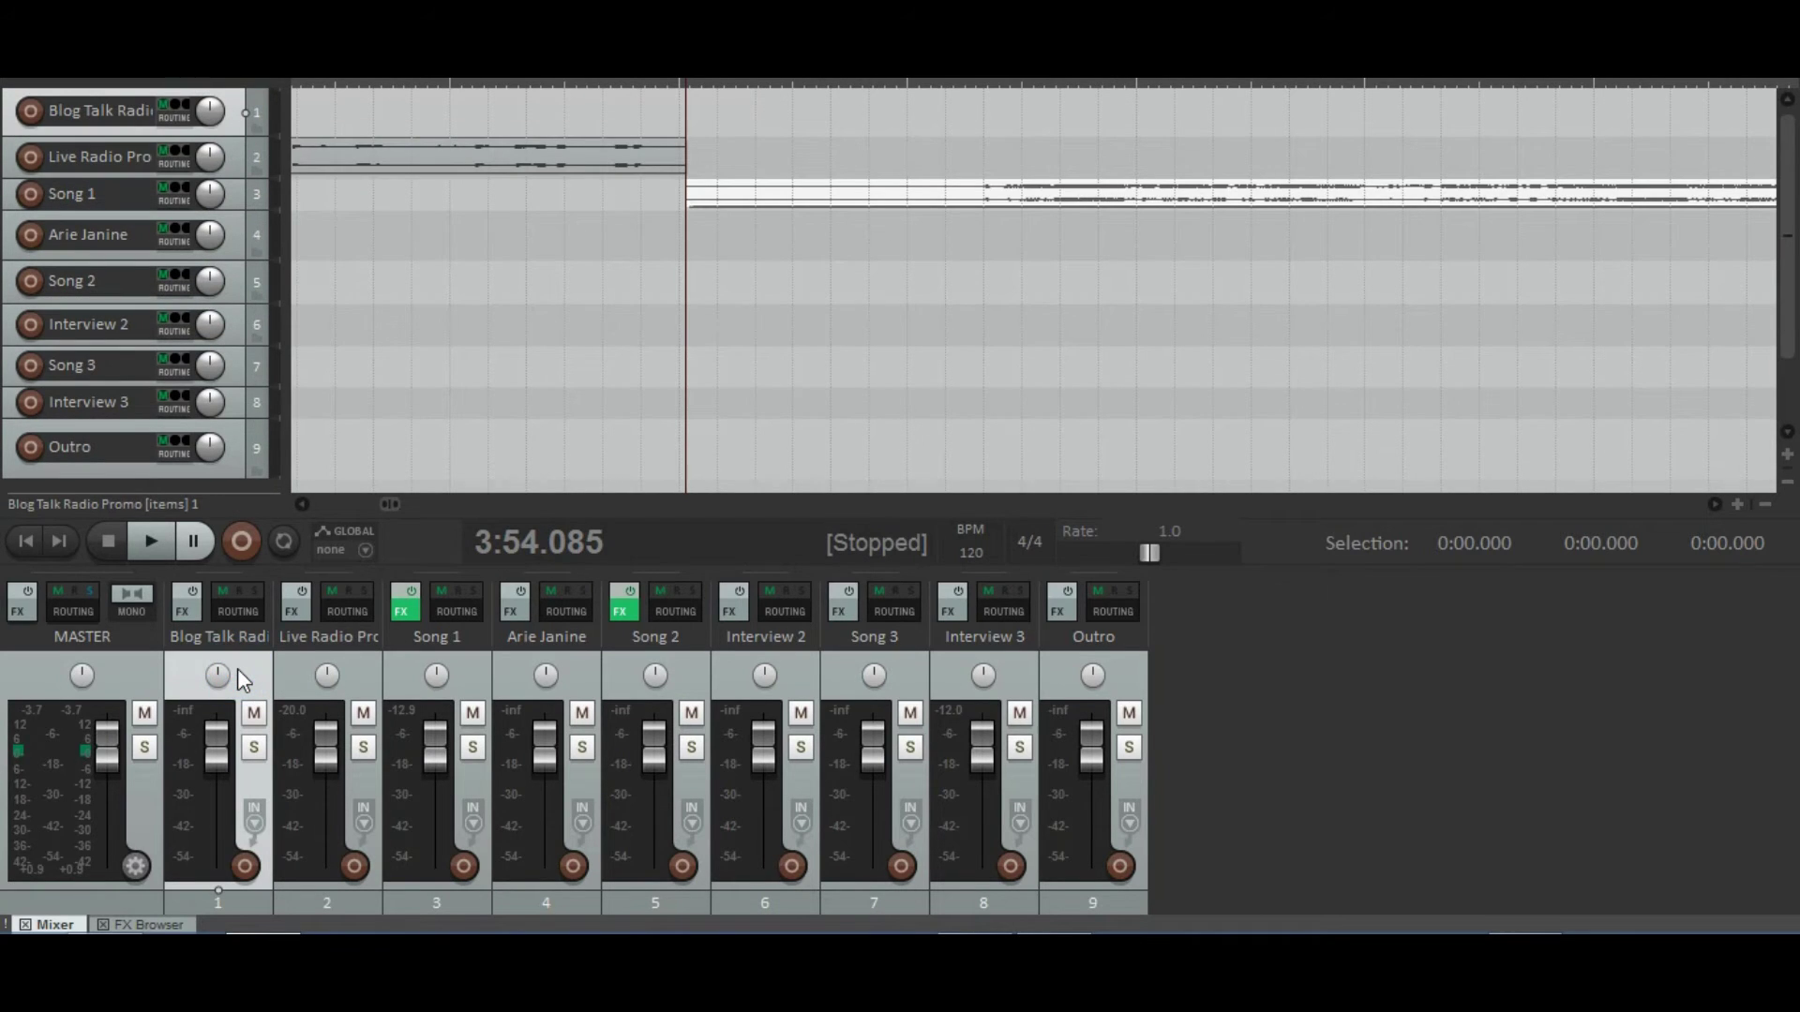
scroll(879, 480, down, 2)
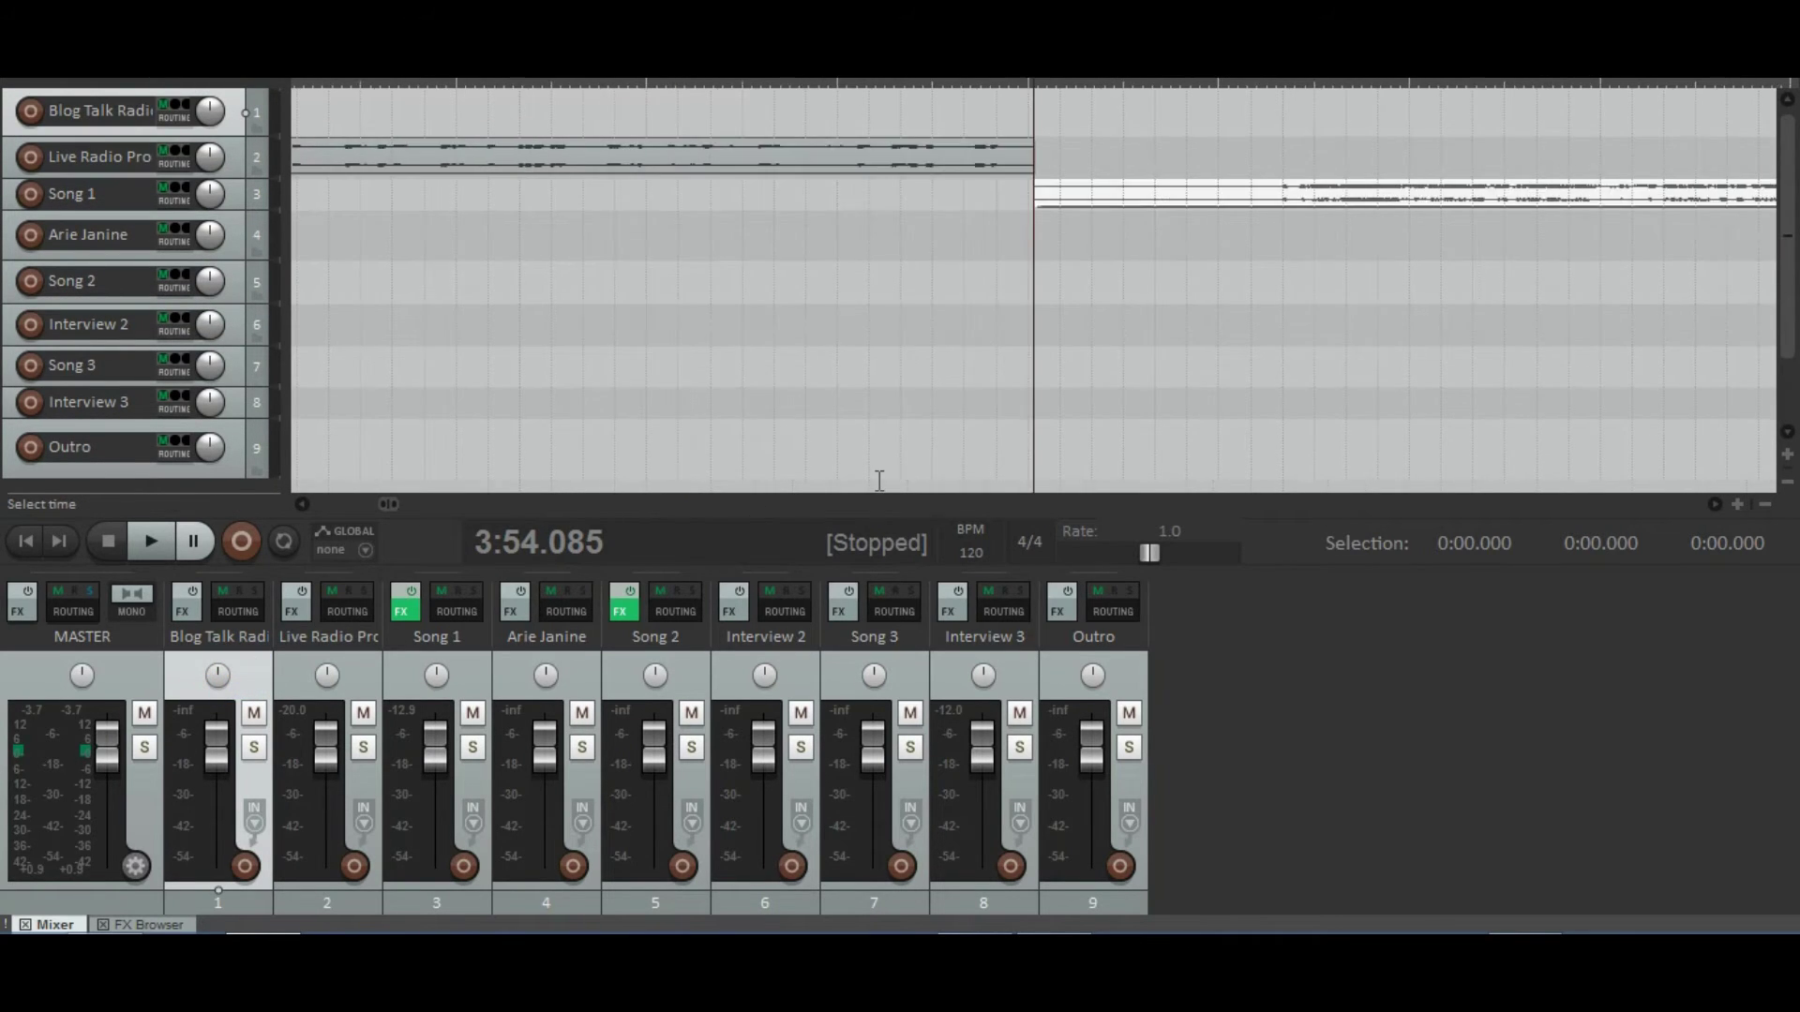
scroll(879, 480, down, 8)
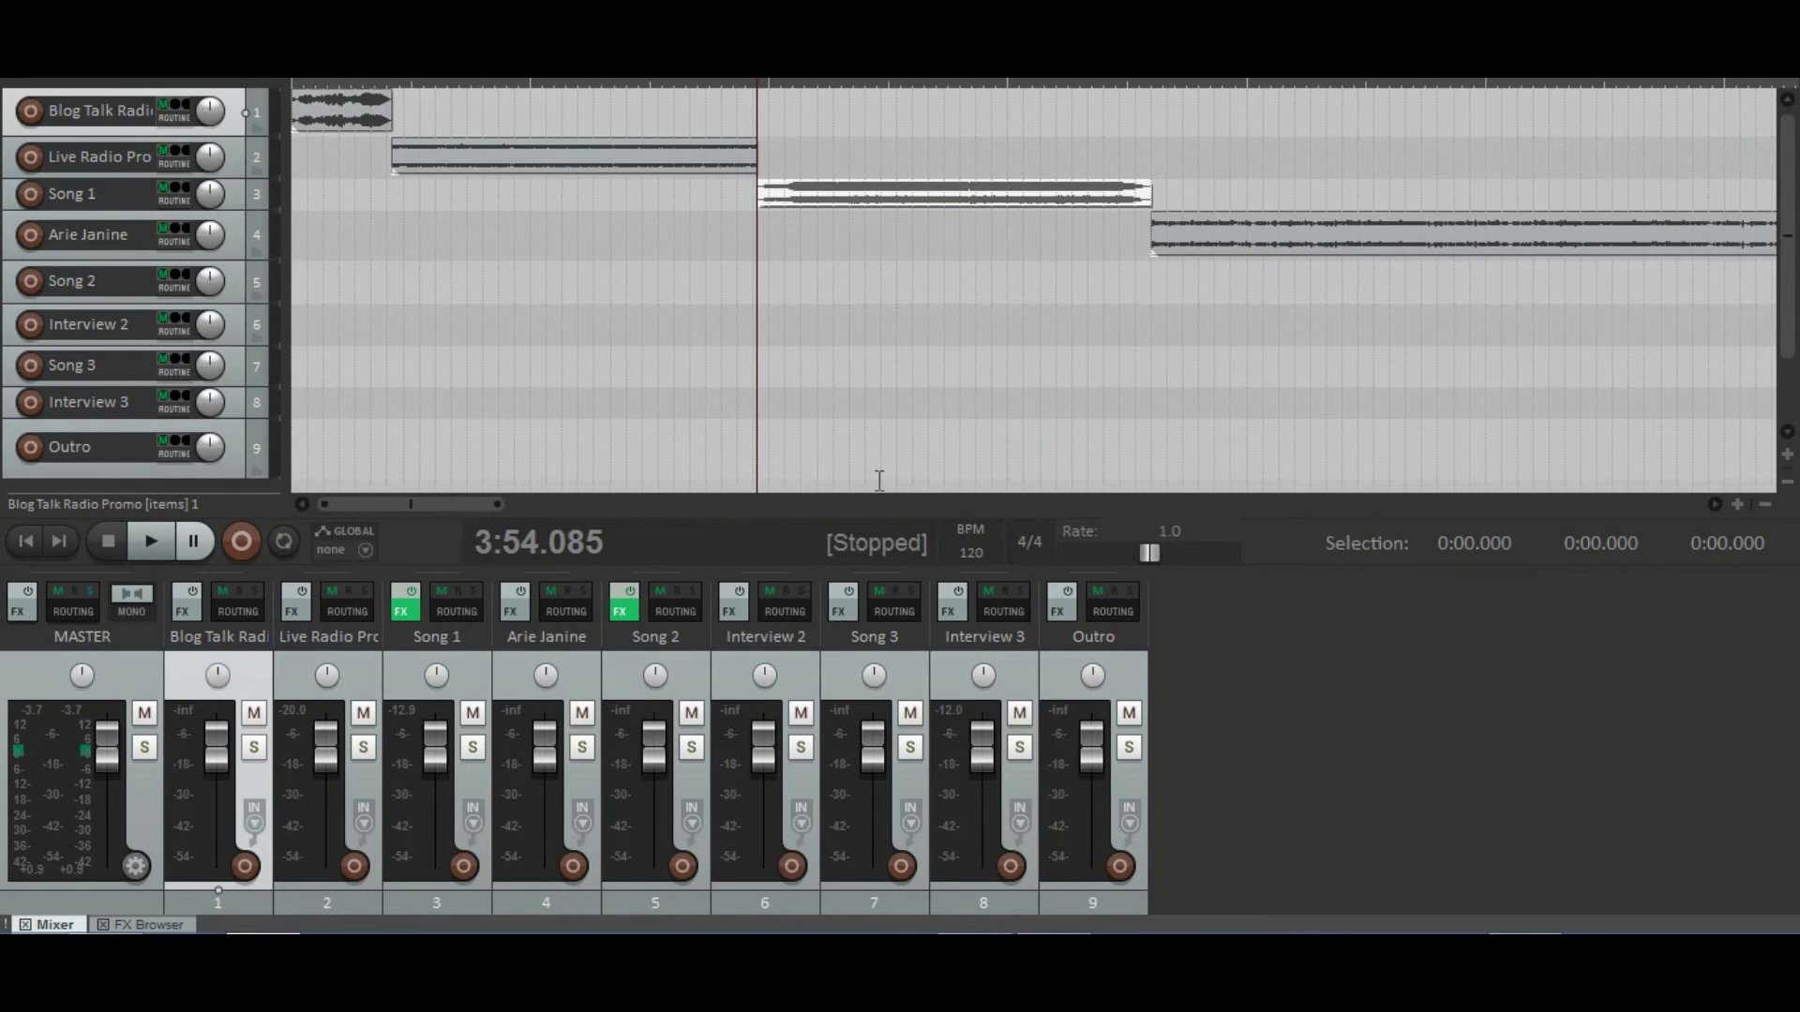
scroll(879, 480, down, 8)
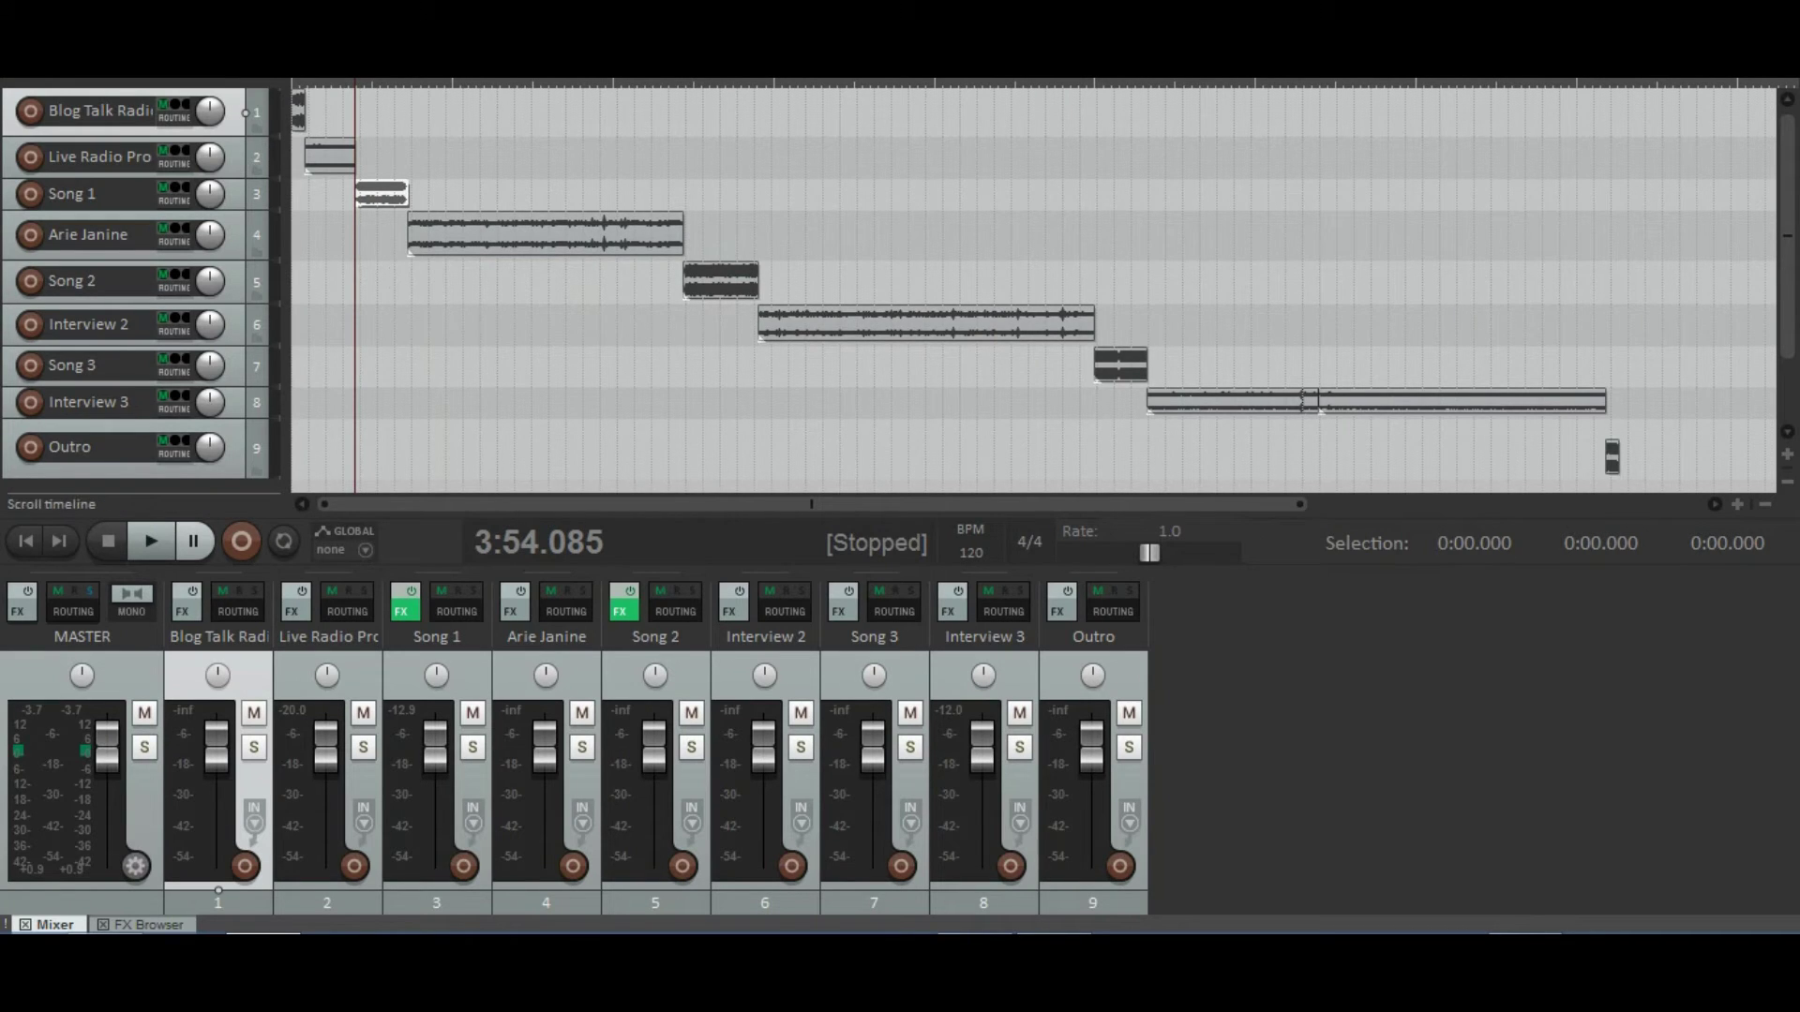
click(484, 42)
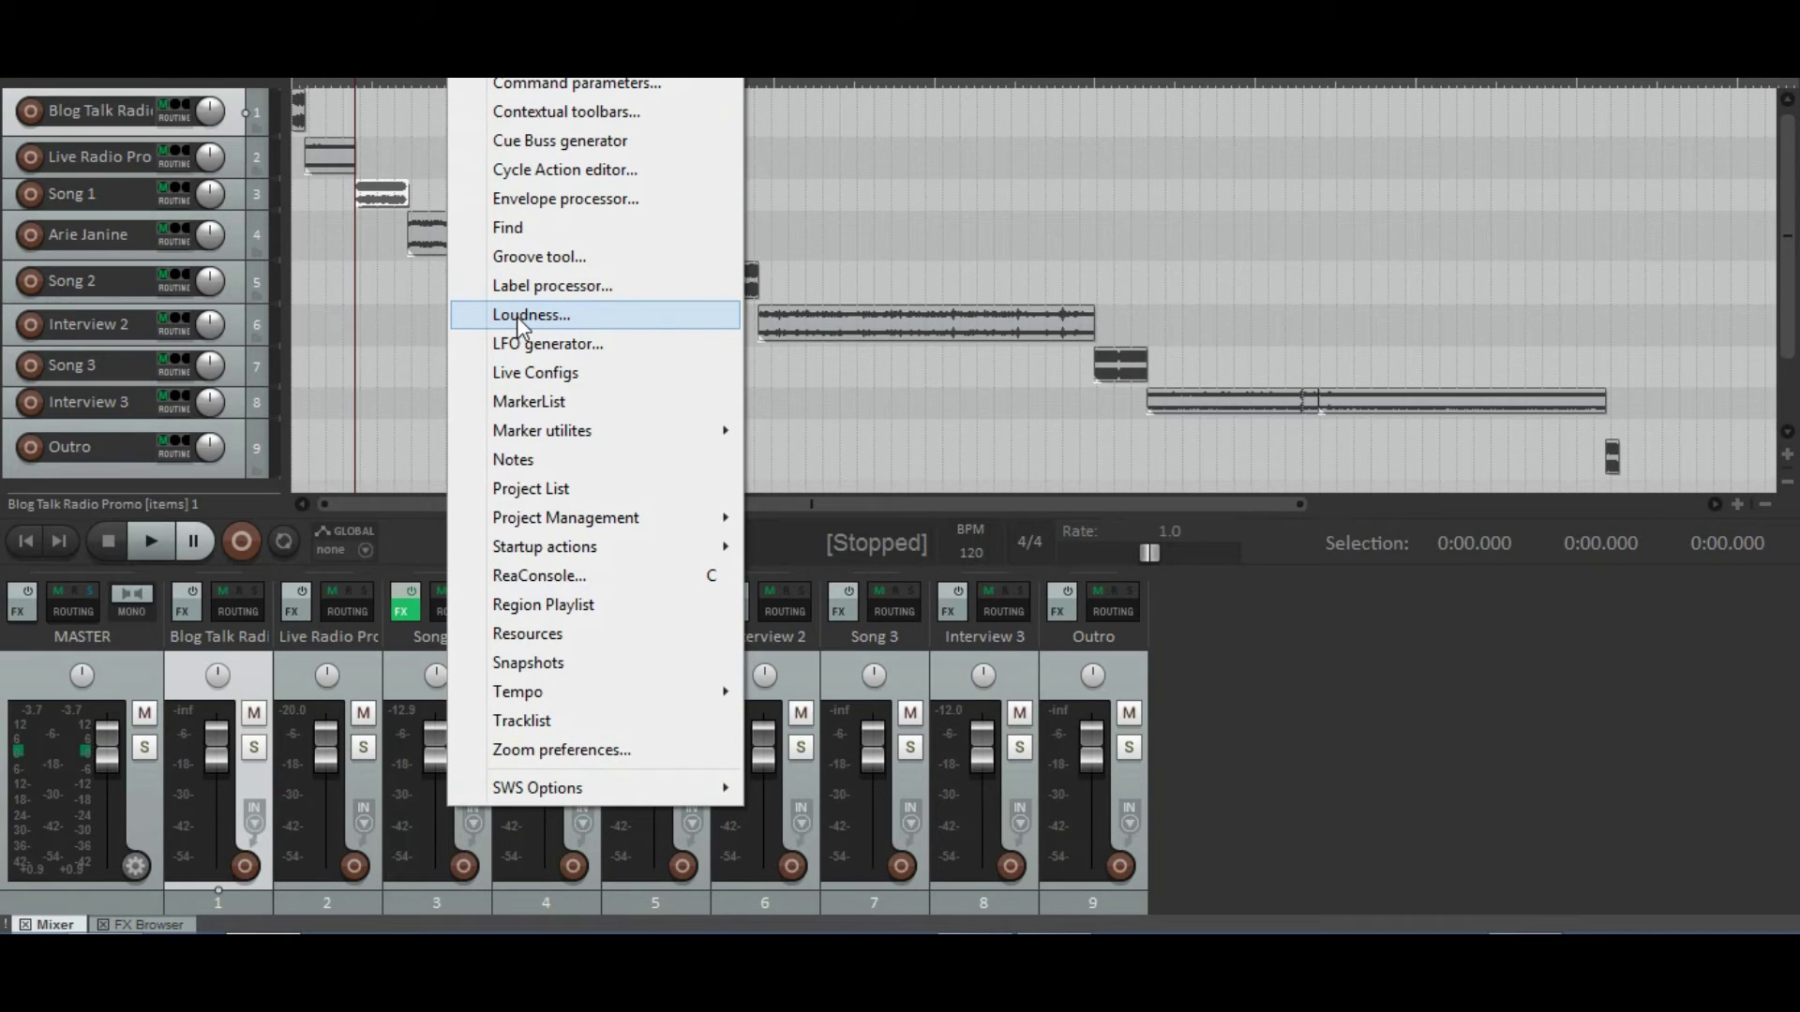
click(515, 317)
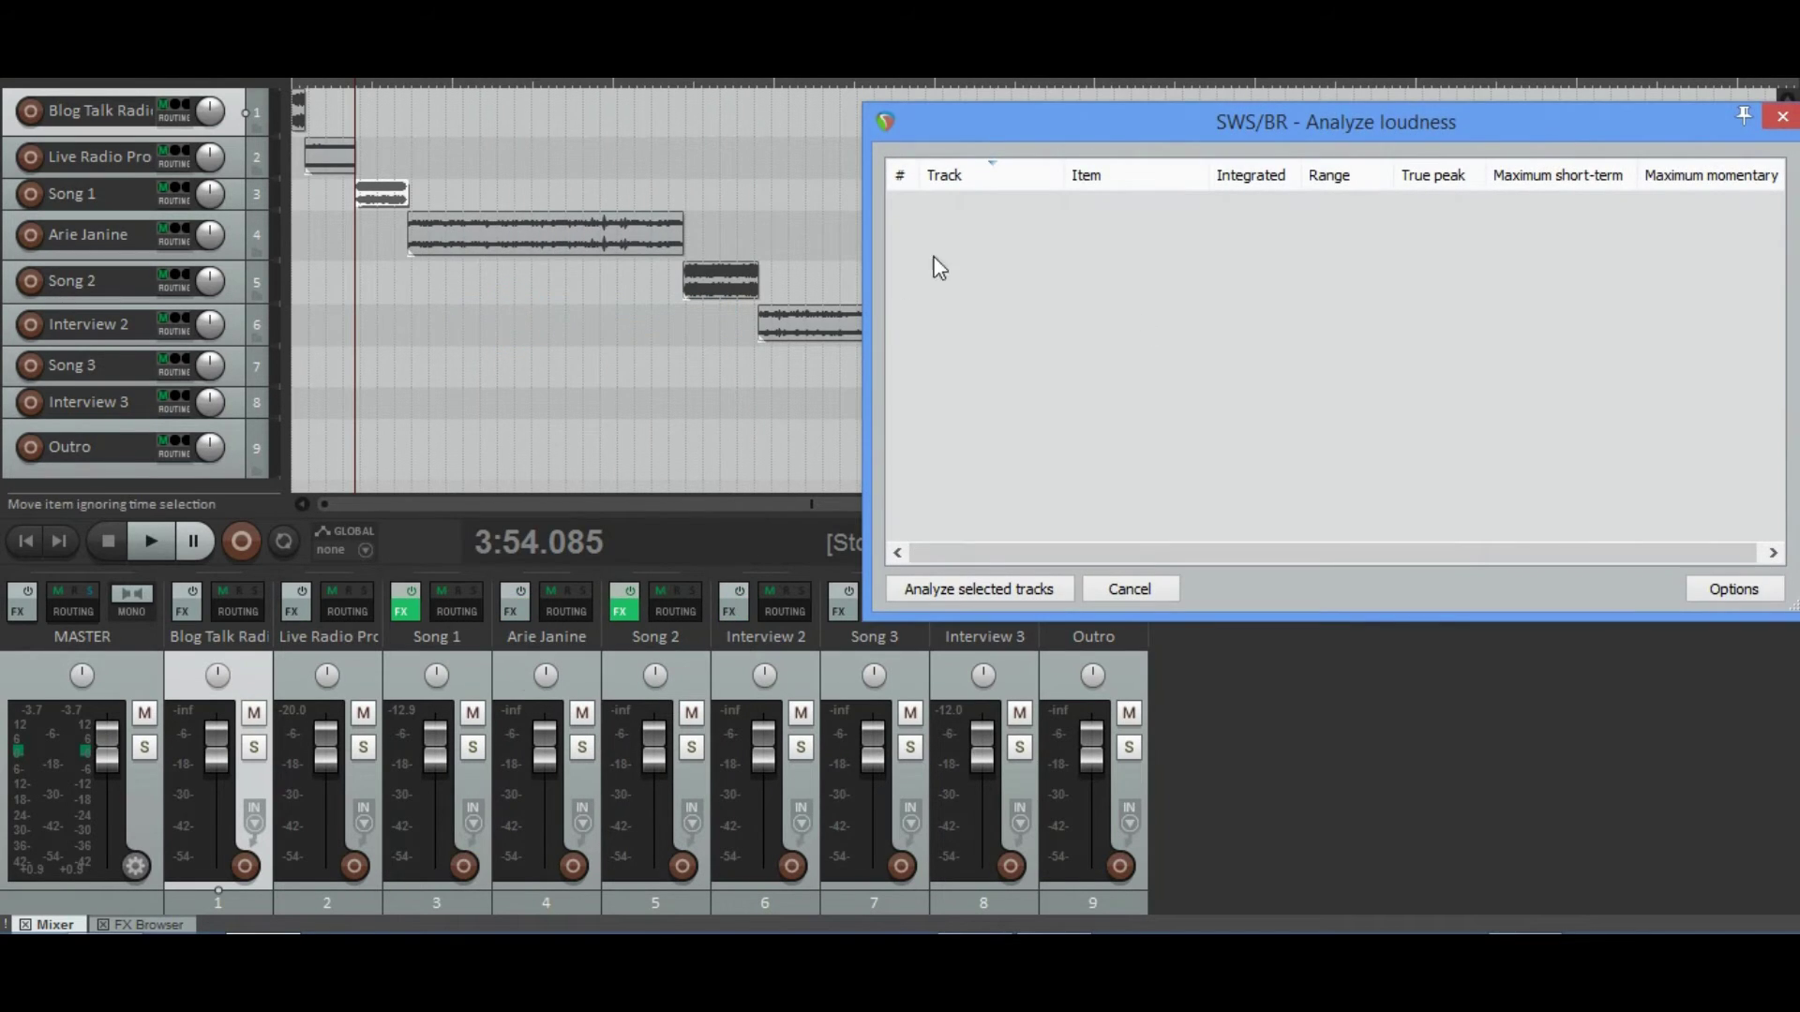
drag(973, 141, 1082, 142)
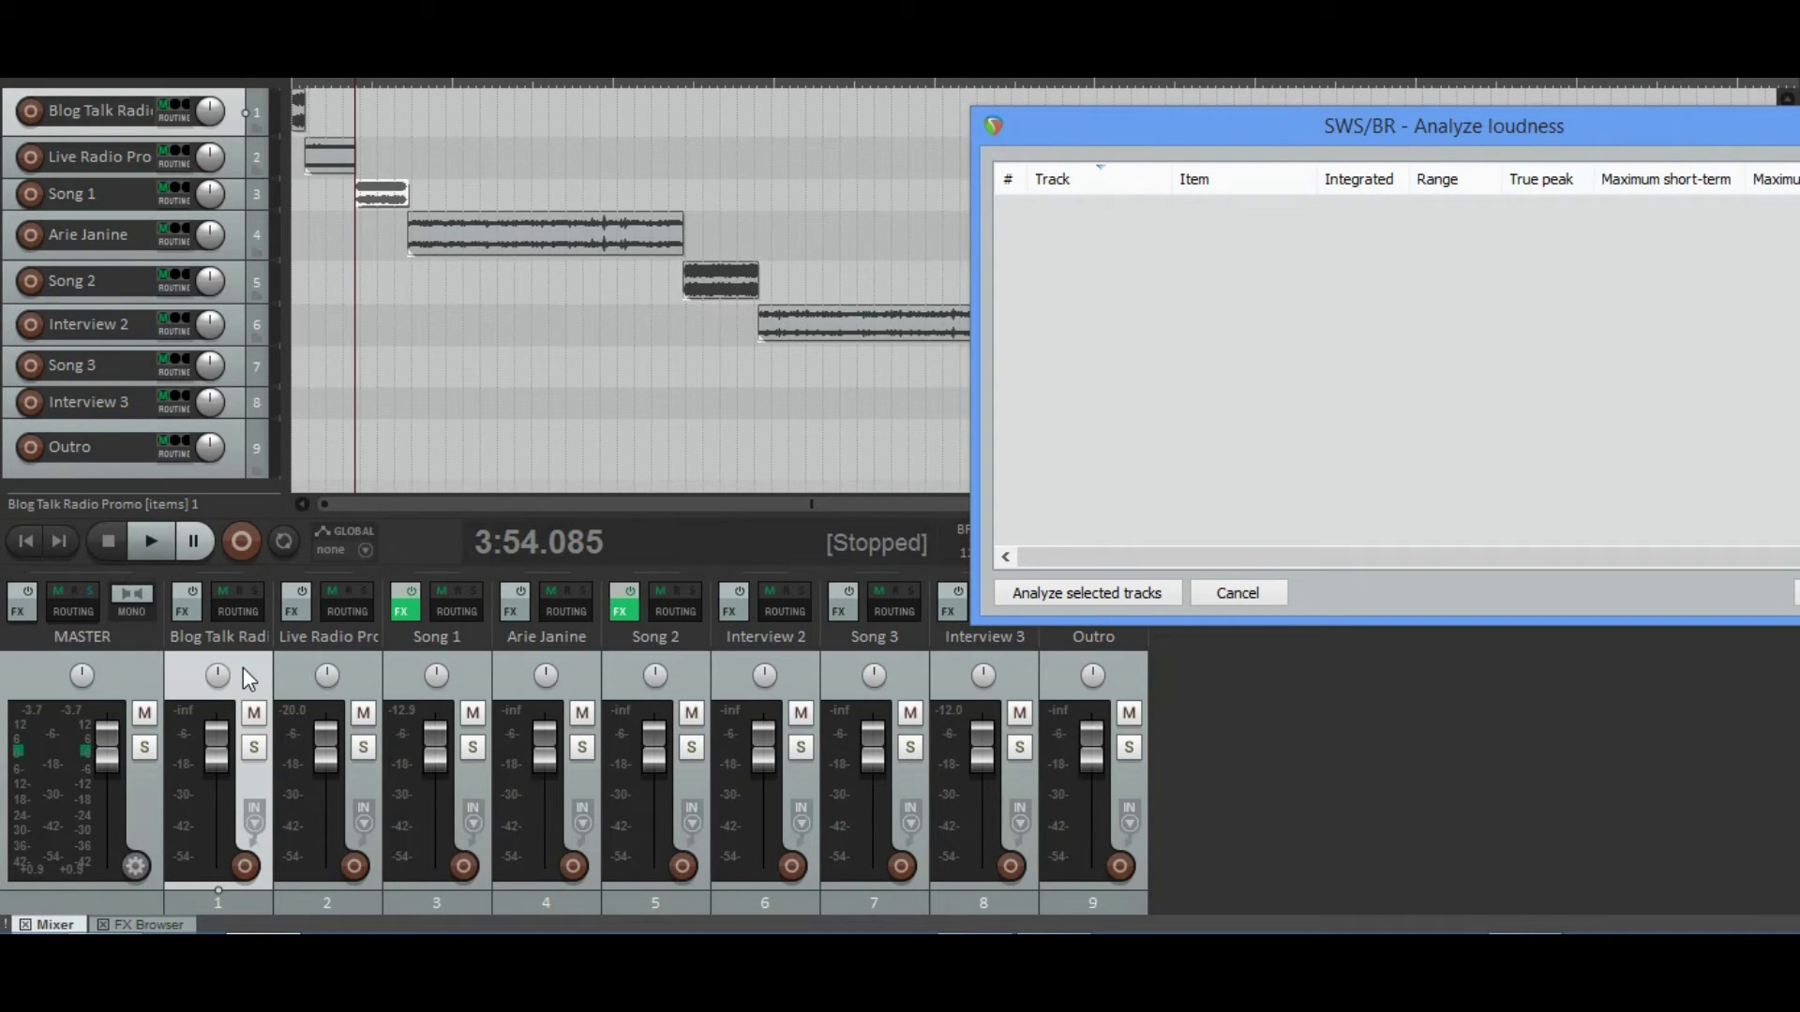
Step: Extend the selection to all nine tracks, from the Blog Talk Radio Promo to the Outro, and analyze their loudness
ctrl+click(279, 667)
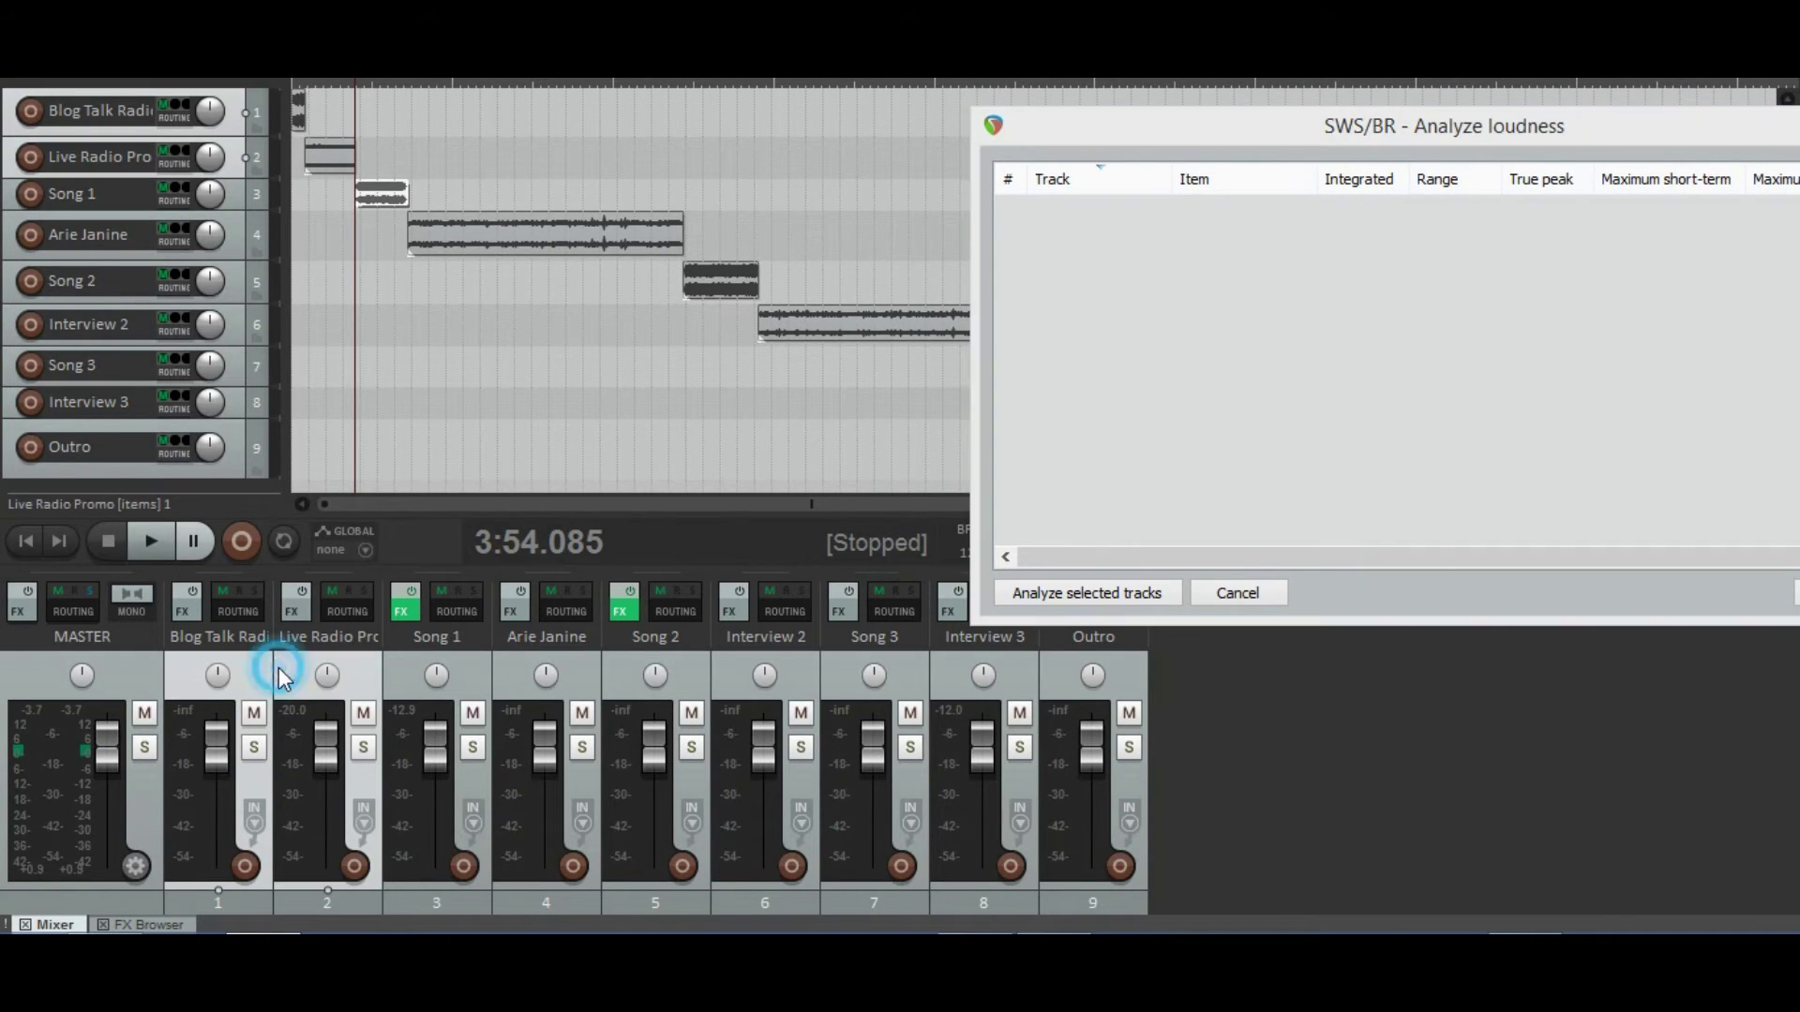
ctrl+click(405, 686)
ctrl+click(514, 688)
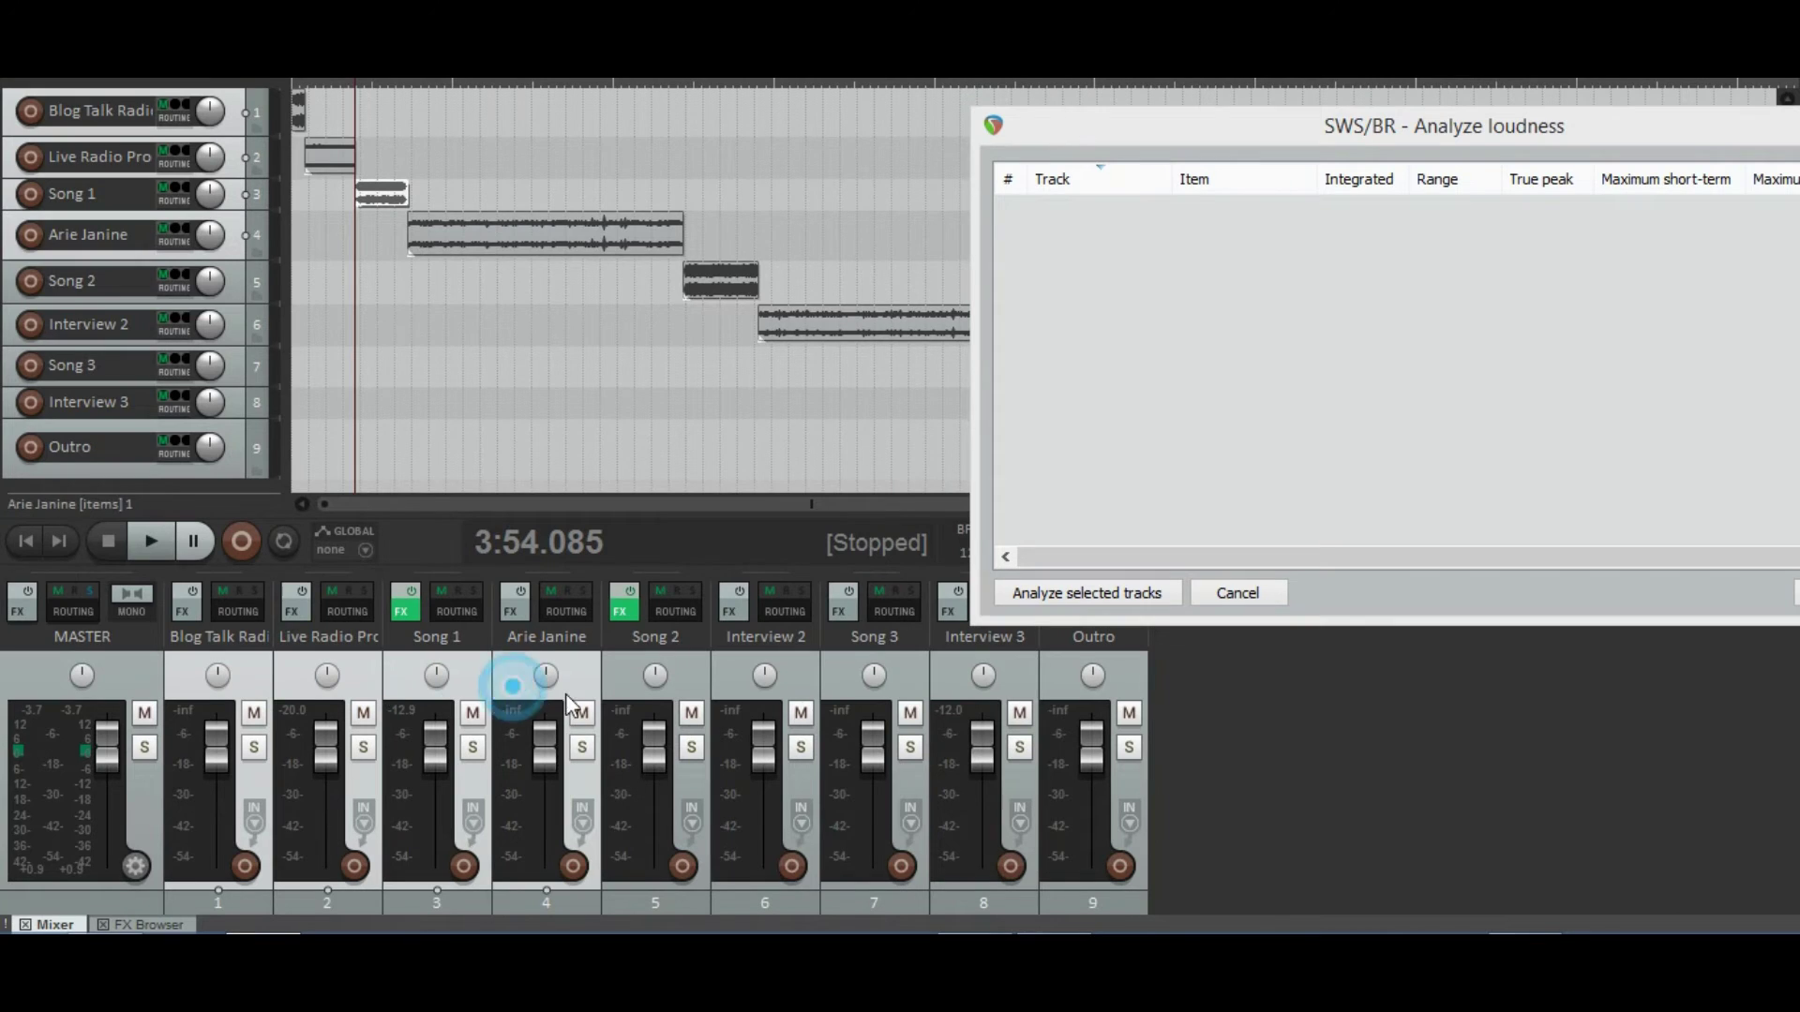
ctrl+click(635, 688)
ctrl+click(720, 694)
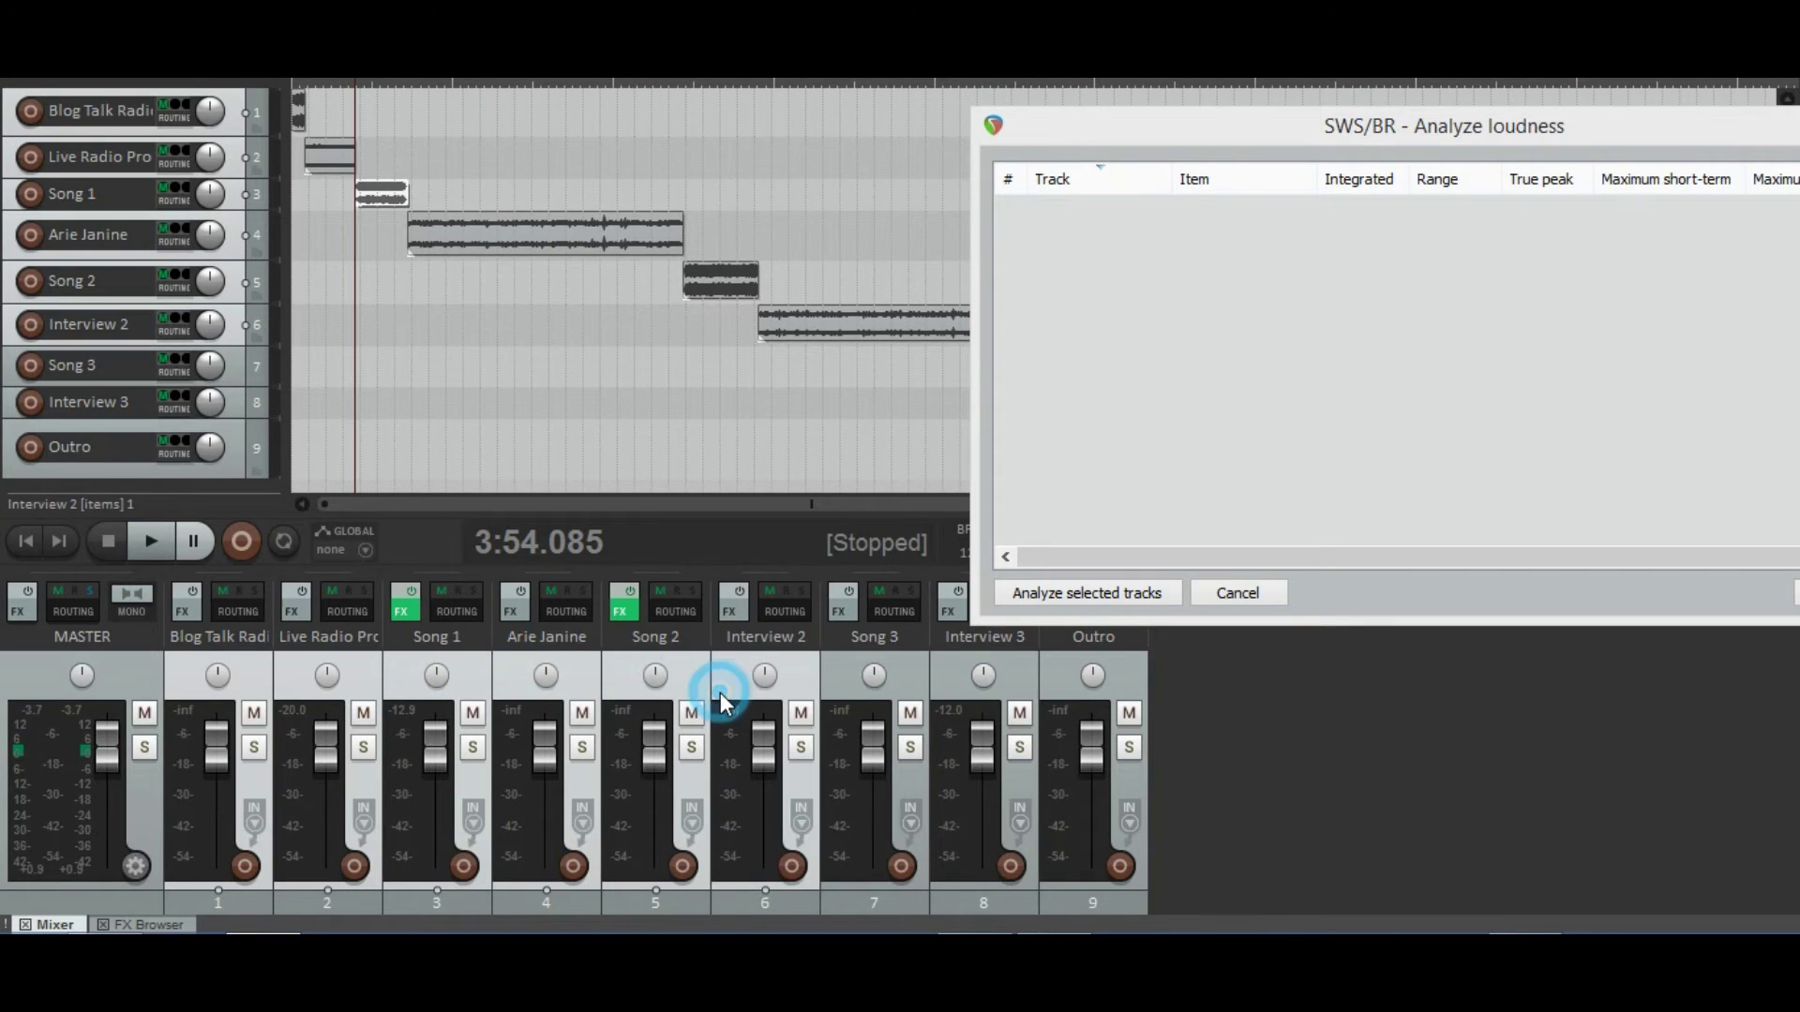
ctrl+click(862, 700)
ctrl+click(951, 698)
ctrl+click(1066, 694)
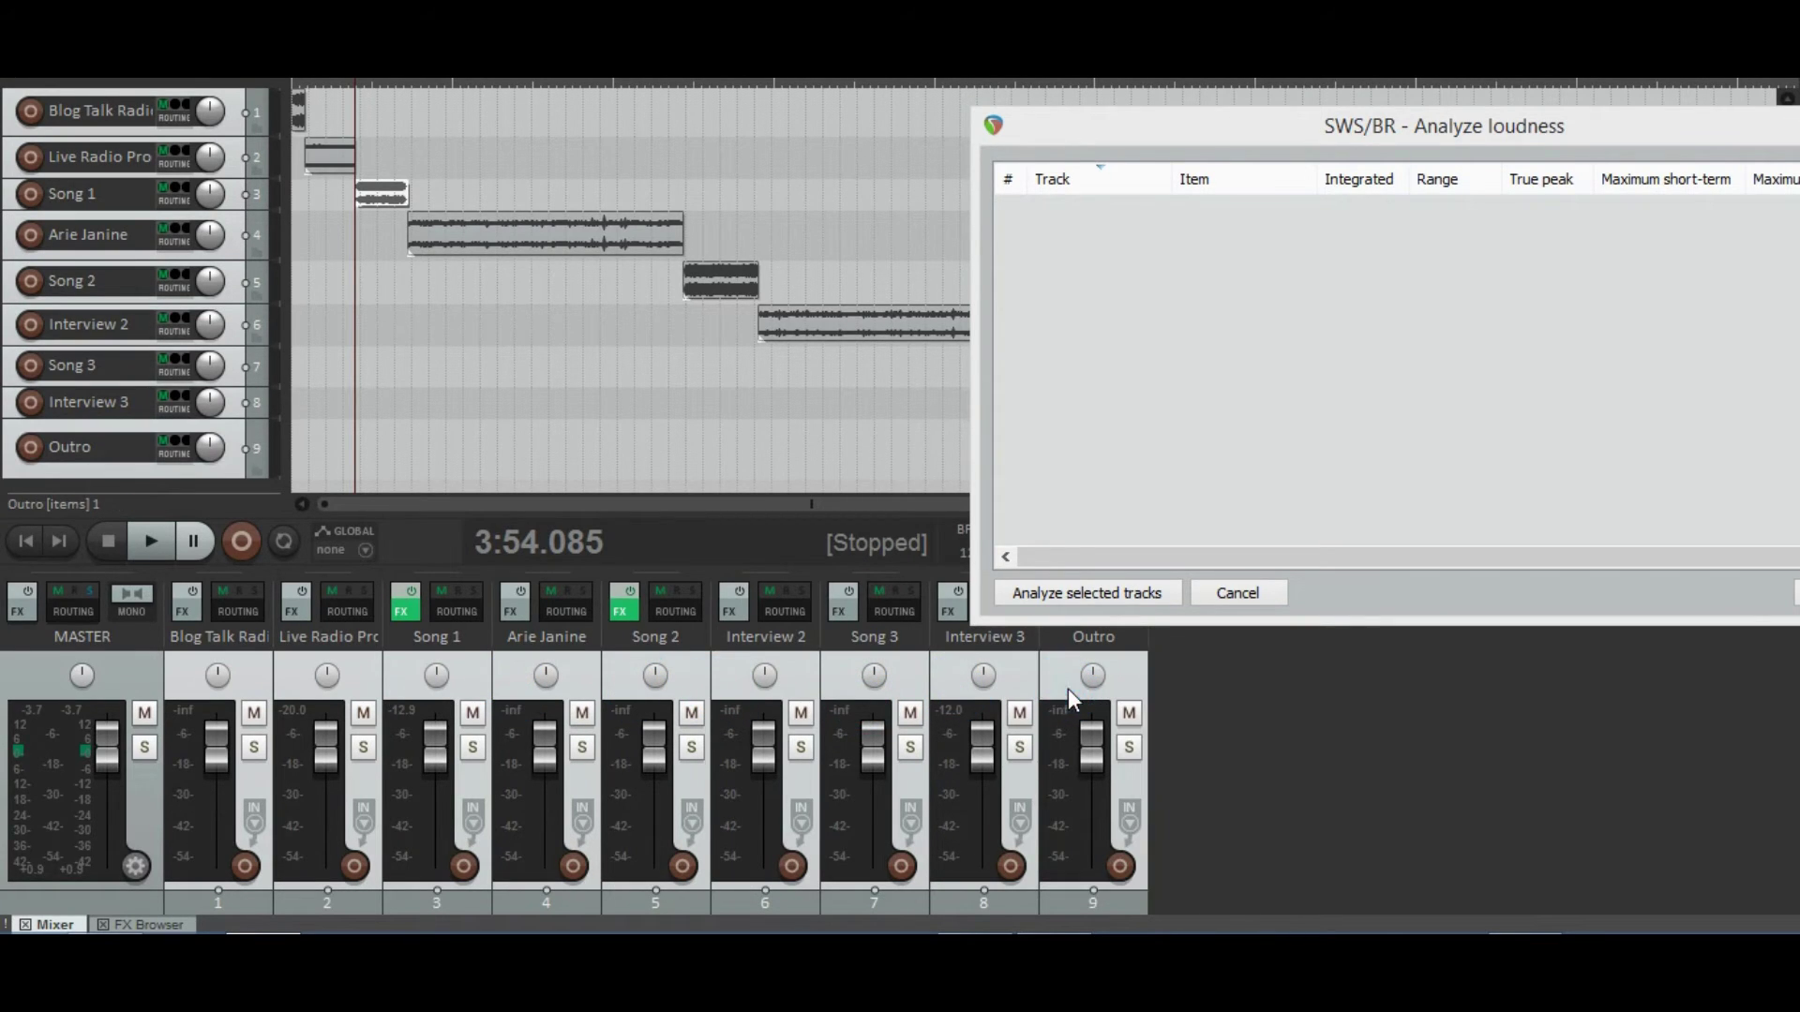
click(1075, 596)
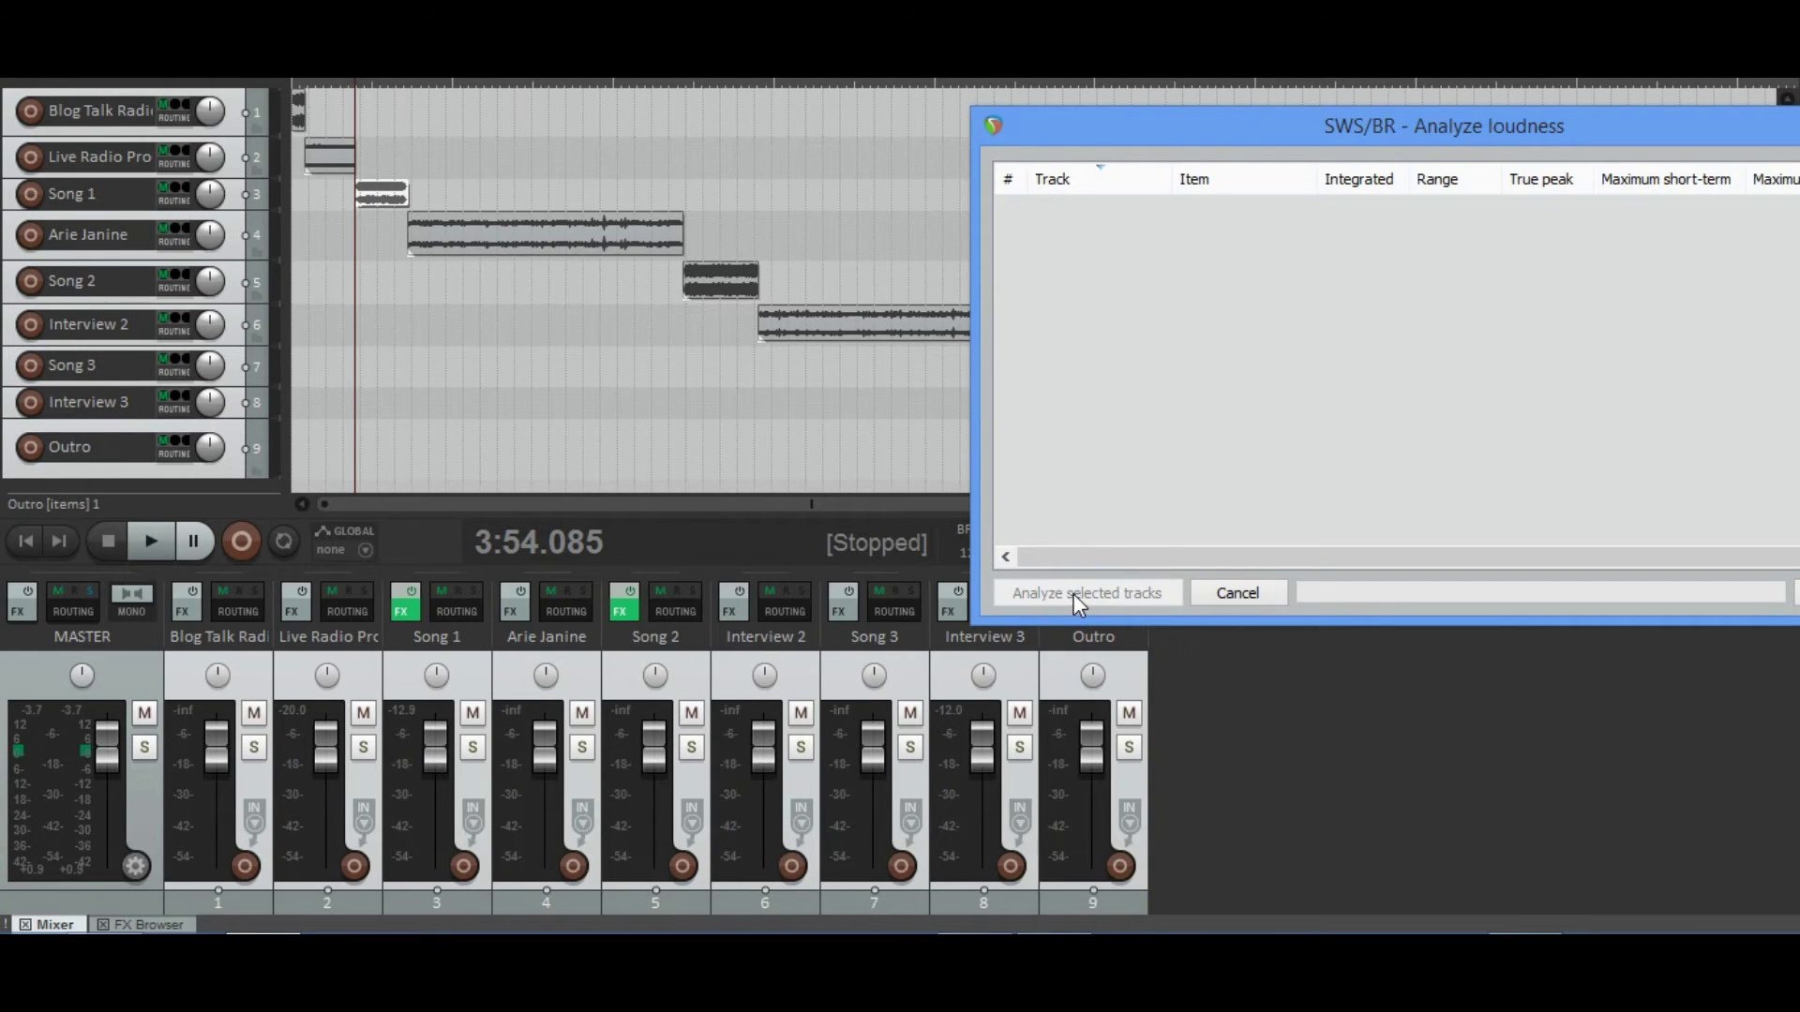
Step: Select all nine tracks in the loudness results and normalize their loudness to -15 LUFS
drag(1416, 117, 1108, 84)
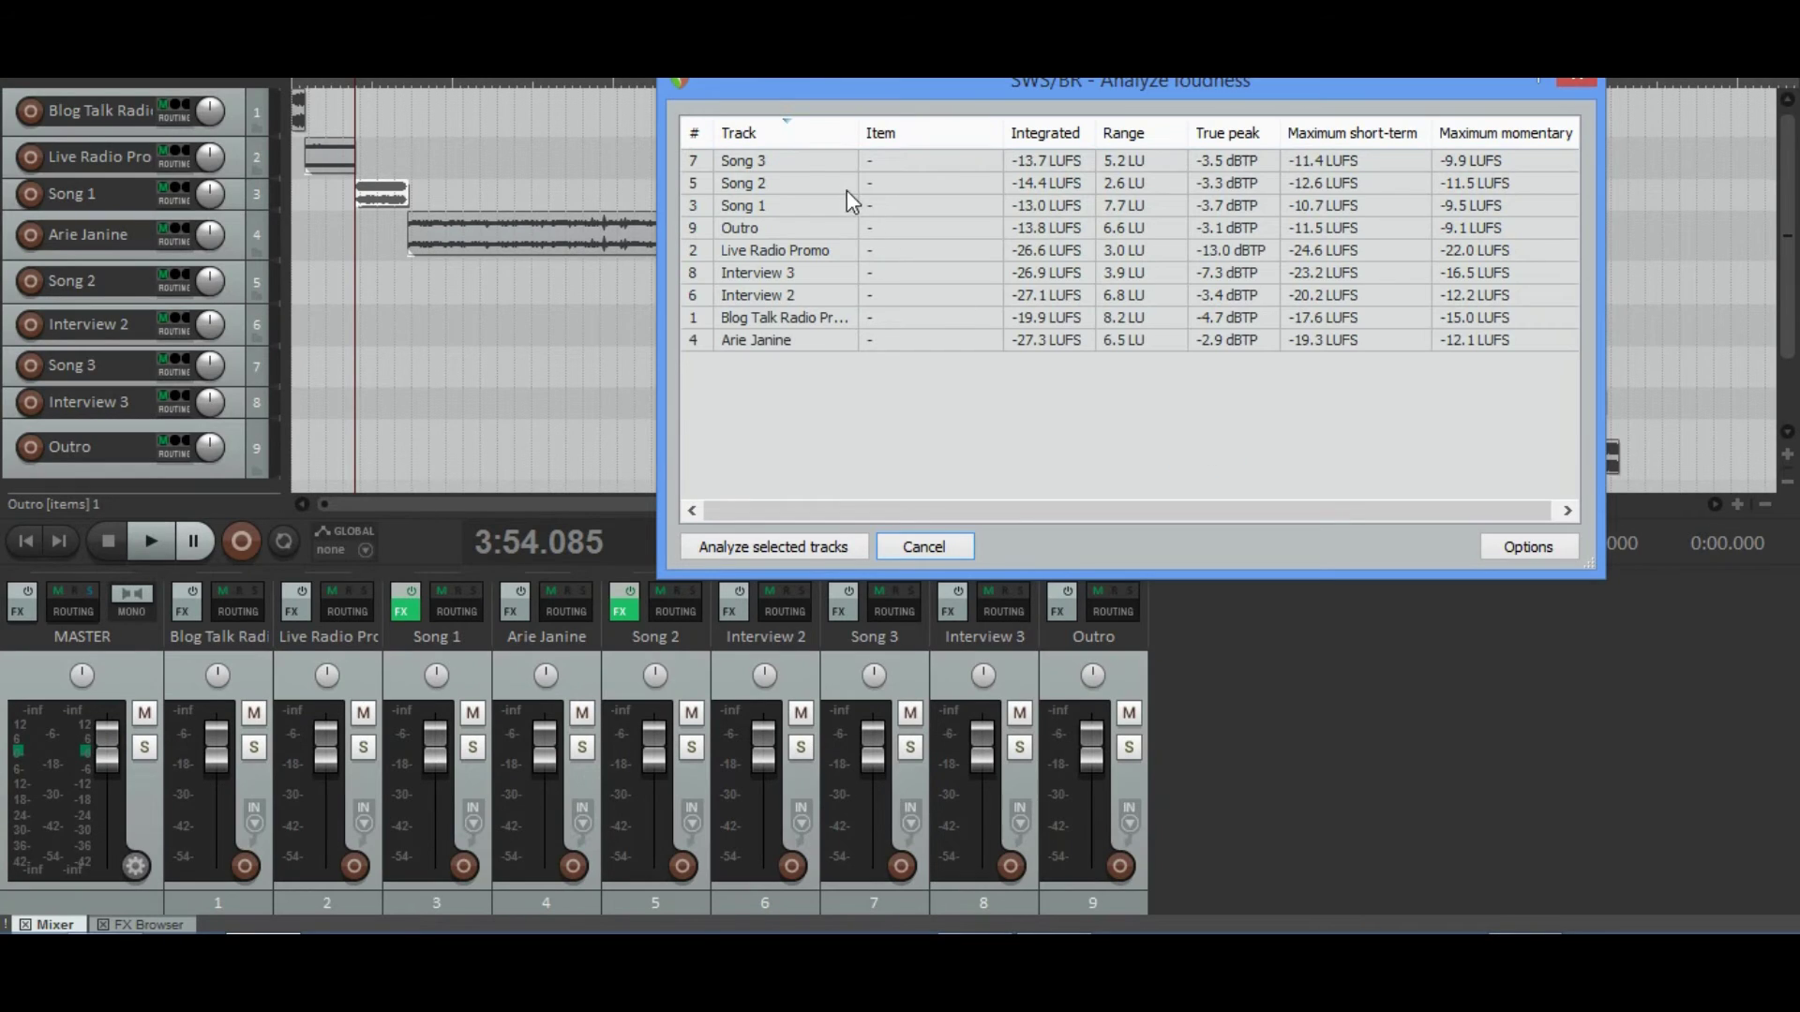
click(799, 166)
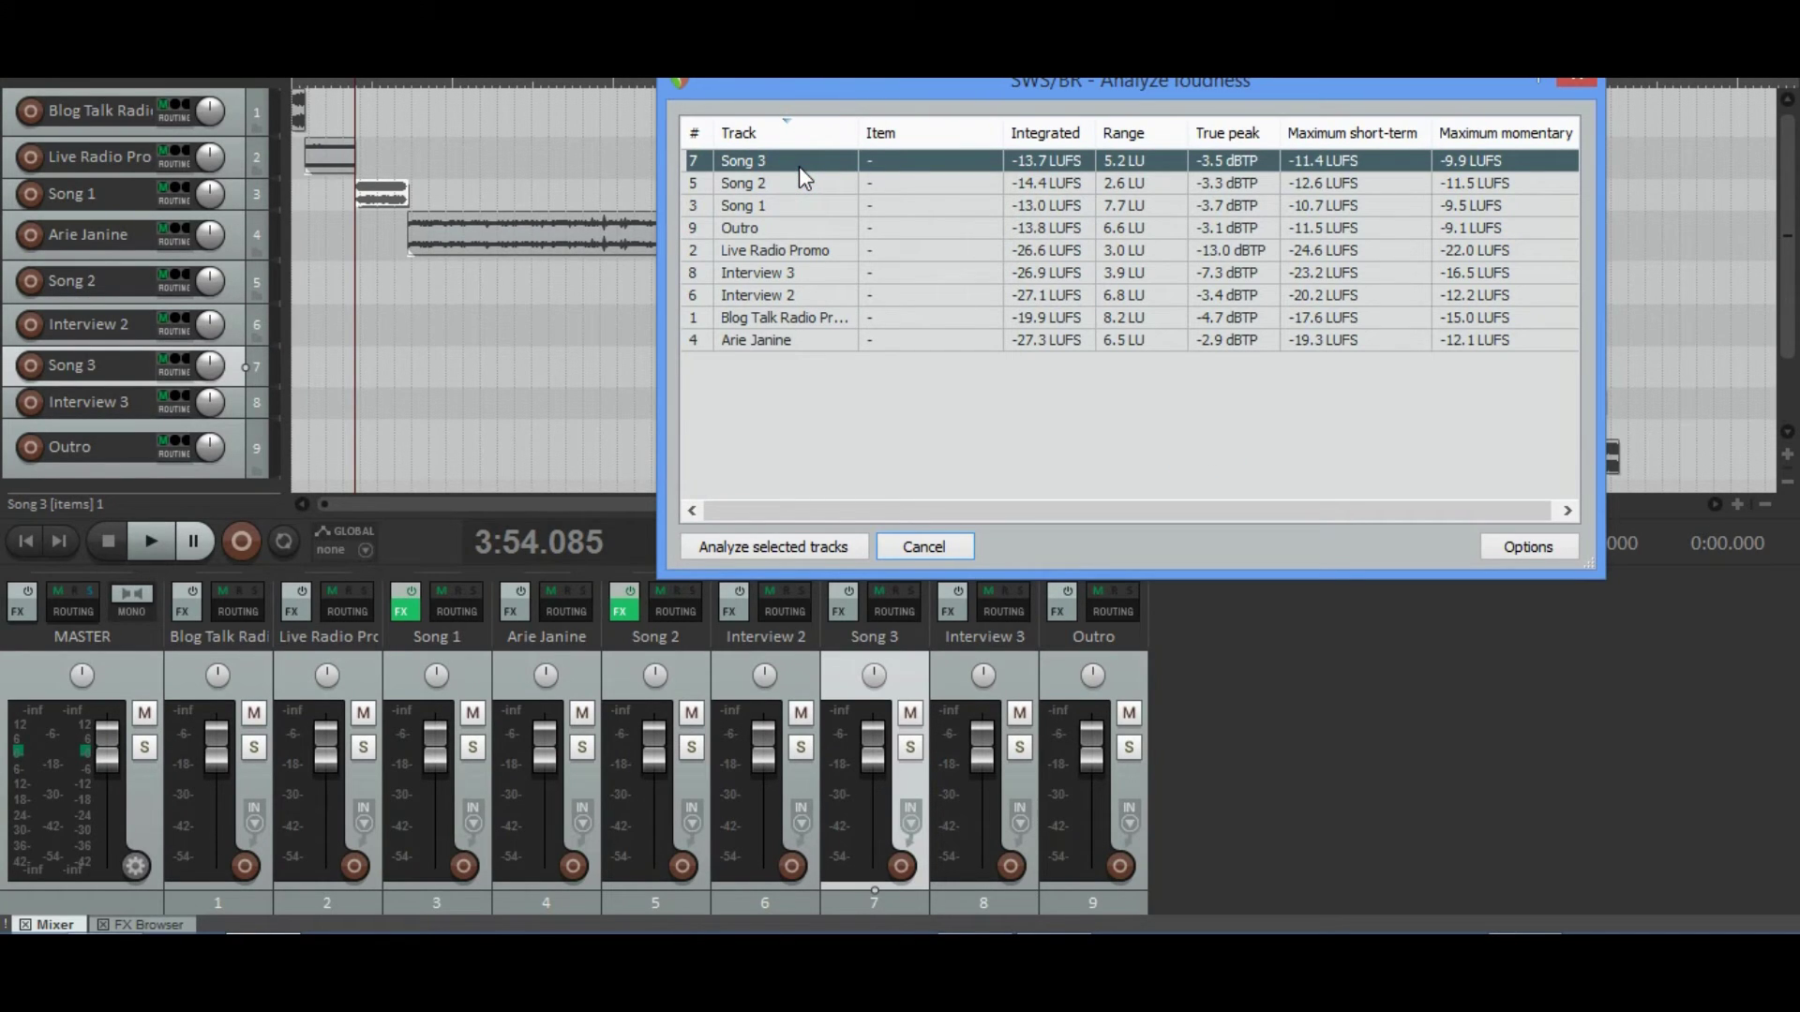
ctrl+click(786, 182)
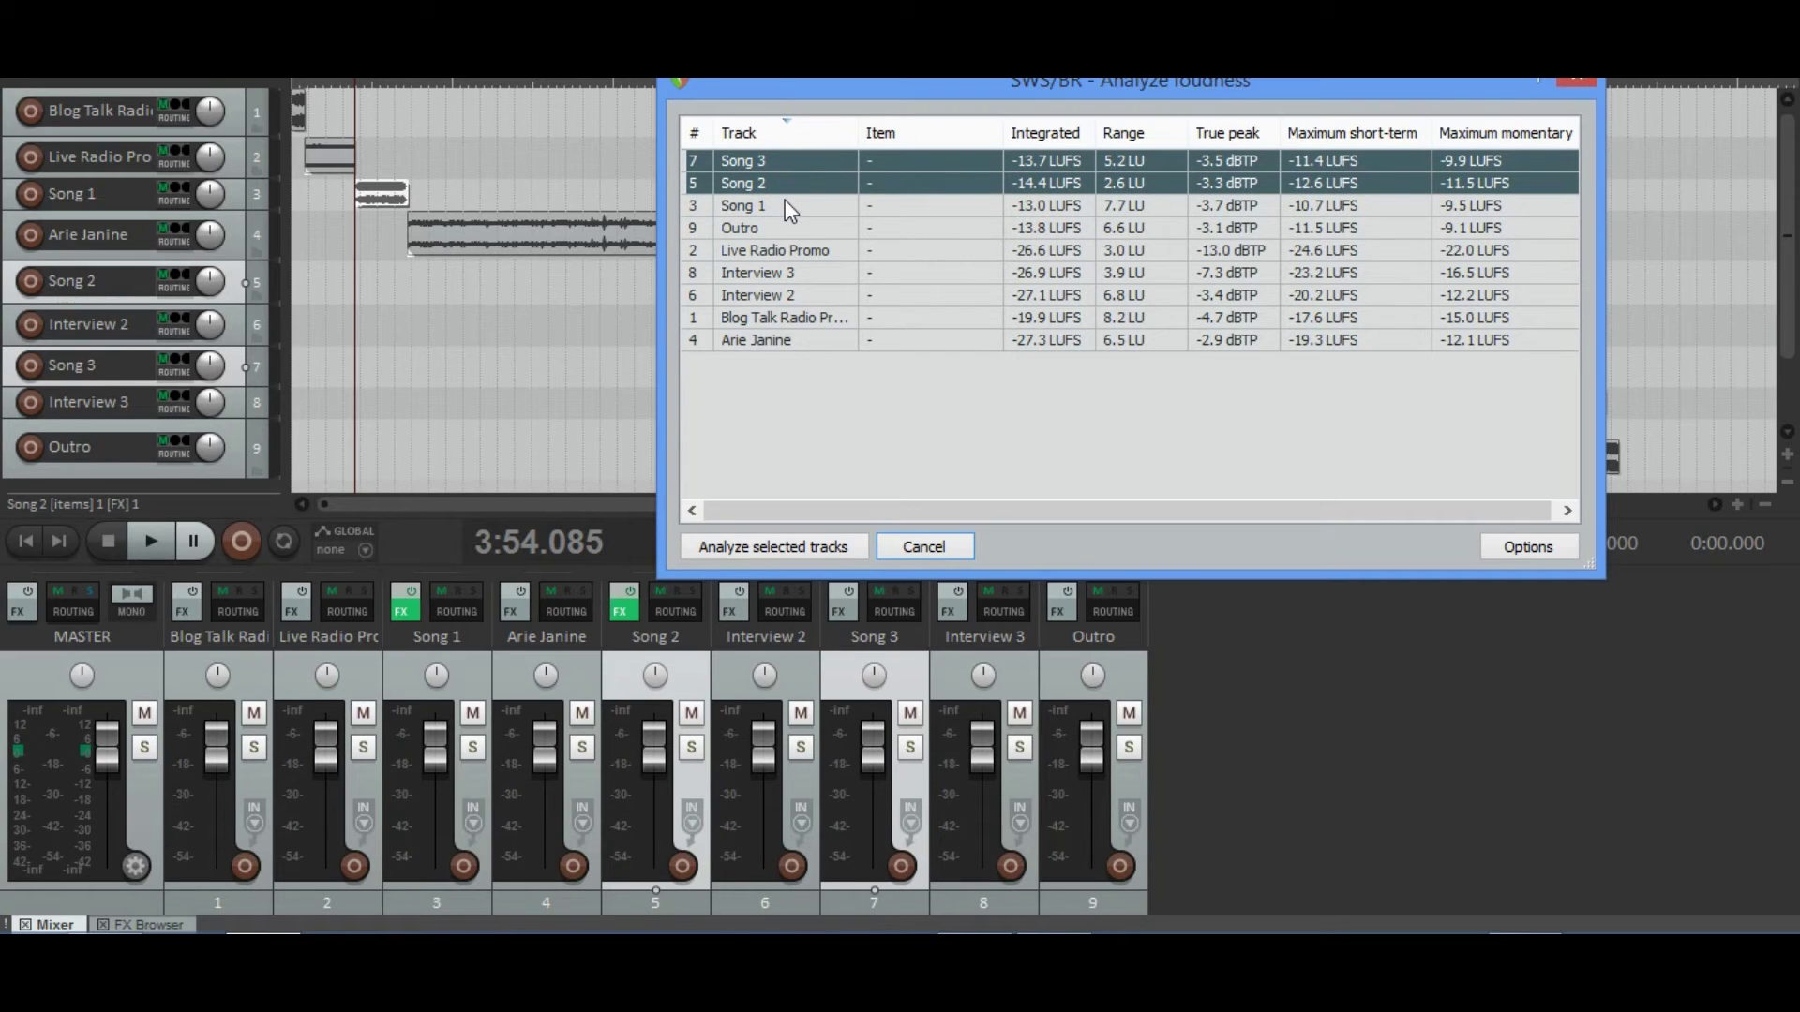
ctrl+click(785, 201)
ctrl+click(777, 227)
ctrl+click(774, 249)
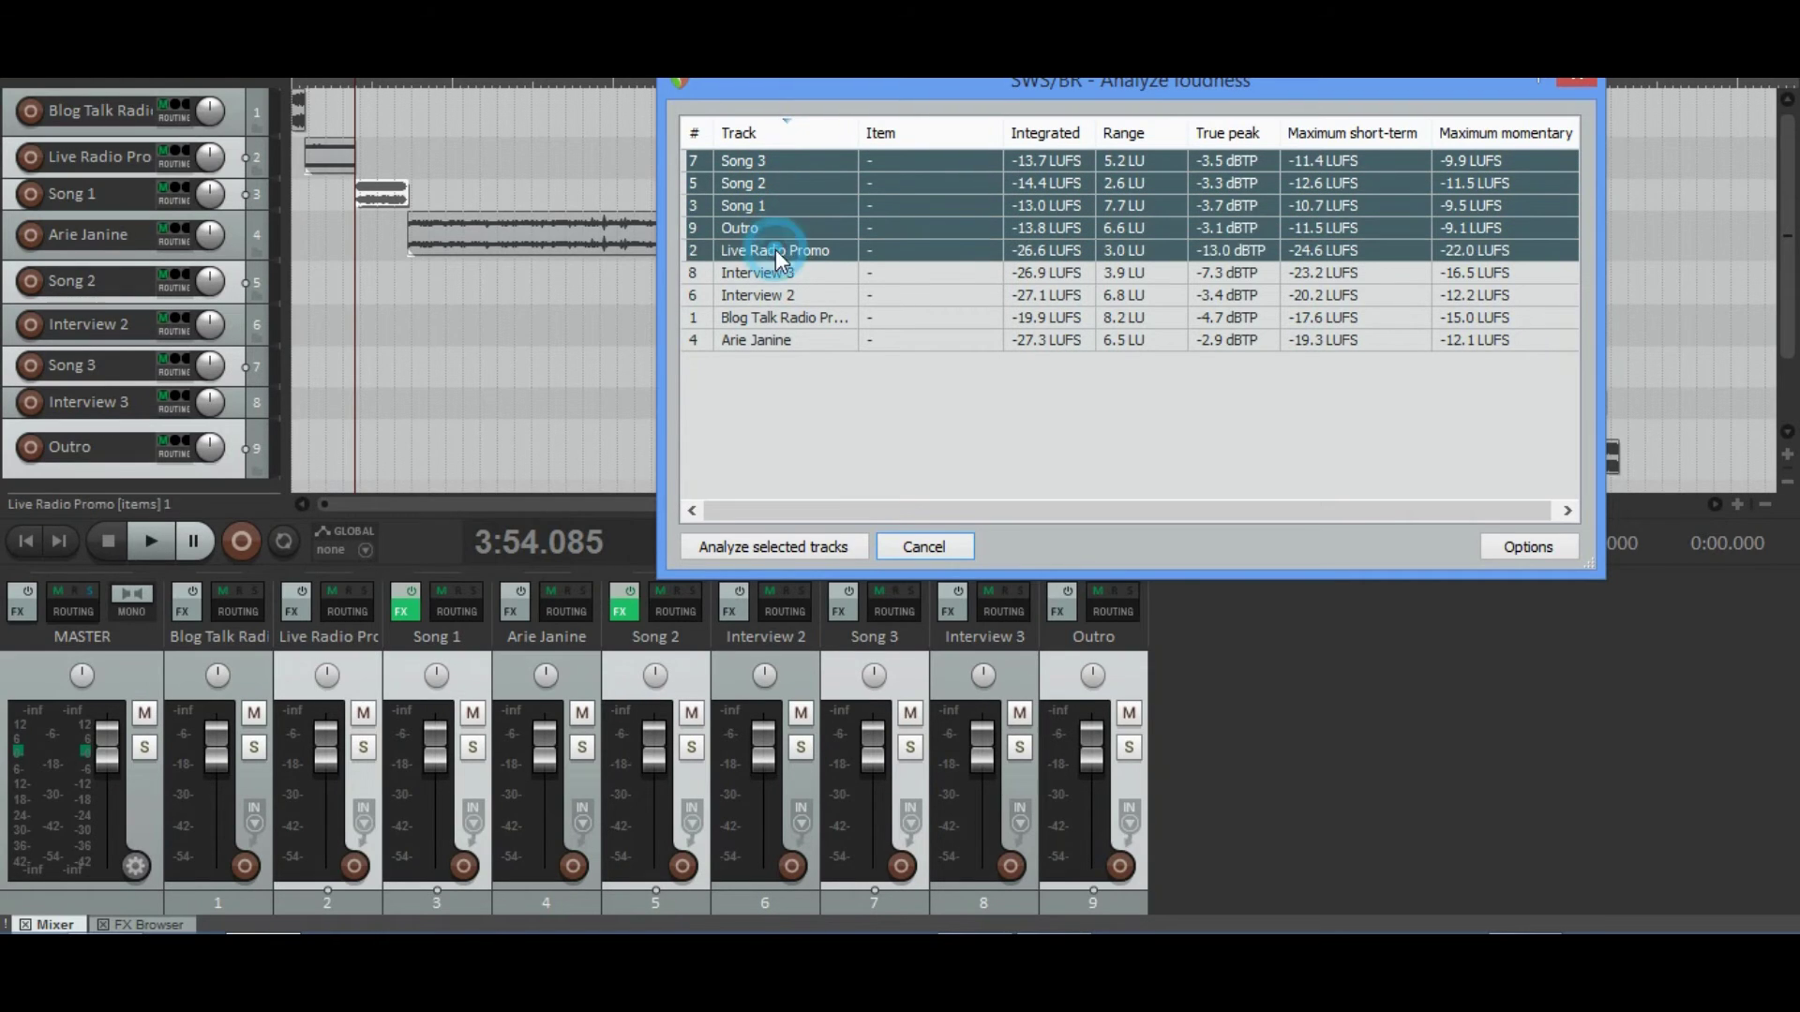
ctrl+click(774, 273)
ctrl+click(772, 296)
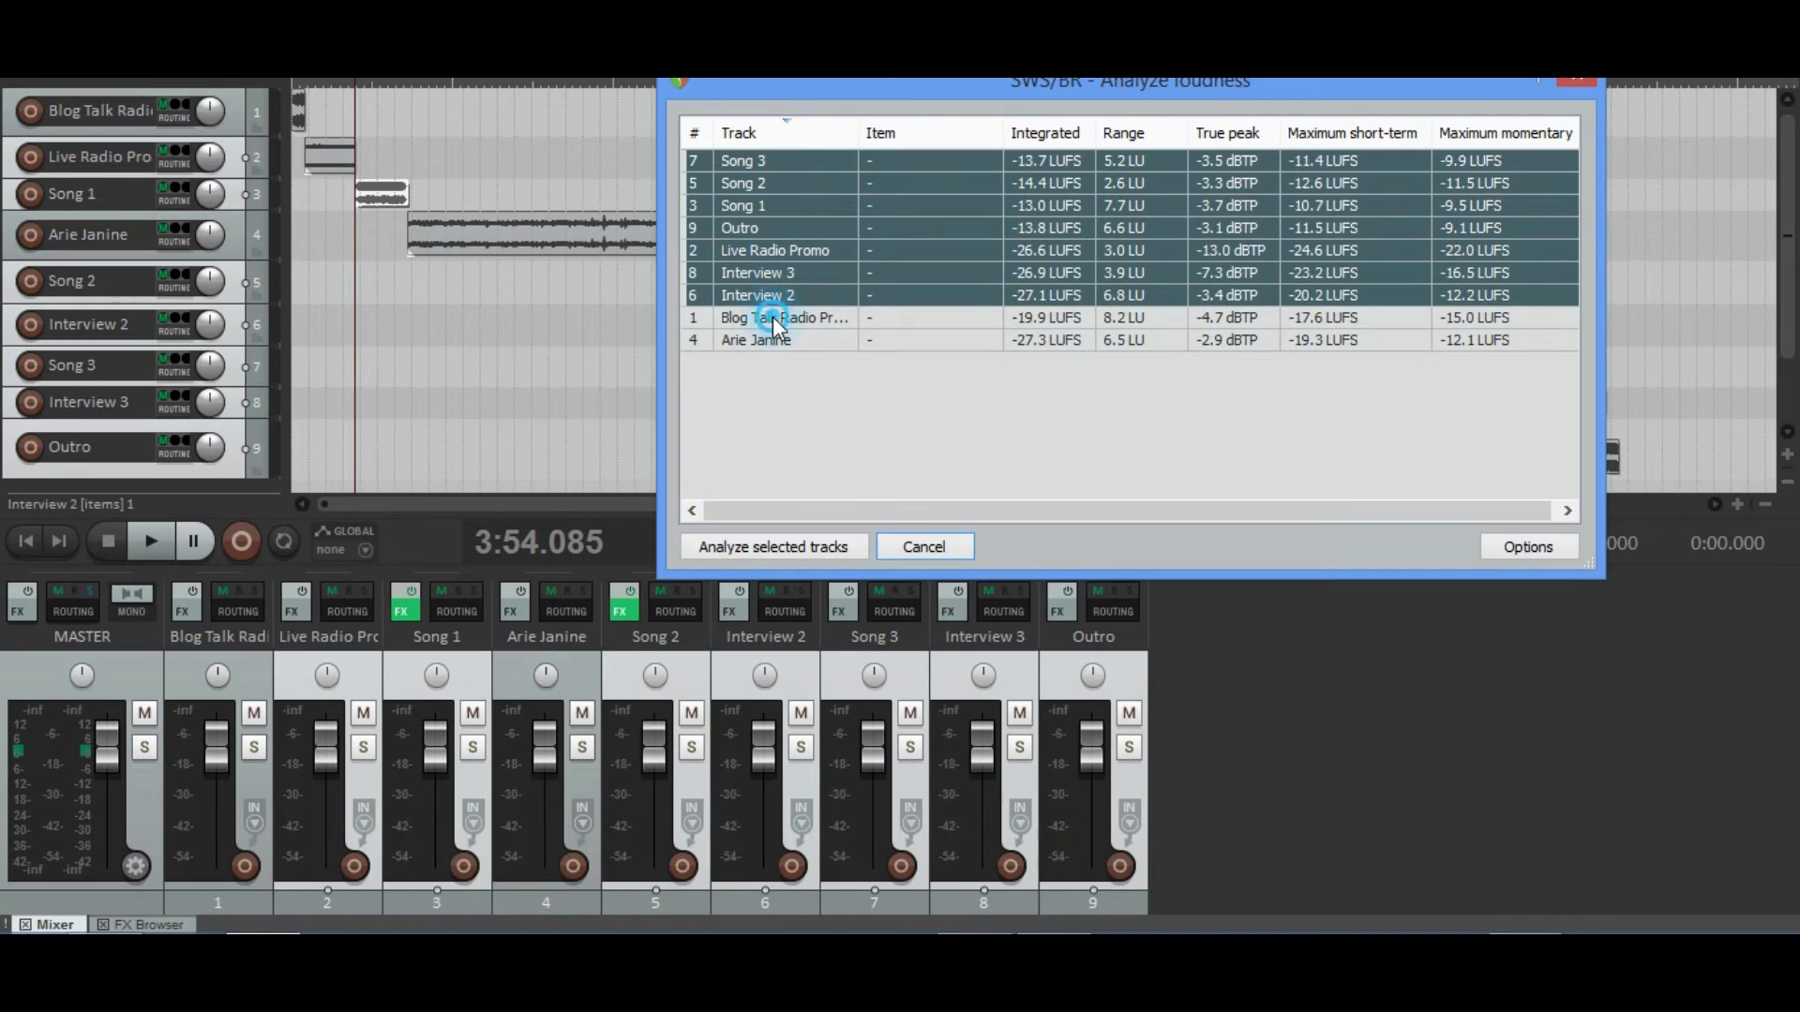
ctrl+click(773, 319)
ctrl+click(767, 341)
right_click(767, 342)
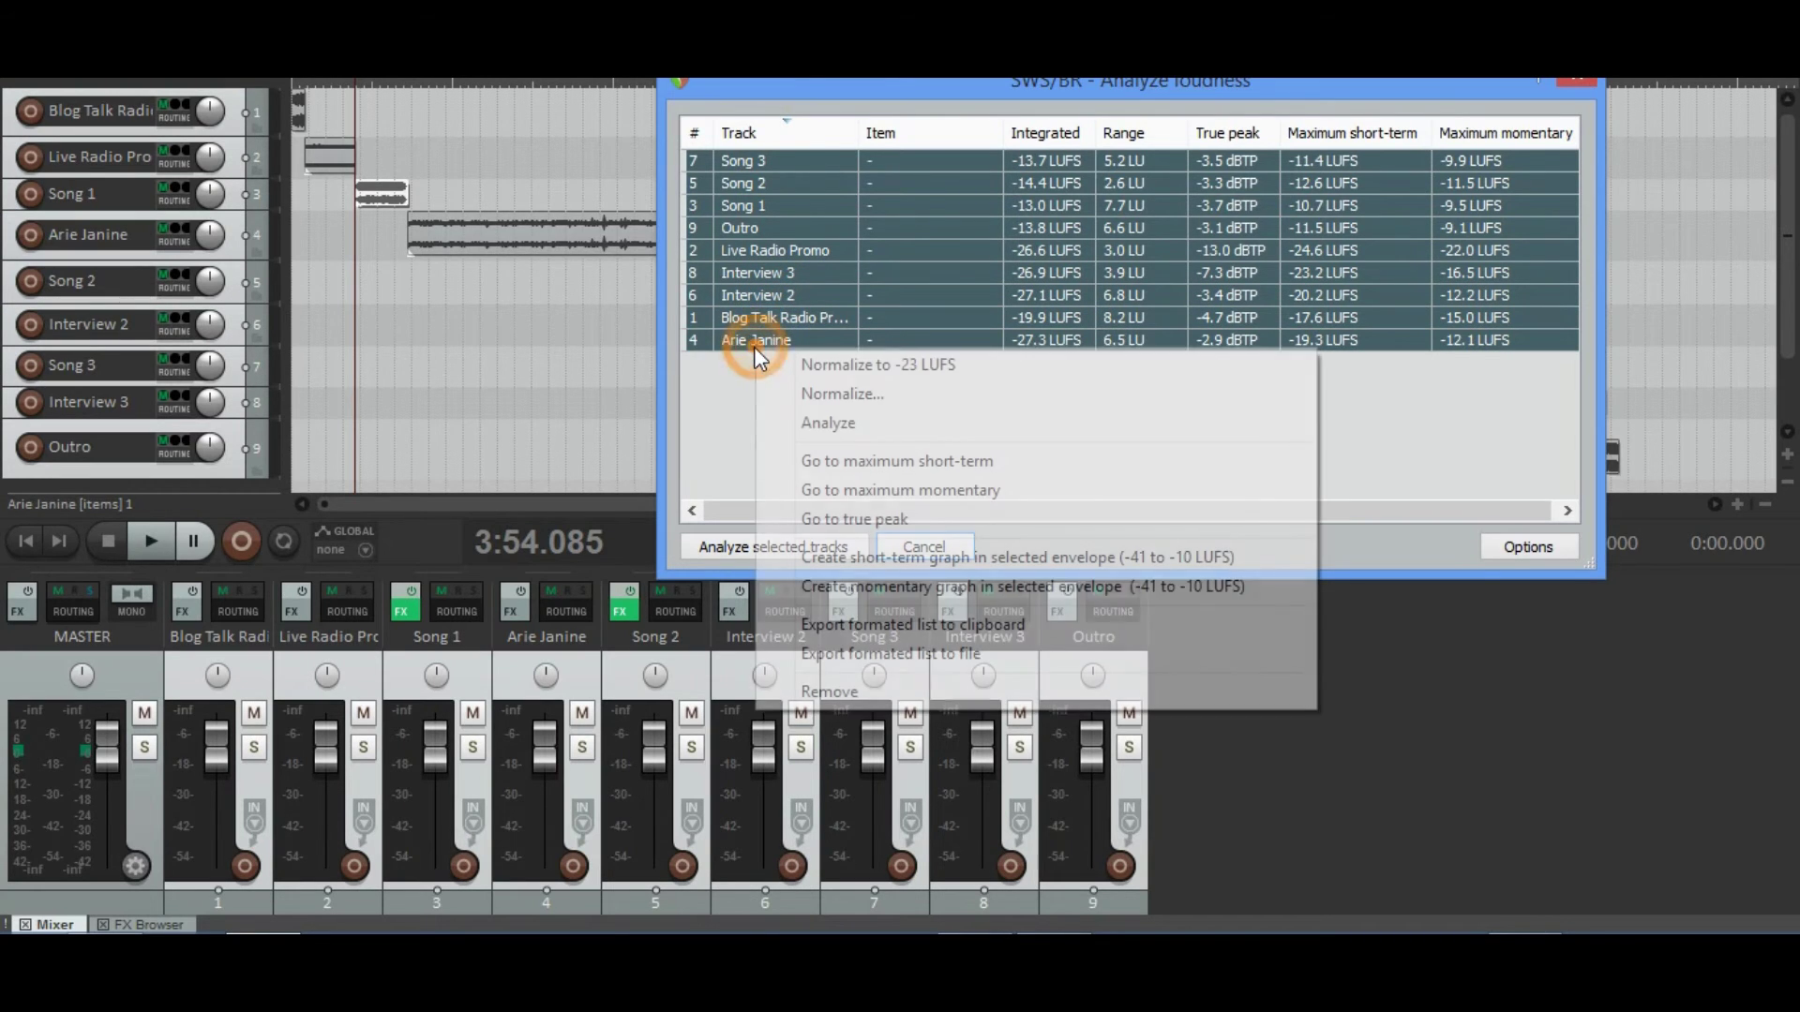
click(892, 393)
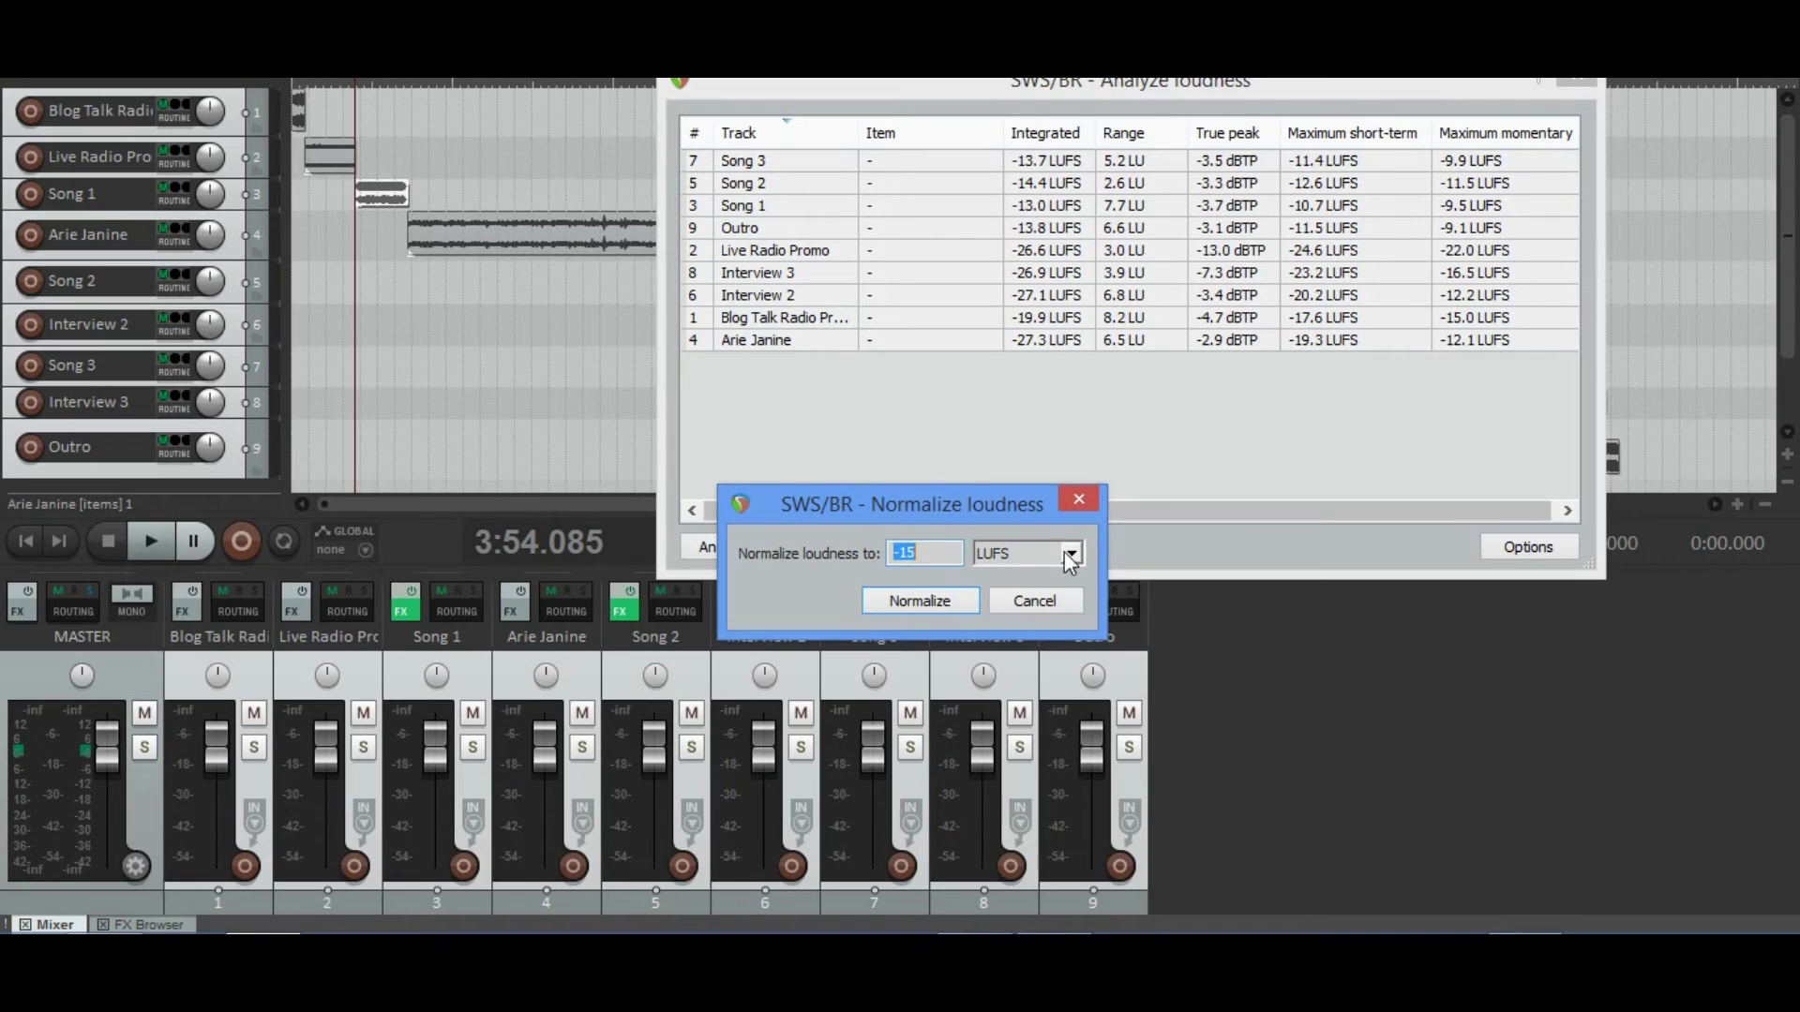
click(921, 601)
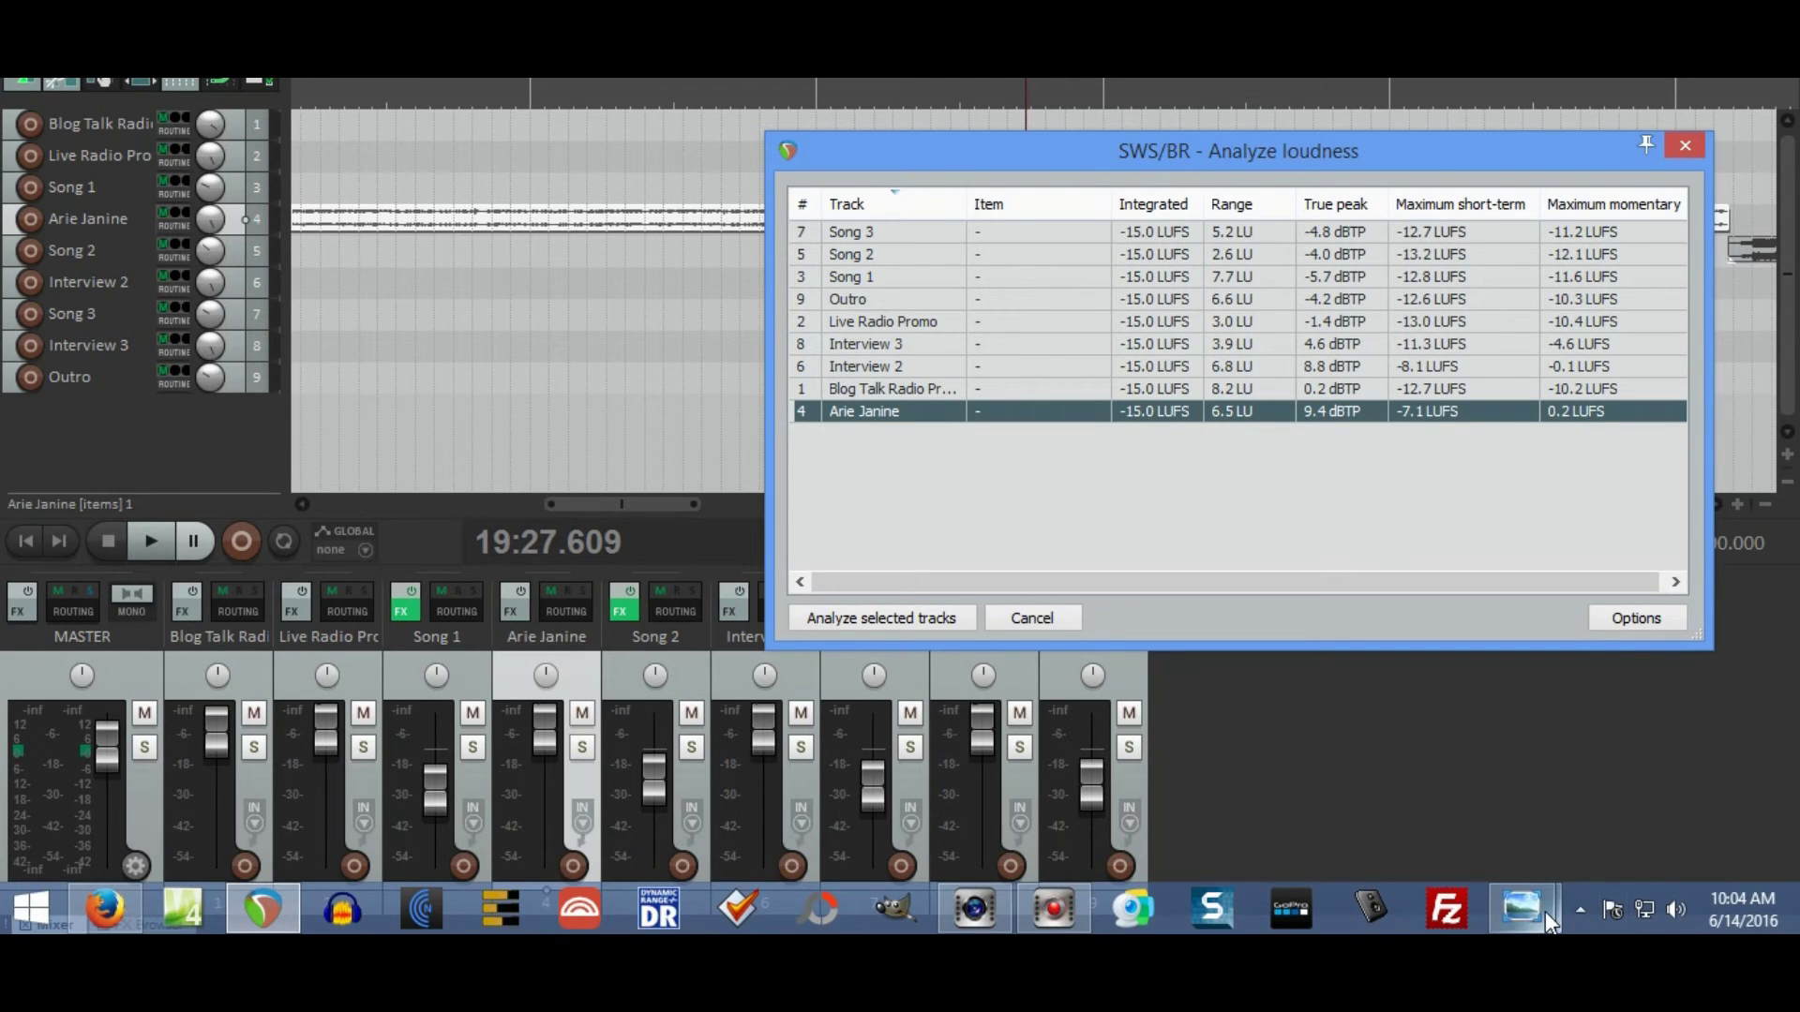
Step: Examine the loudness graph and peak figures of AVA-Live-No-Limiter.mp3 in the photo viewer, and return to REAPER
click(1545, 911)
click(1617, 795)
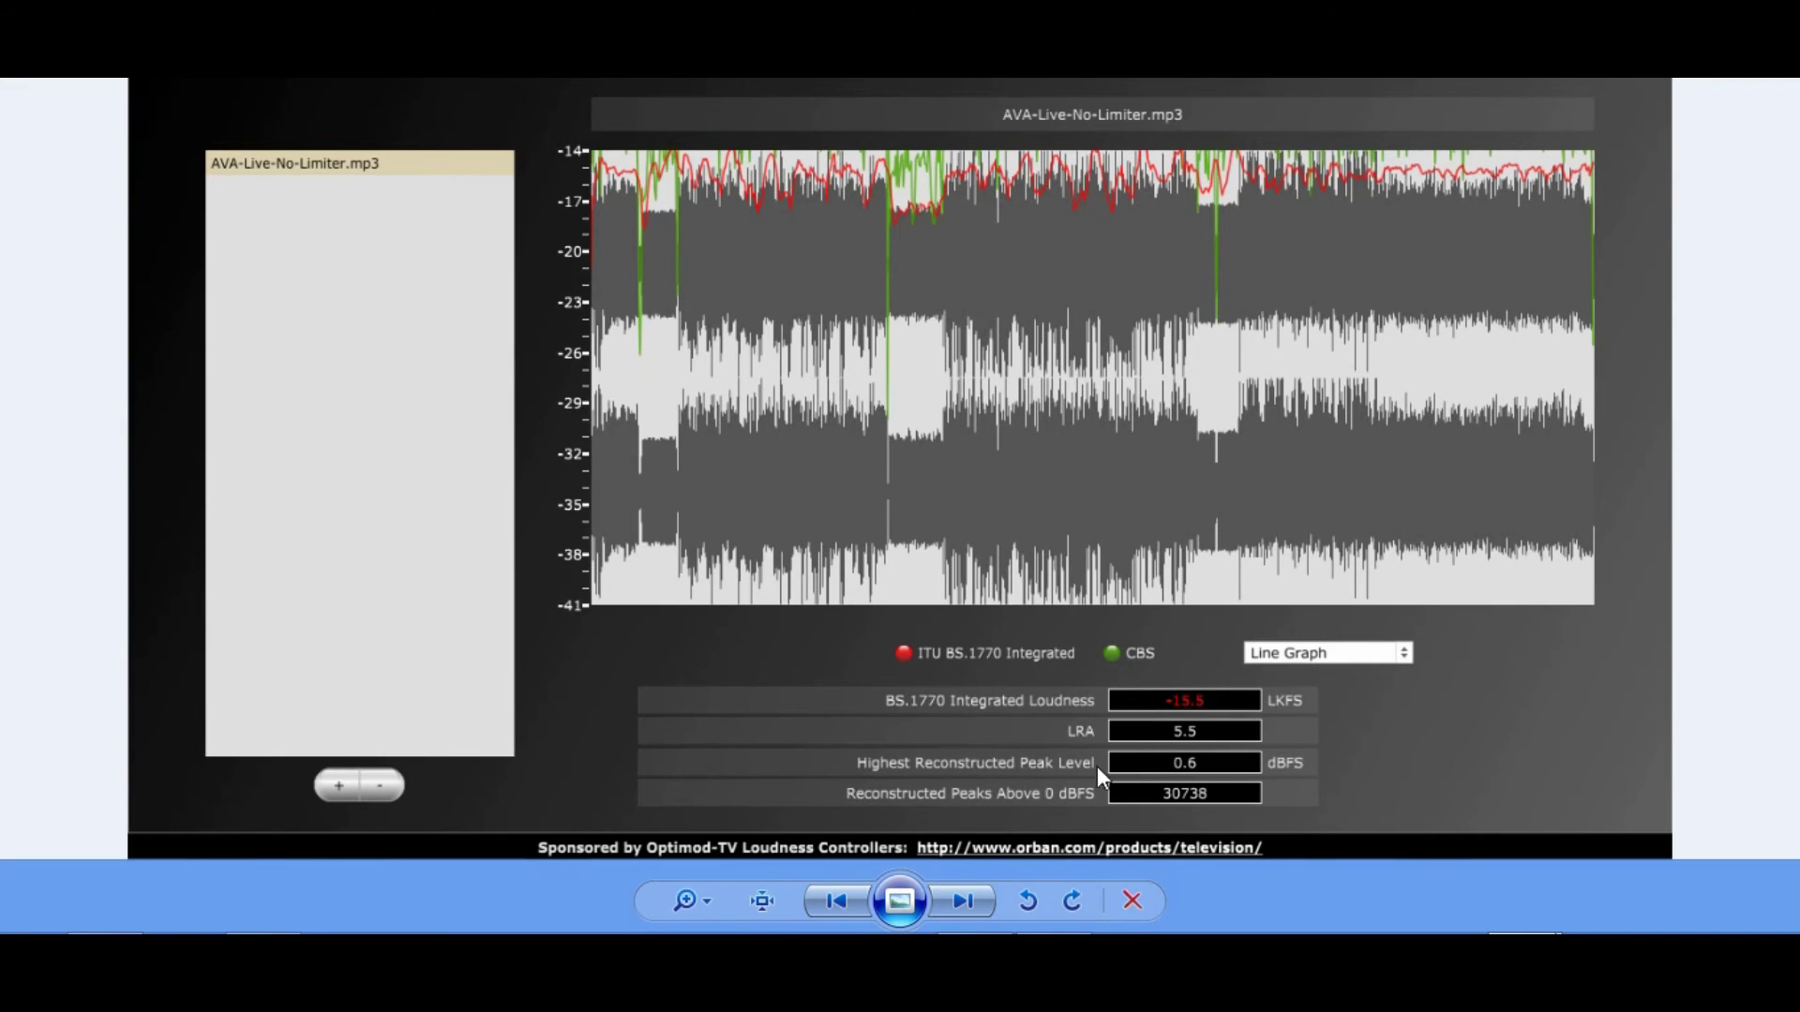
mouse_move(520, 911)
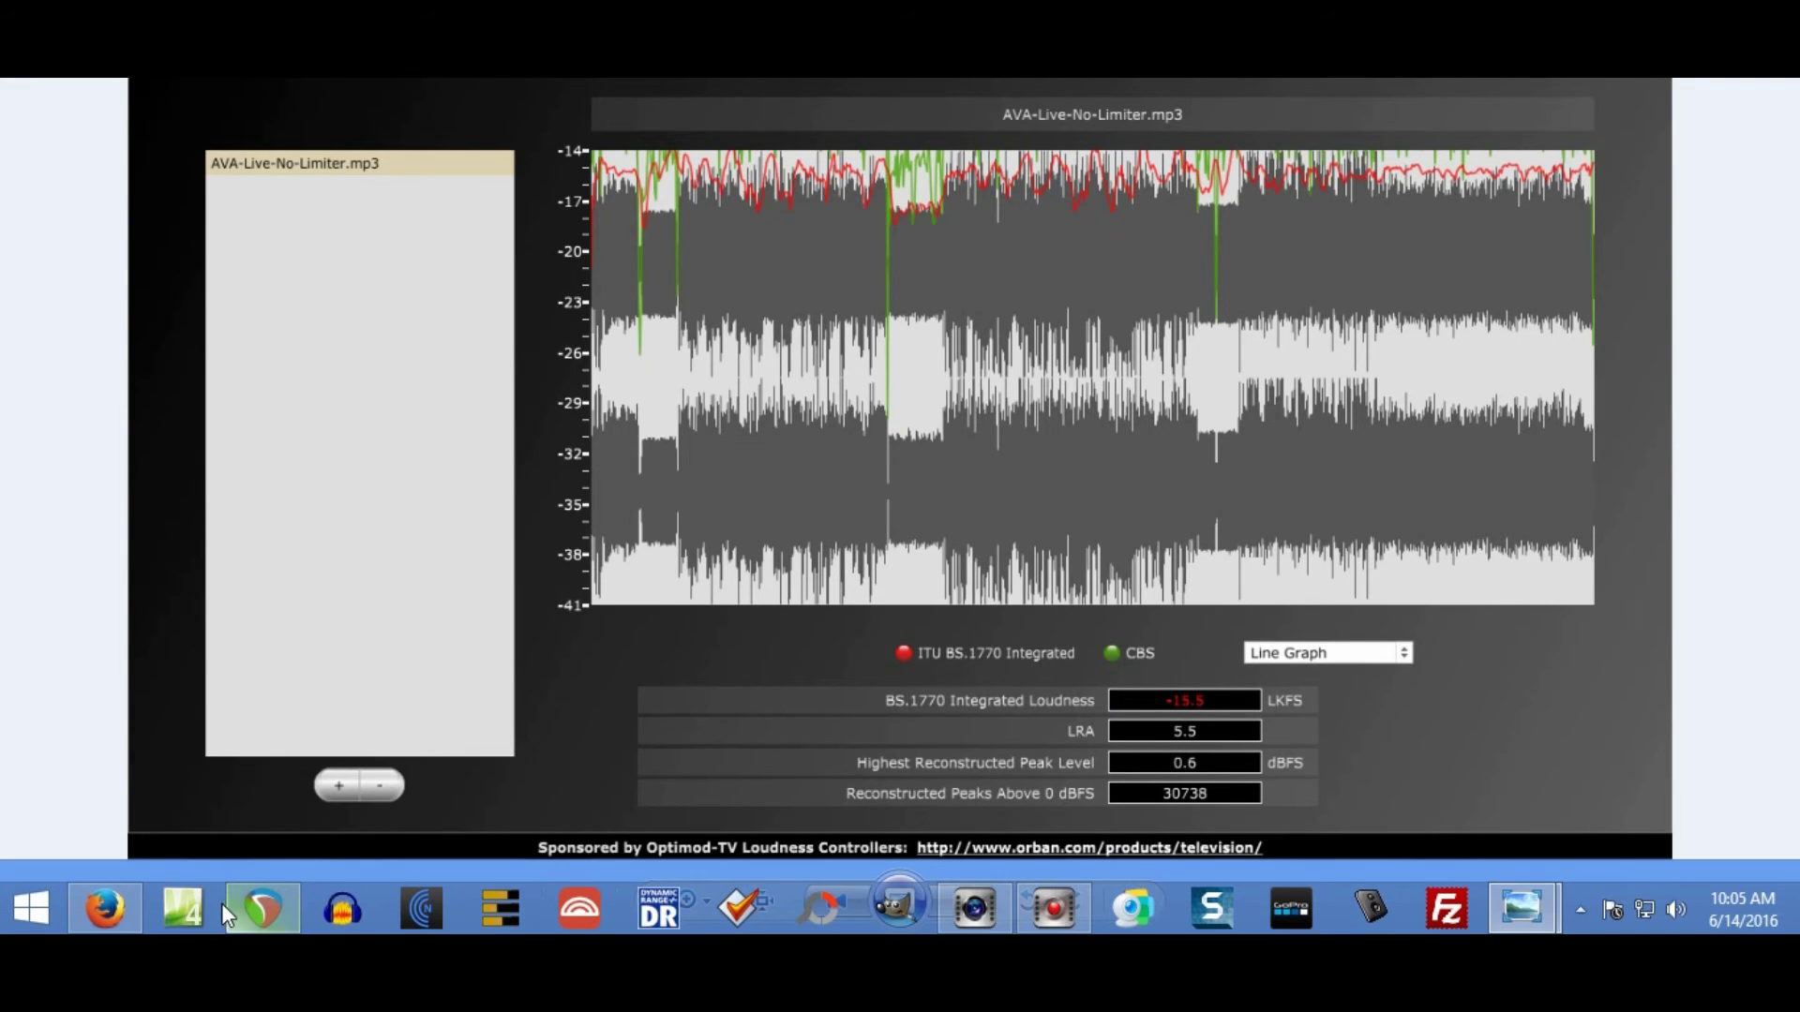
click(257, 904)
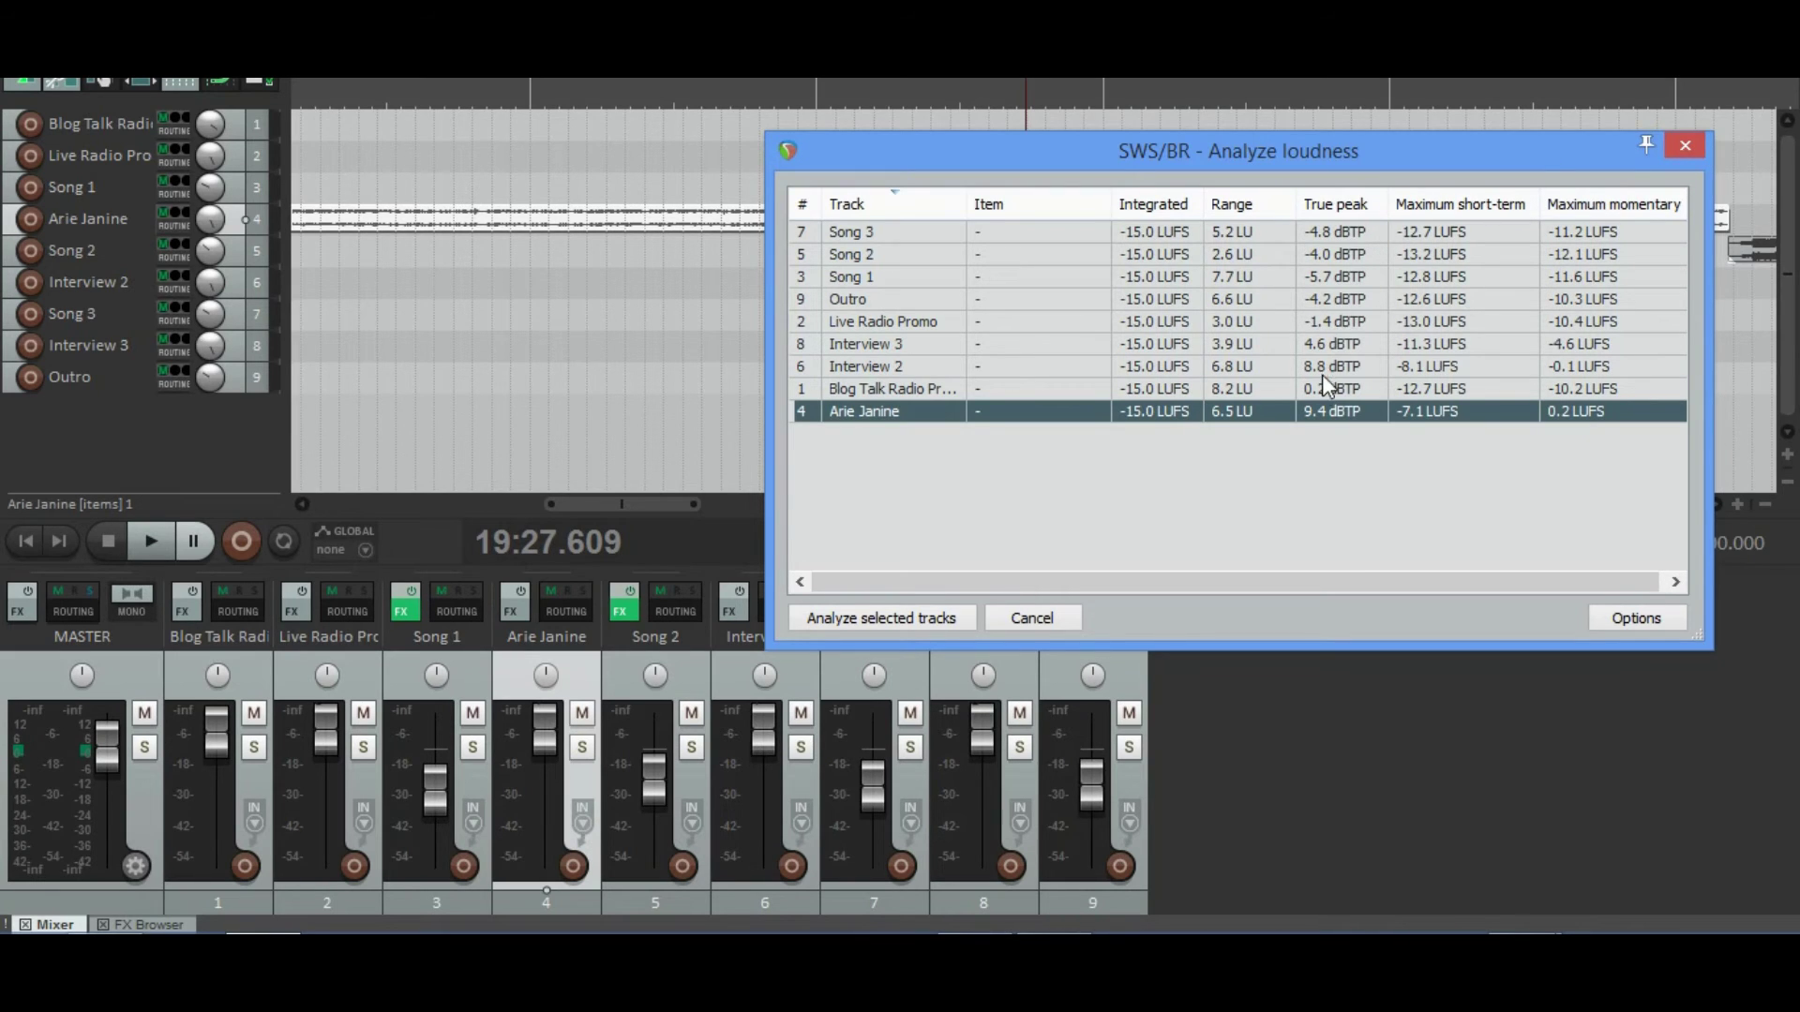
Step: Close the loudness results, enlarge the interview on track 4, and place the edit cursor with a marker at its peak at 20:31.097
click(1683, 147)
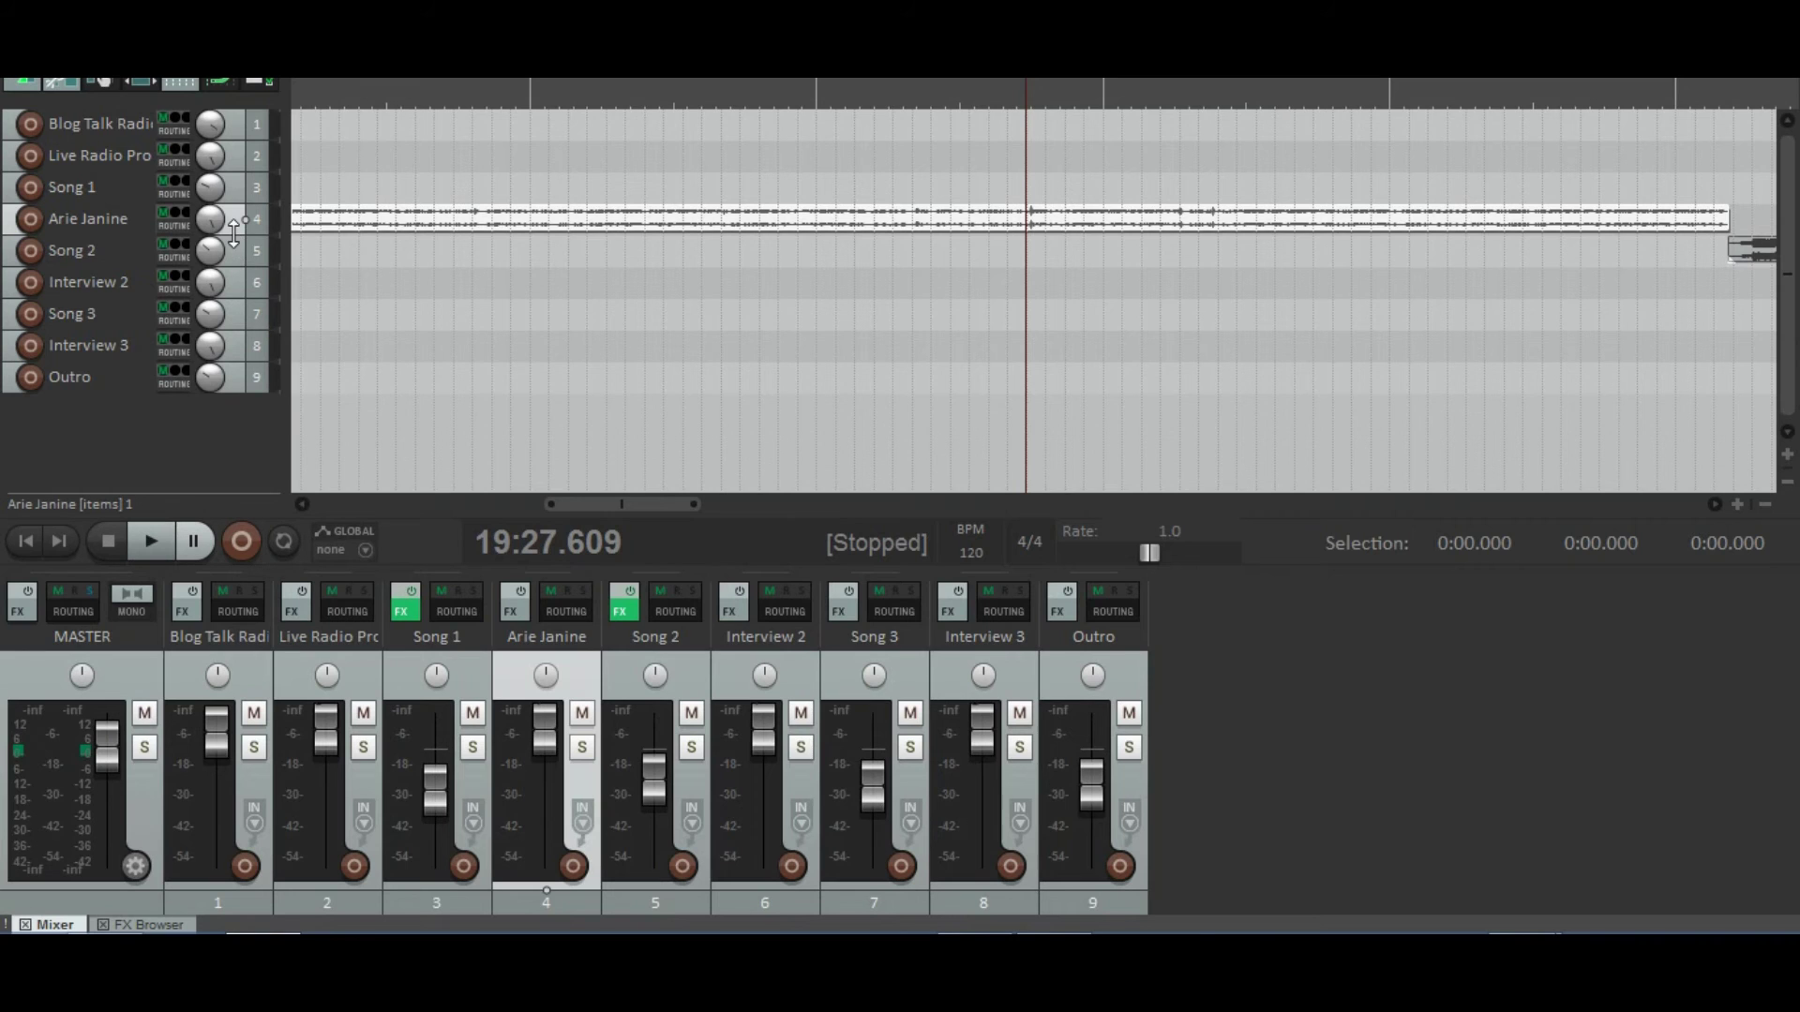
drag(233, 235, 242, 446)
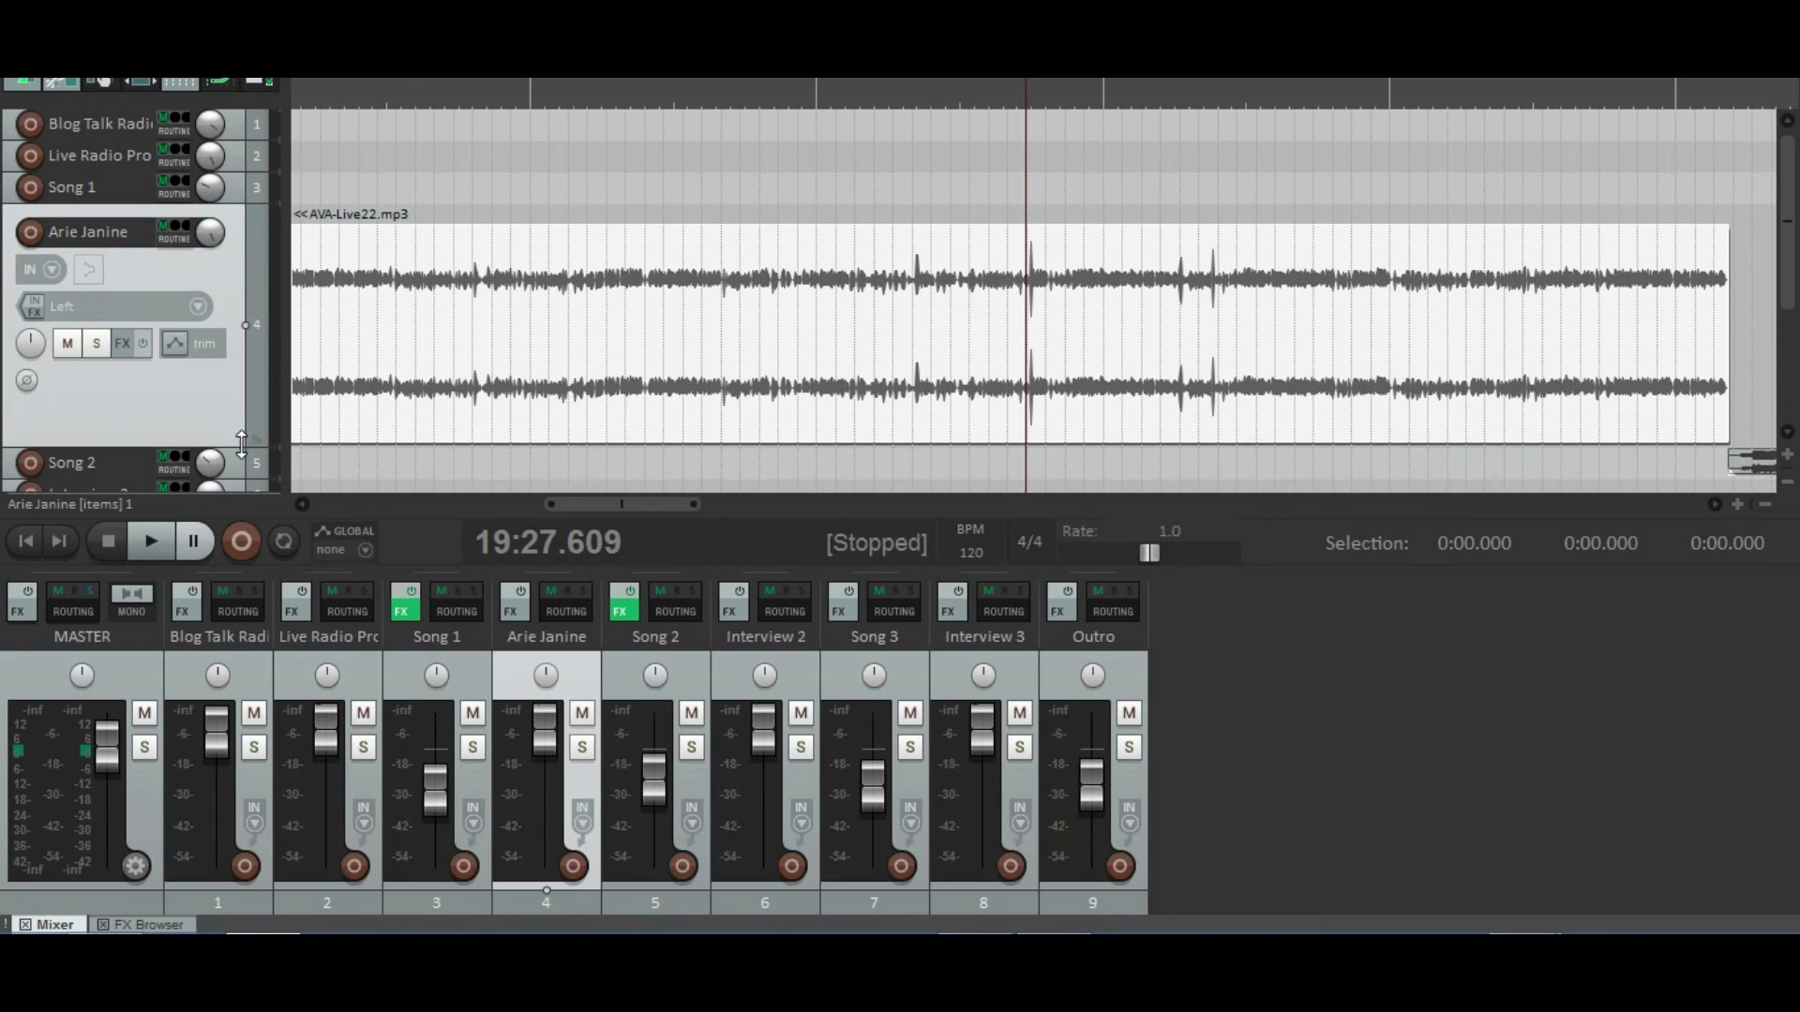
click(1177, 272)
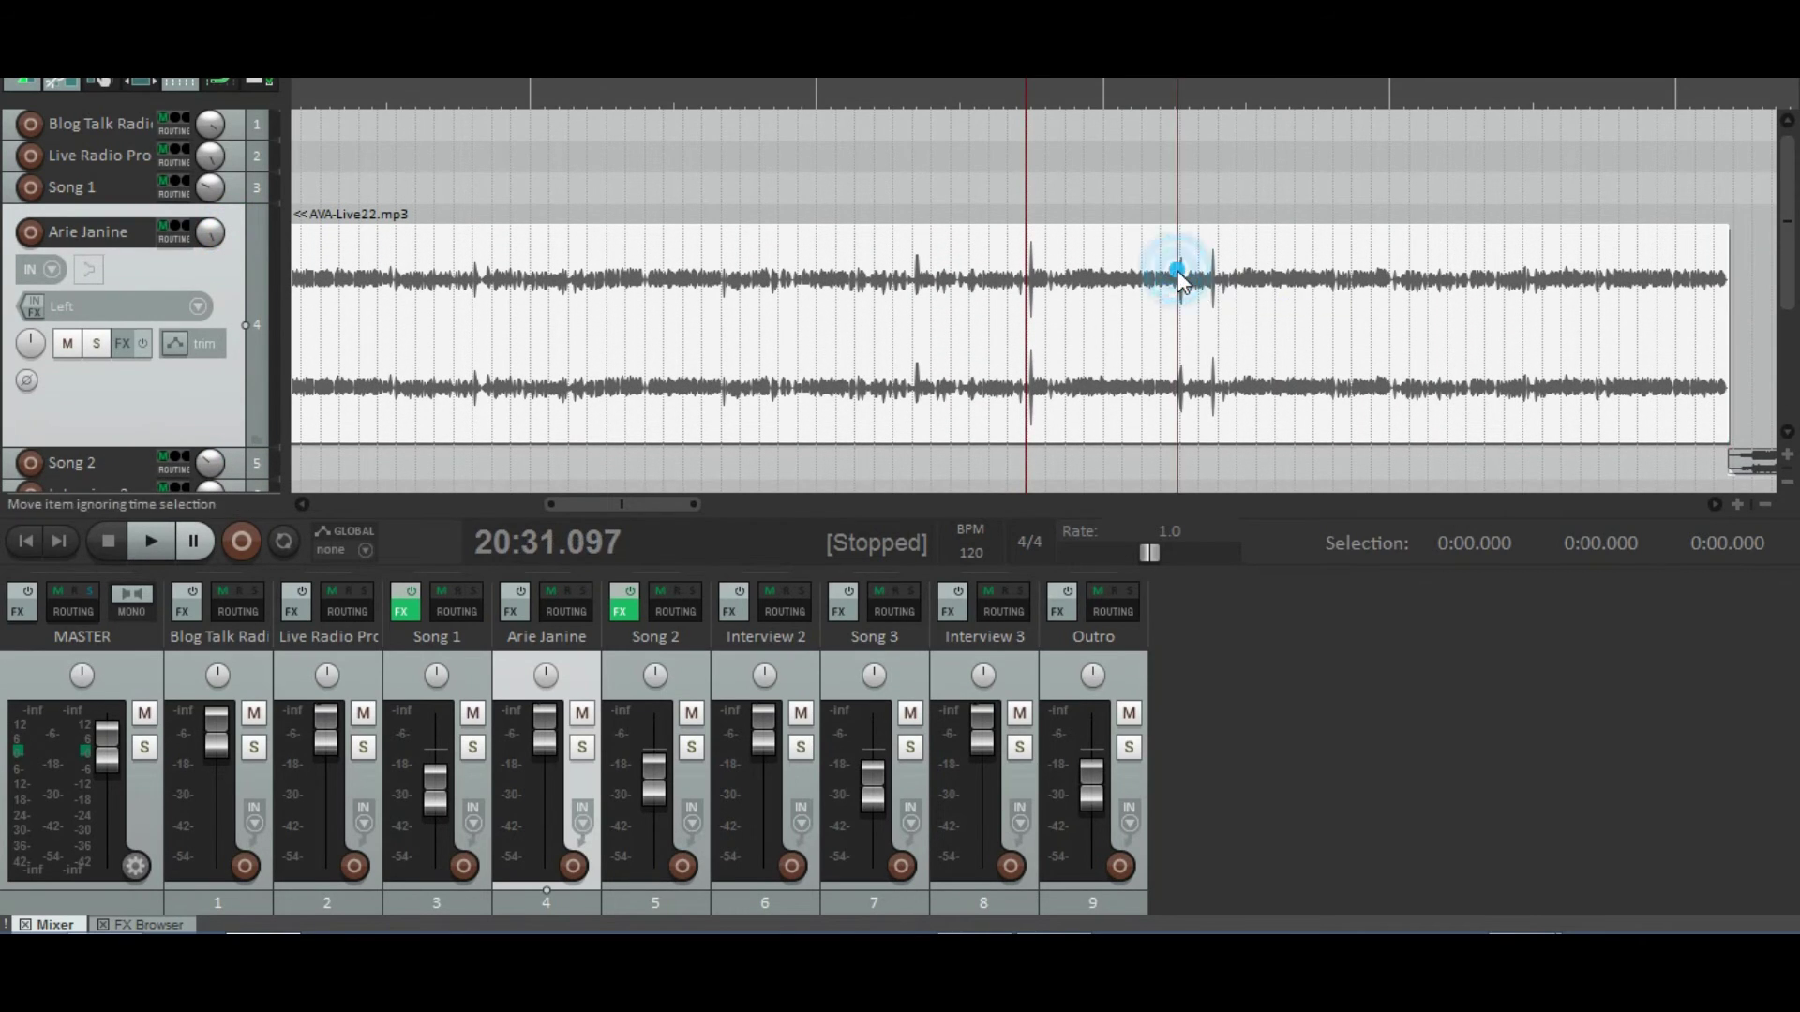
click(1179, 279)
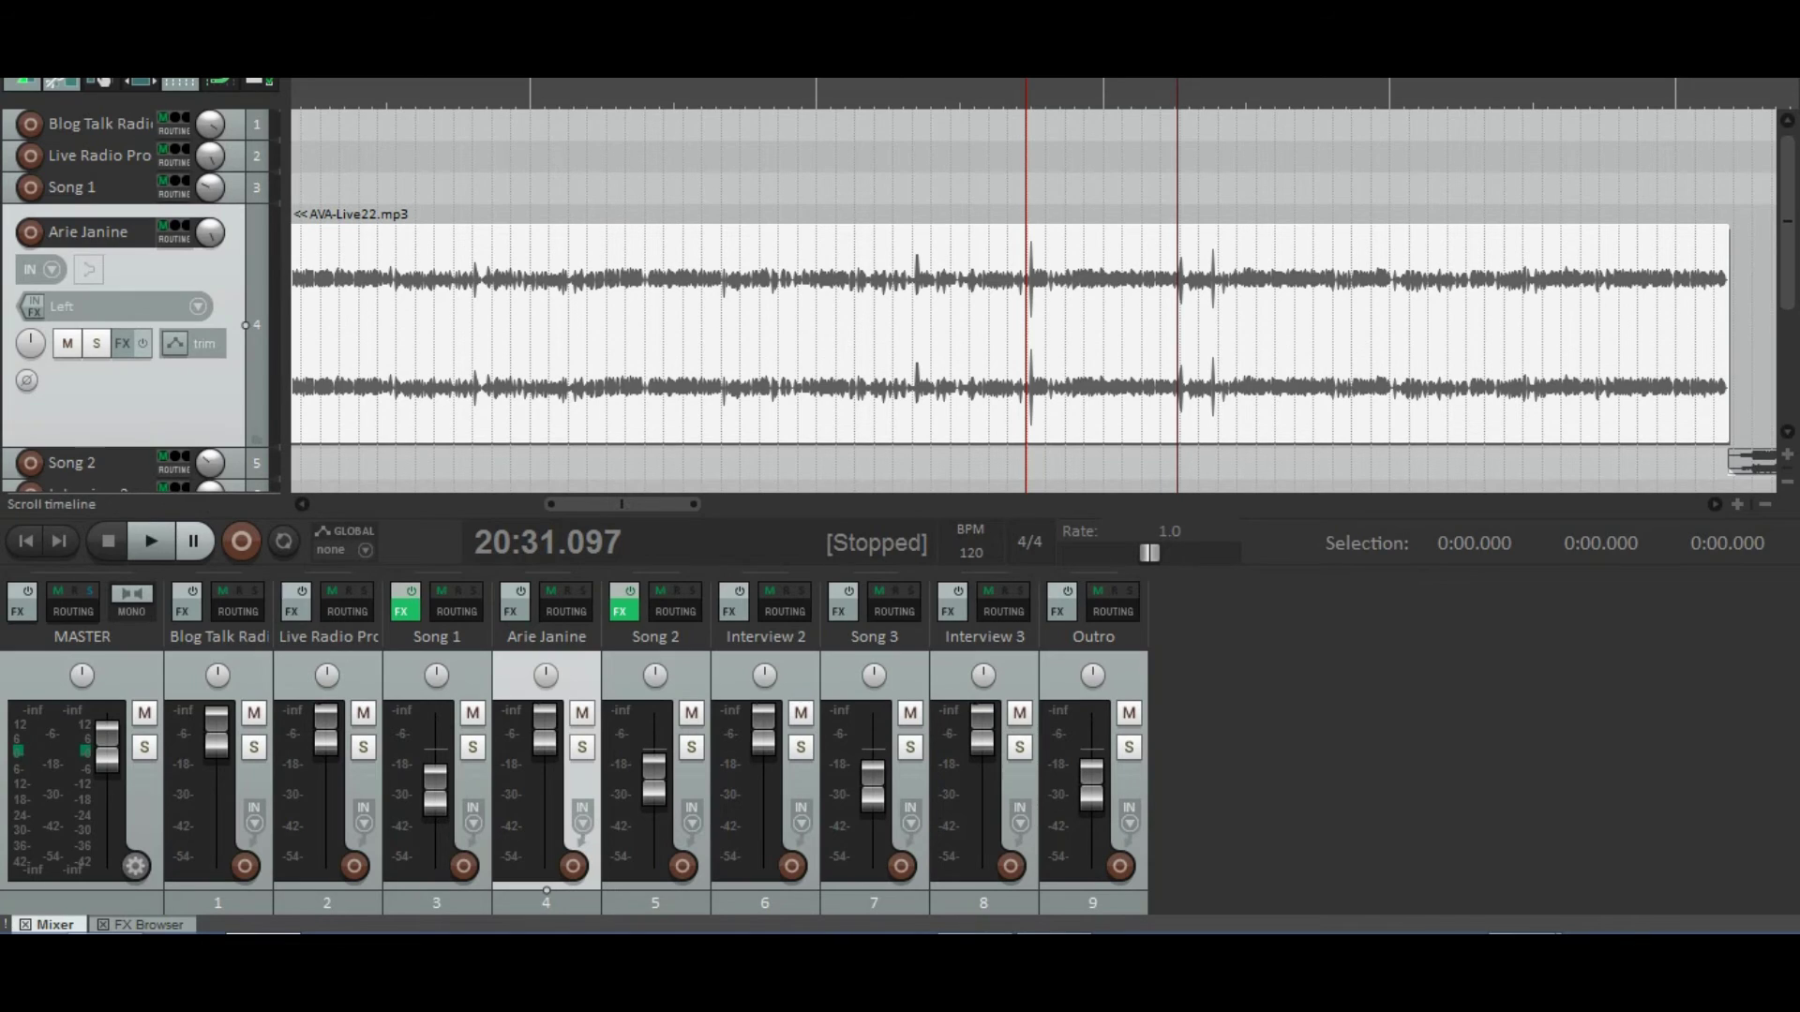
right_click(1179, 96)
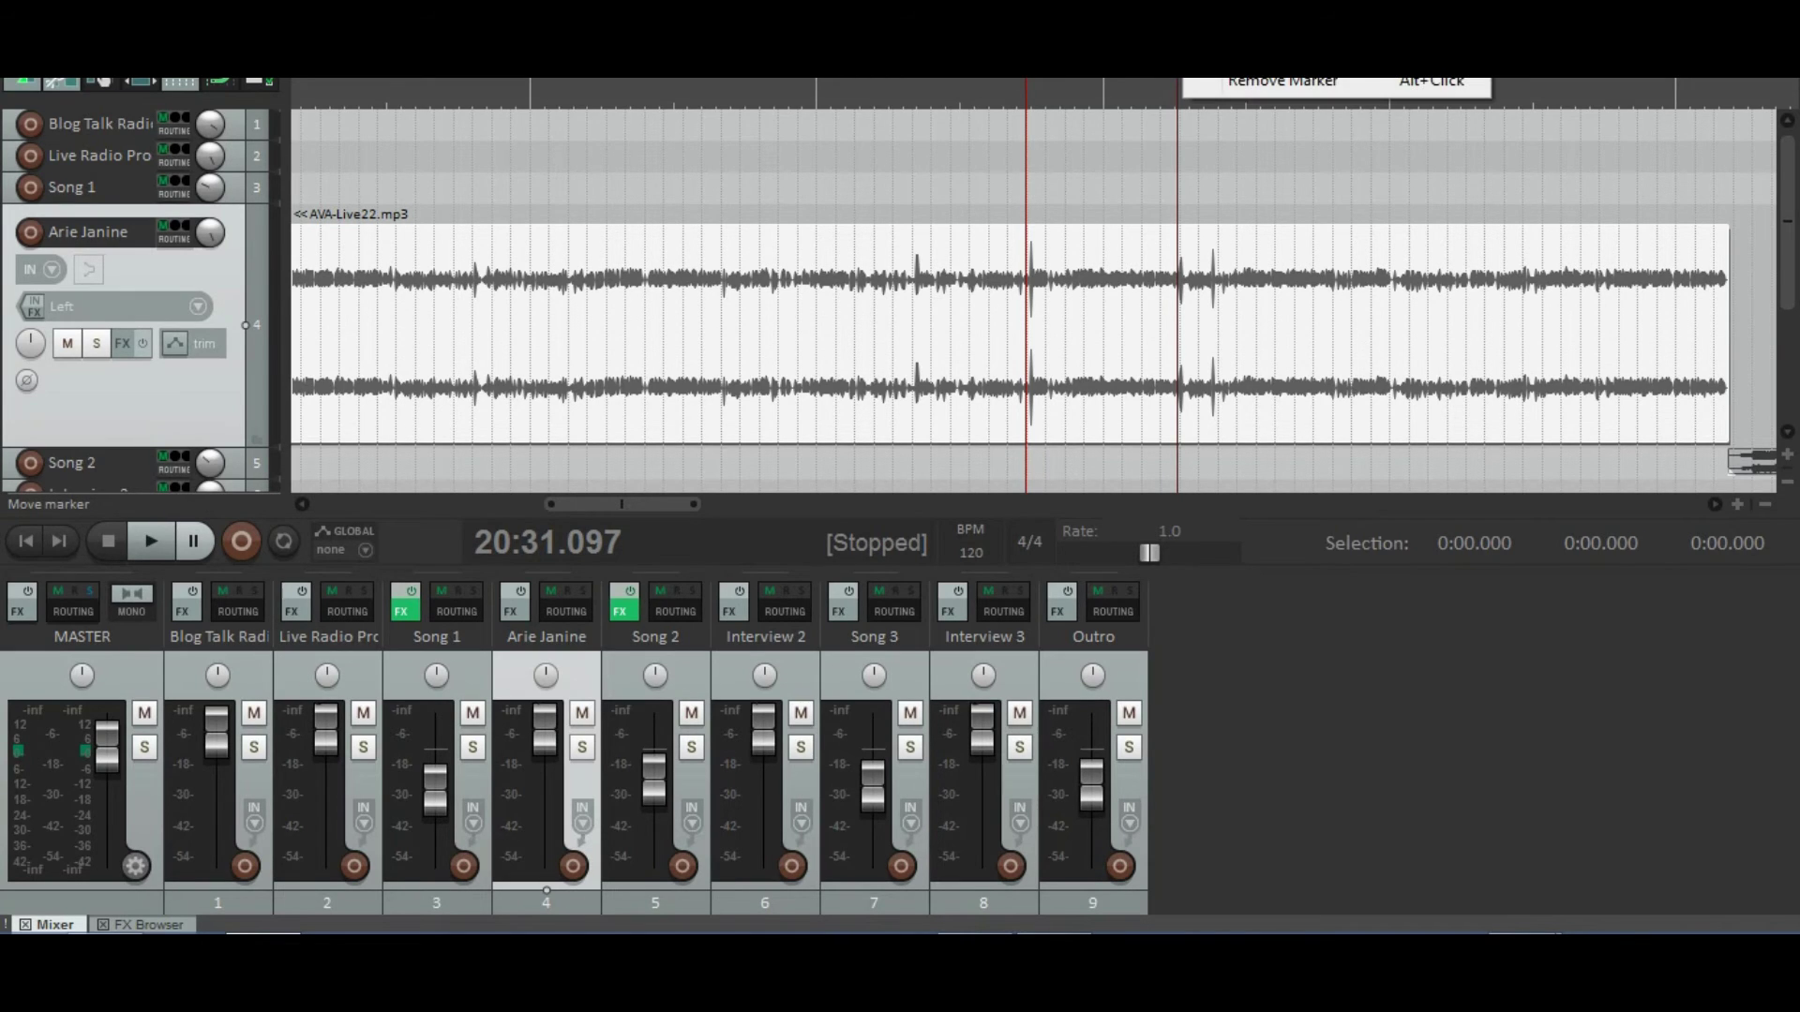
click(1256, 58)
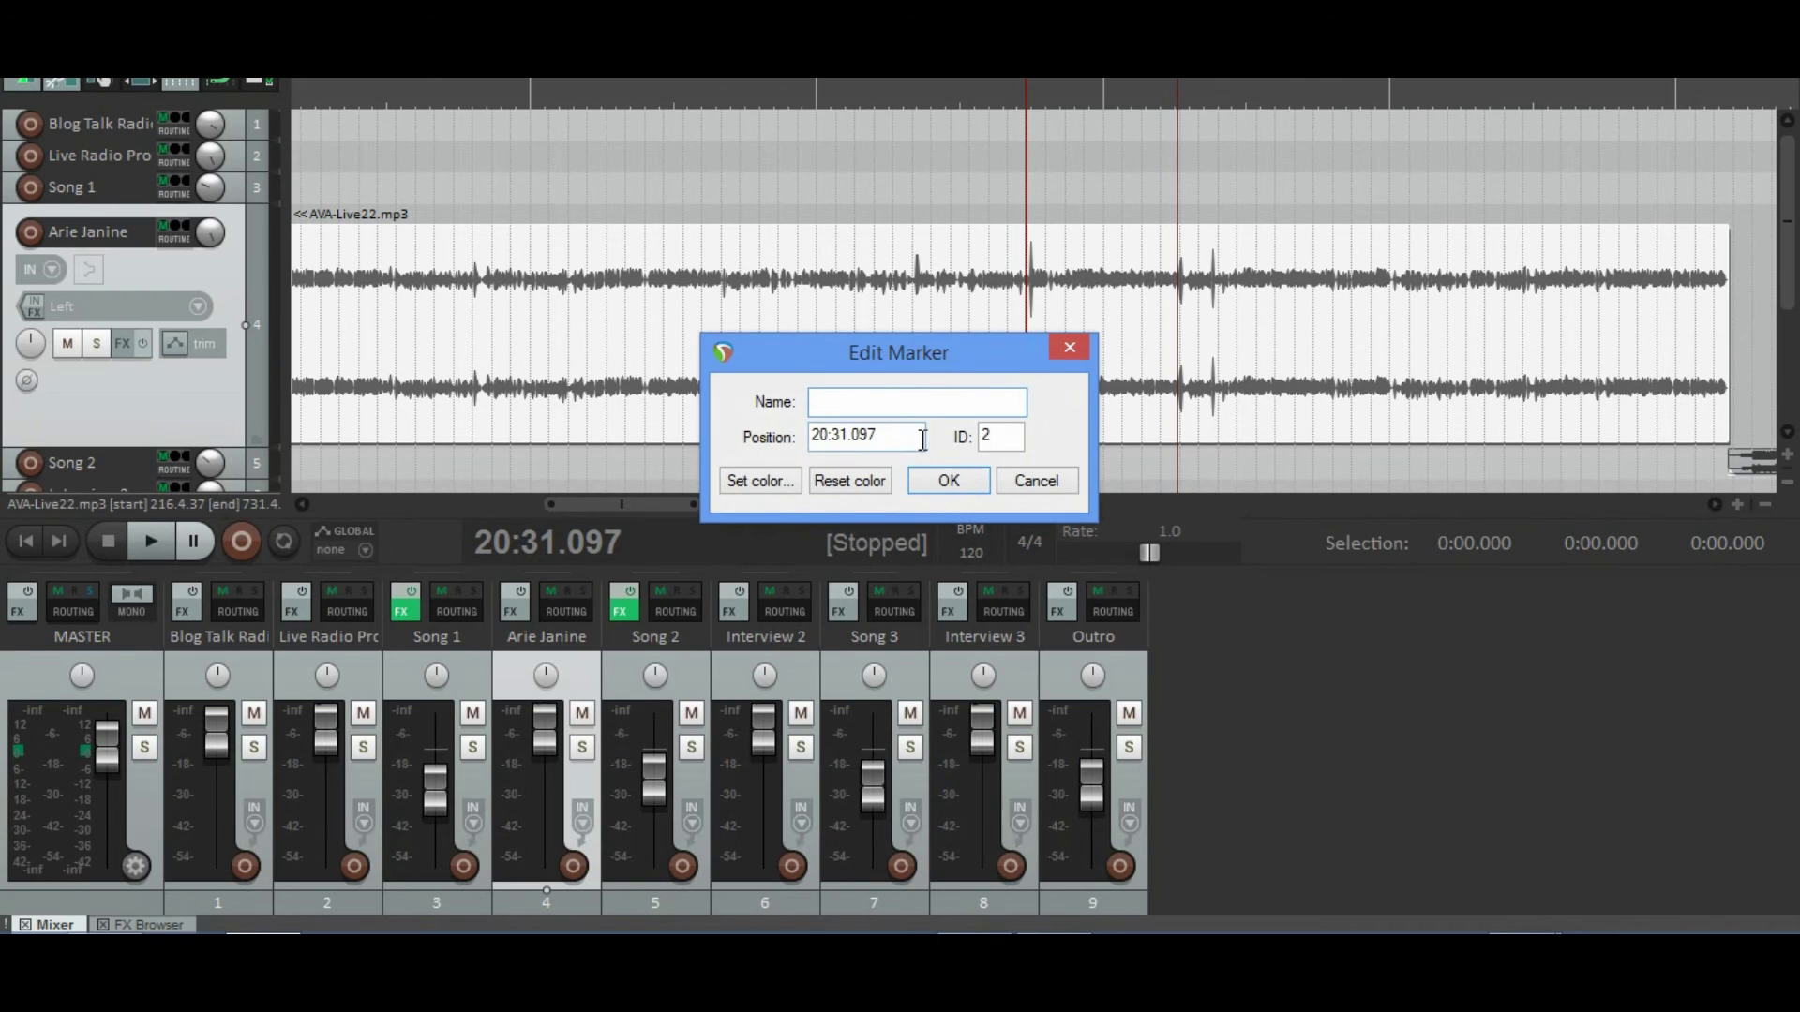
click(1035, 480)
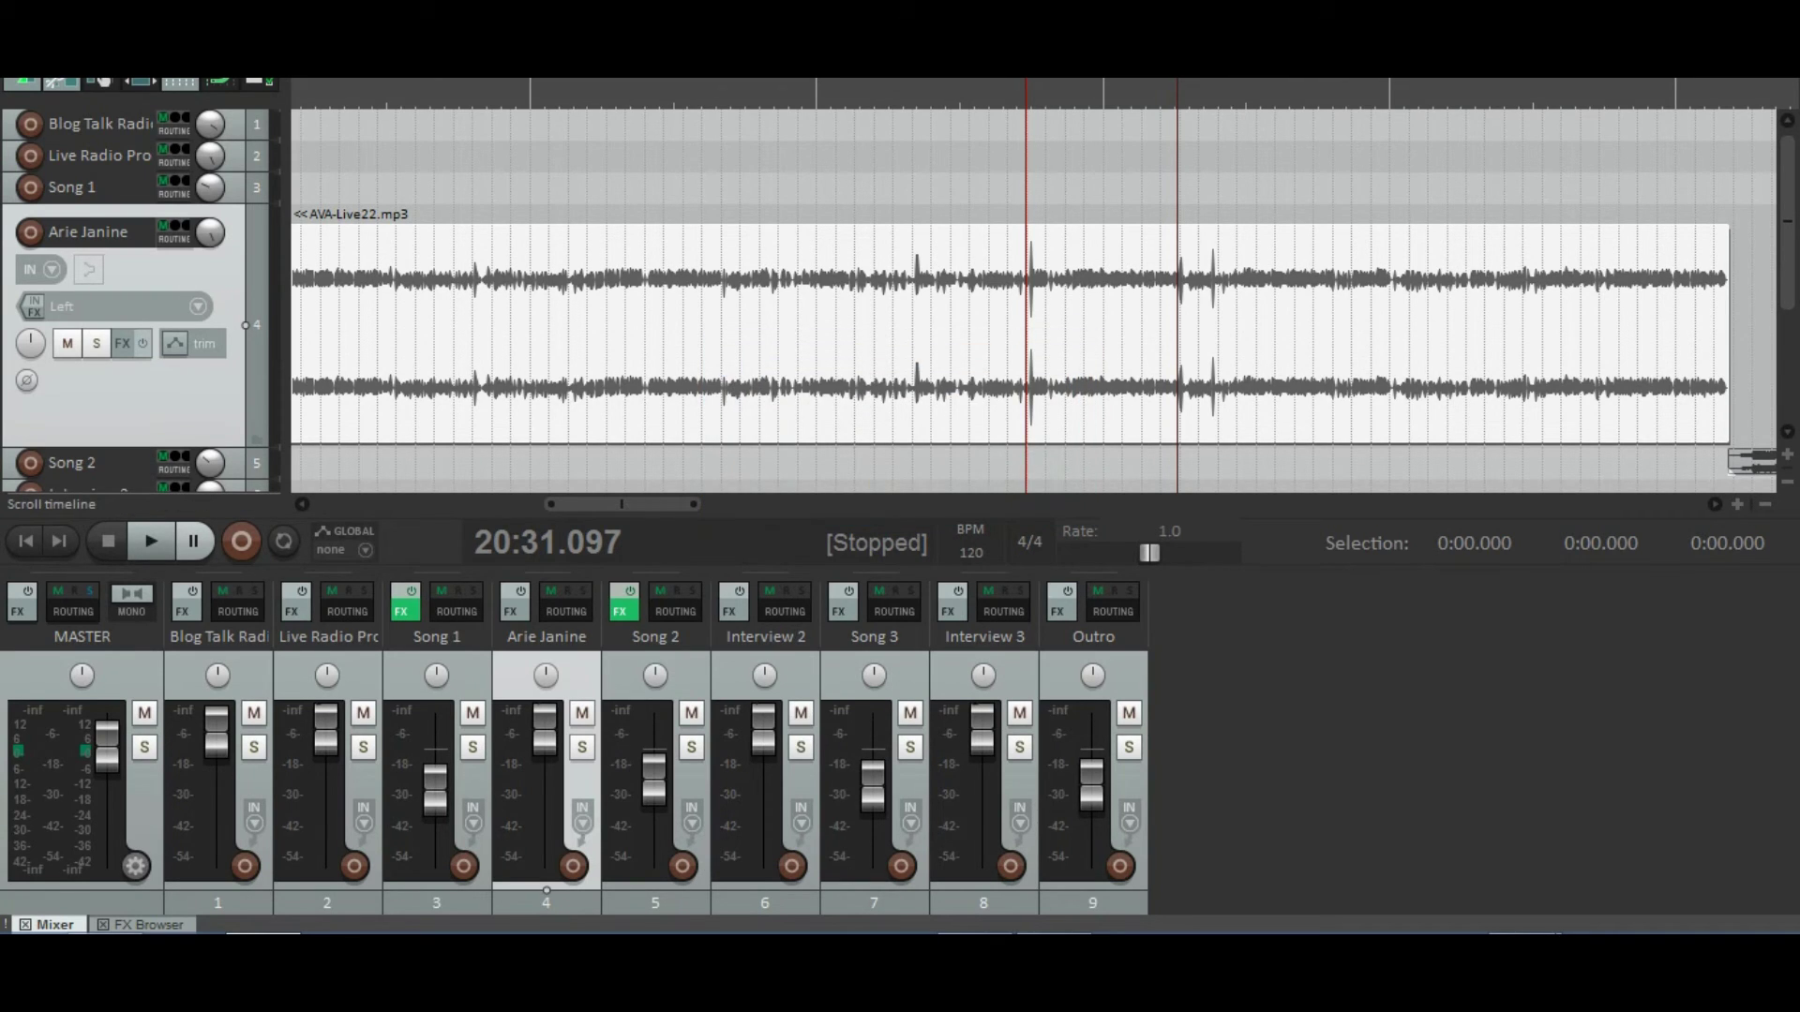
Step: Remove the marker at 20:31.097 and play the track 4 interview from that position
right_click(1141, 94)
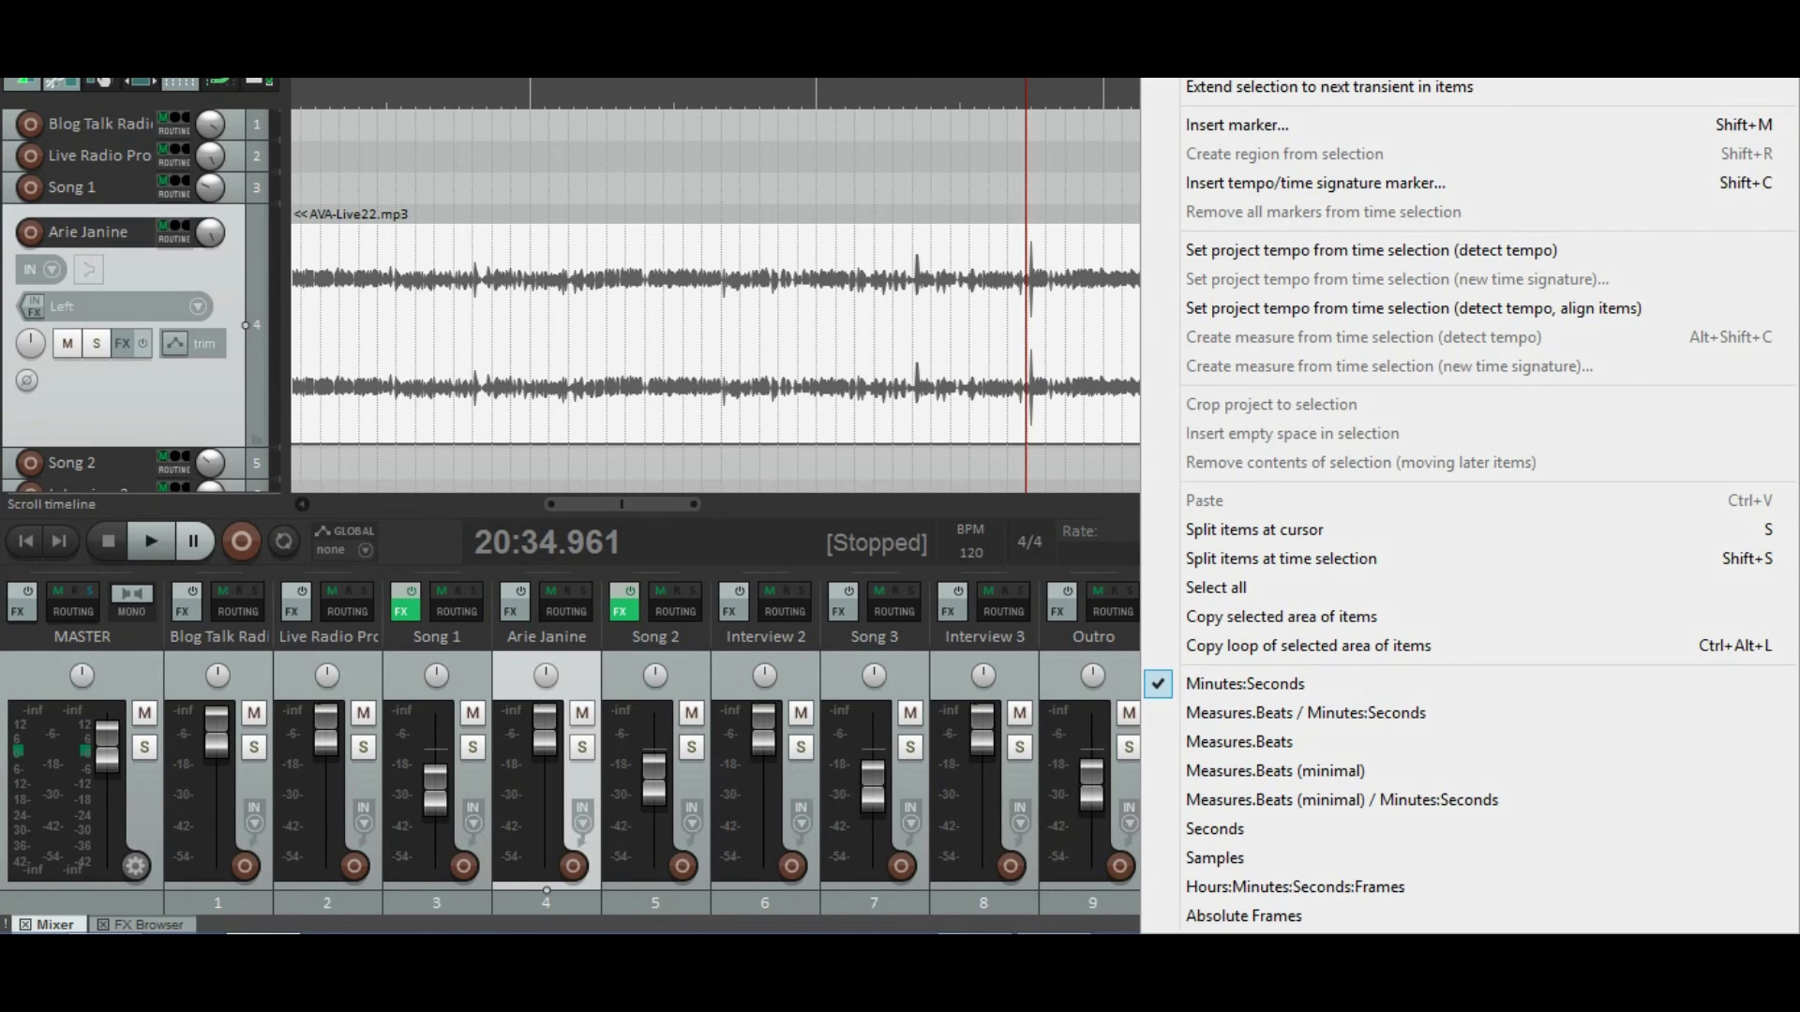
click(1177, 93)
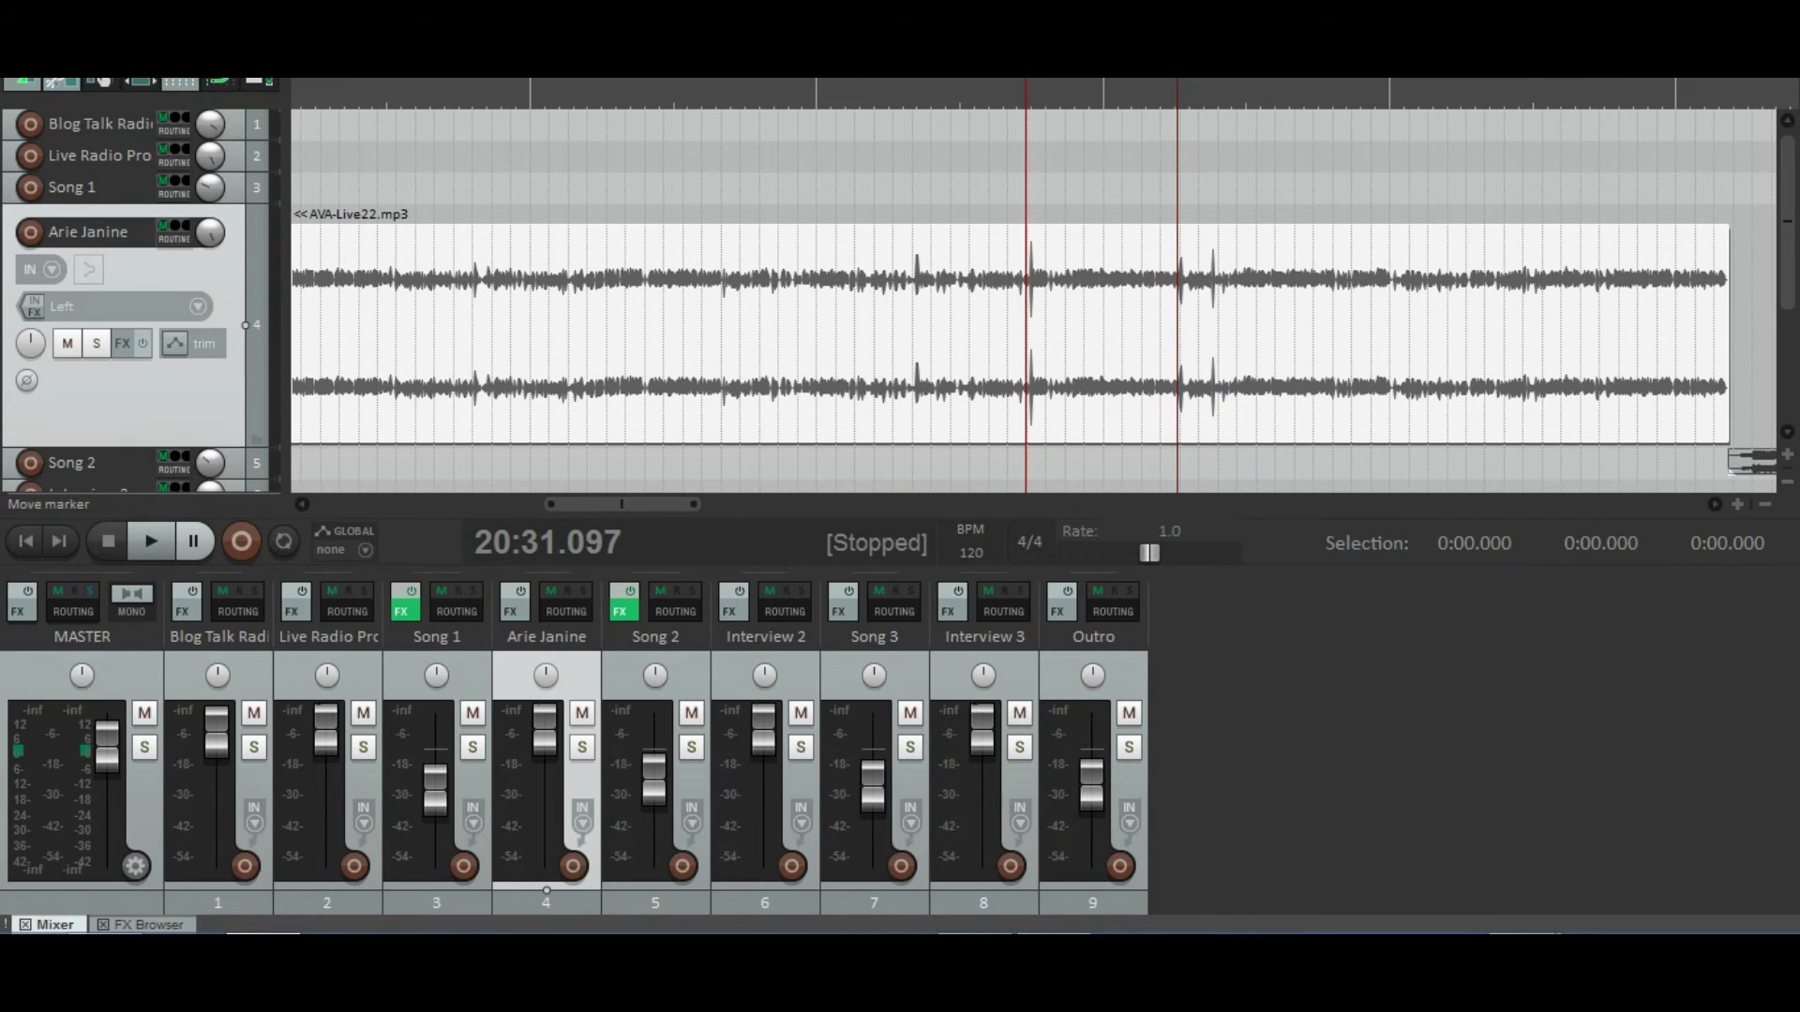
right_click(1179, 92)
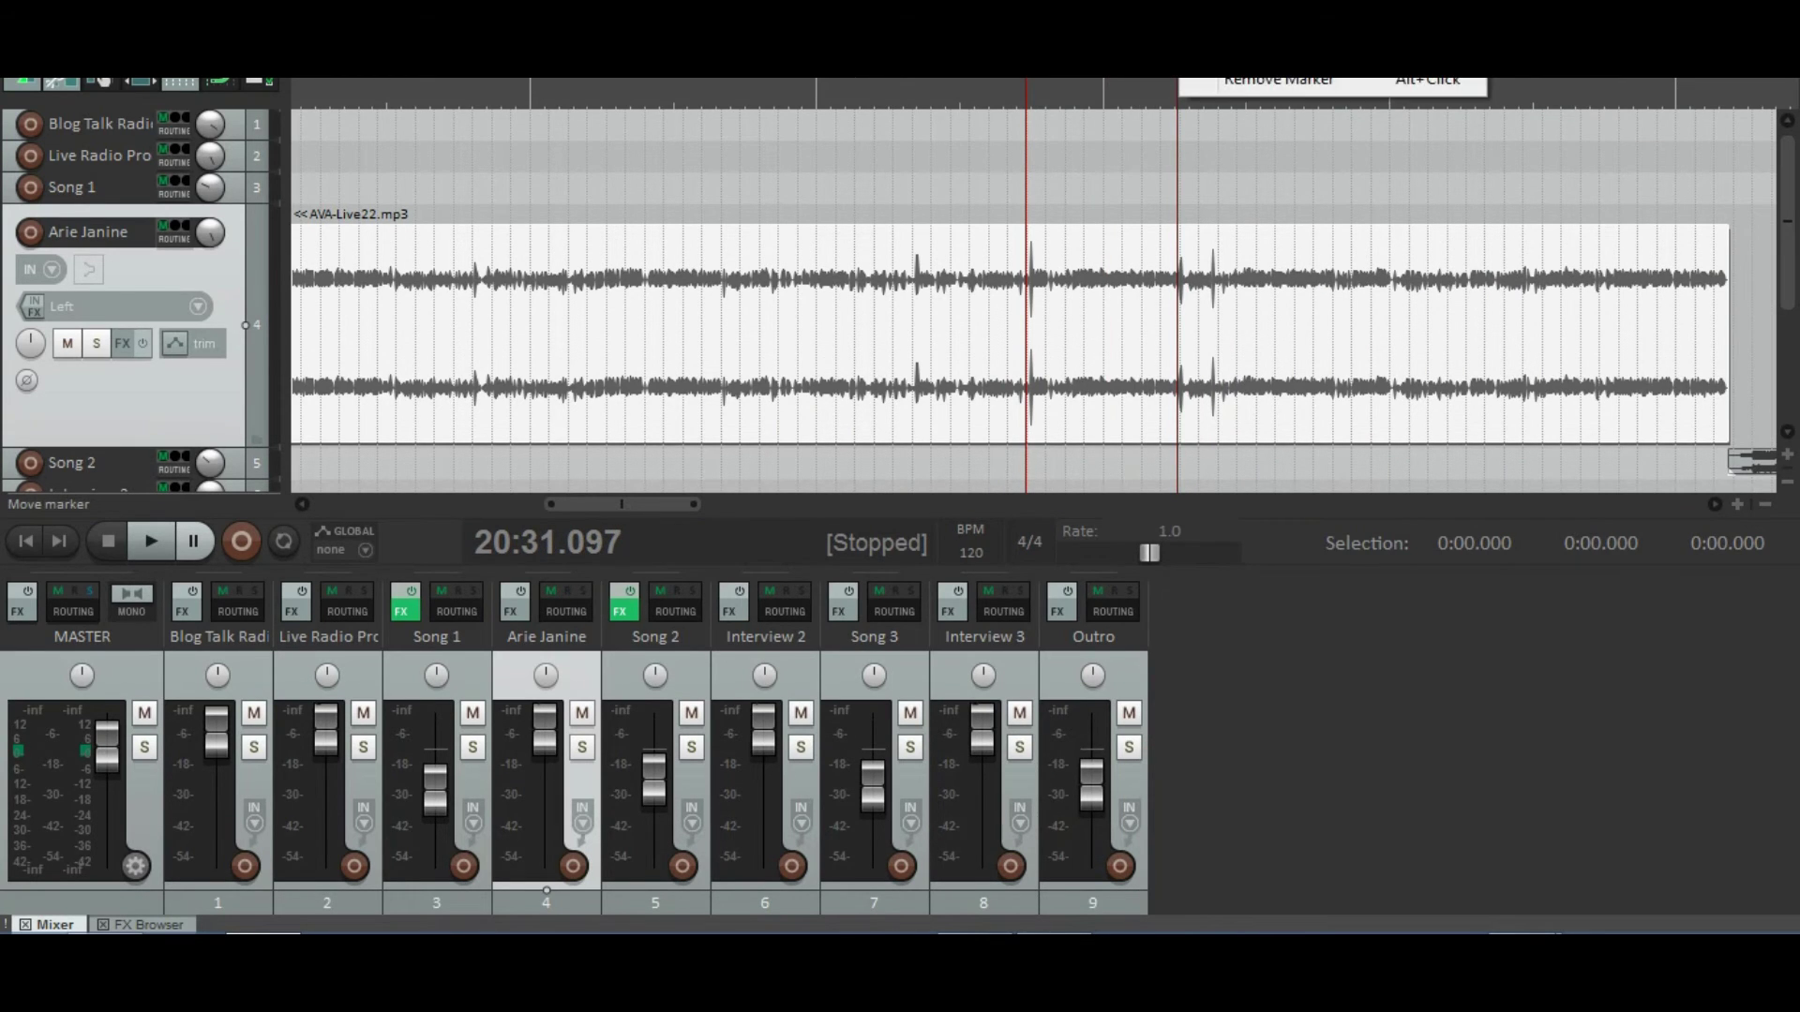
click(1253, 83)
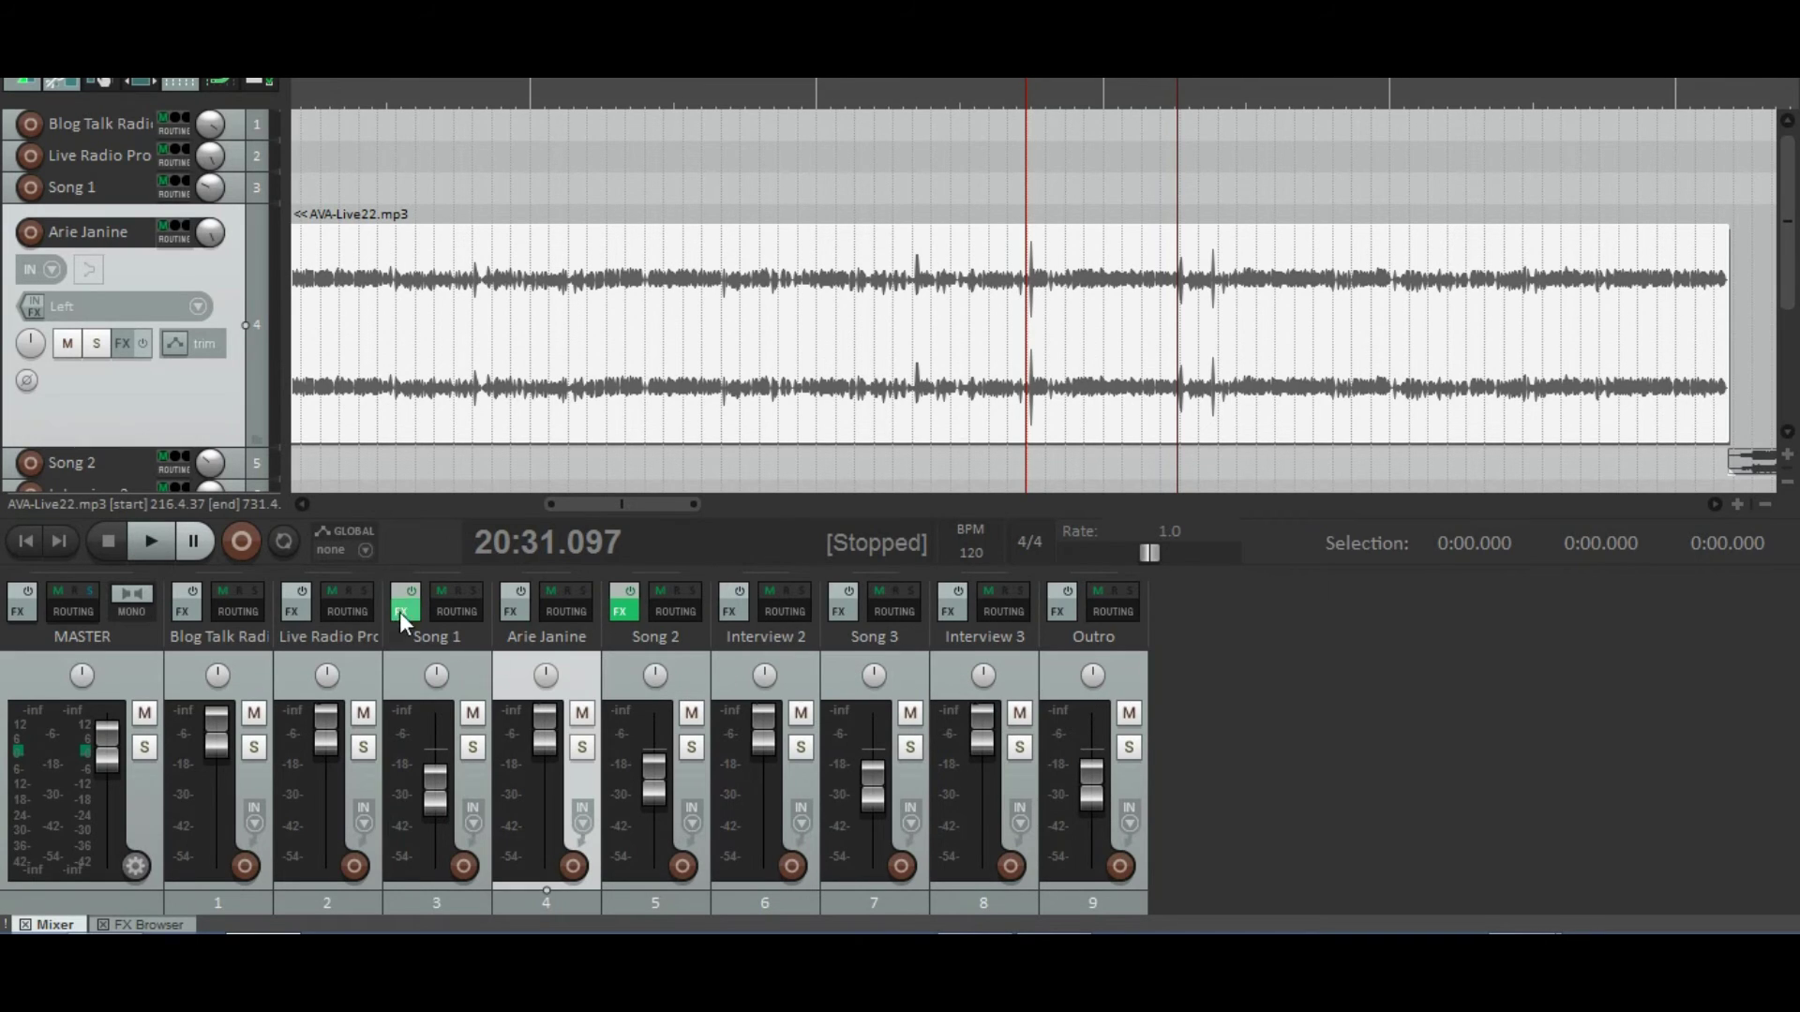
click(150, 542)
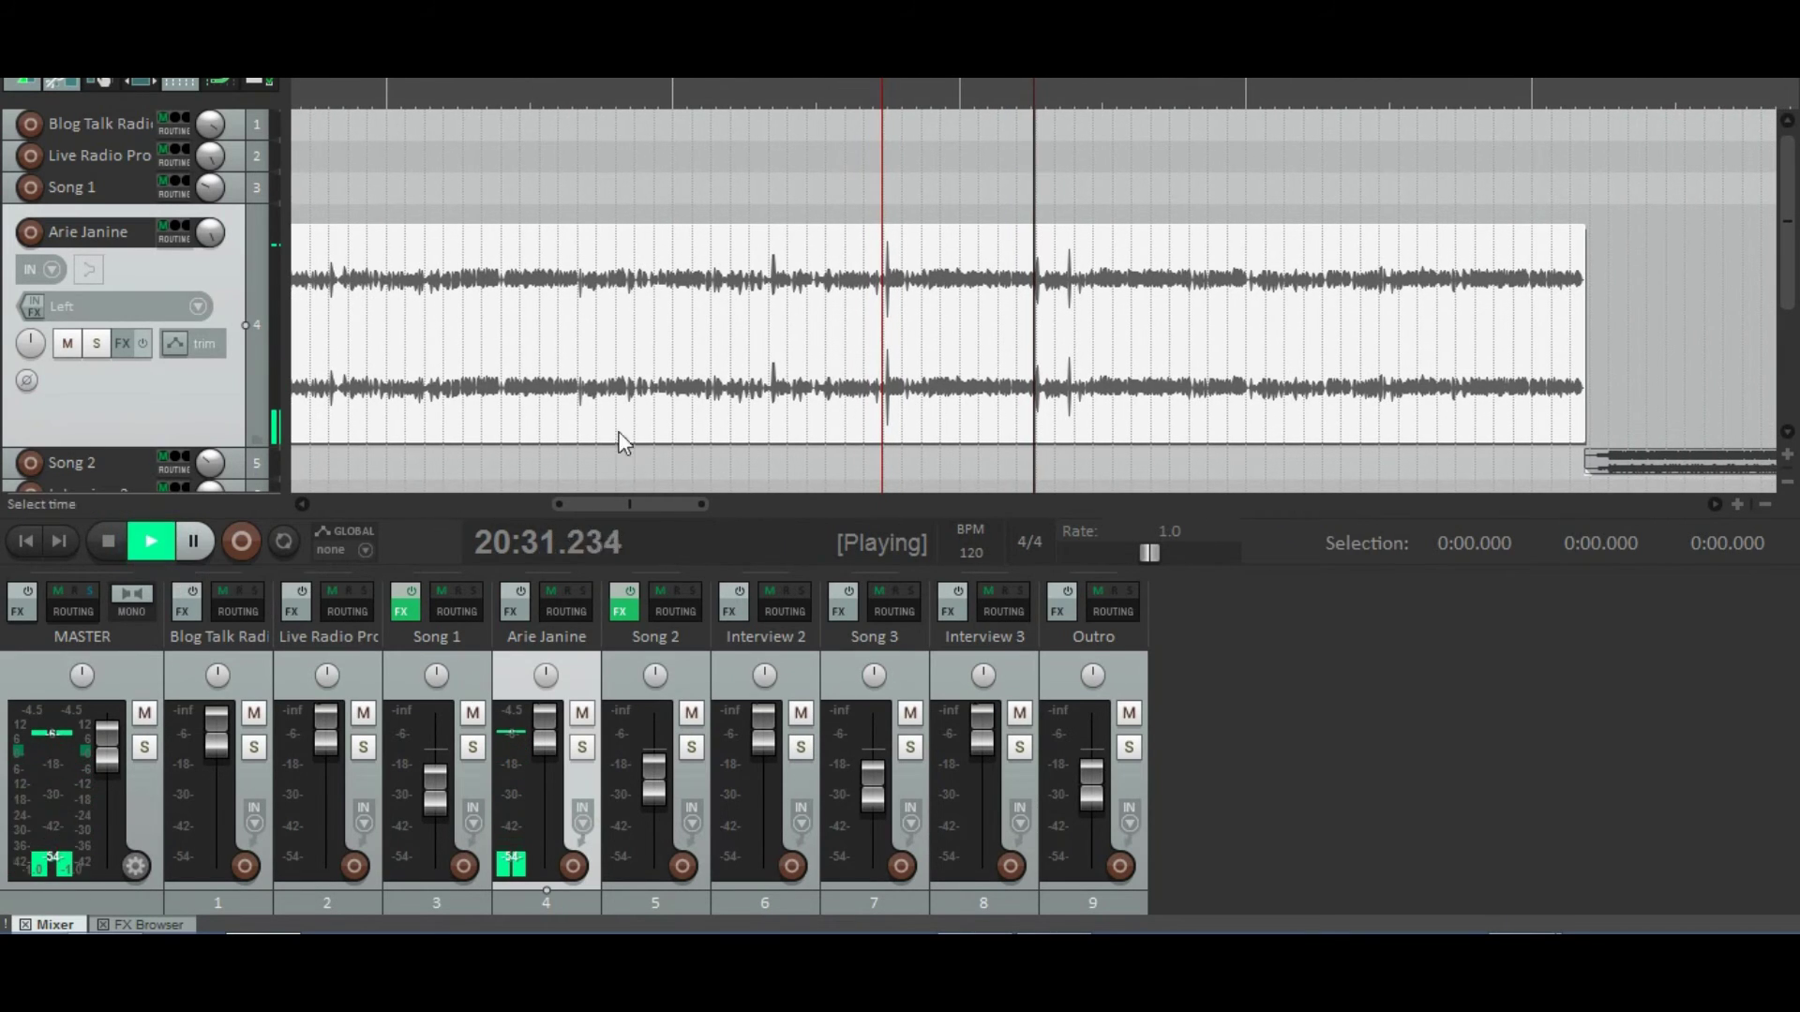
Step: Stop playback, place the edit cursor at 19:27.057 just before a track 4 peak, play that passage, and clear the track's peak indicator
click(106, 540)
click(878, 284)
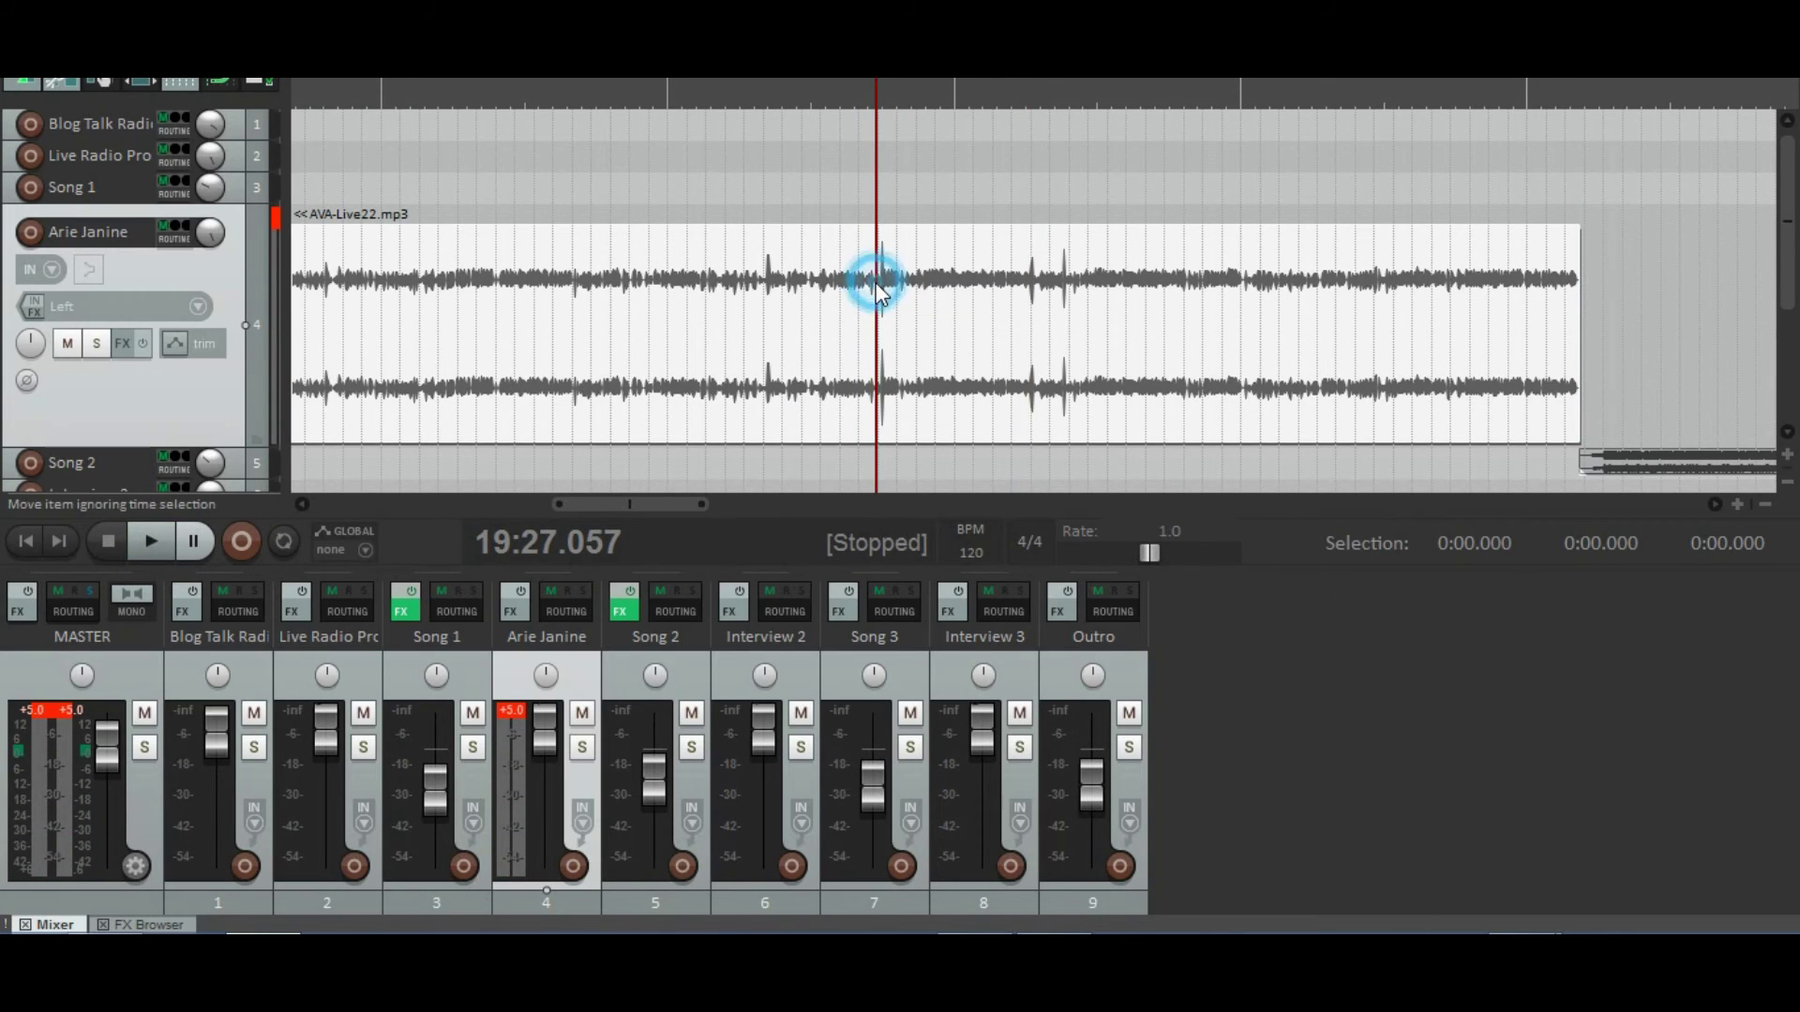
key(space)
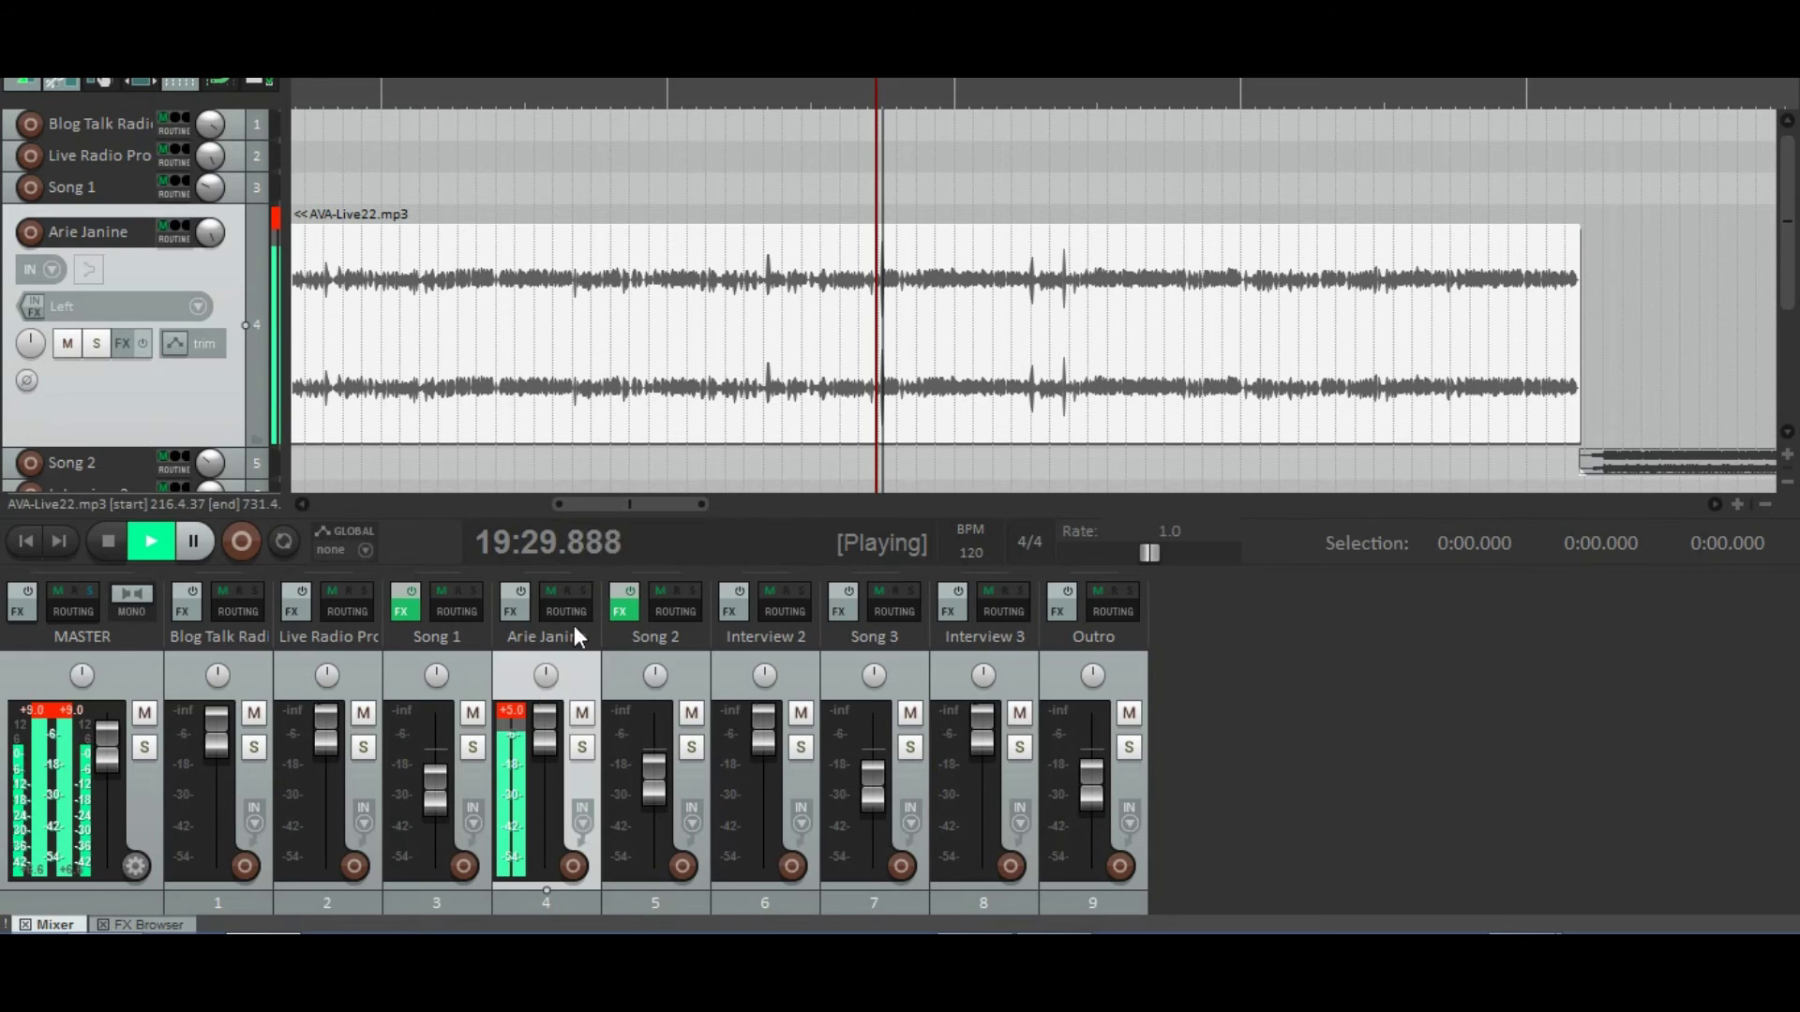
key(space)
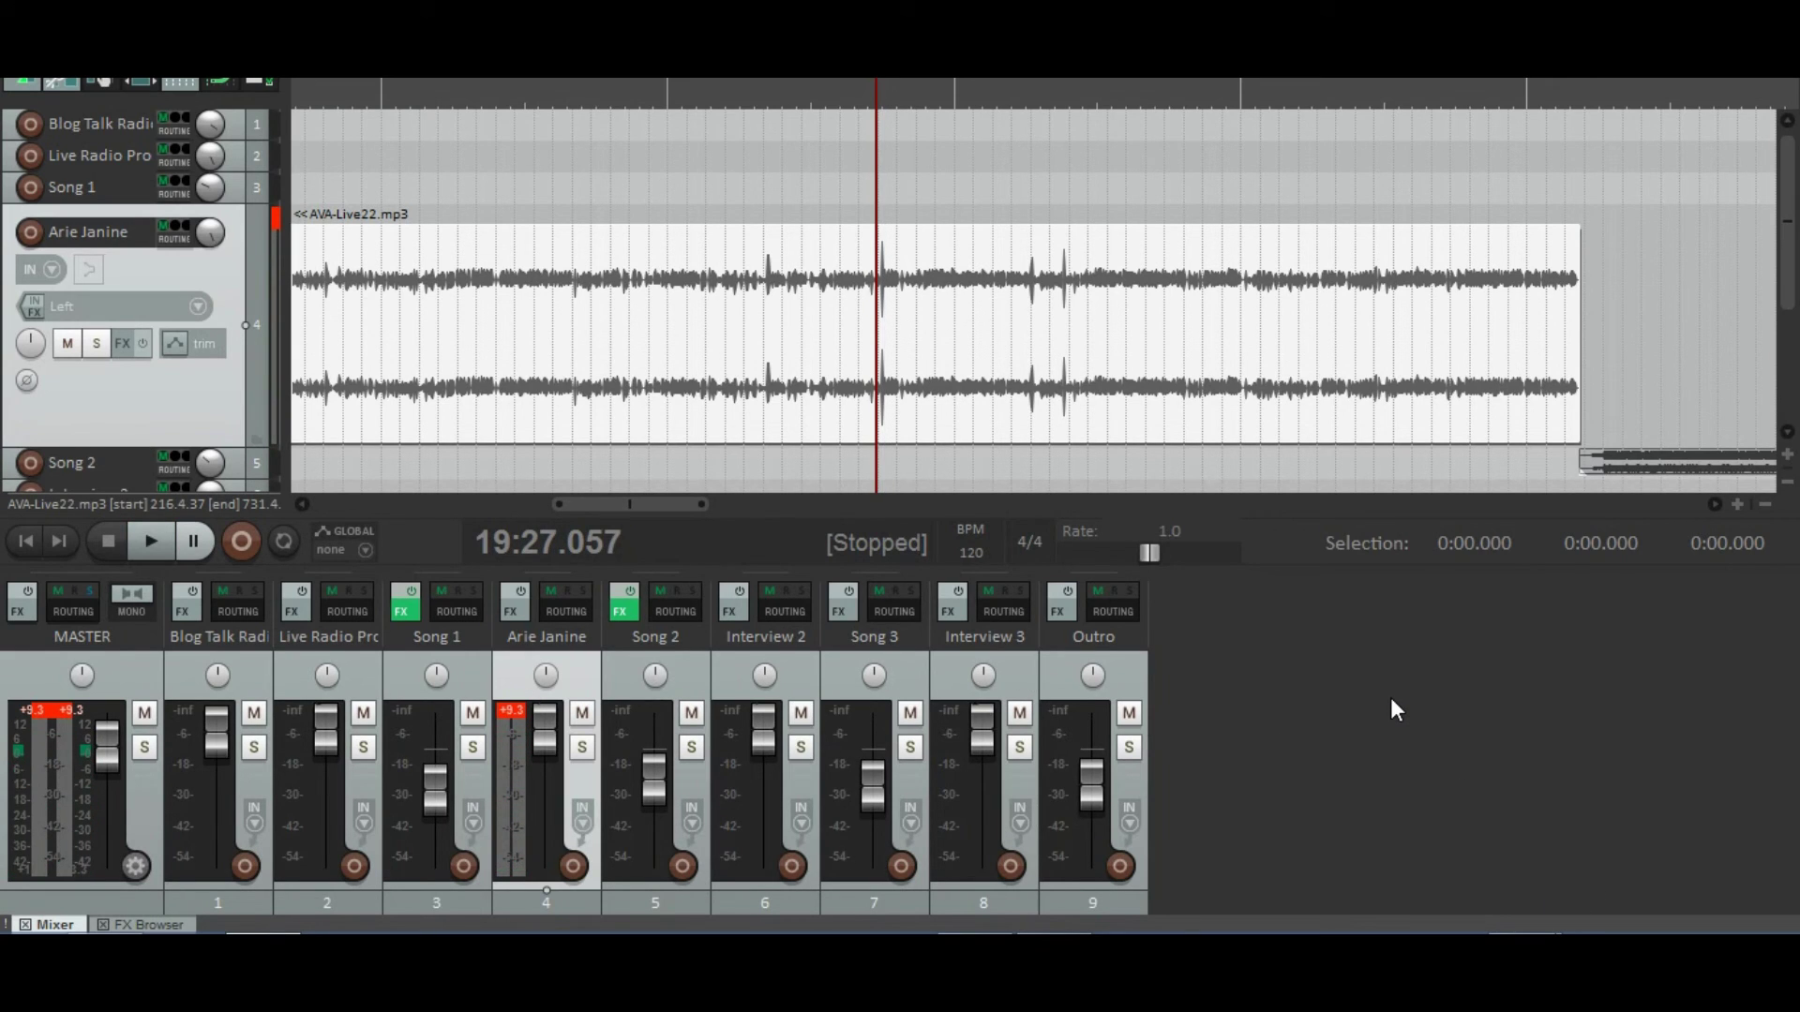
click(510, 710)
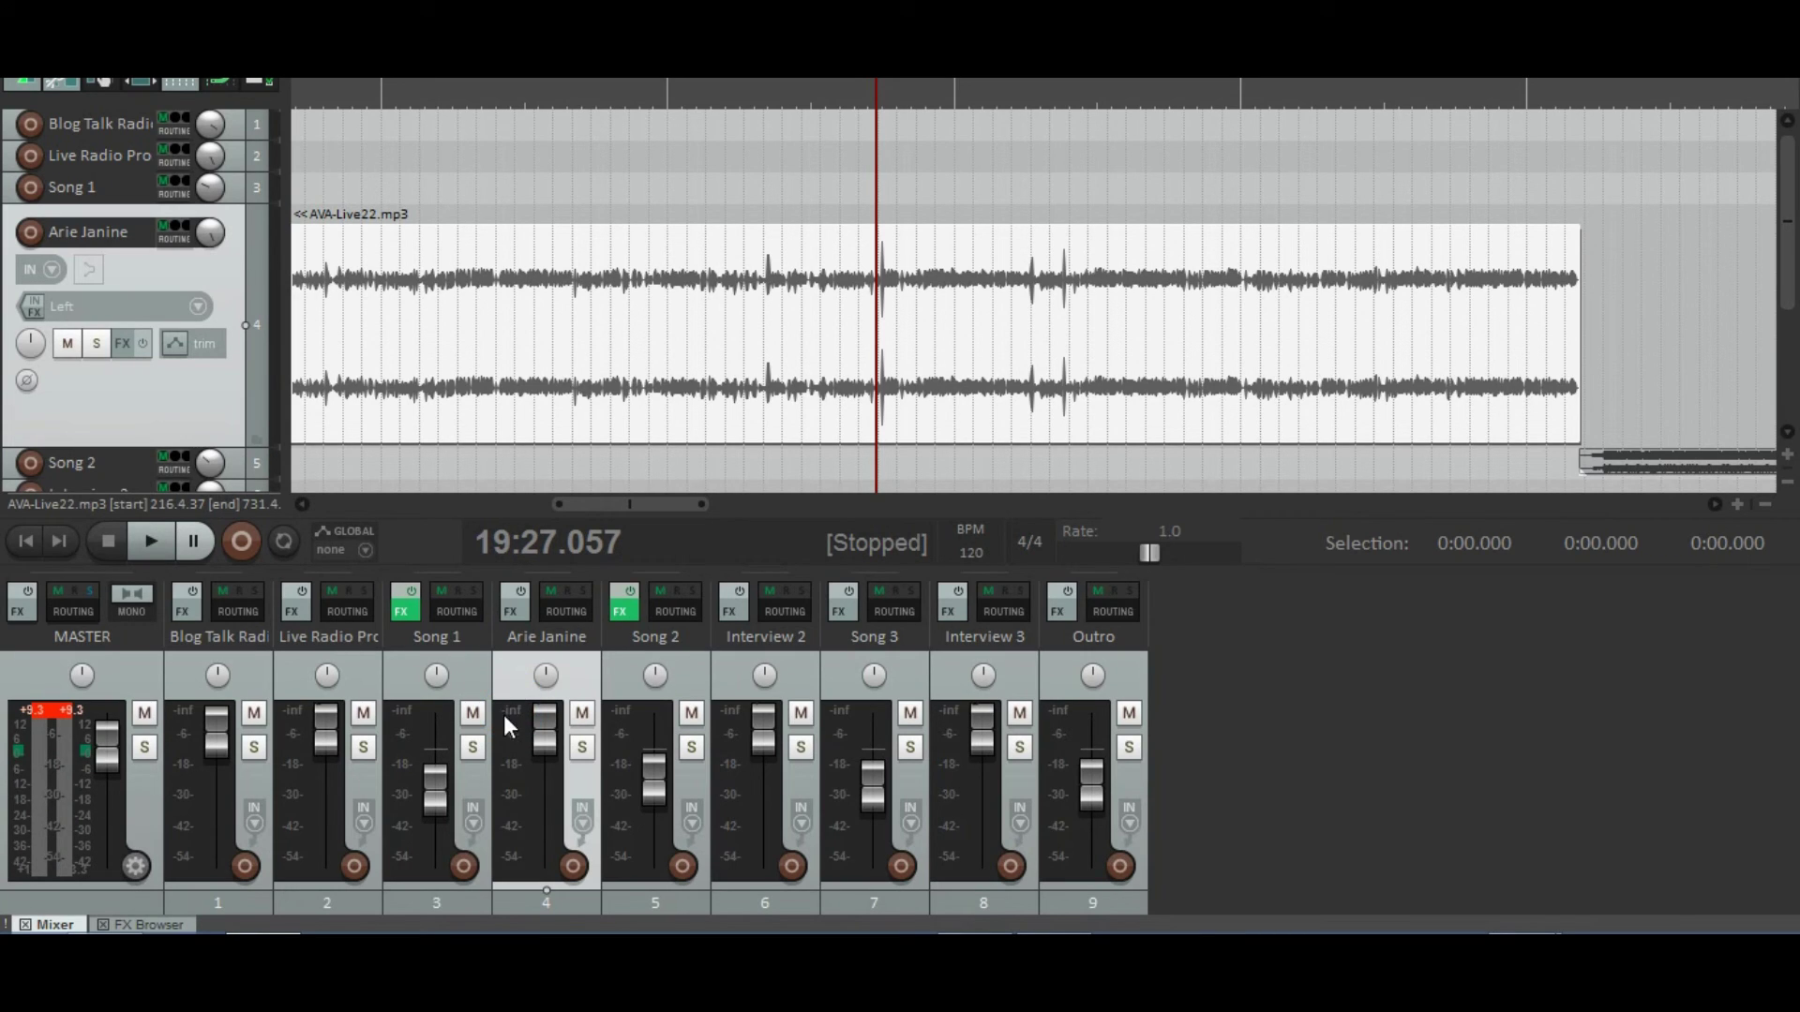
Step: Replay the track 4 passage from 19:27.057 several times, clearing the track's peak indicator between plays to check its level
key(space)
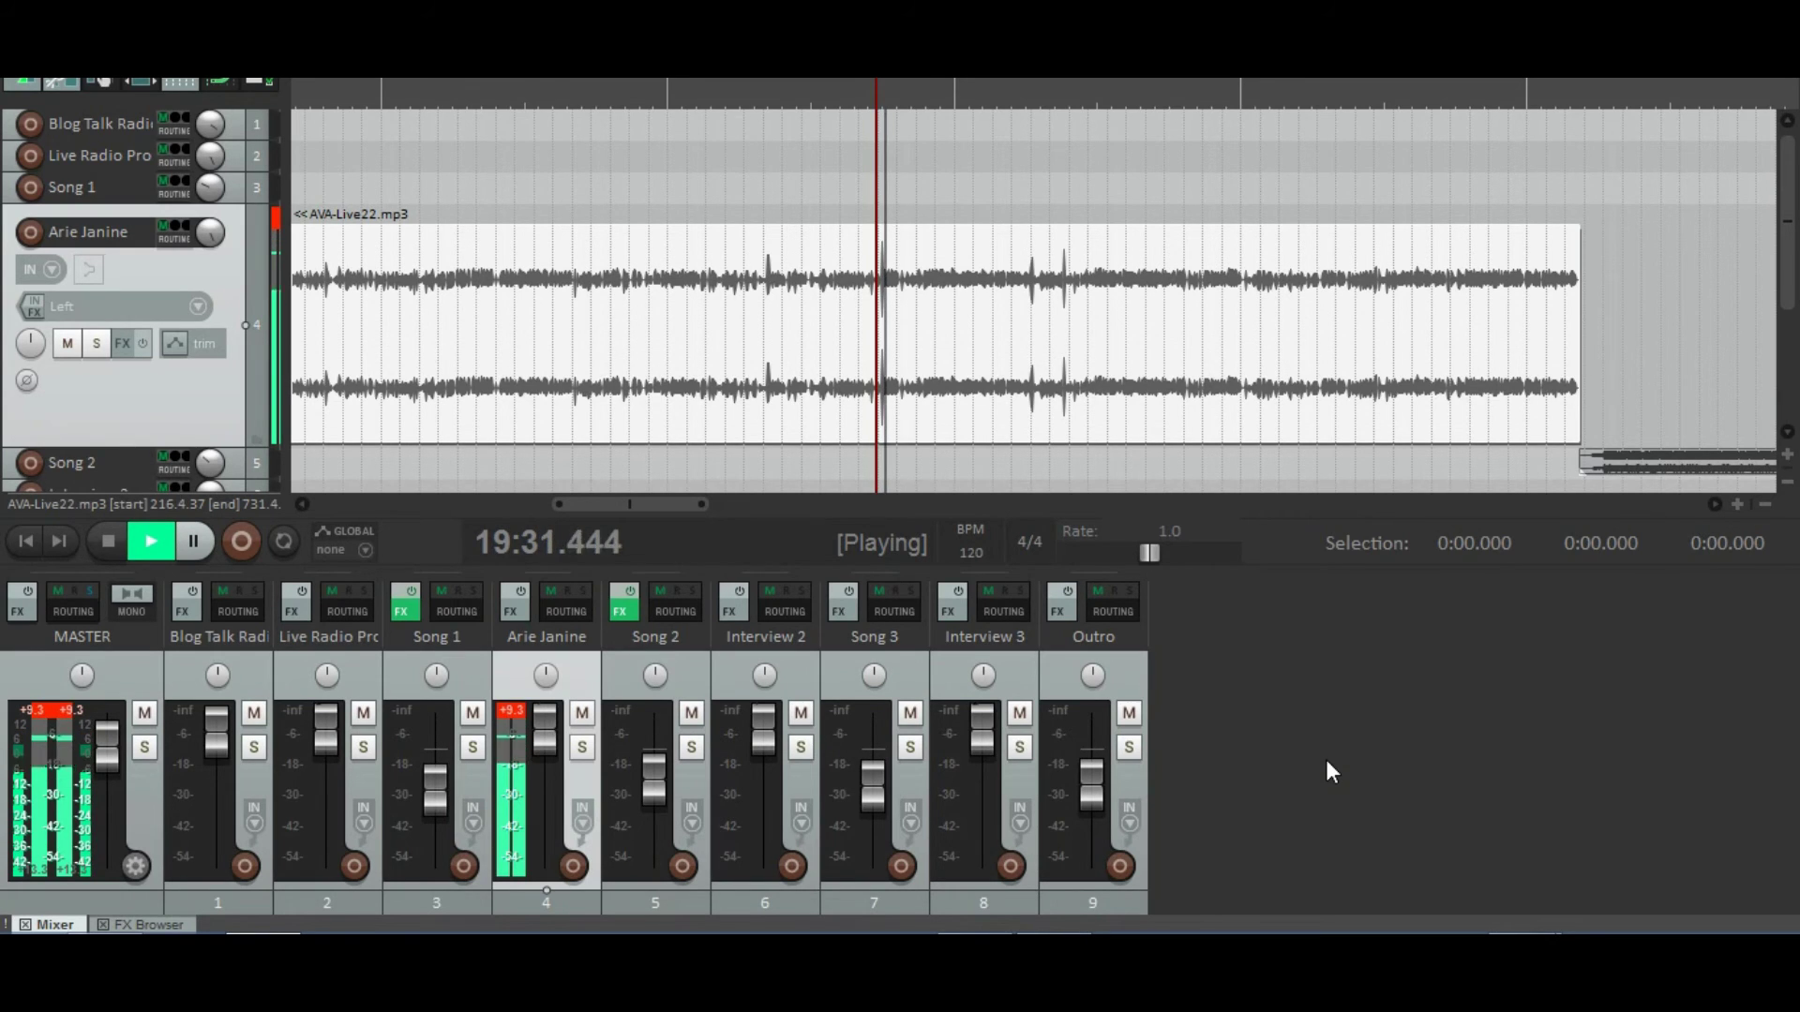
key(space)
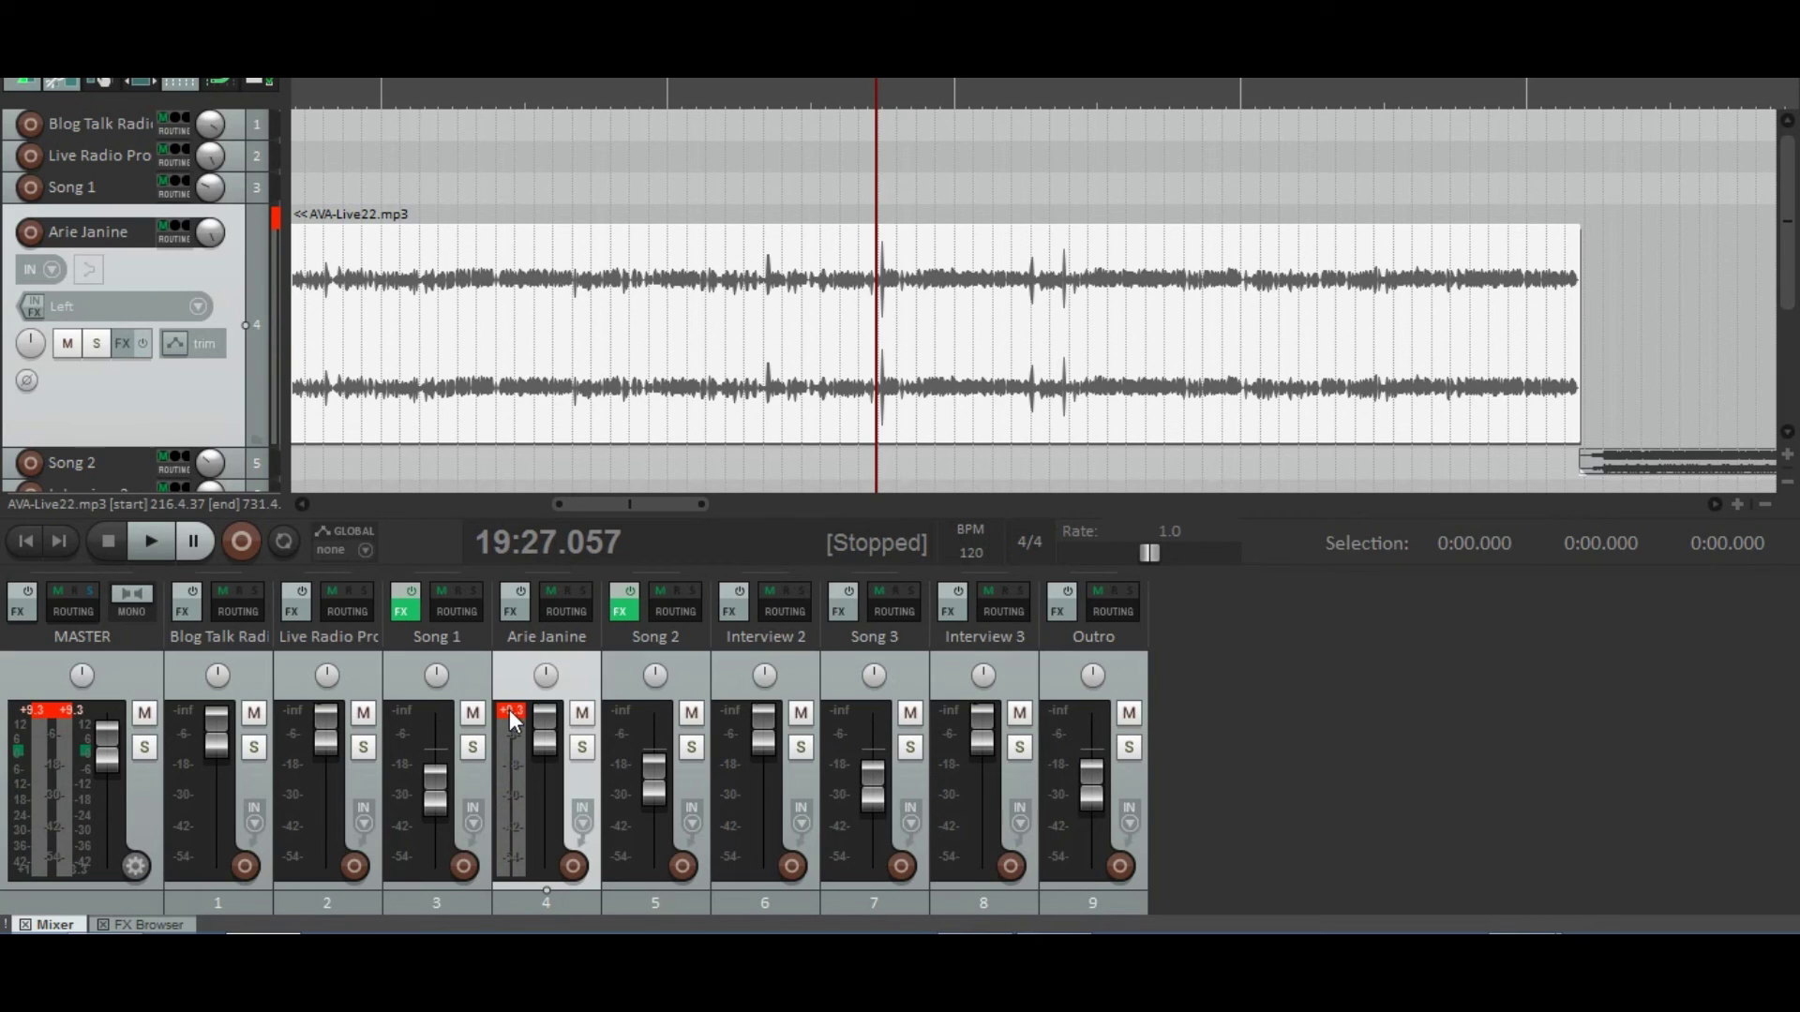
click(509, 714)
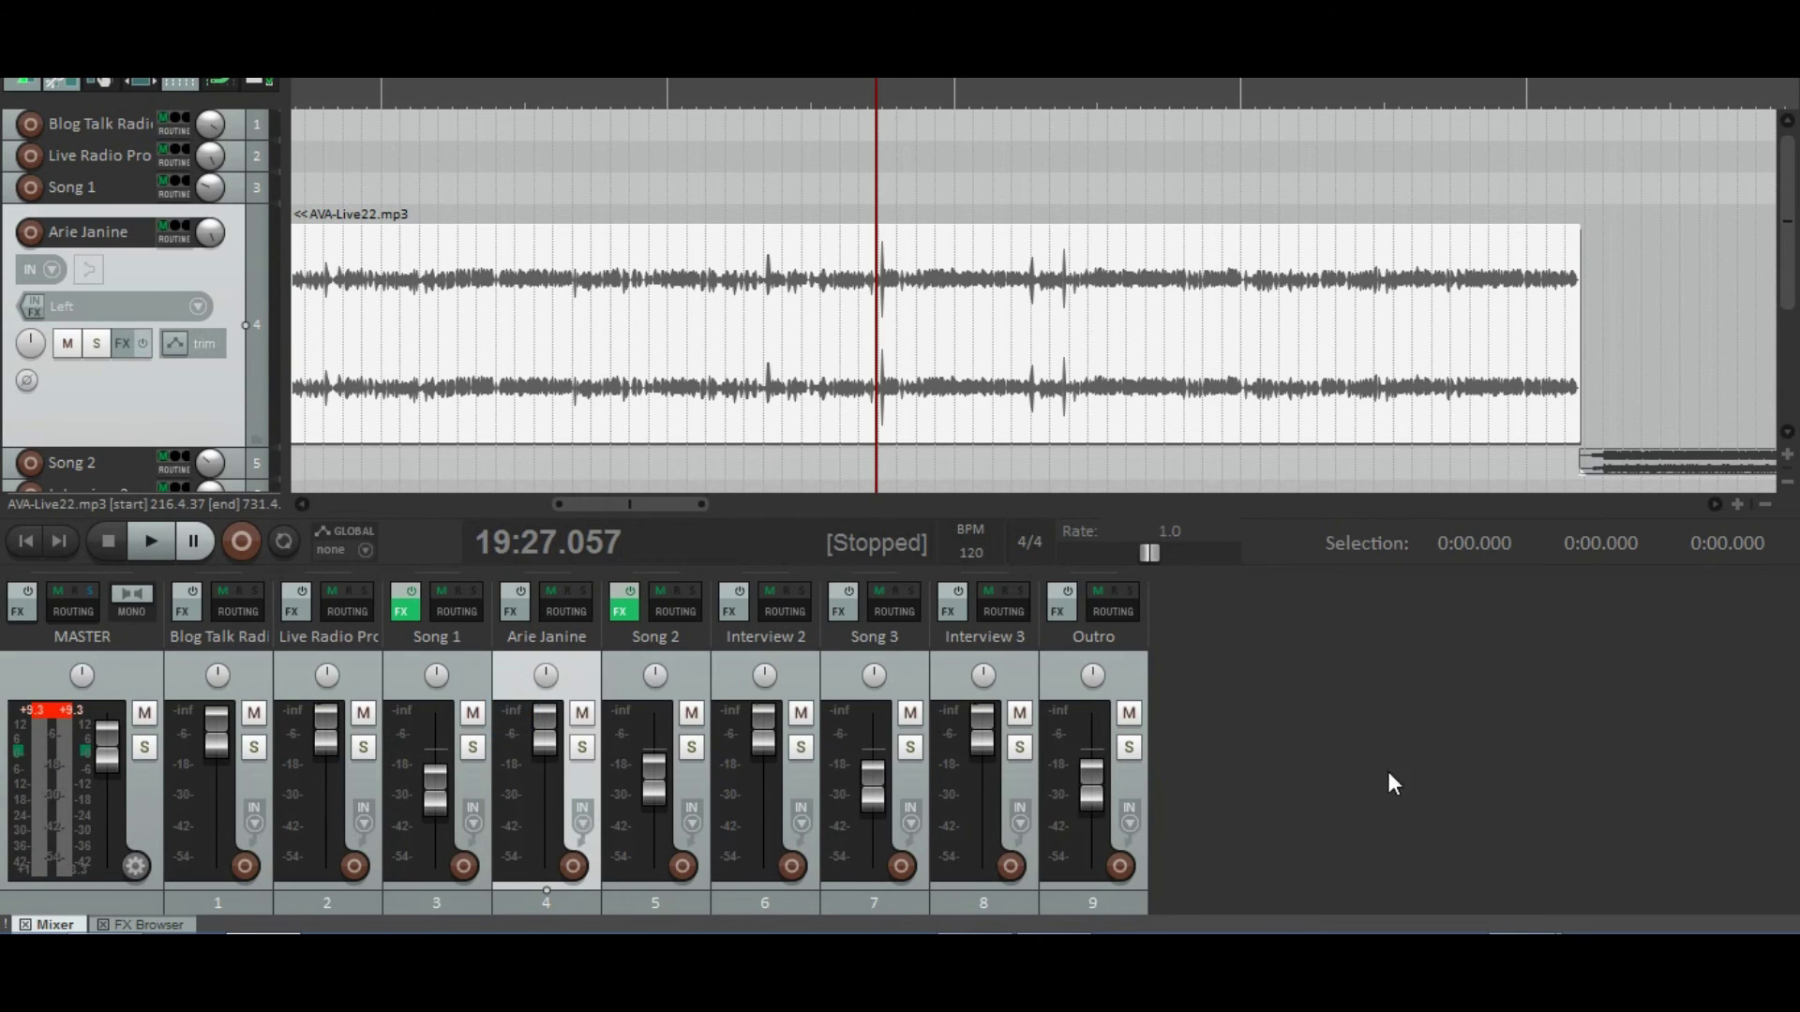
key(space)
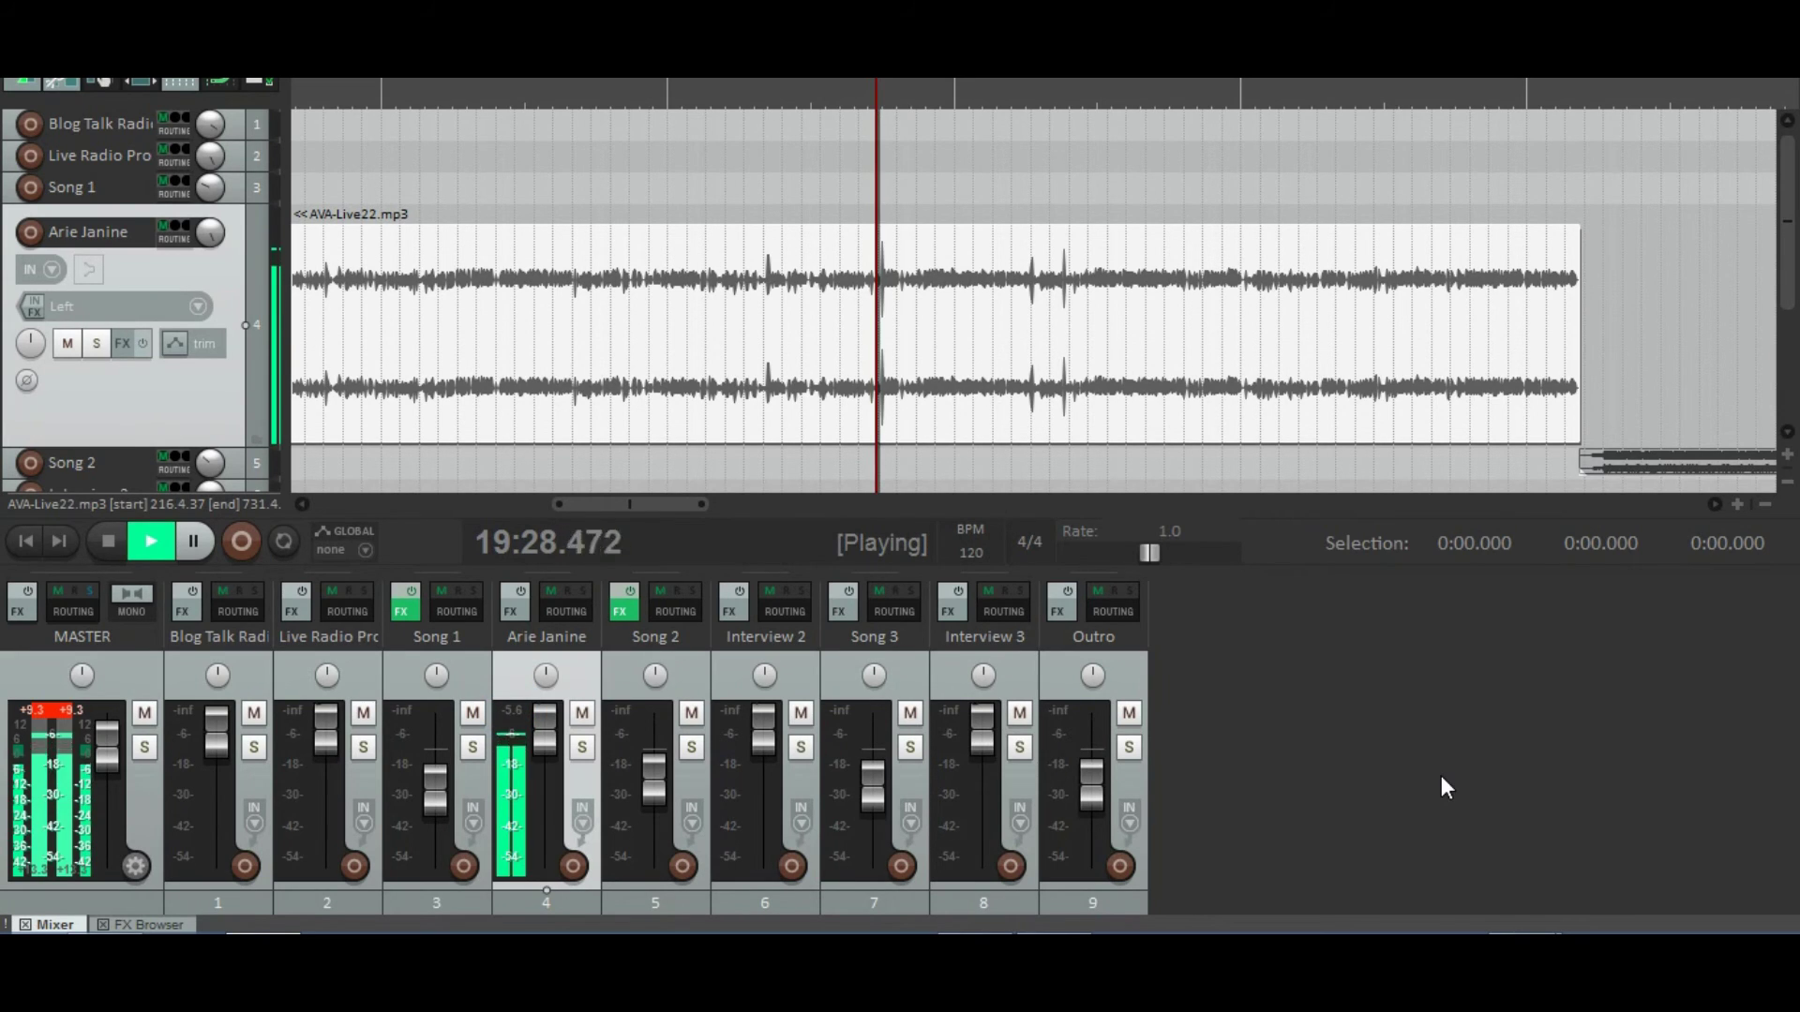
key(space)
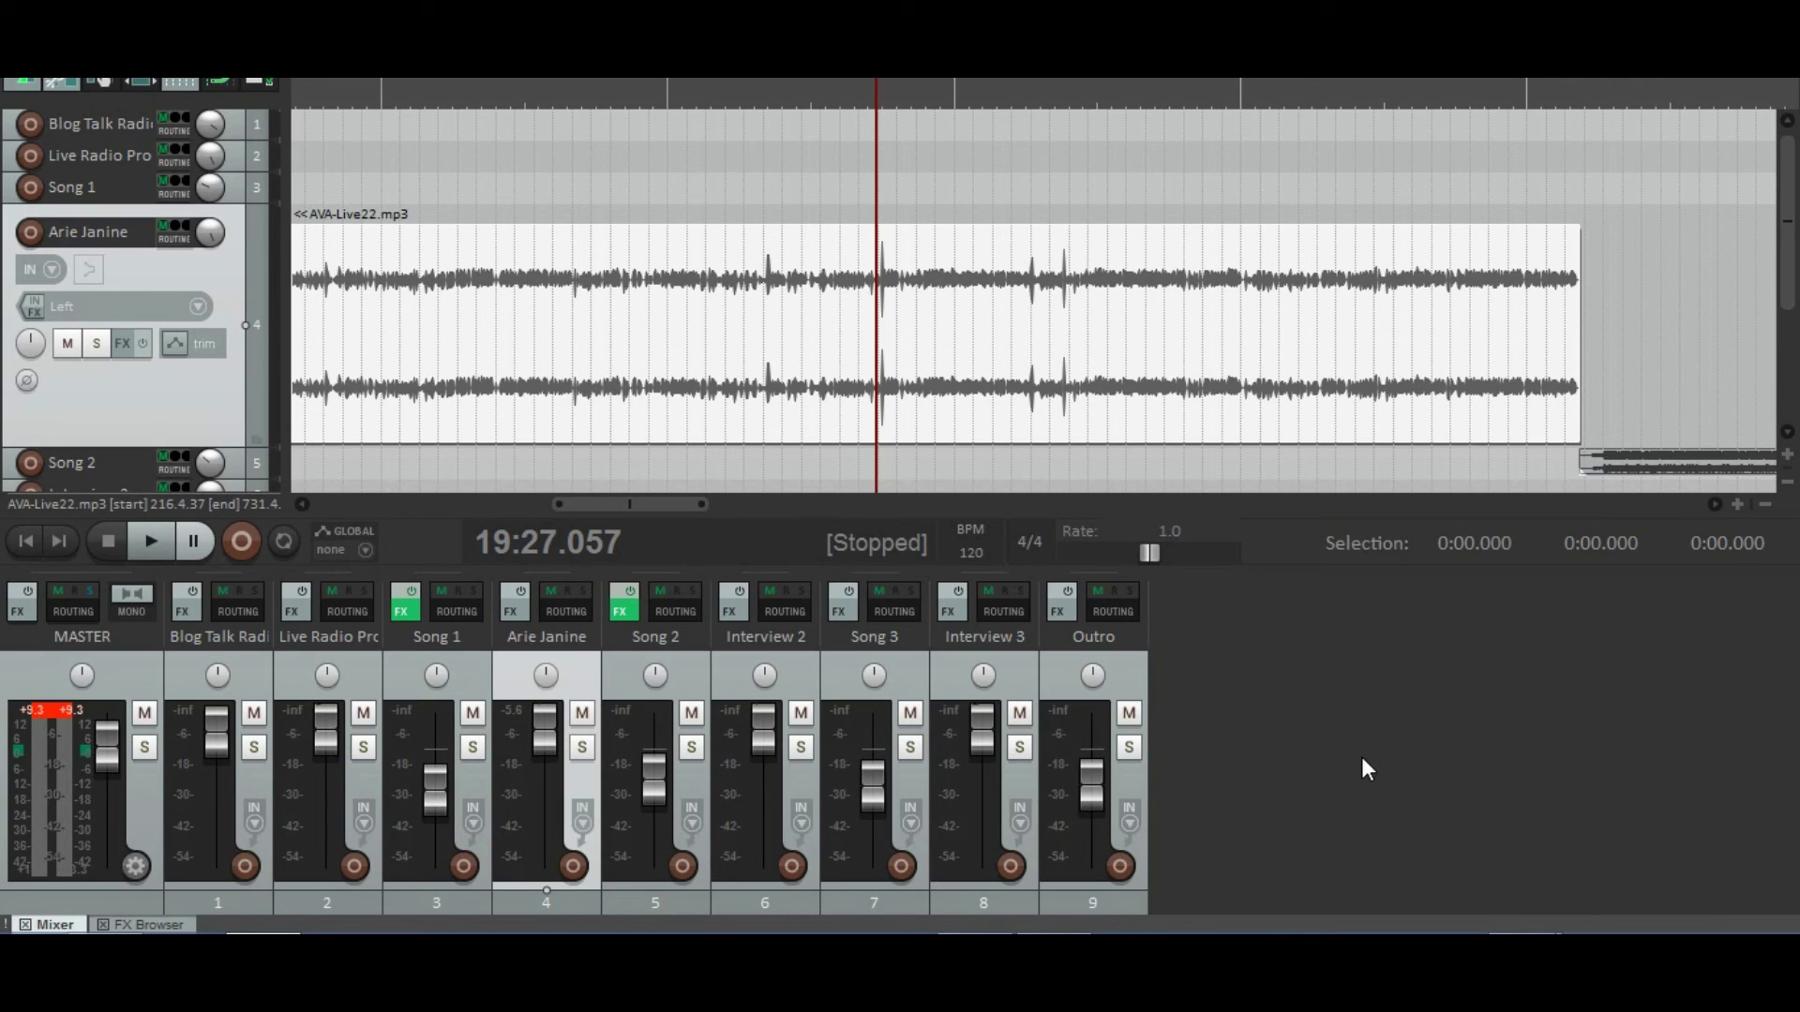
key(space)
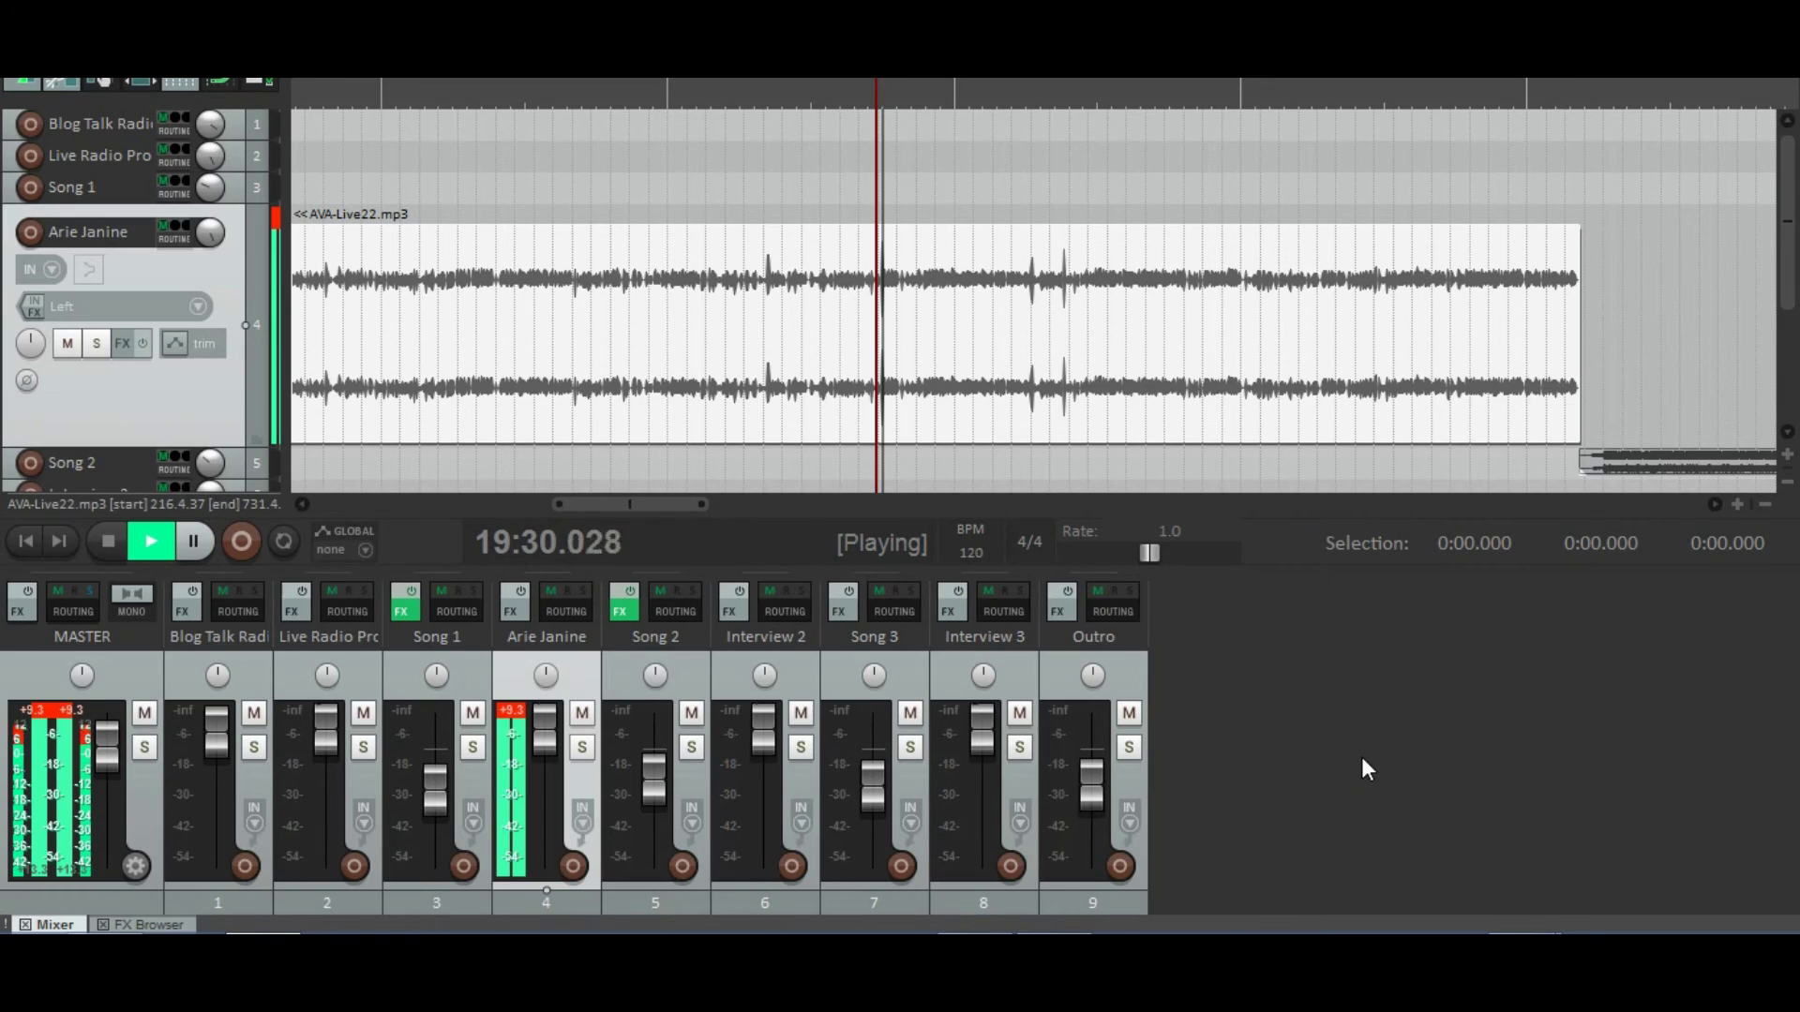
key(space)
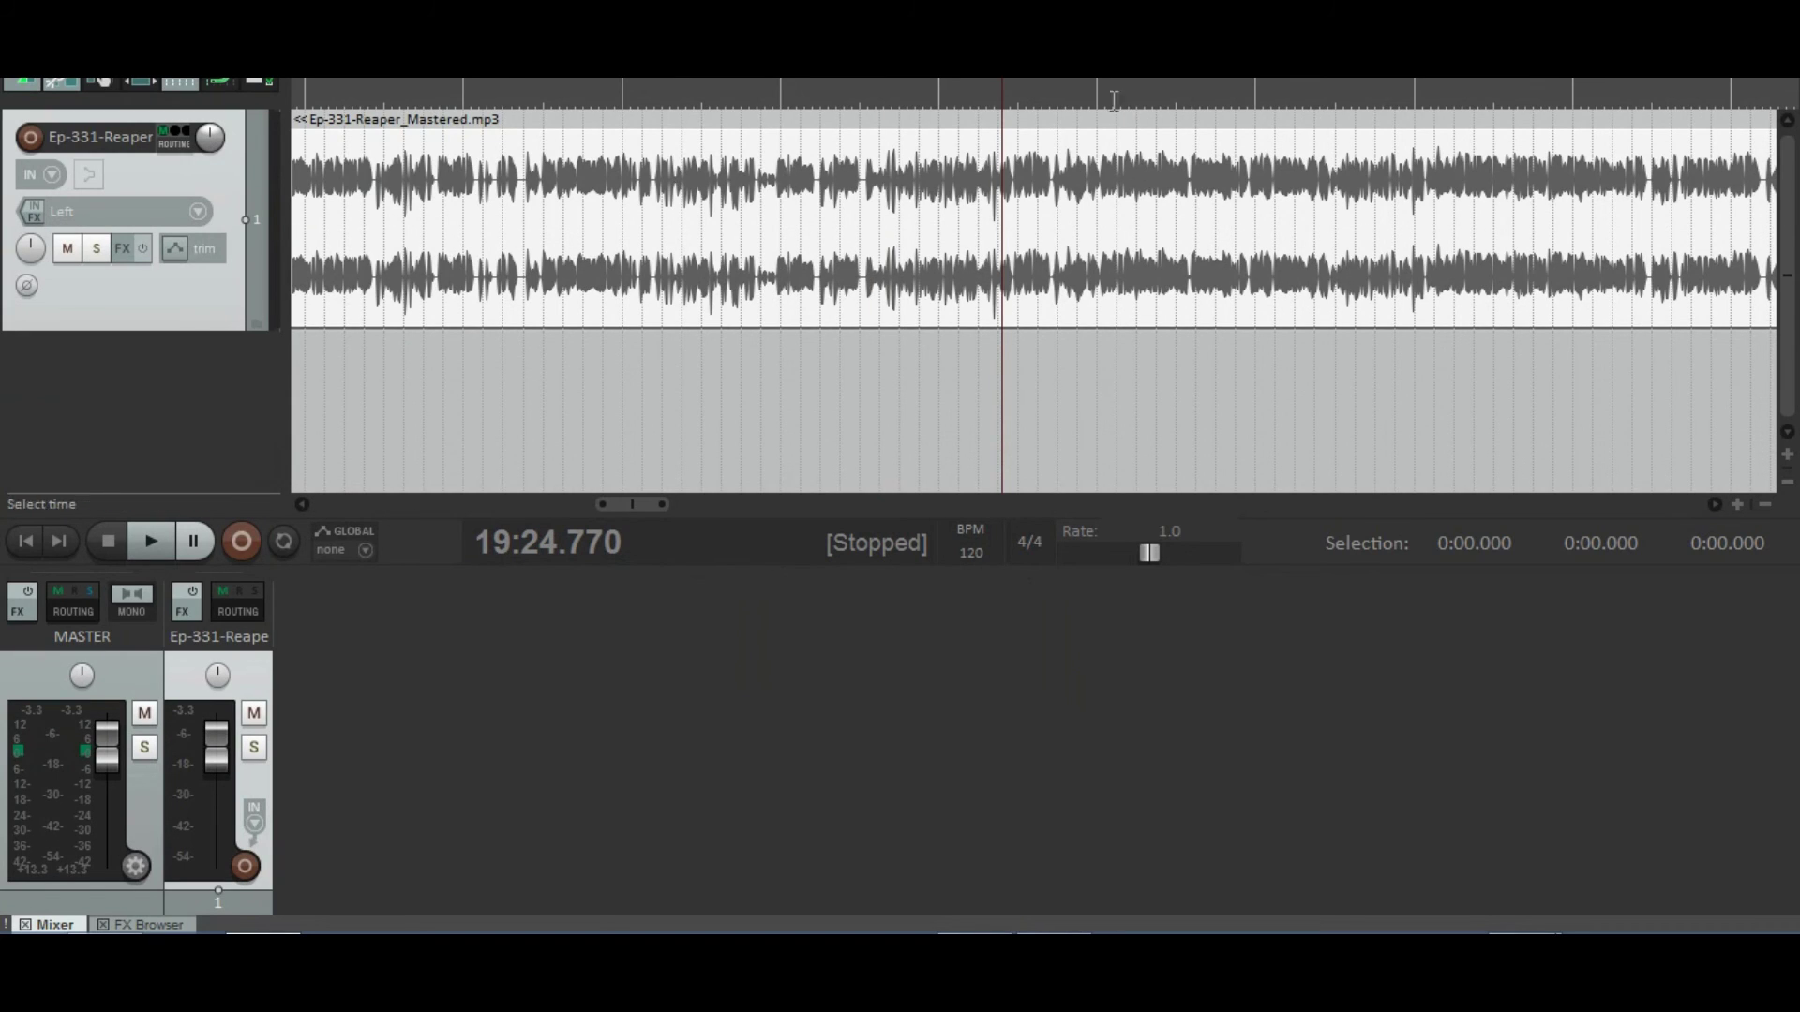
Step: Play Ep-331-Reaper_Mastered.mp3 from 19:24.238 twice, and compare it with the same track 4 passage in the multitrack project
click(1000, 209)
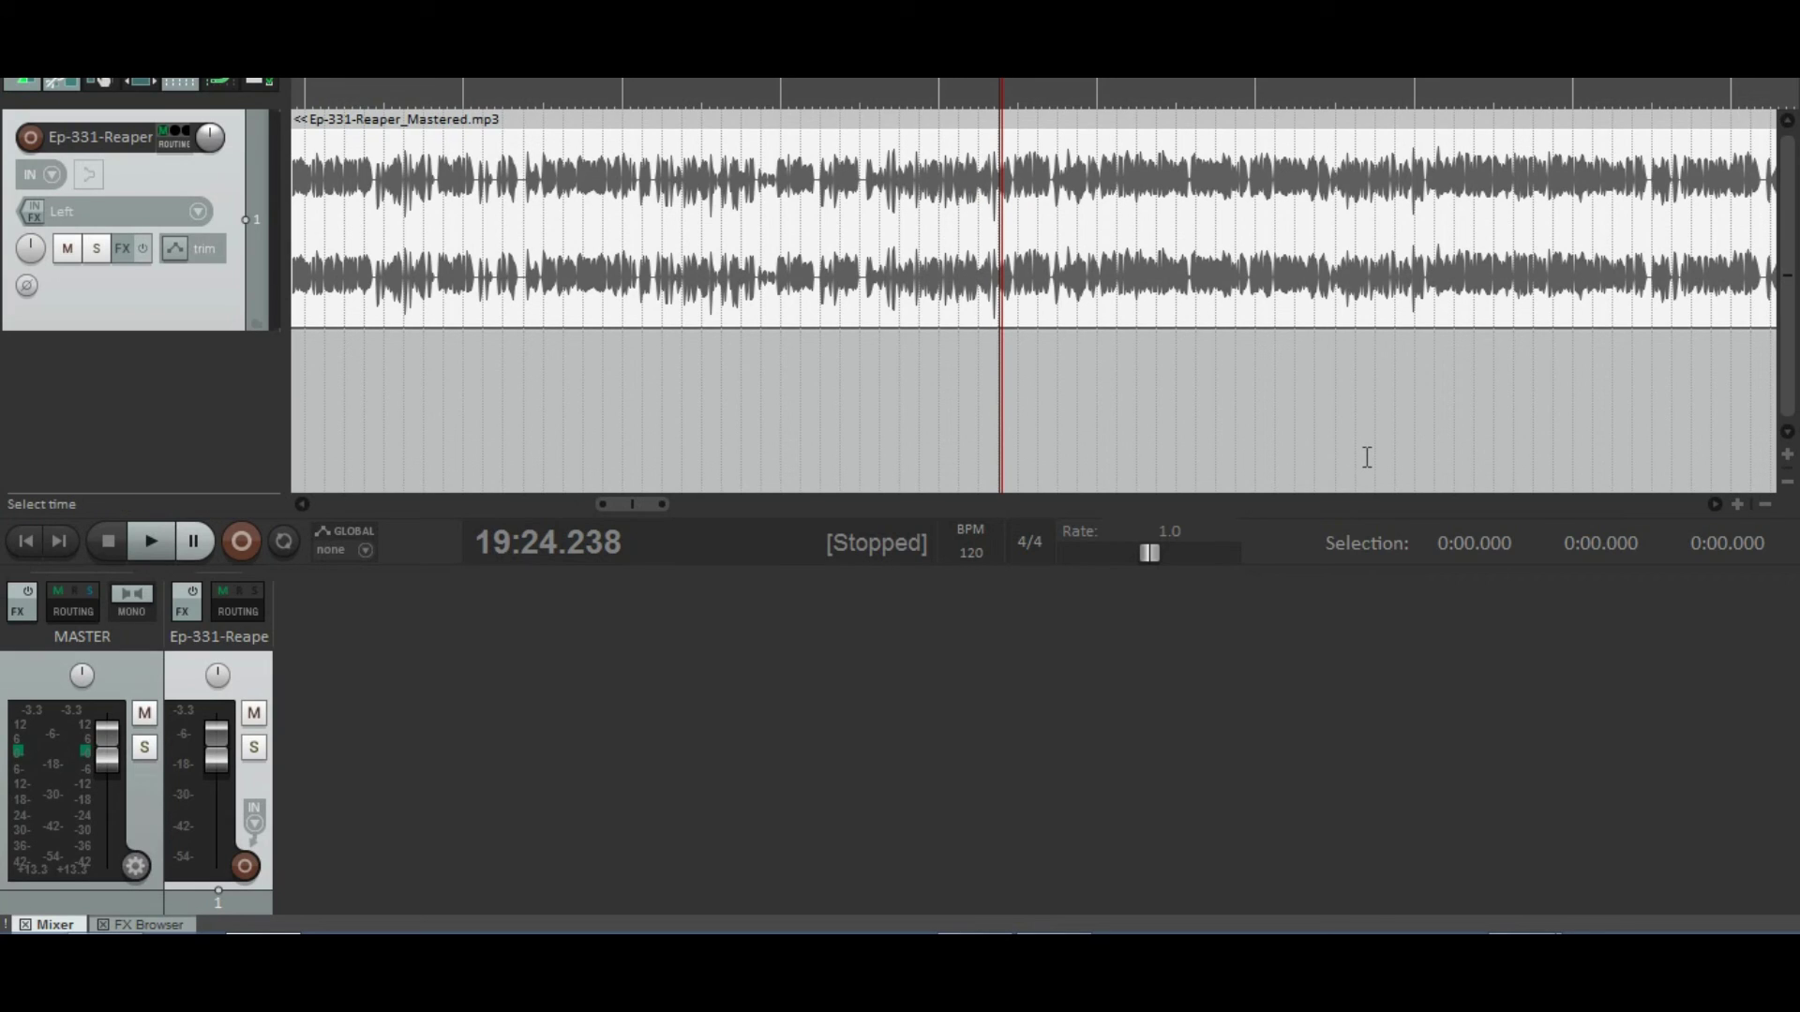
key(space)
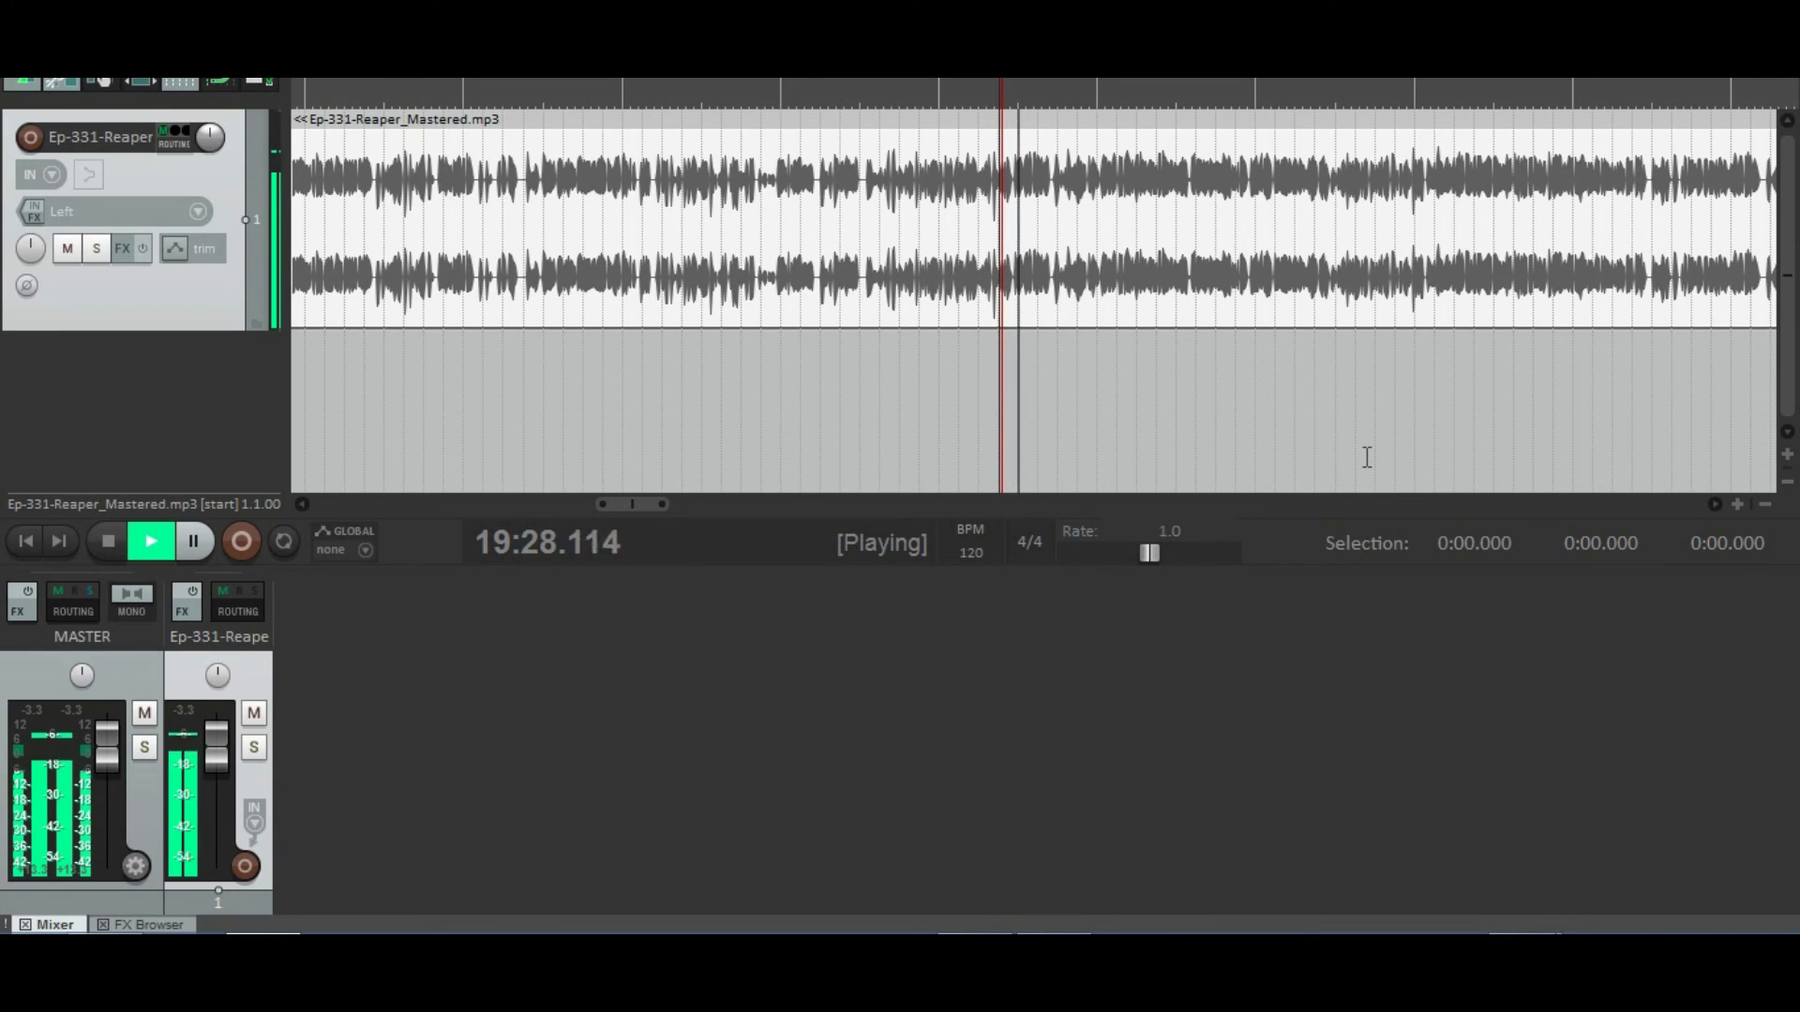
key(space)
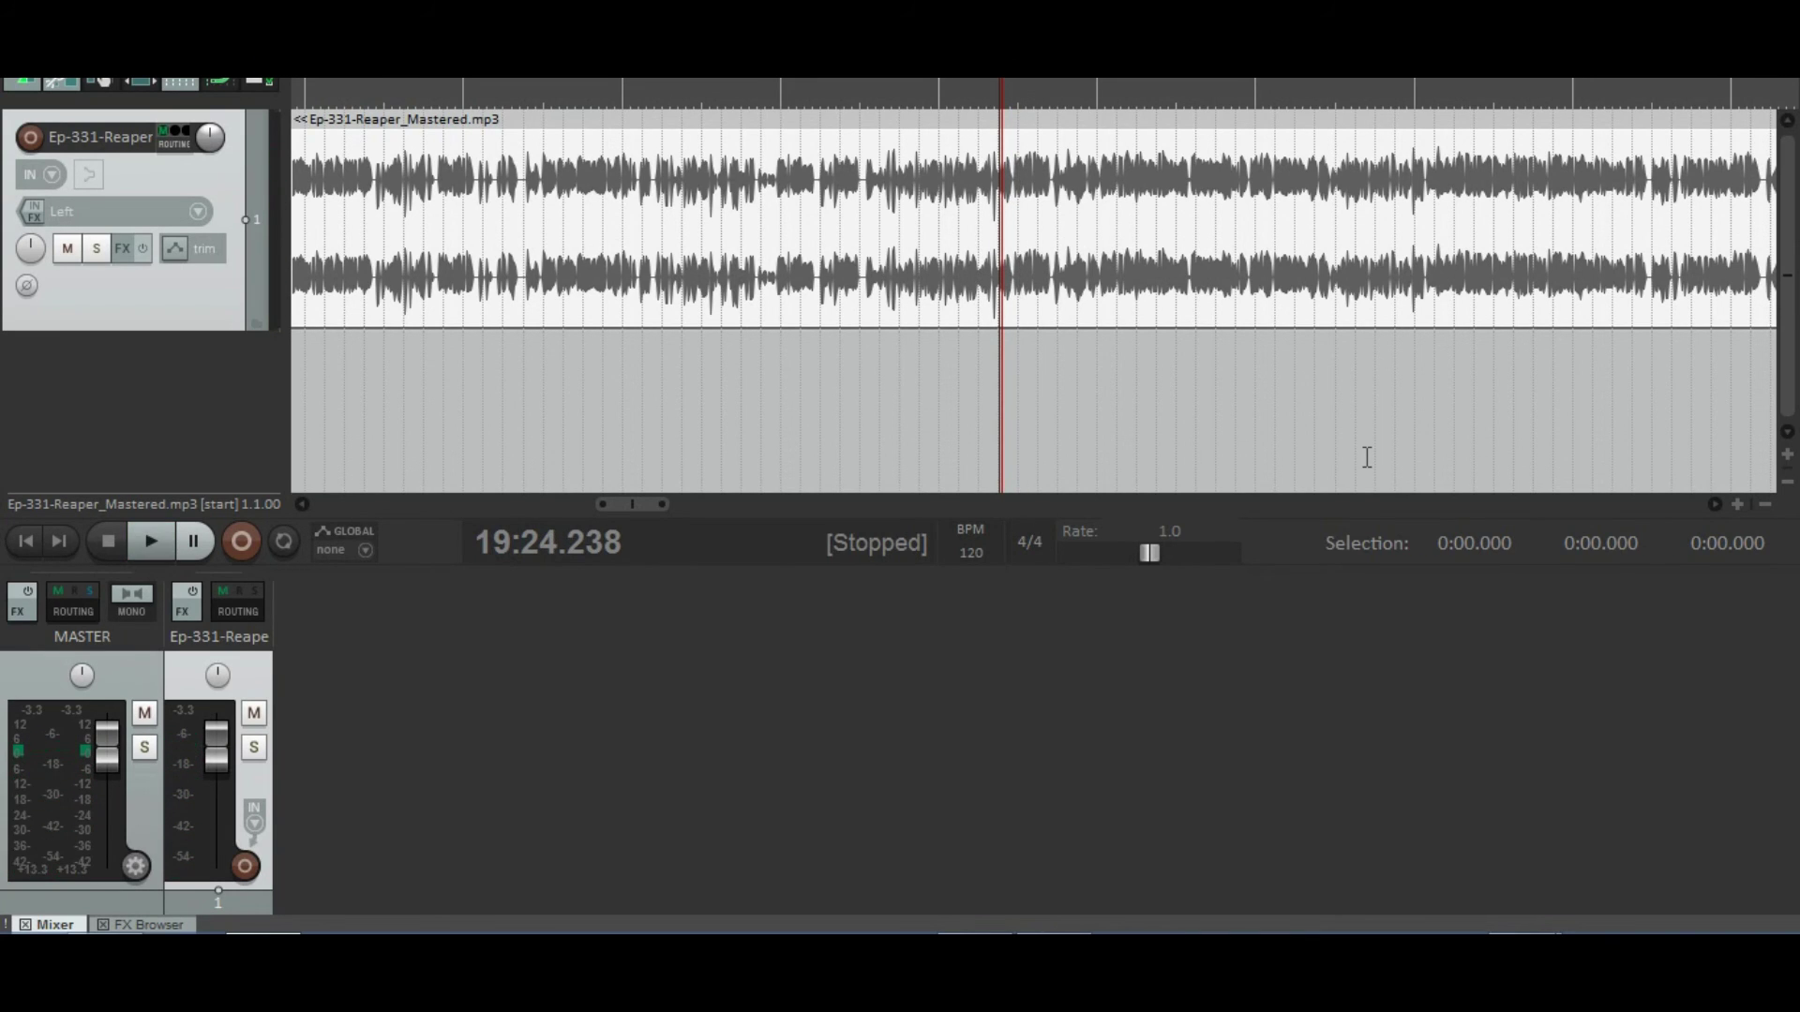
key(space)
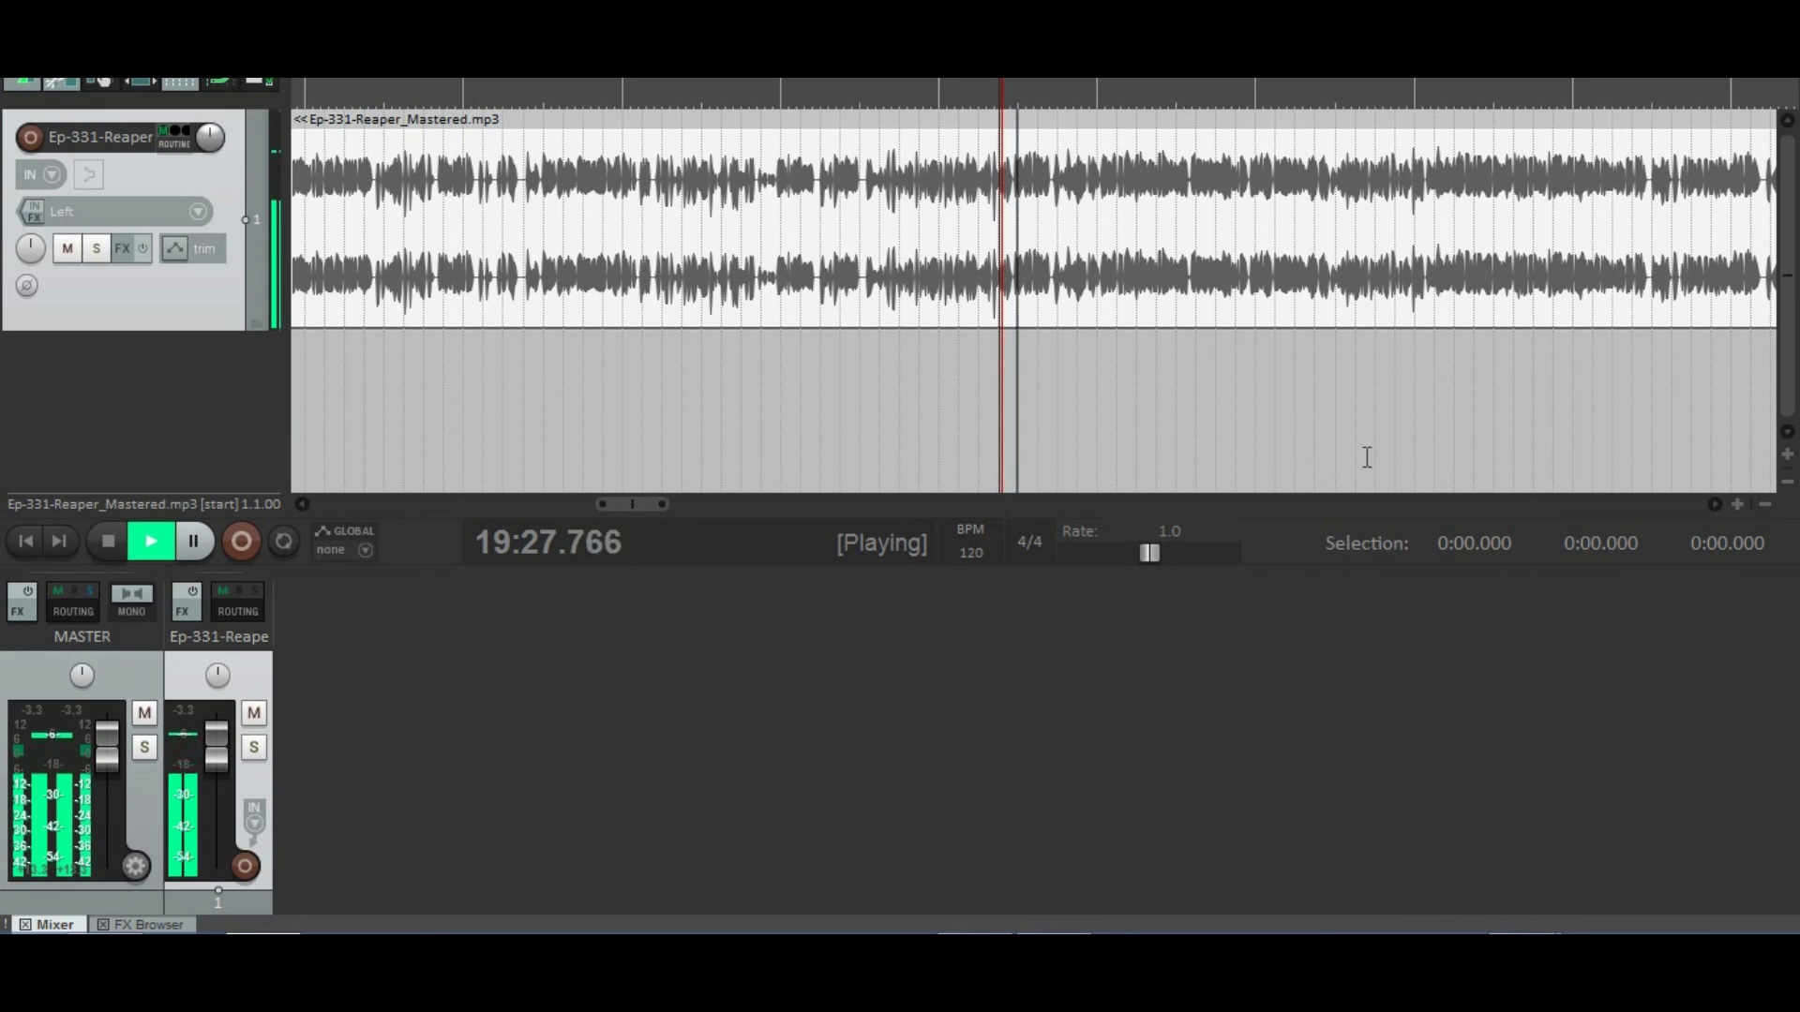
key(space)
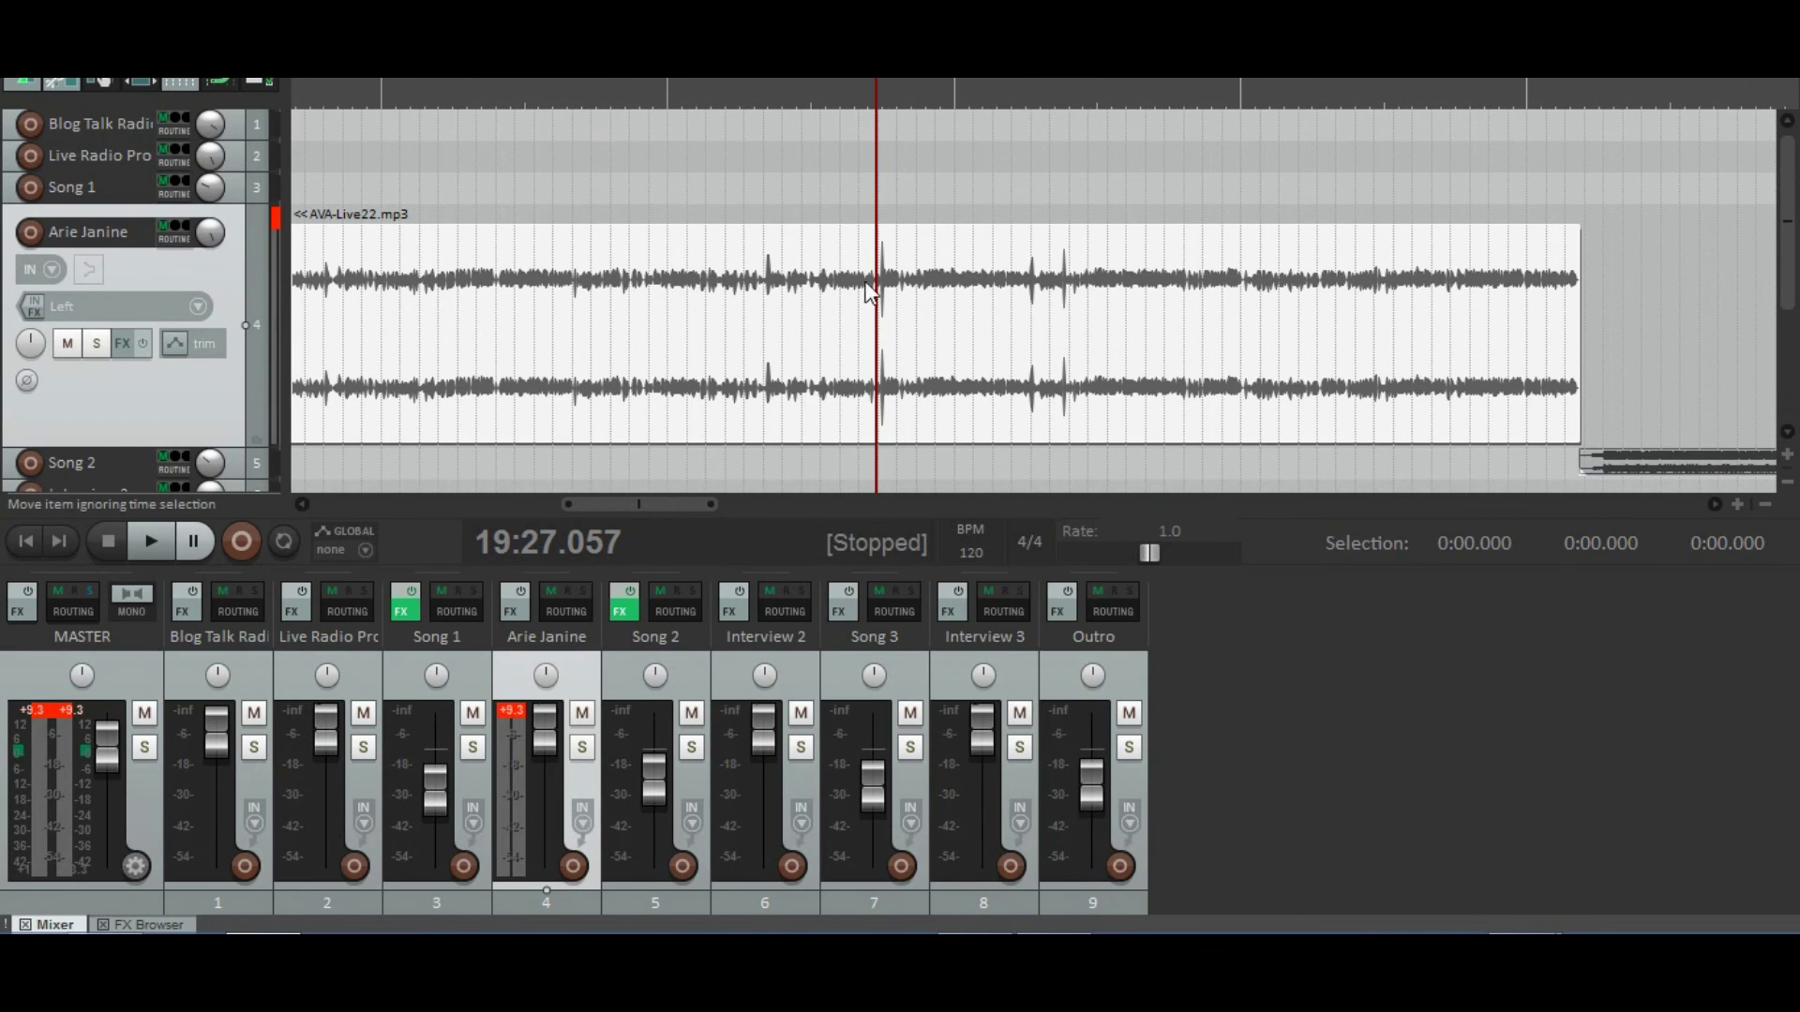
key(space)
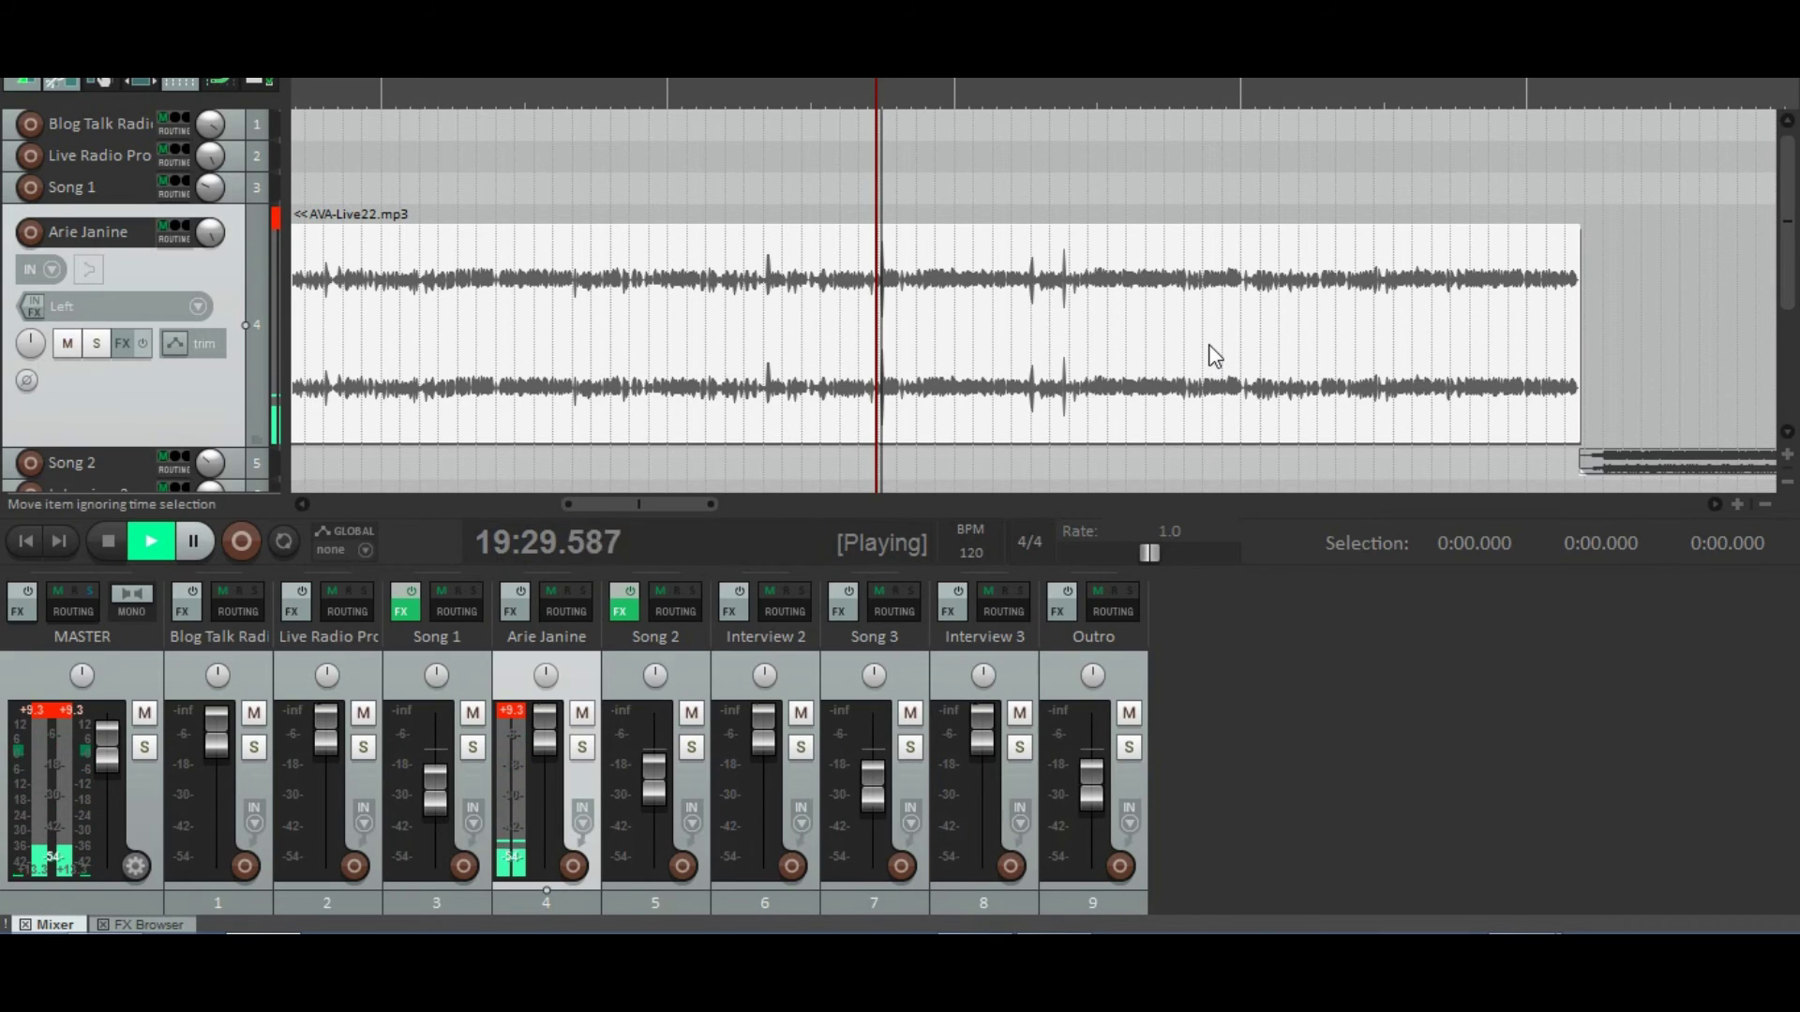
key(space)
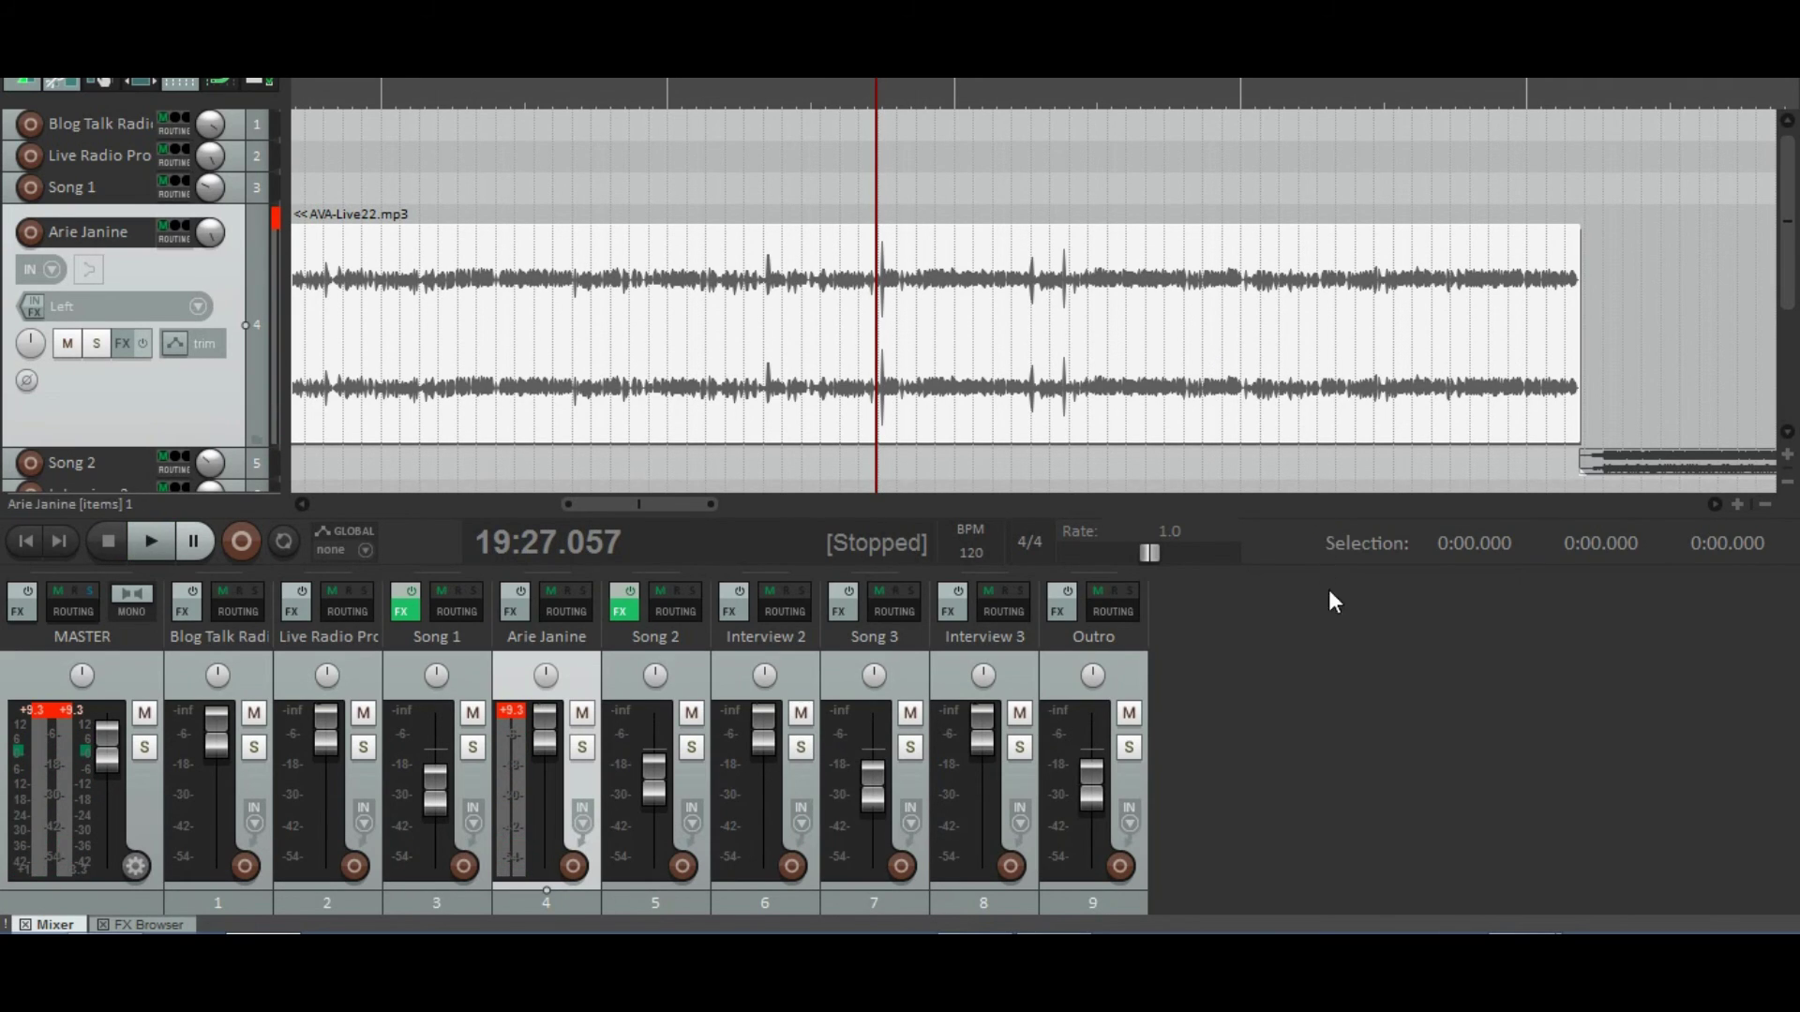
Step: Enlarge the mixer, add the recently used JS: NP1136 Peak Limiter to the master track, and reposition its window to show all settings
drag(1322, 566, 1303, 416)
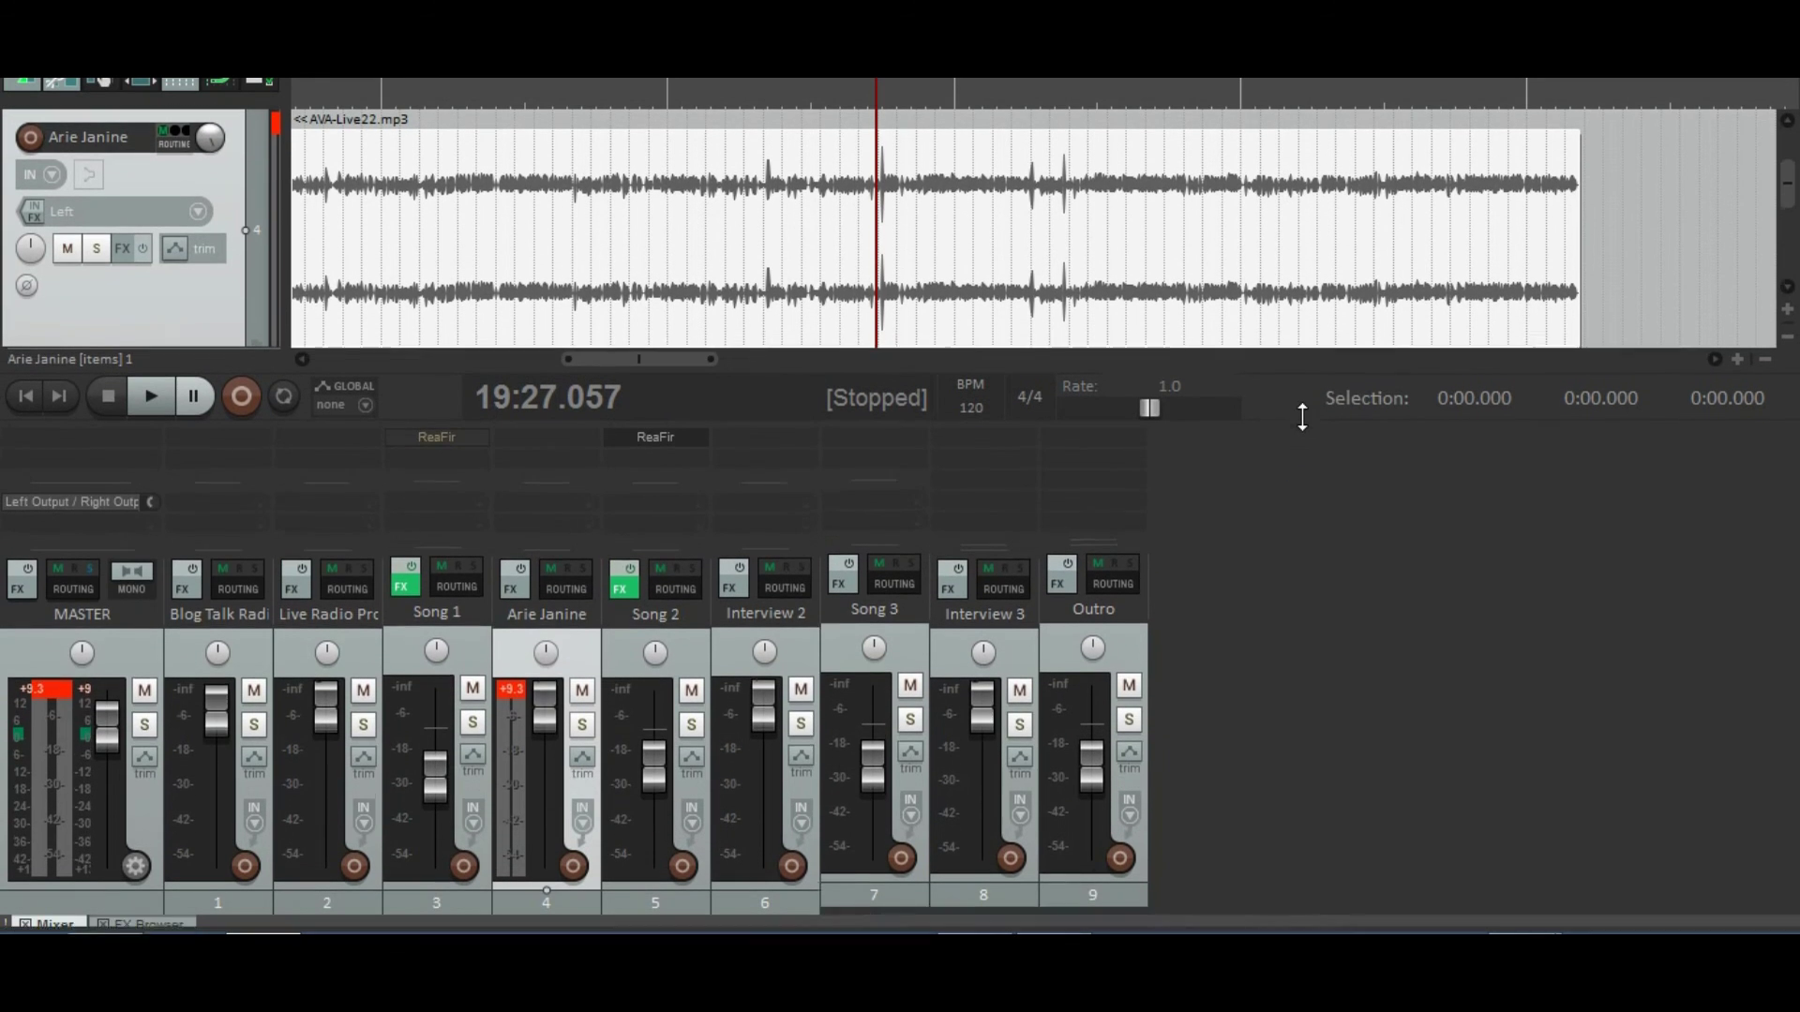
click(55, 430)
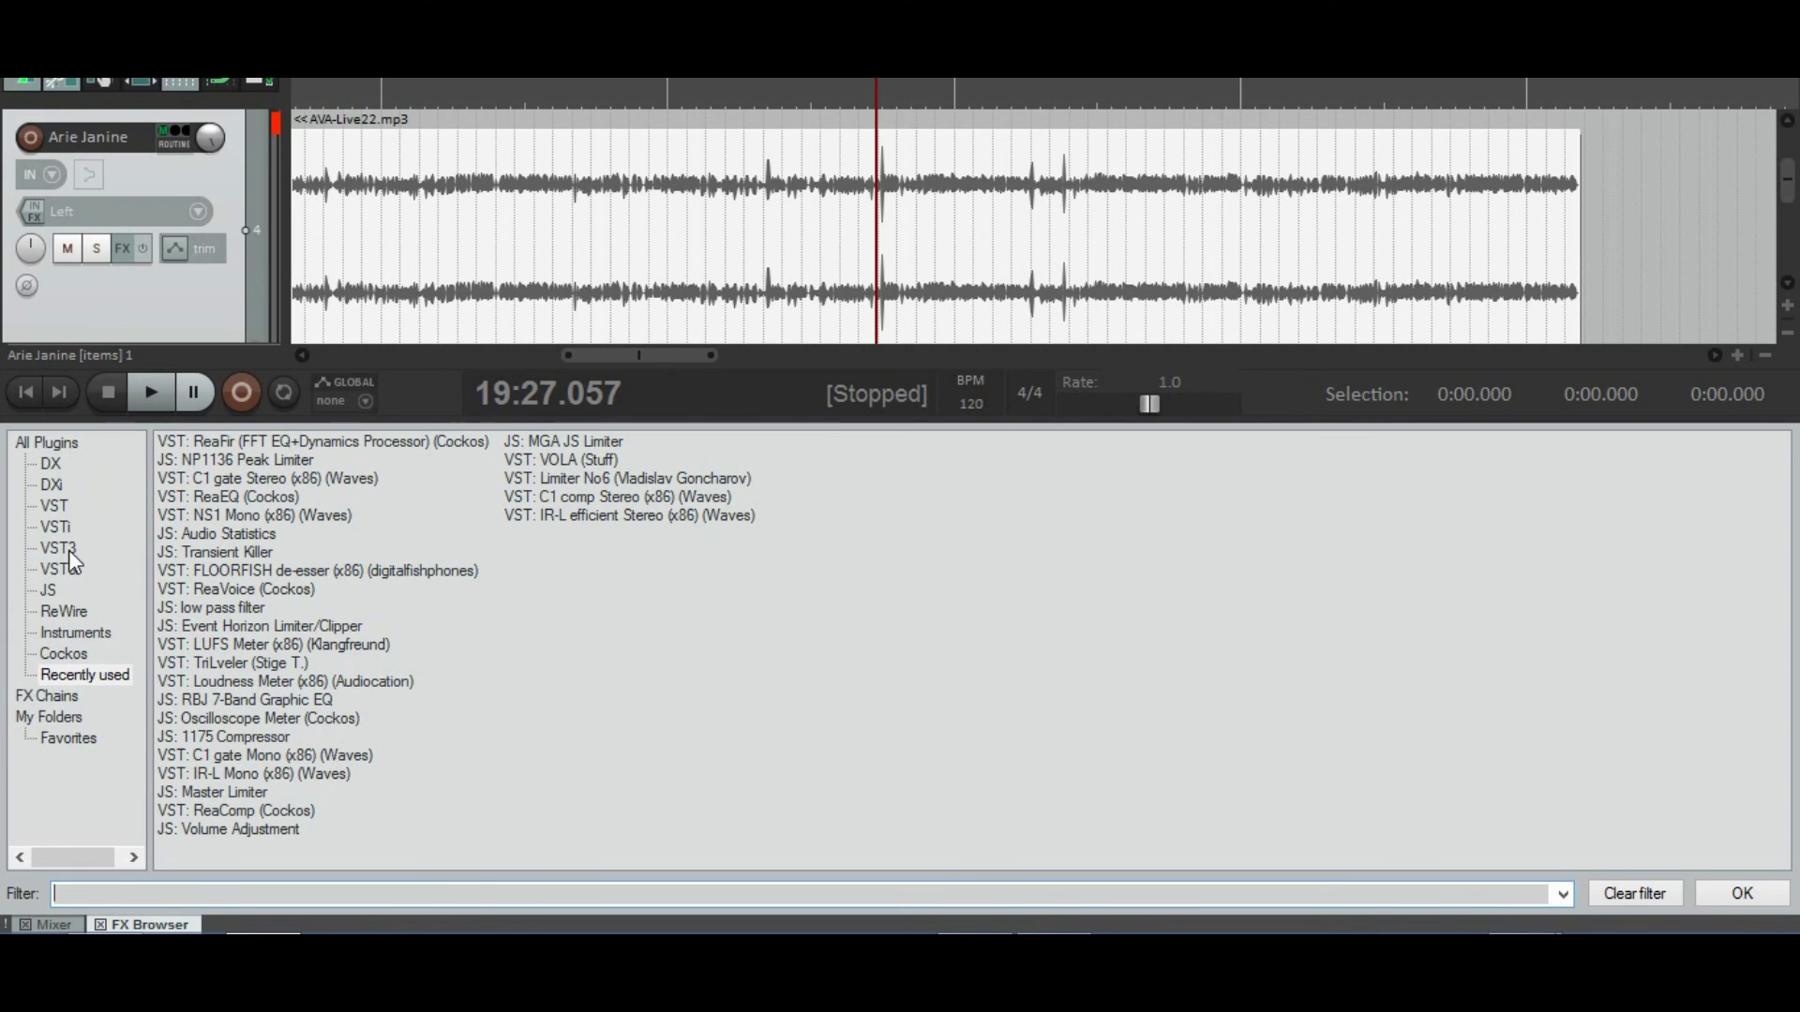
click(63, 654)
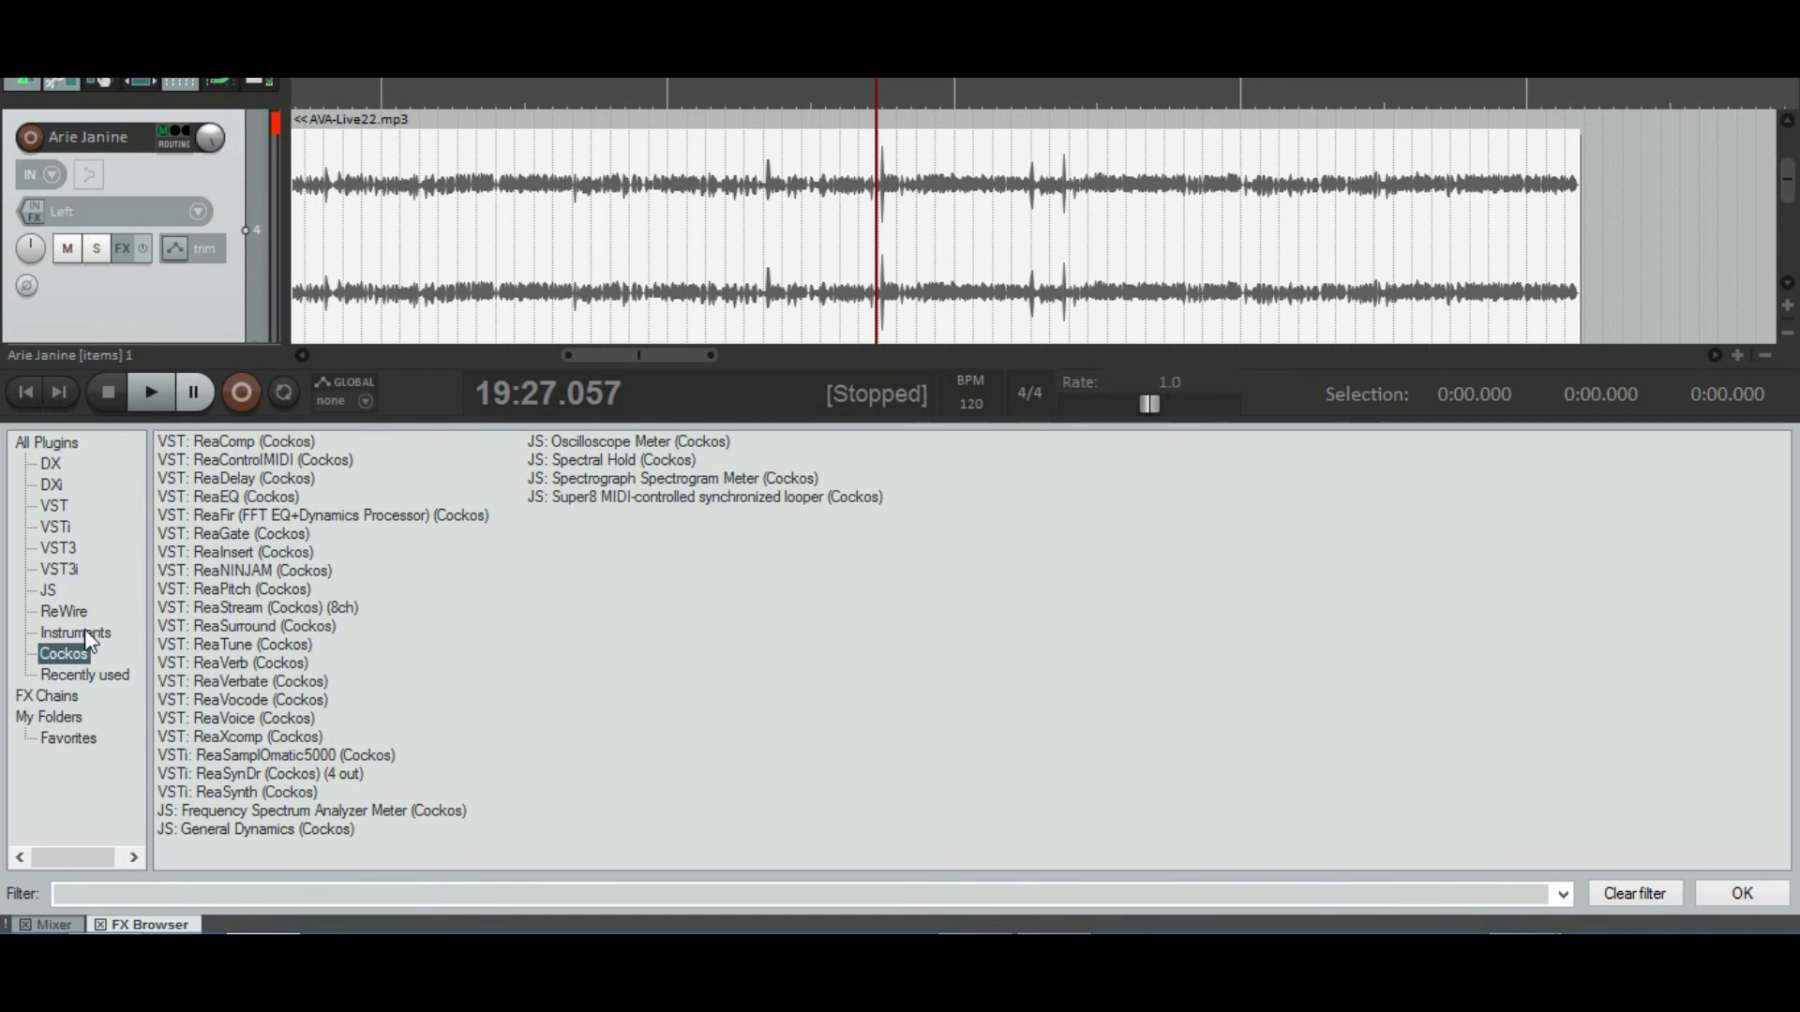
click(46, 588)
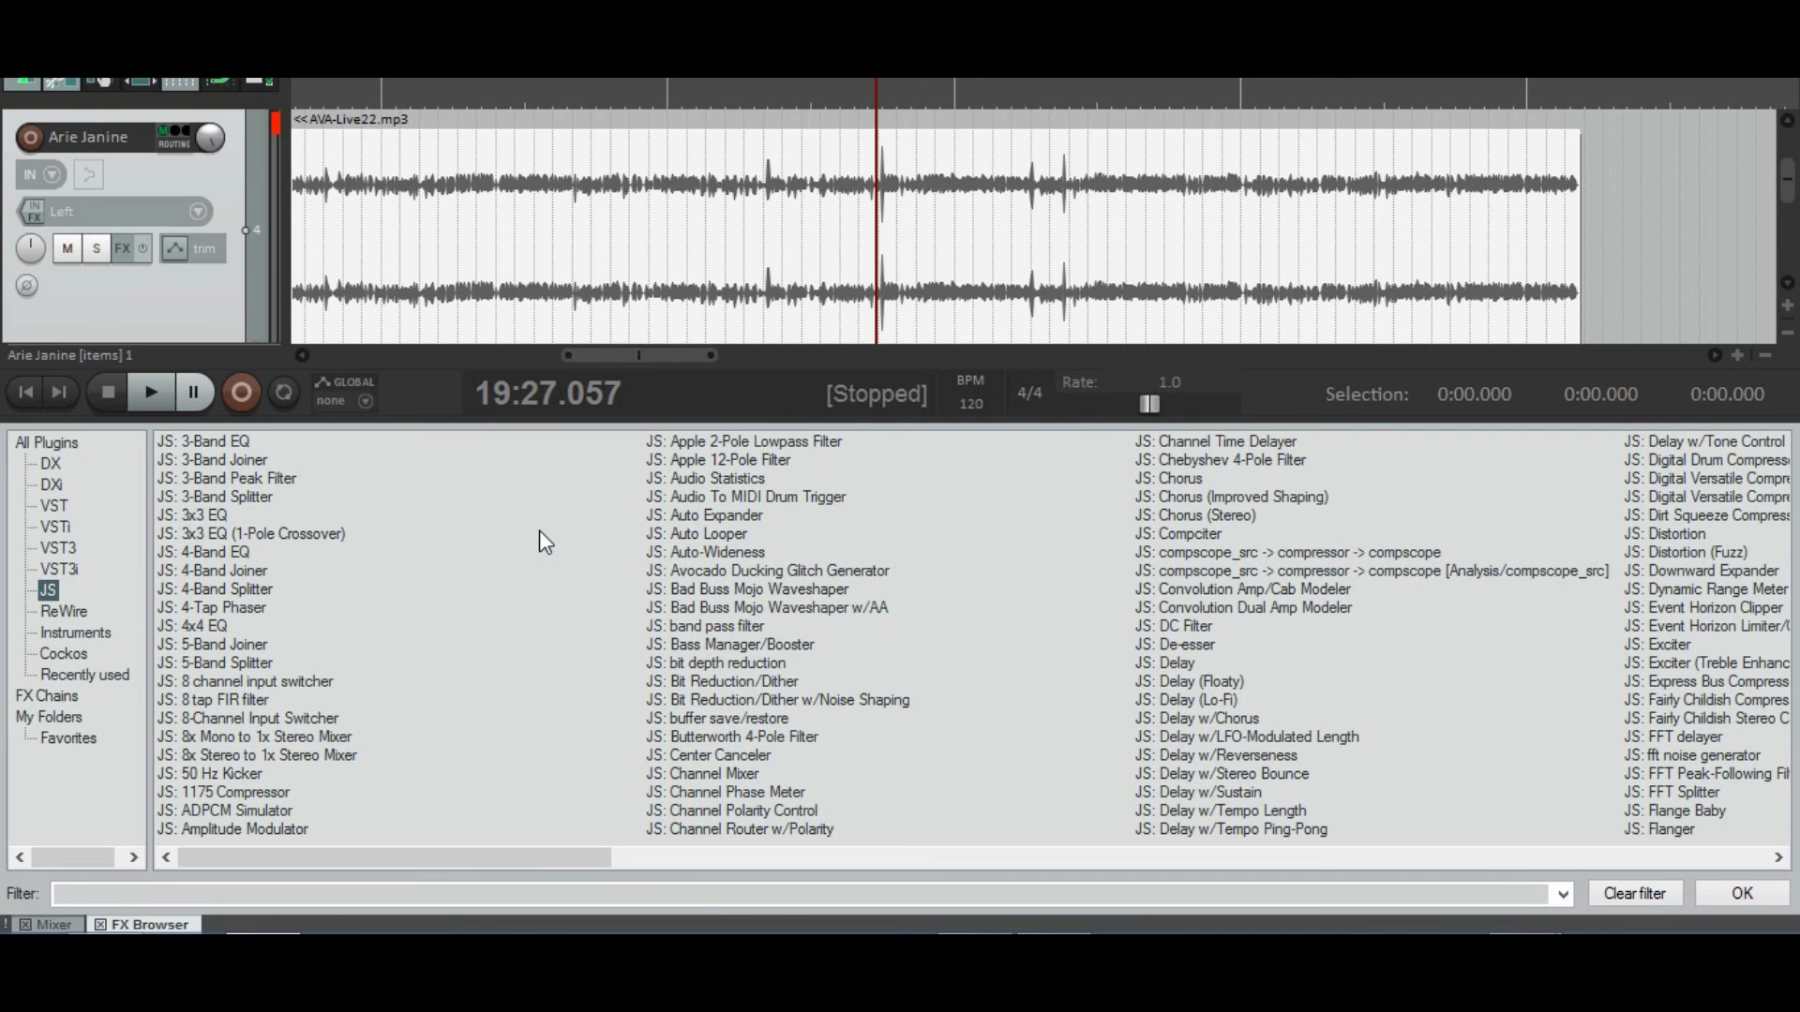
click(549, 856)
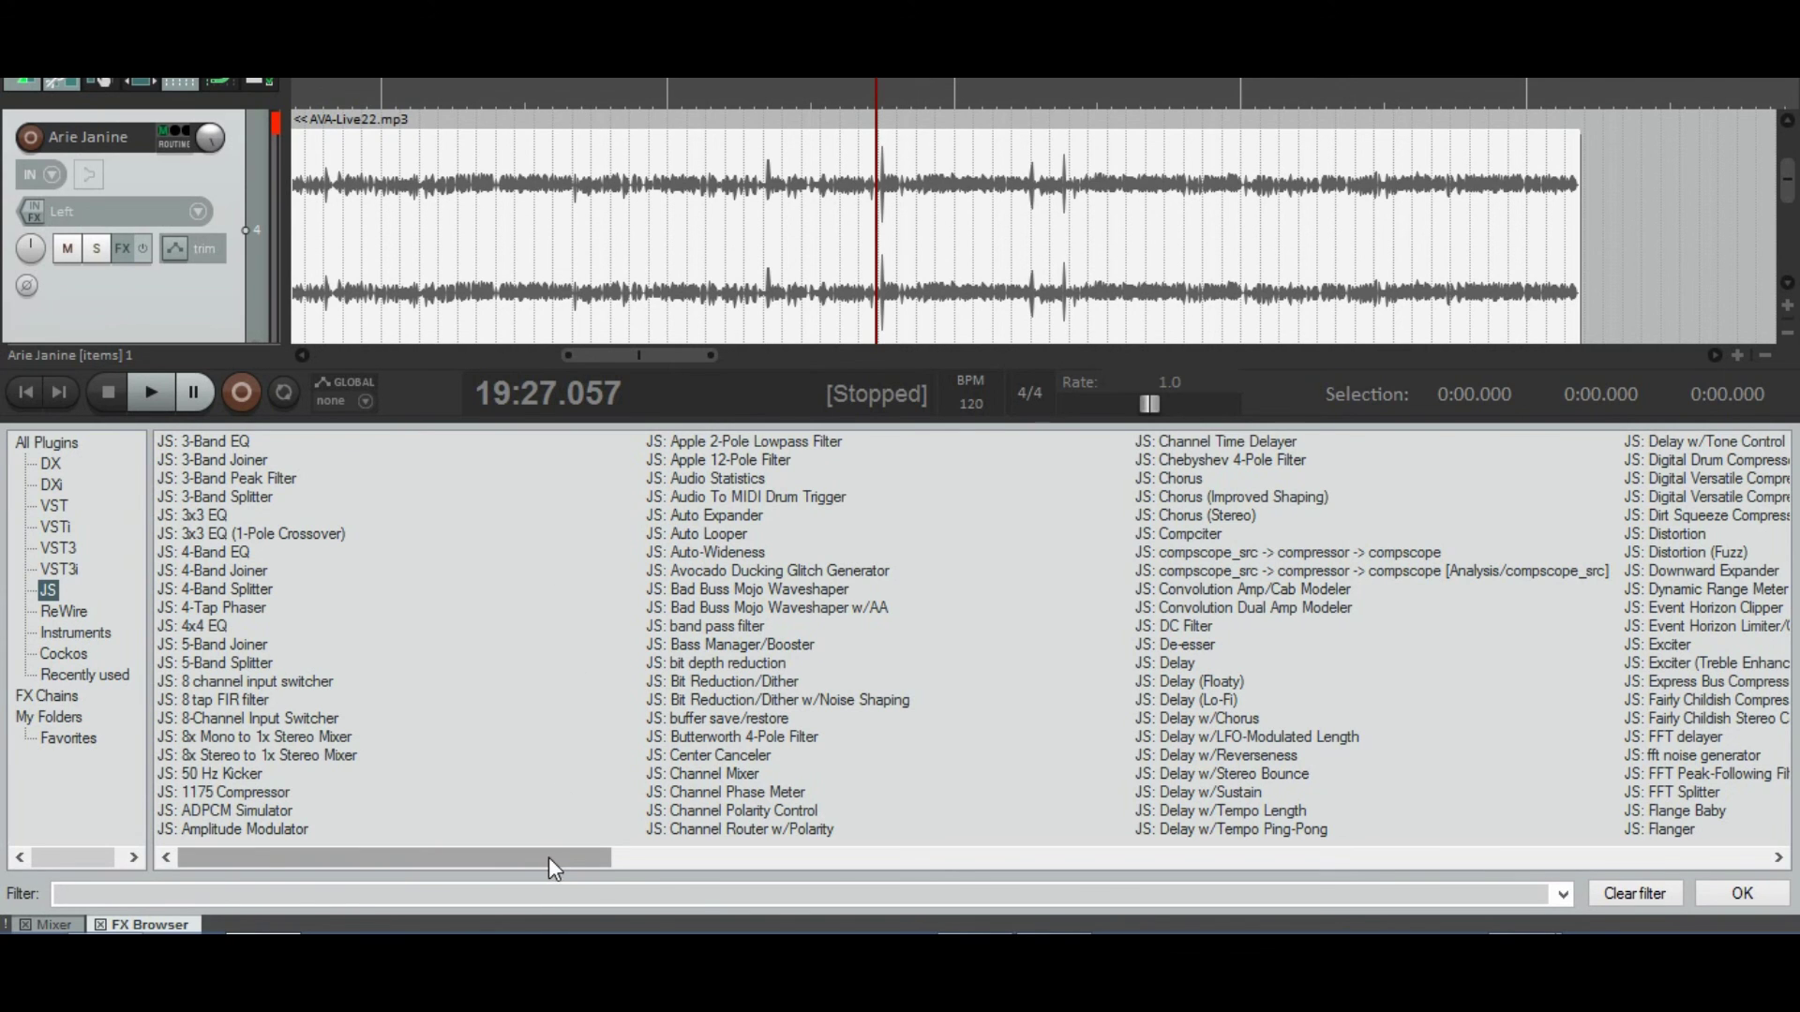
drag(550, 857, 479, 886)
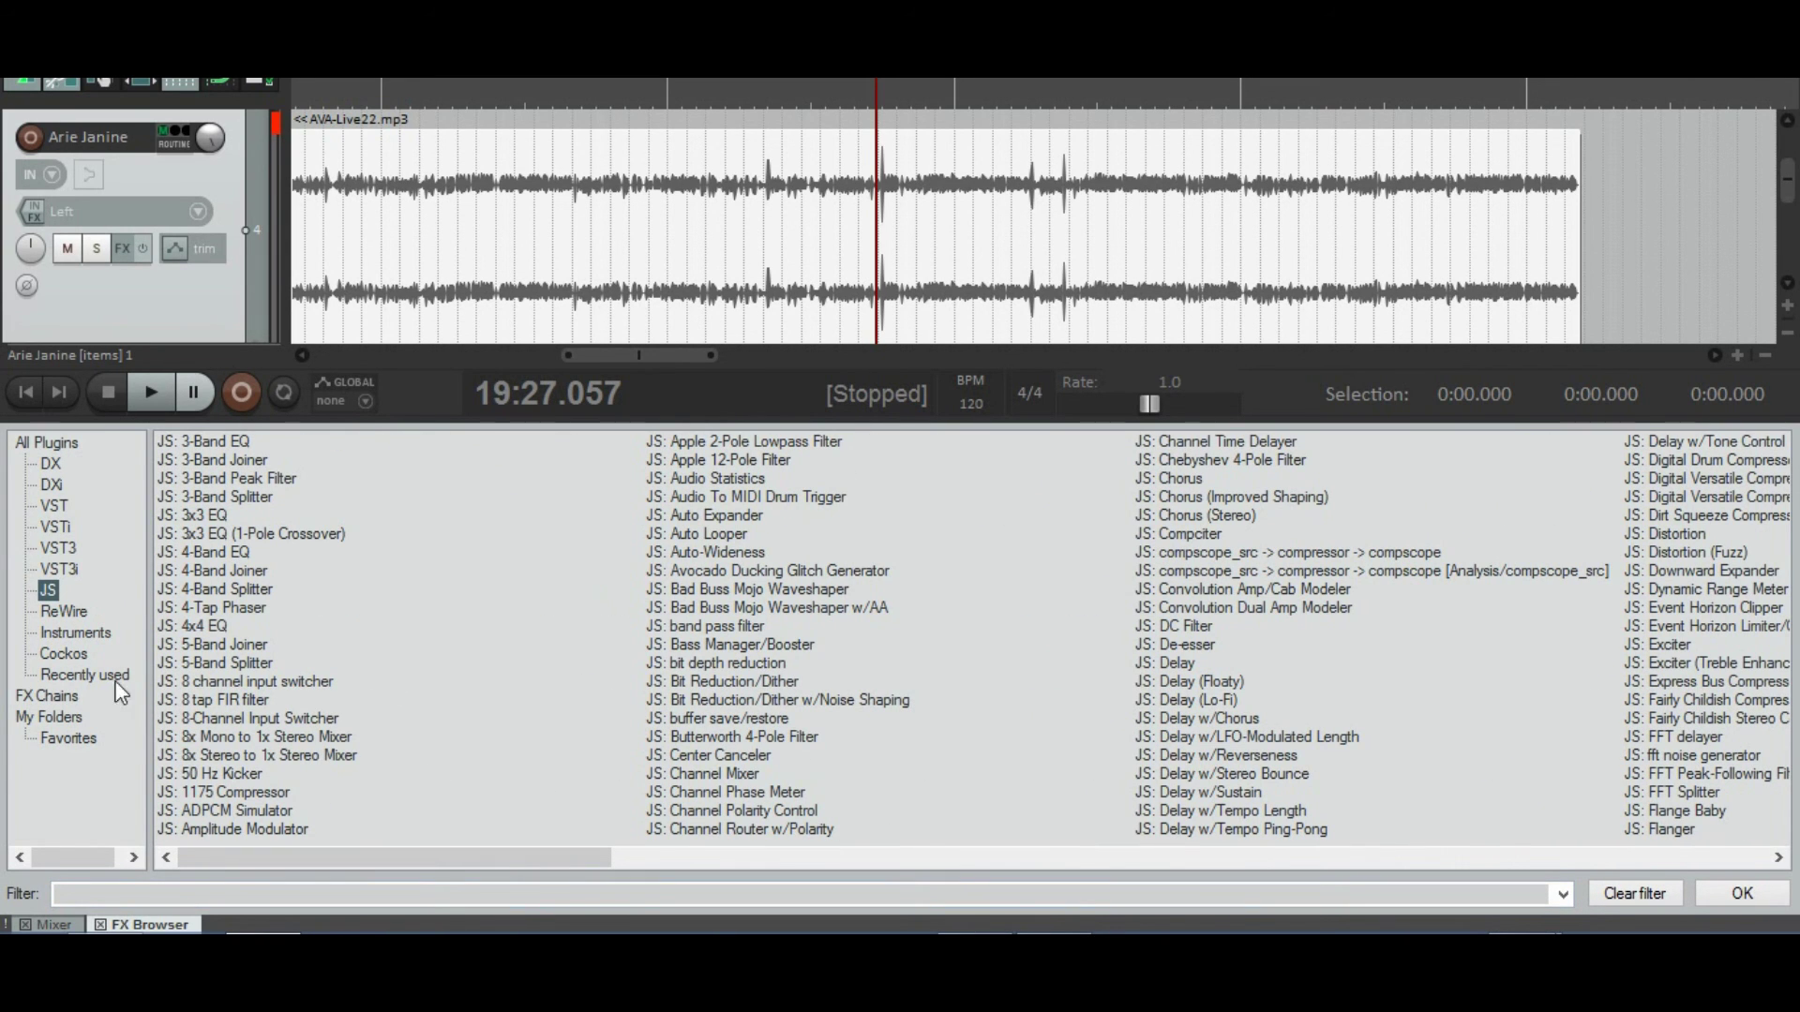
click(83, 674)
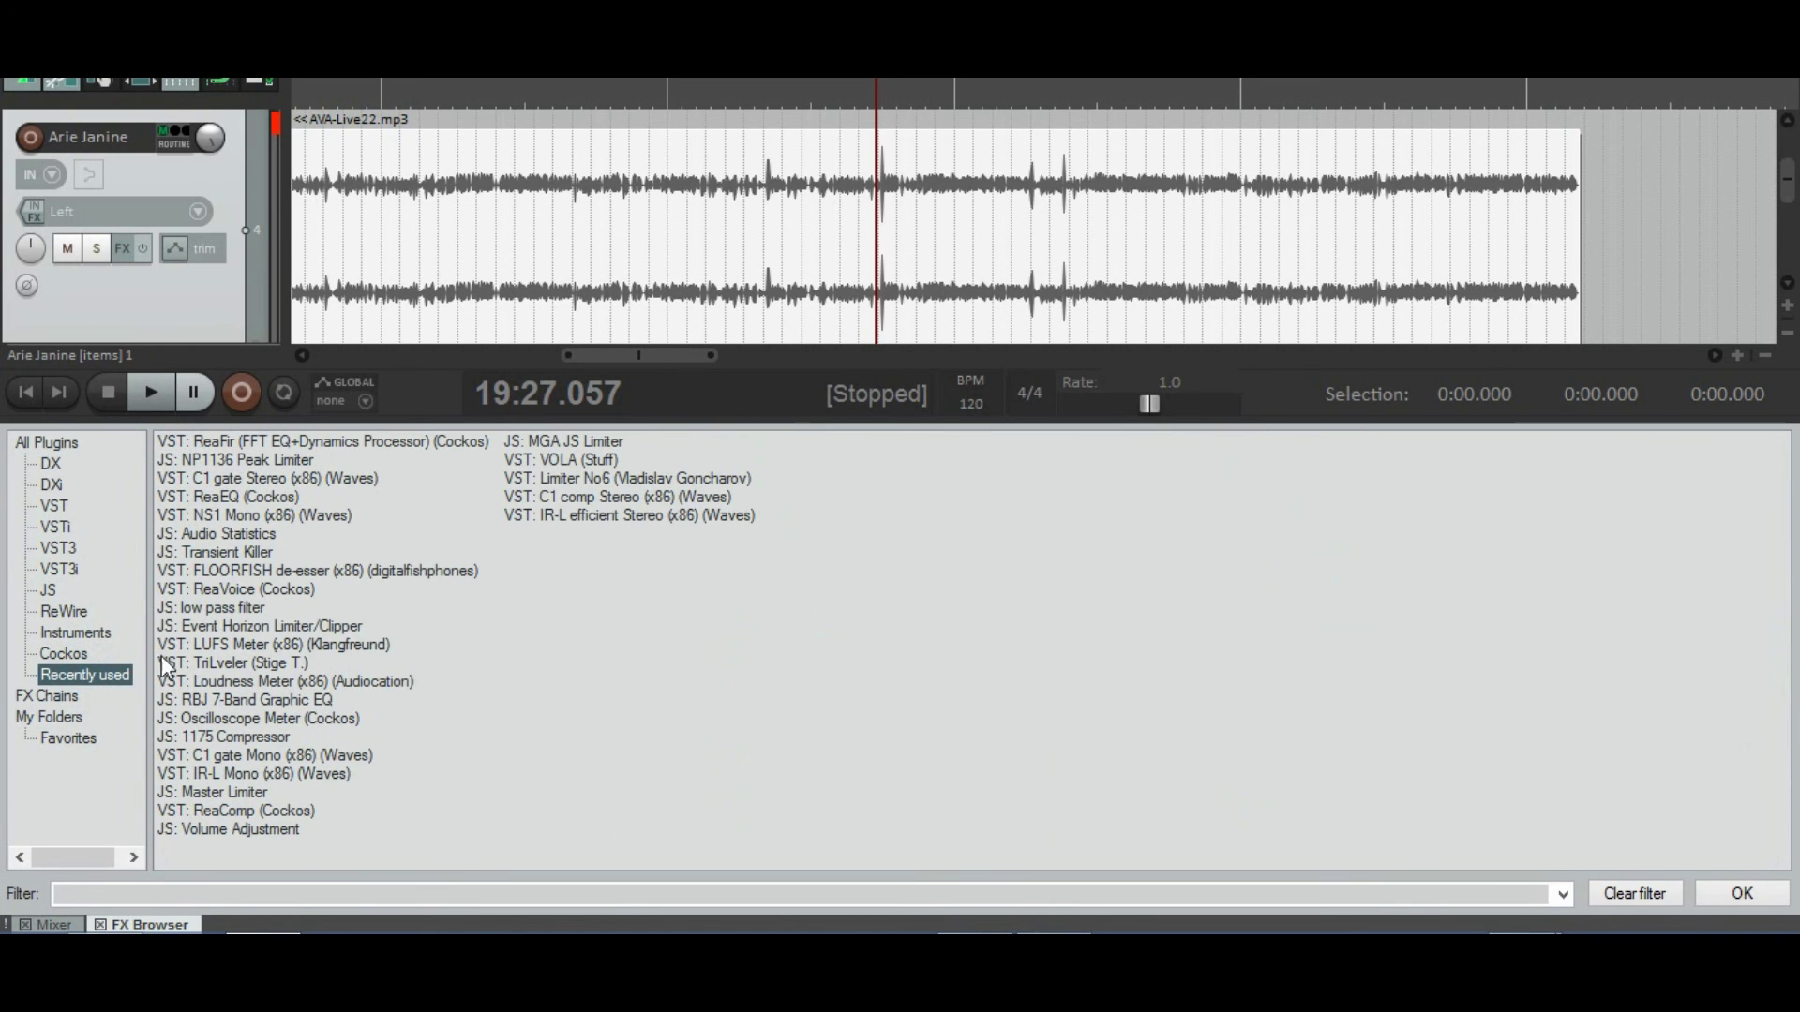
double_click(239, 459)
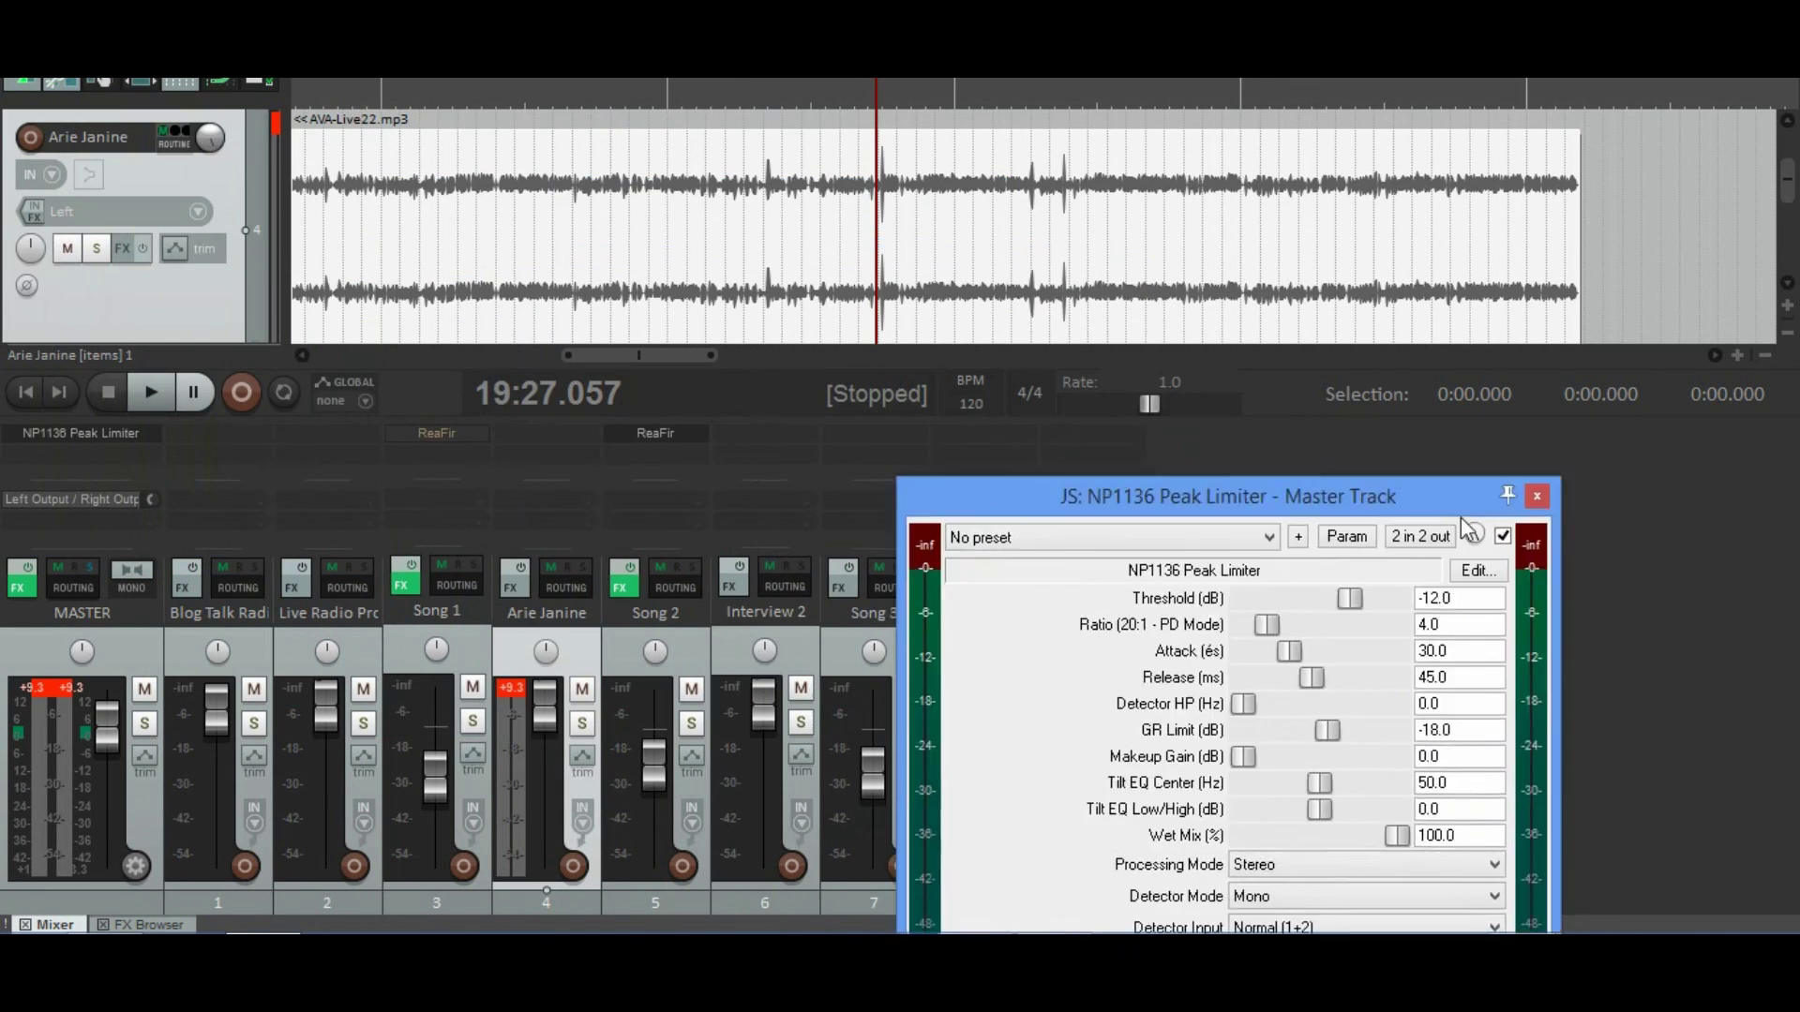
drag(1218, 494, 1451, 578)
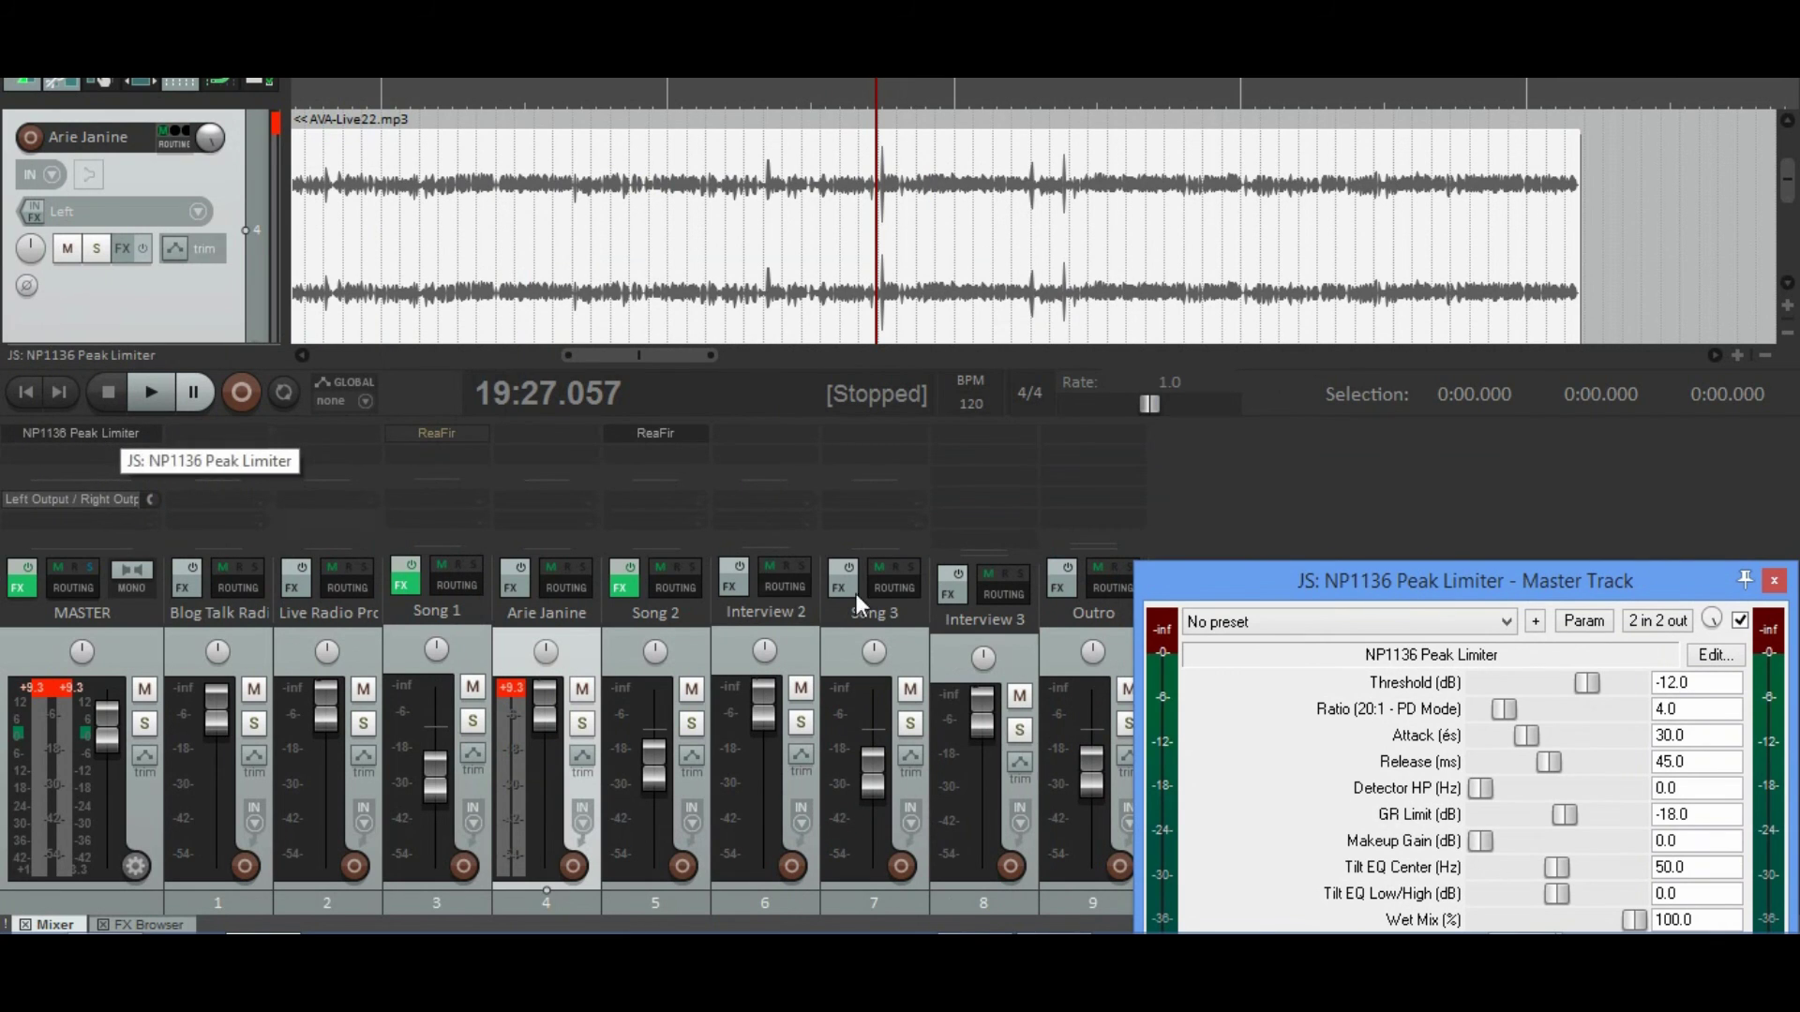
drag(1551, 573, 1436, 389)
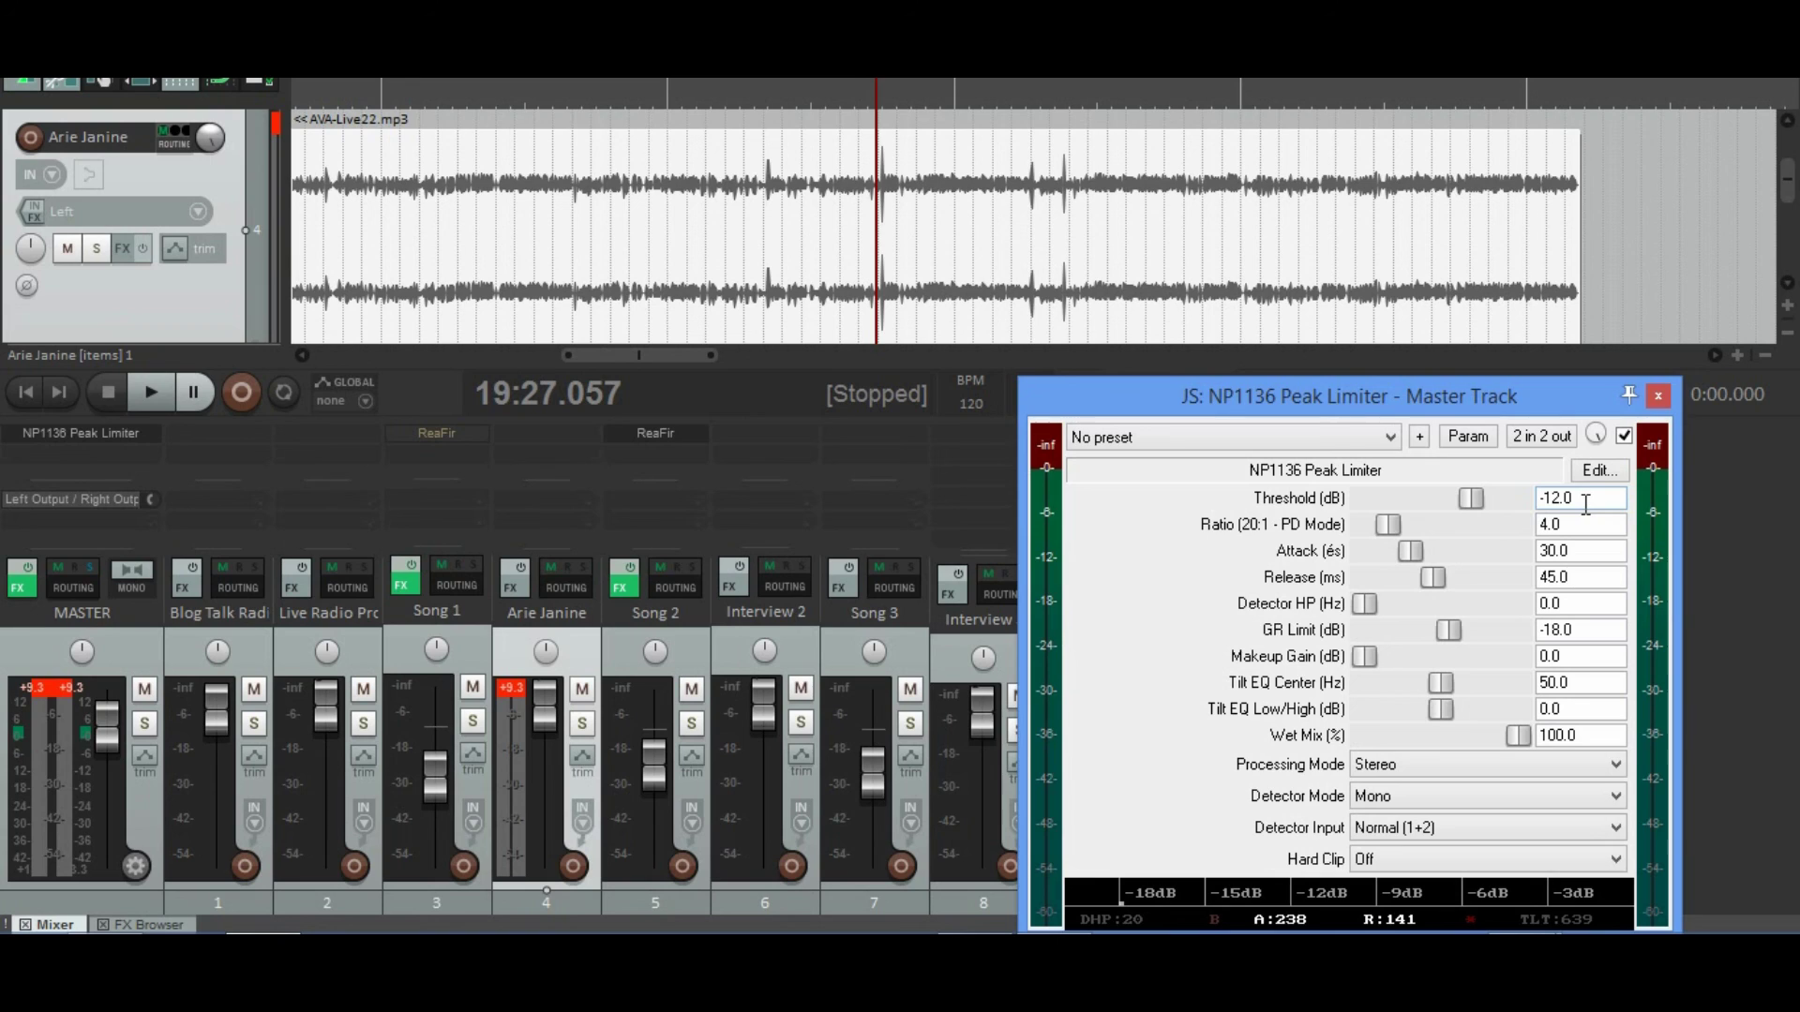
Step: Set the master track's peak limiter to a -12.0 dB threshold and Stereo detector mode
click(1470, 499)
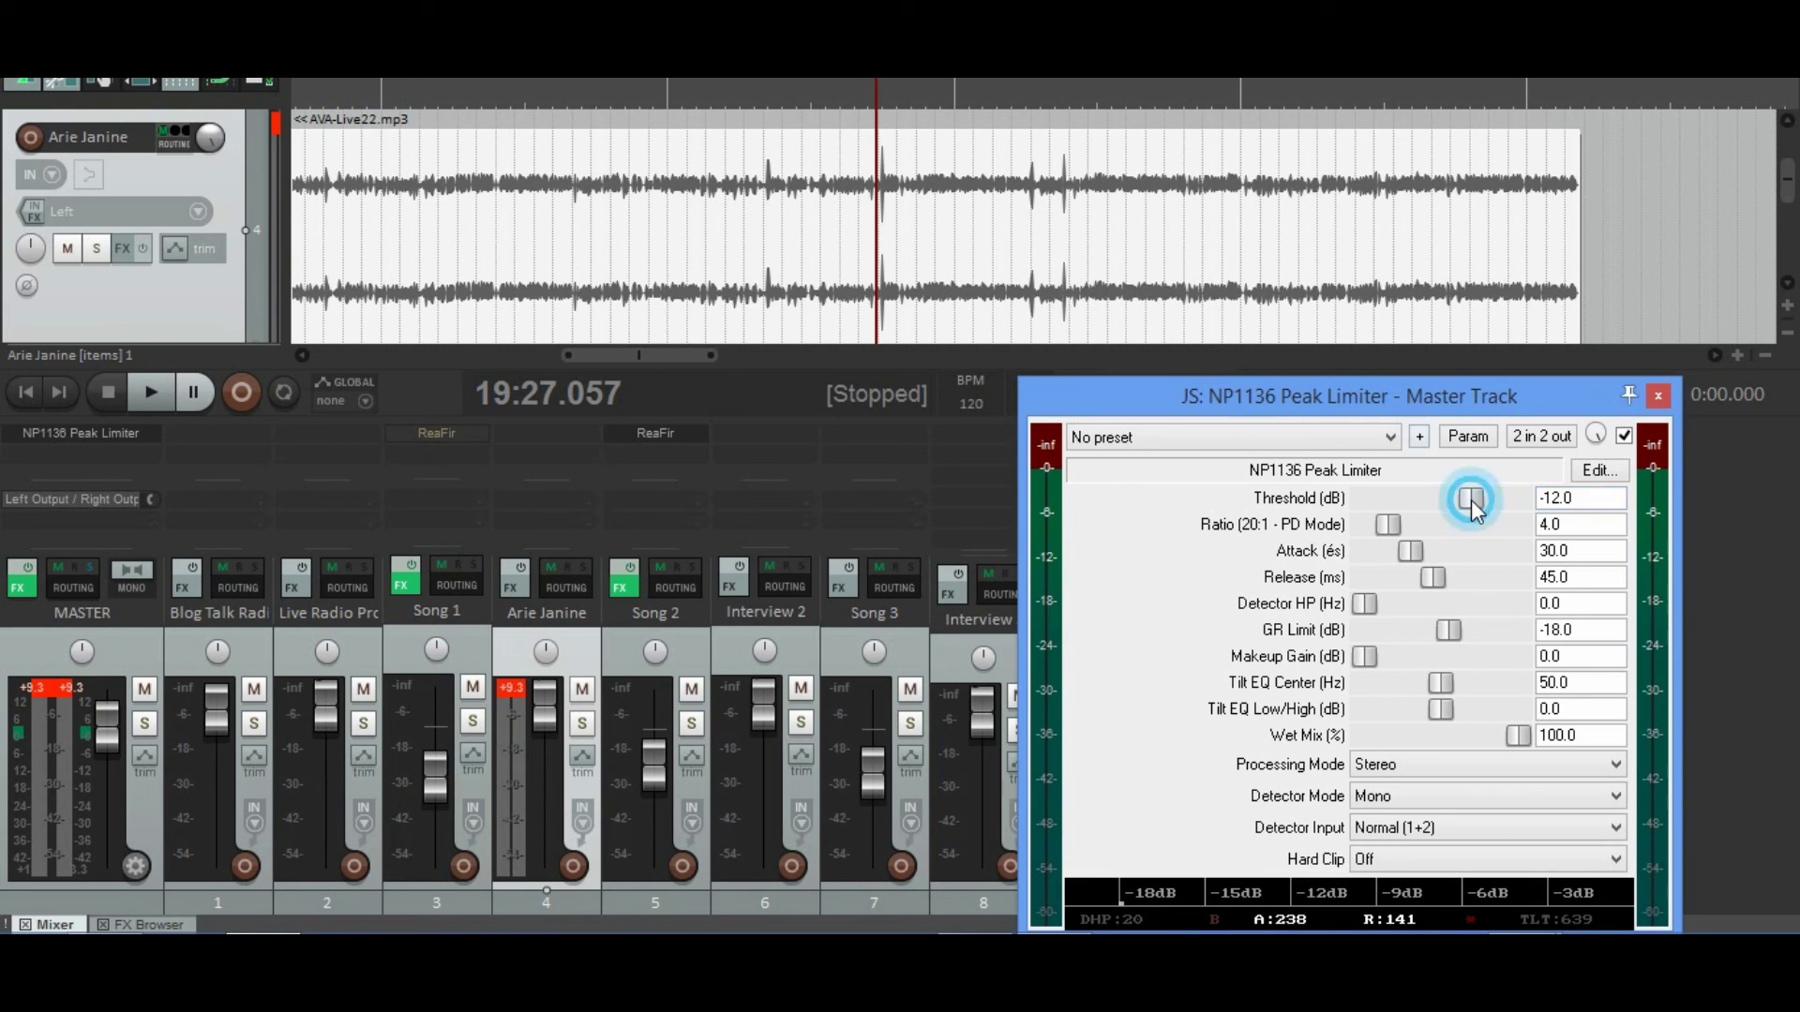
mouse_move(1472, 502)
mouse_down()
mouse_move(1511, 508)
mouse_move(1439, 503)
mouse_move(1473, 504)
mouse_up()
double_click(1475, 500)
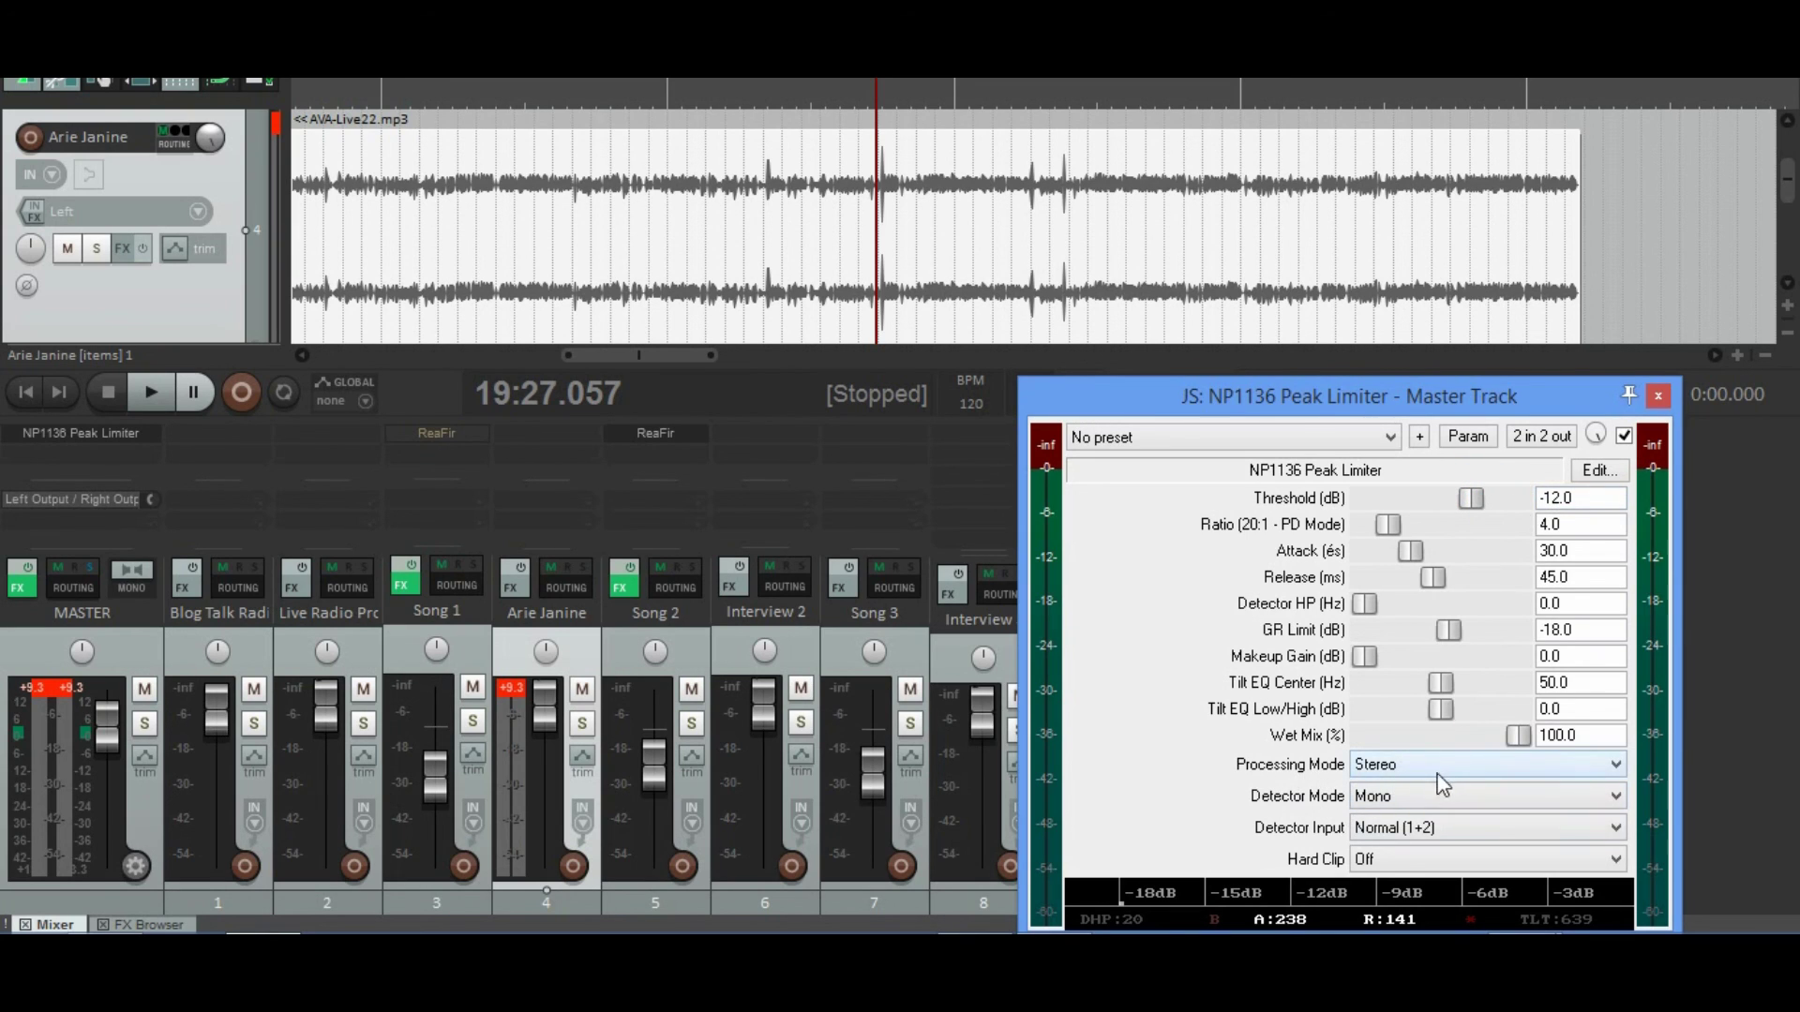
click(1458, 795)
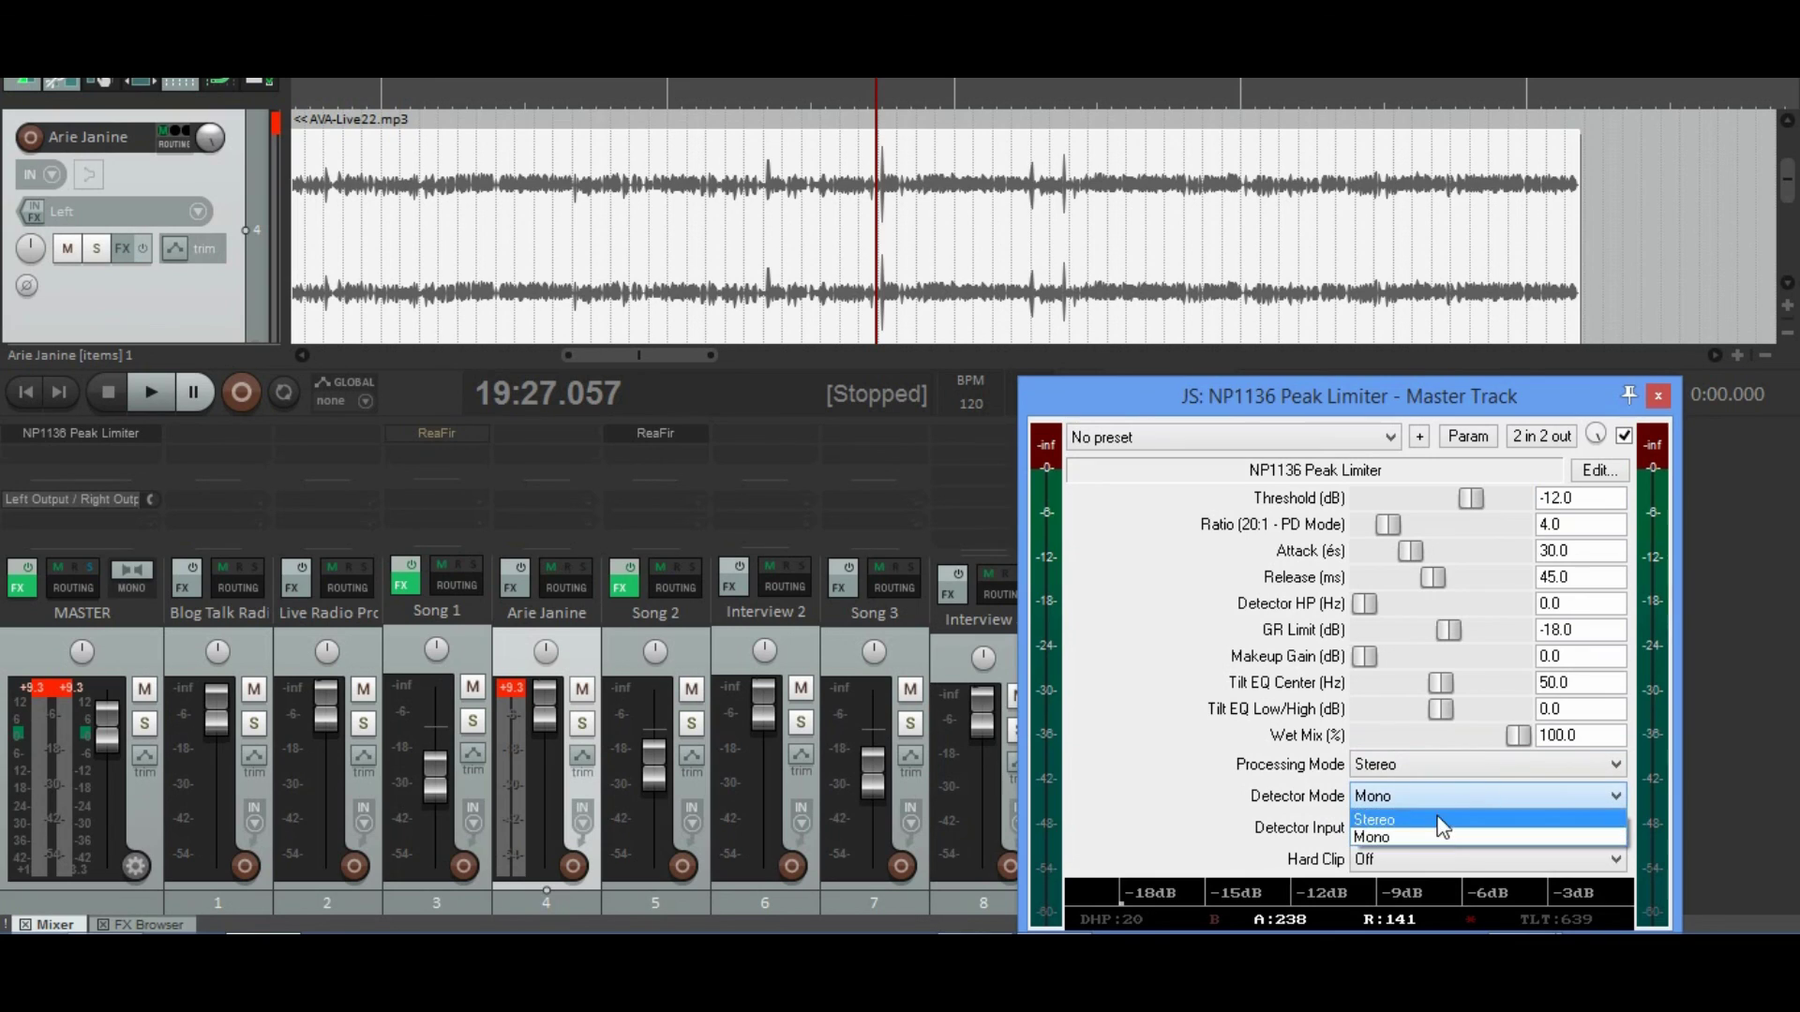
click(1441, 821)
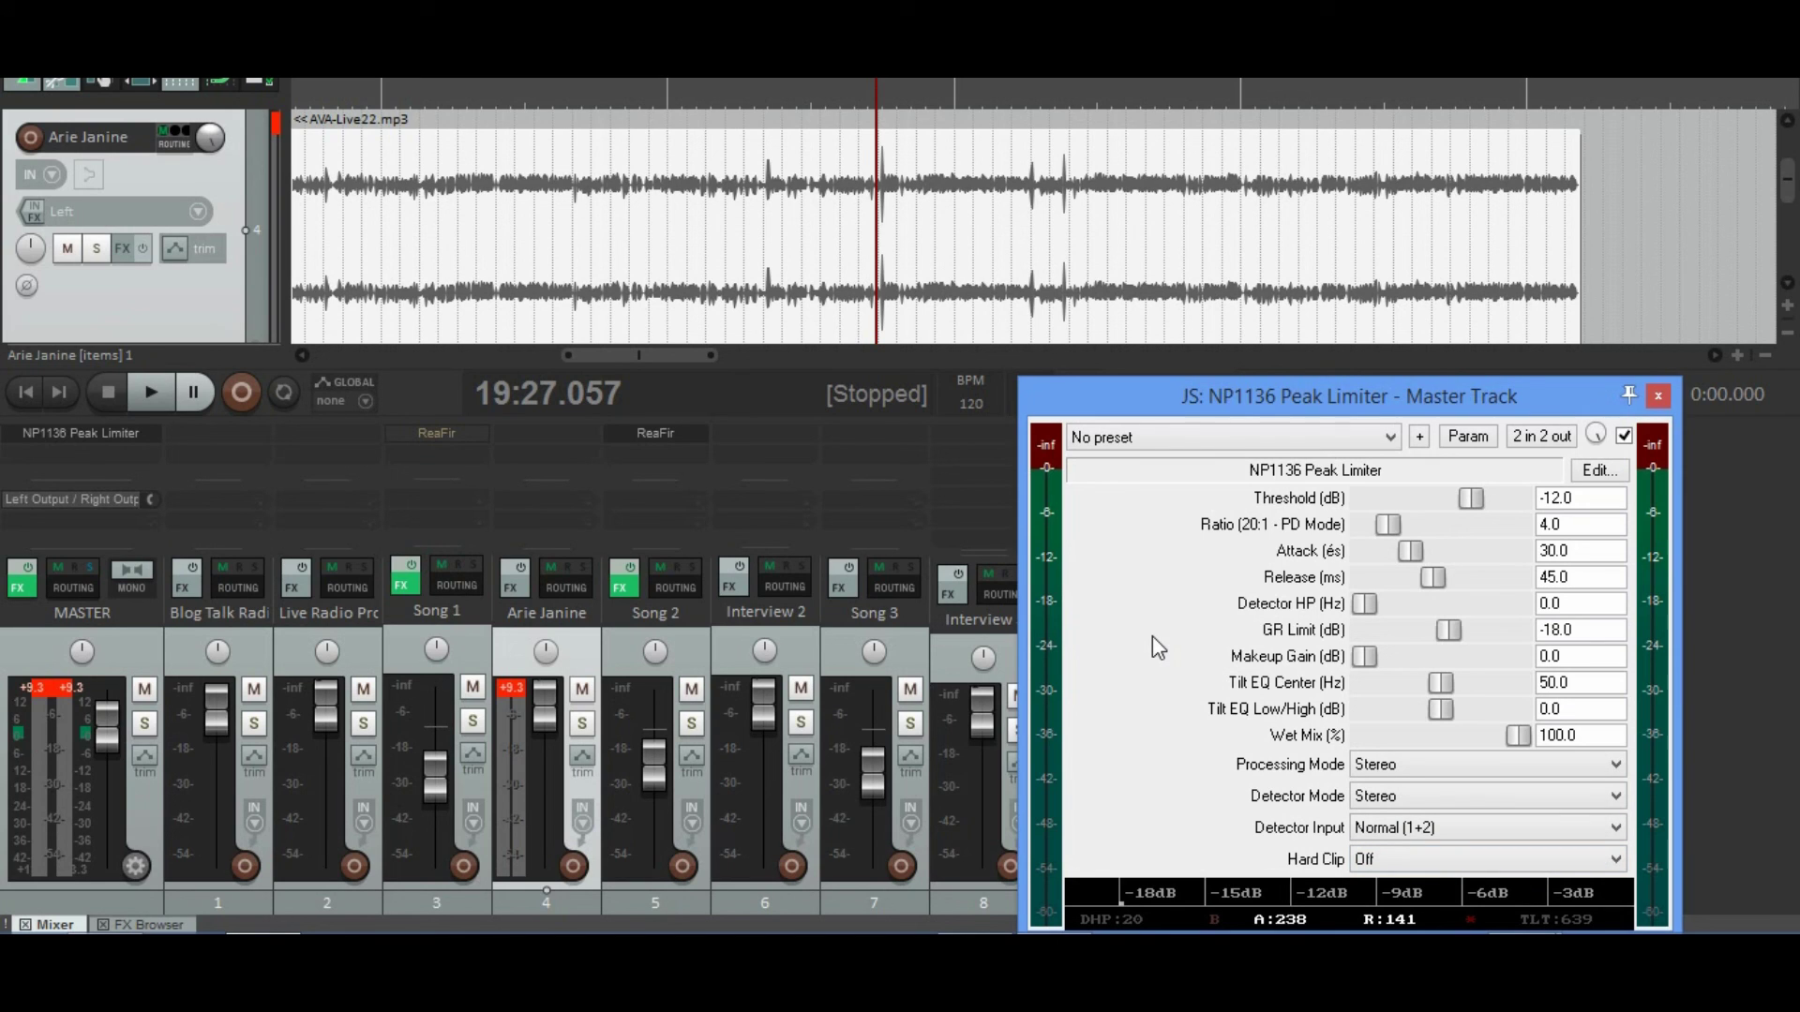
click(19, 66)
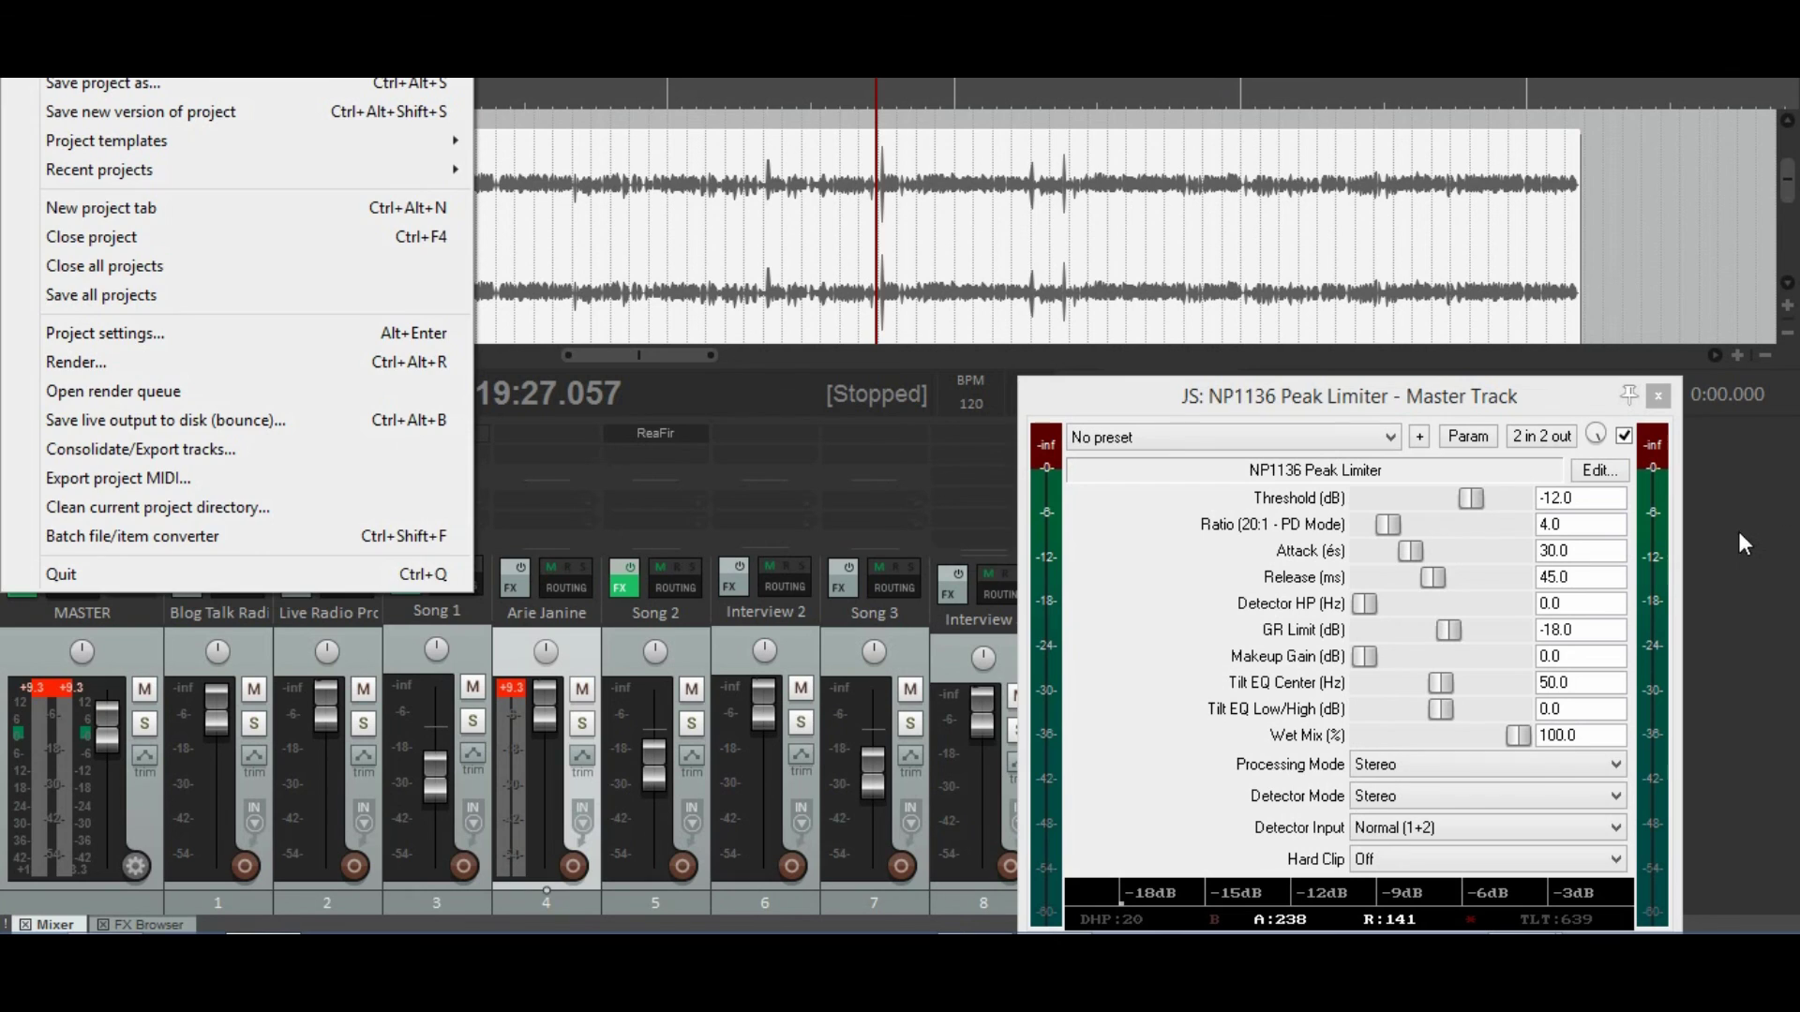
key(Escape)
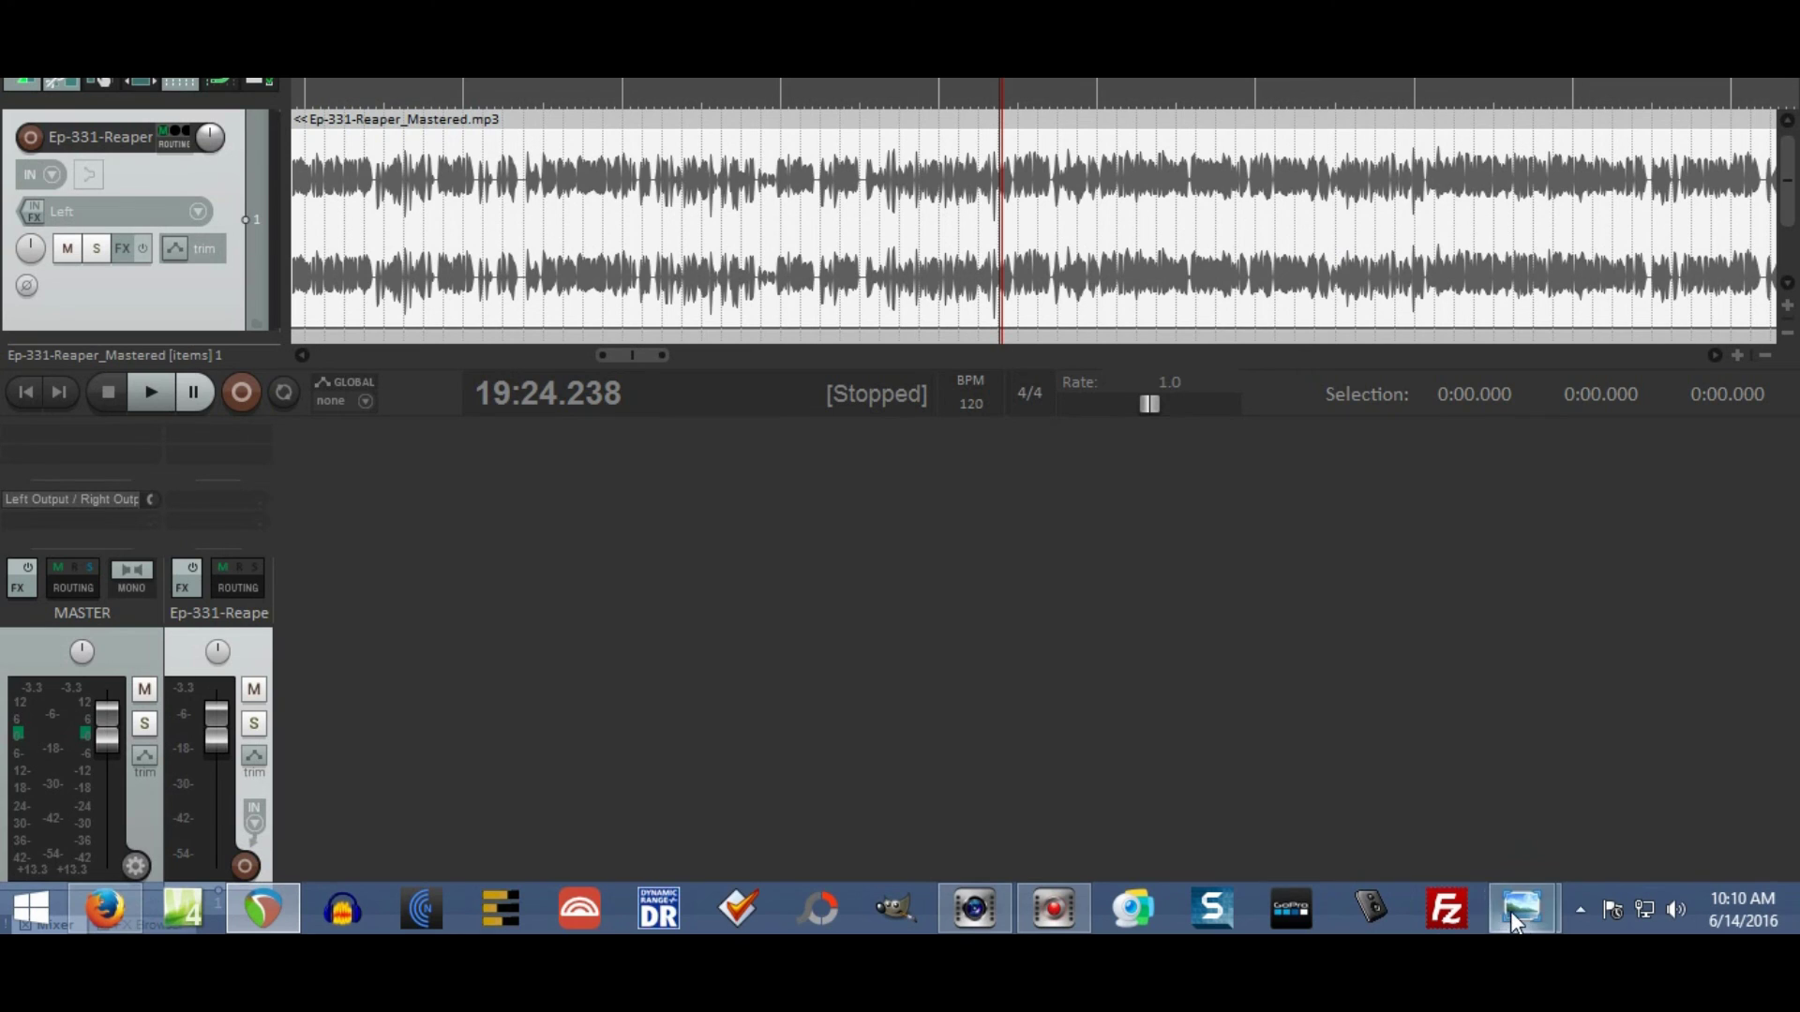
Step: Switch to the photo viewer and compare the loudness graphs, peak figures and spectrogram from AVA-Live-No-Limiter.mp3 through the following images
click(1510, 911)
click(1609, 782)
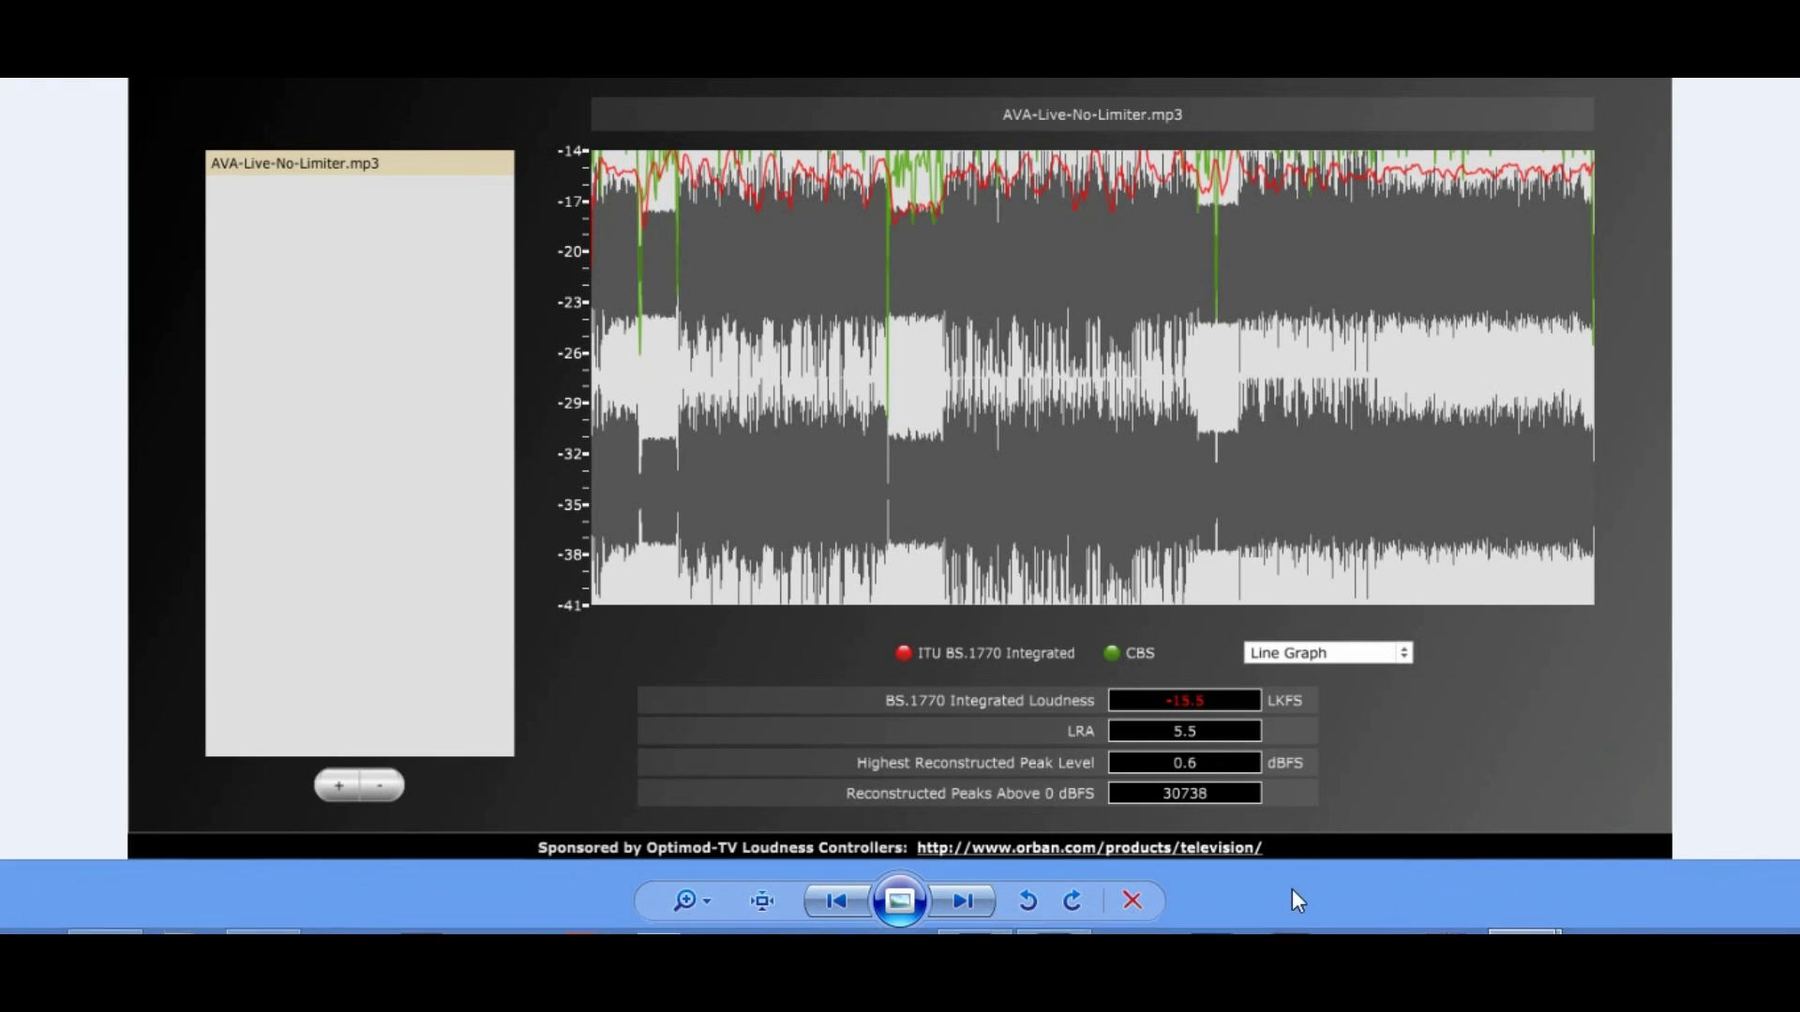
click(953, 898)
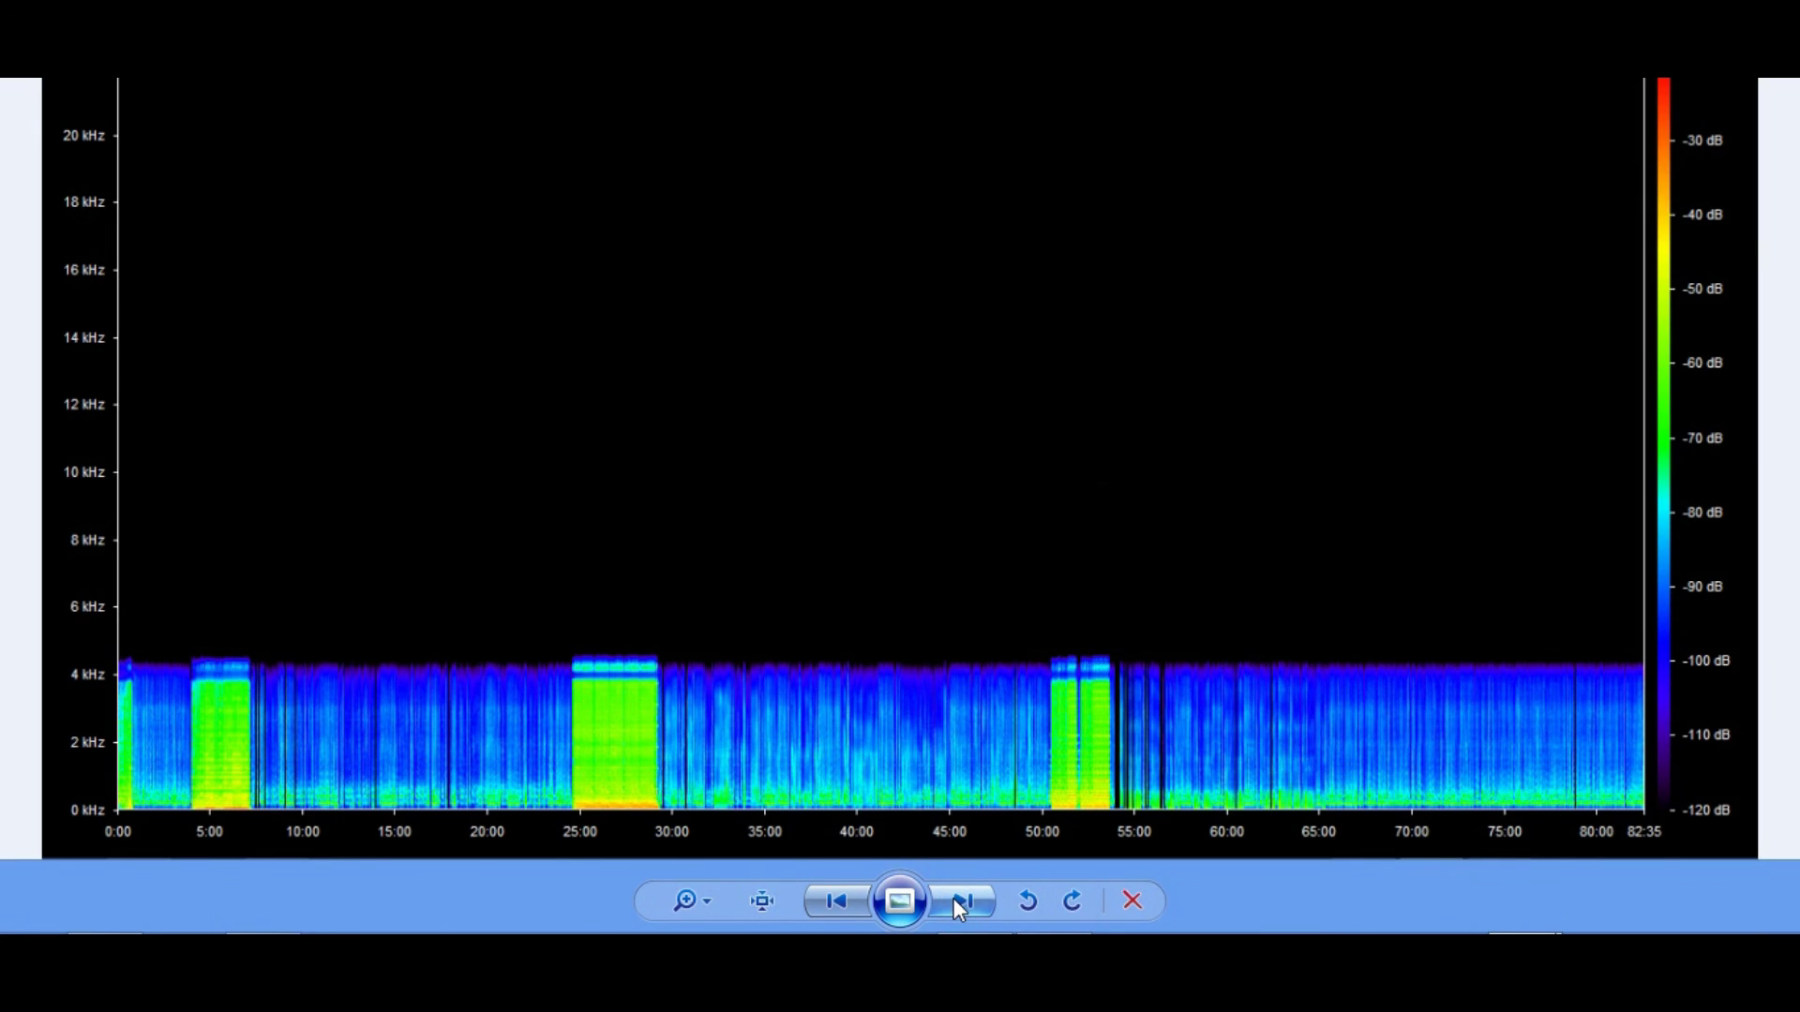
click(953, 898)
click(953, 898)
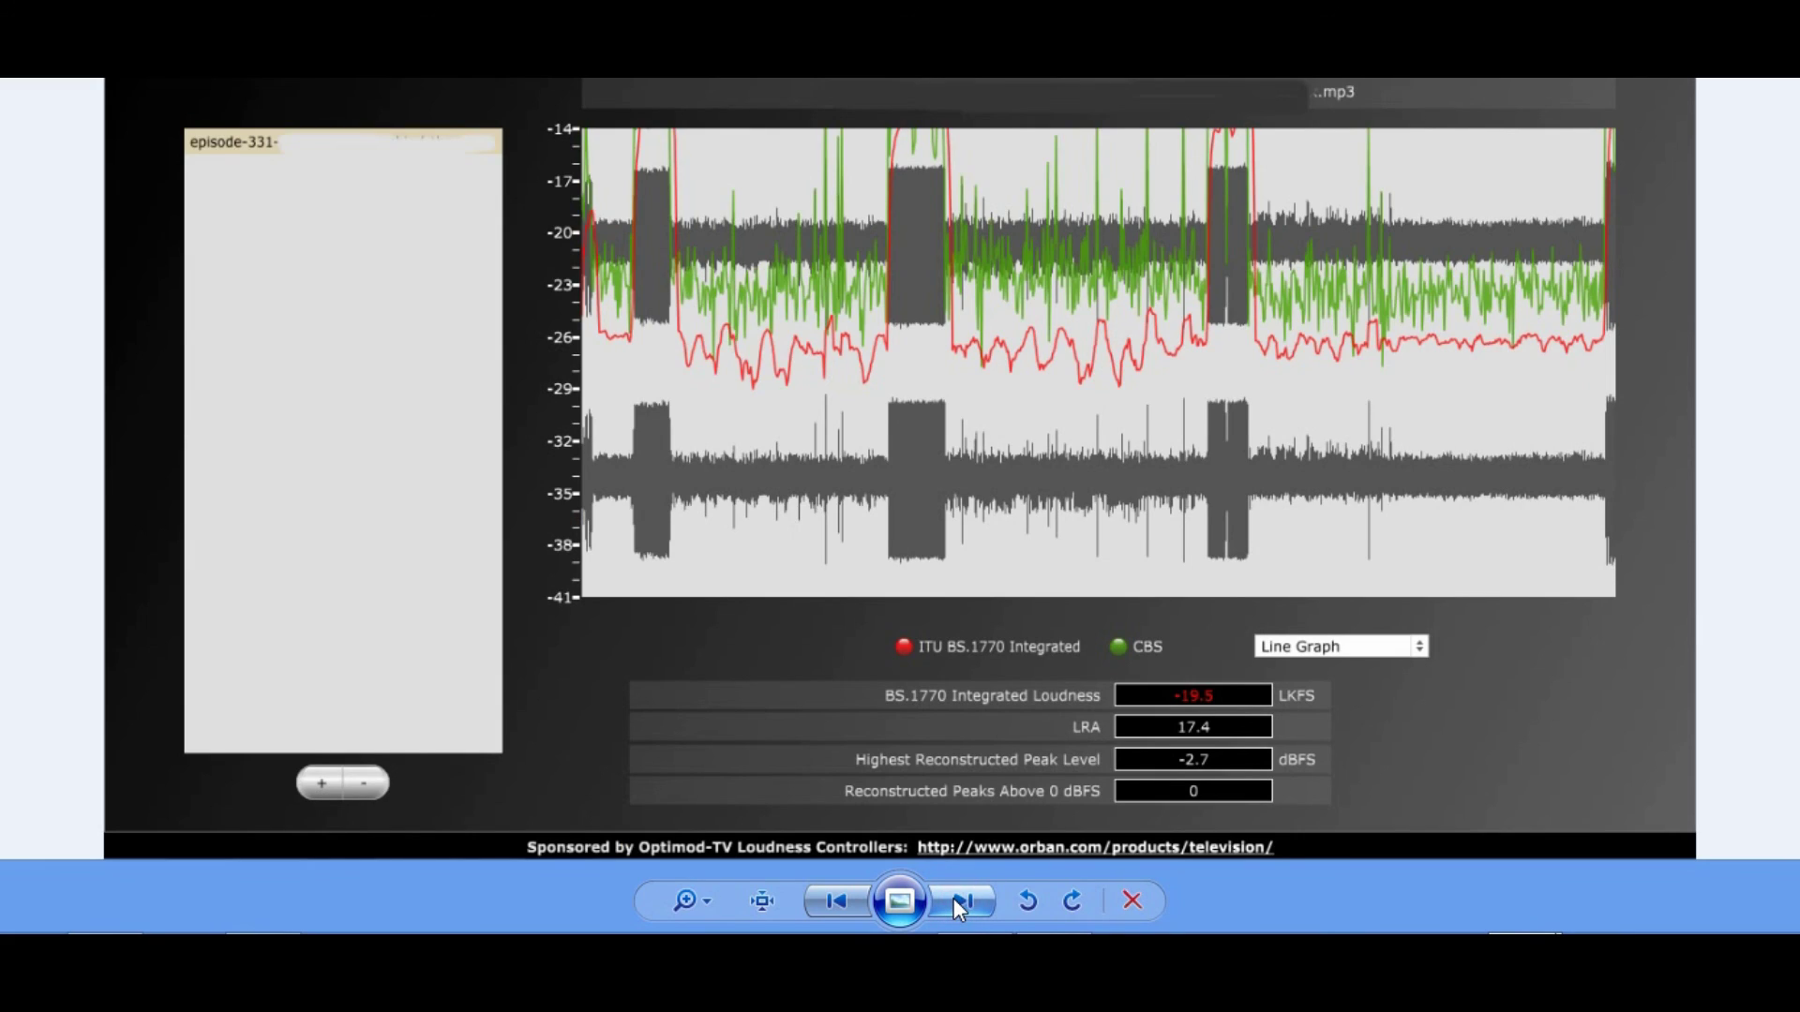
click(954, 898)
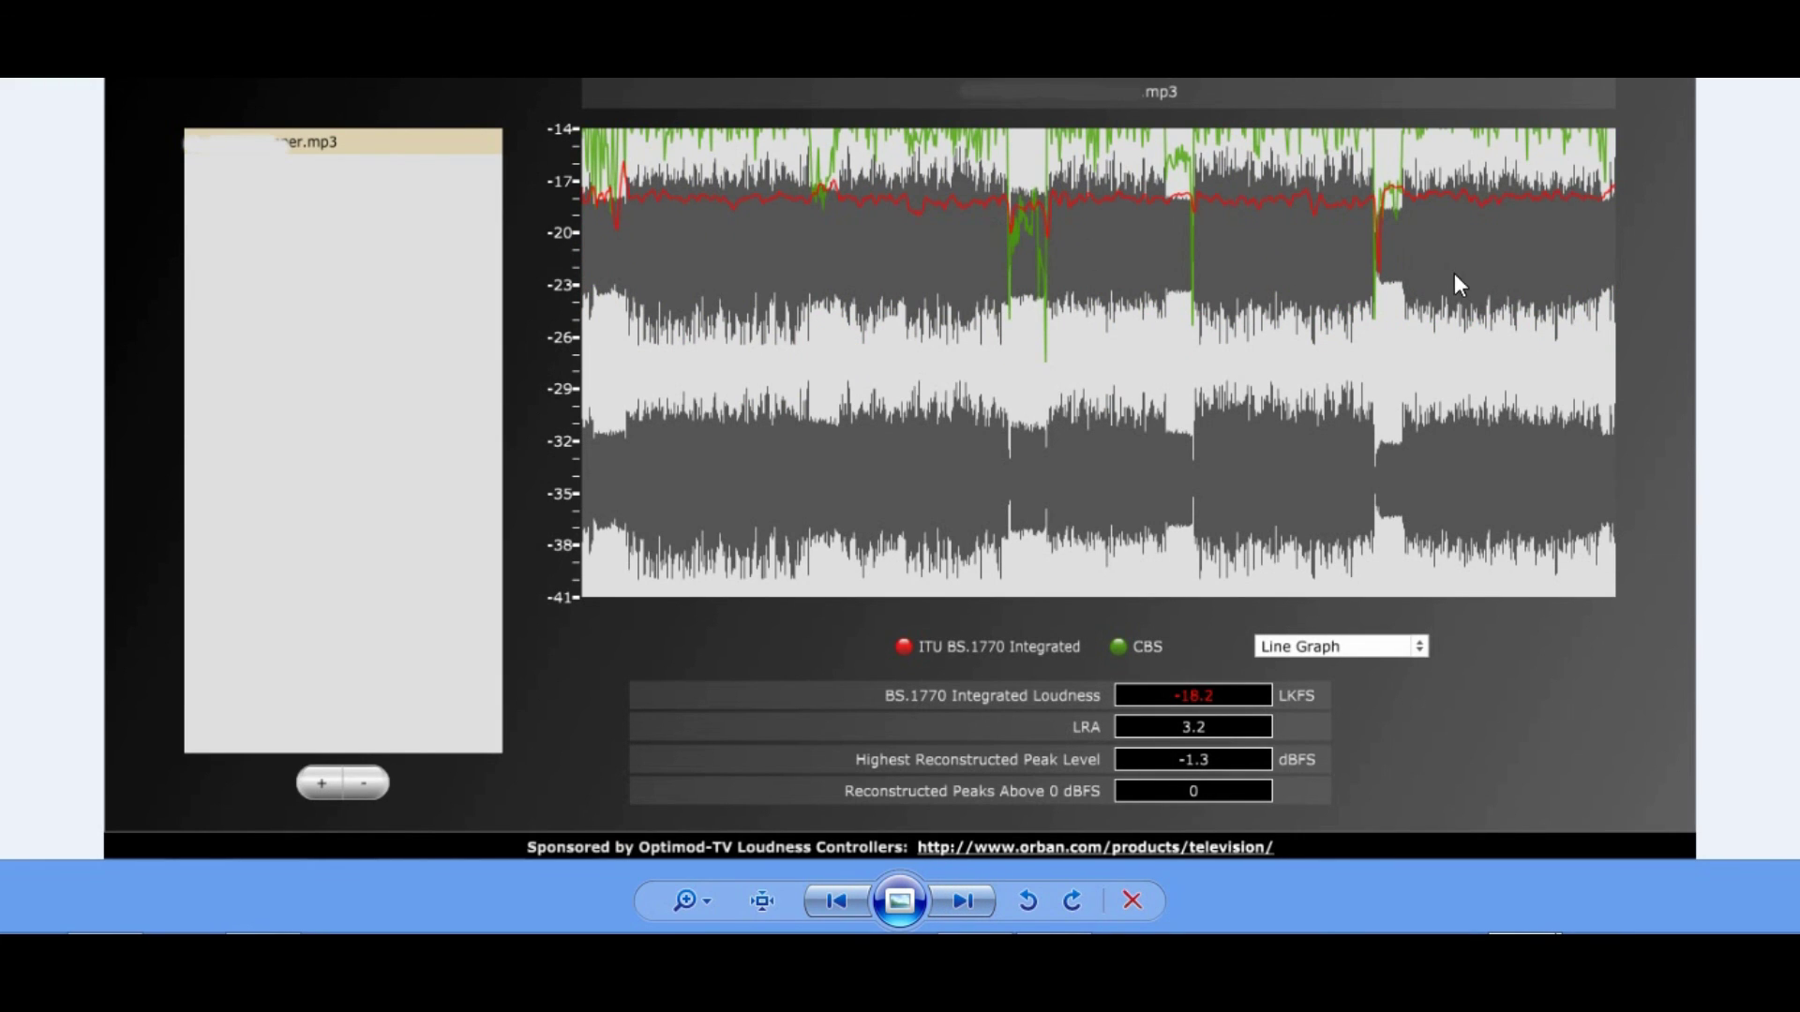